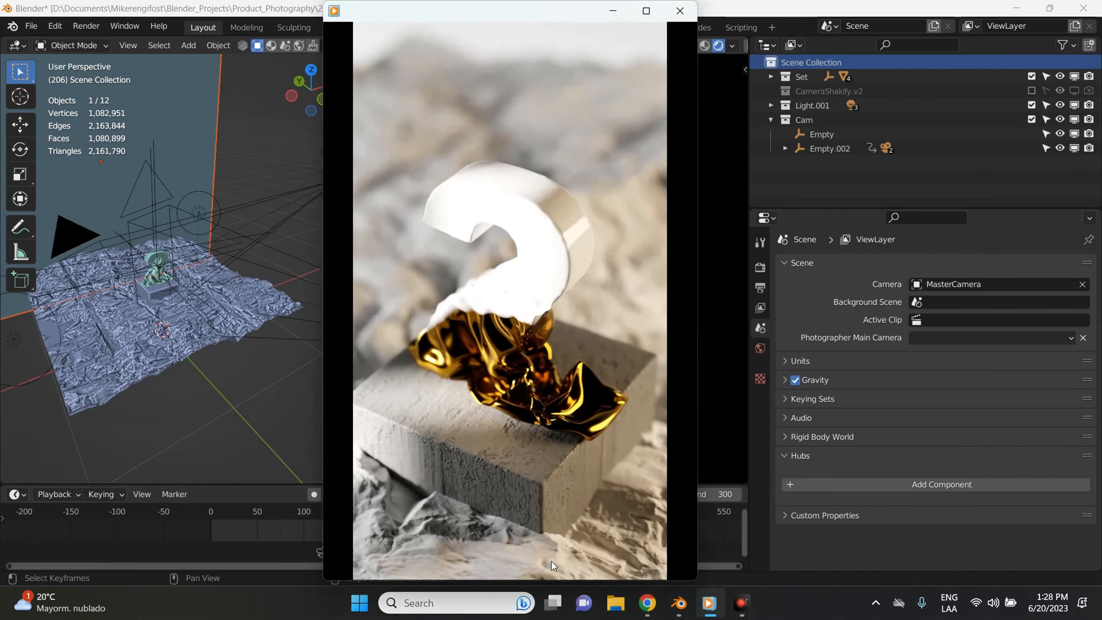
# Step: Put the reference render video away and switch the camera viewport to solid shading
pyautogui.moveTo(620, 8); pyautogui.dragTo(593, 204)
pyautogui.click(357, 381)
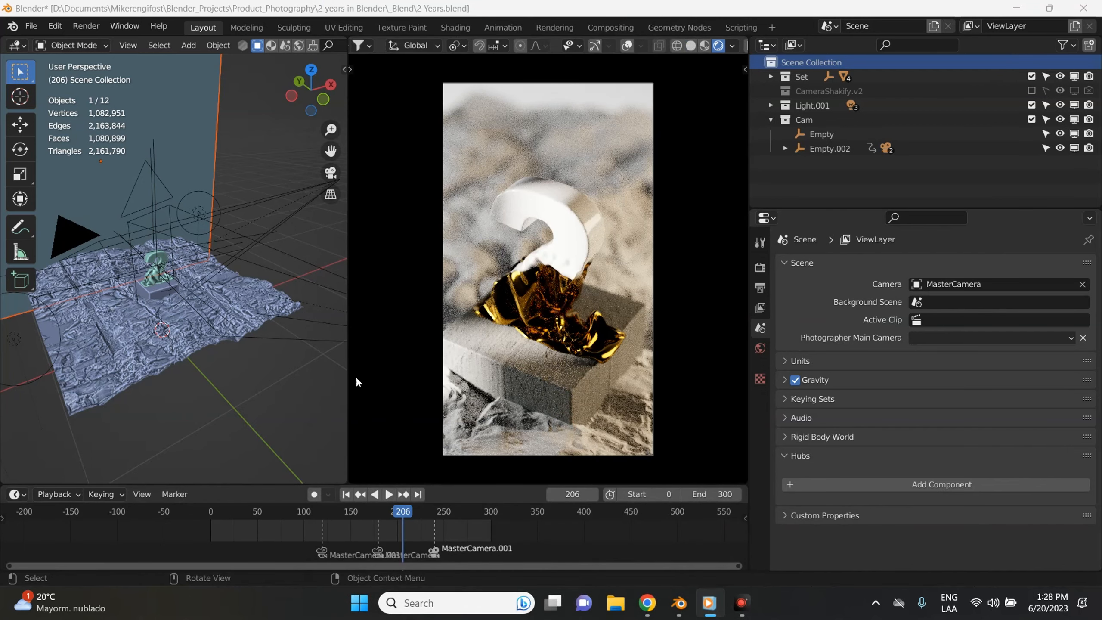
pyautogui.click(571, 280)
pyautogui.press('z')
pyautogui.click(672, 271)
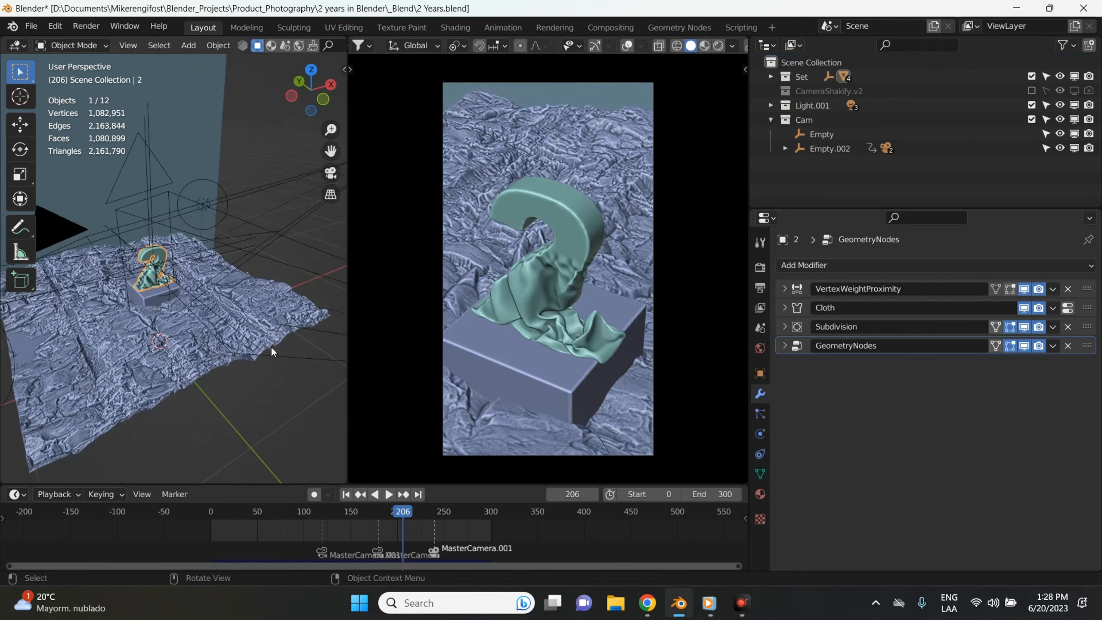
# Step: Examine the existing scene's ground, pedestal, backdrop plane and lights from several angles
pyautogui.click(280, 325)
pyautogui.moveTo(280, 326); pyautogui.dragTo(256, 126, button='middle')
pyautogui.click(254, 122)
pyautogui.scroll(-4, 255, 124)
pyautogui.moveTo(194, 260); pyautogui.dragTo(233, 352, button='middle')
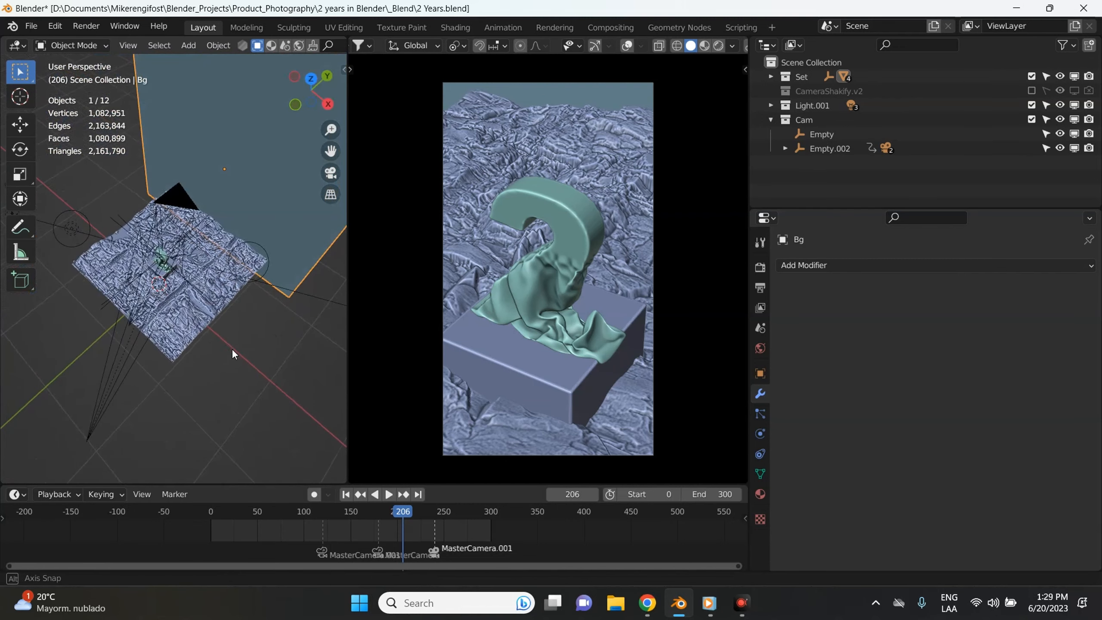
pyautogui.click(93, 217)
pyautogui.scroll(-1, 92, 216)
pyautogui.moveTo(93, 222); pyautogui.dragTo(130, 260, button='middle')
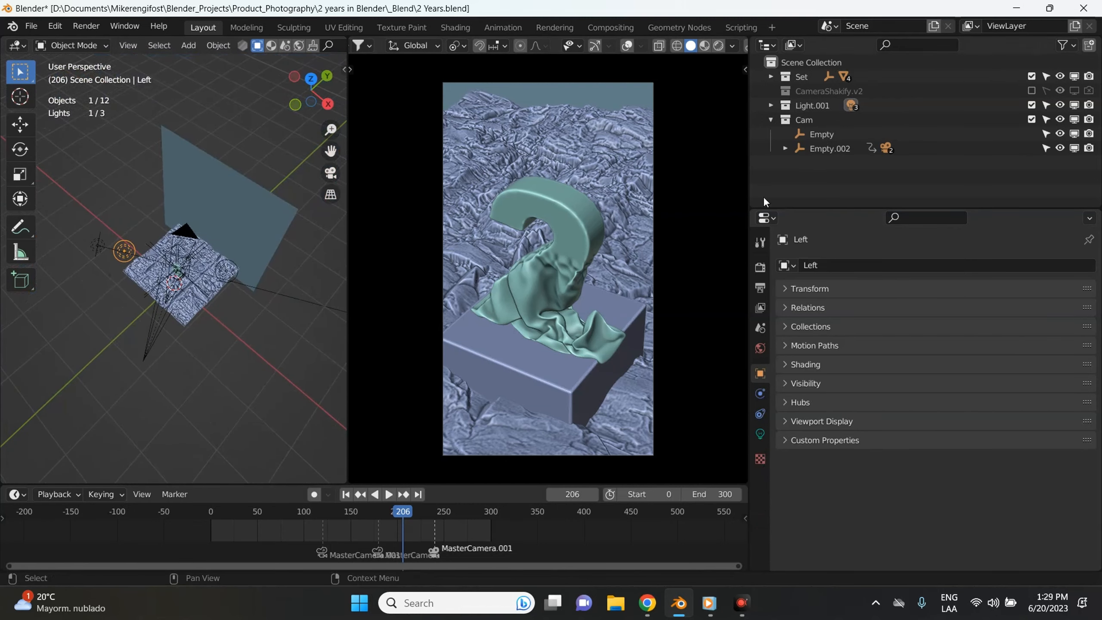
# Step: Exclude the Set, Light.001 and Cam collections from the view layer
pyautogui.click(771, 119)
pyautogui.click(1032, 77)
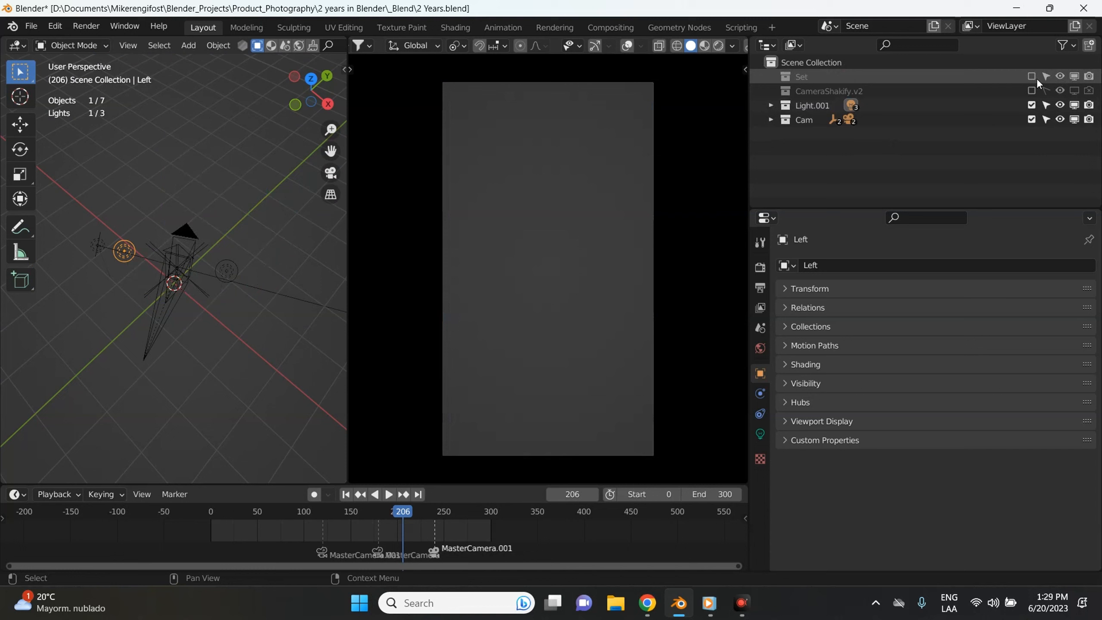
pyautogui.click(1032, 105)
pyautogui.click(1031, 119)
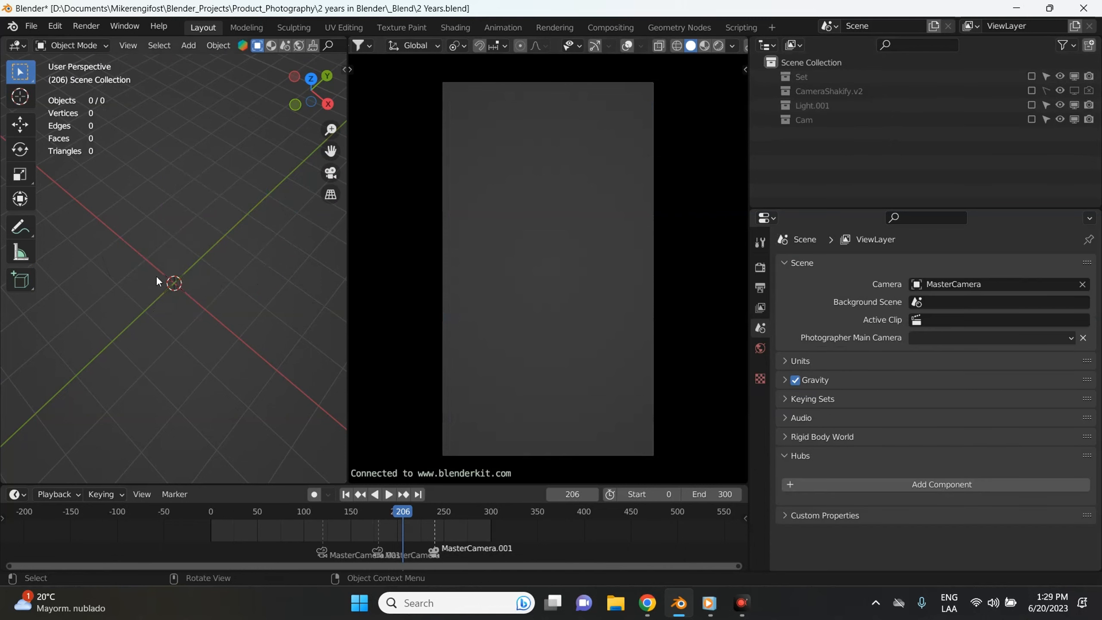
# Step: Join the two side-by-side 3D viewports into one large viewport
pyautogui.rightClick(346, 245)
pyautogui.click(346, 245)
pyautogui.click(412, 259)
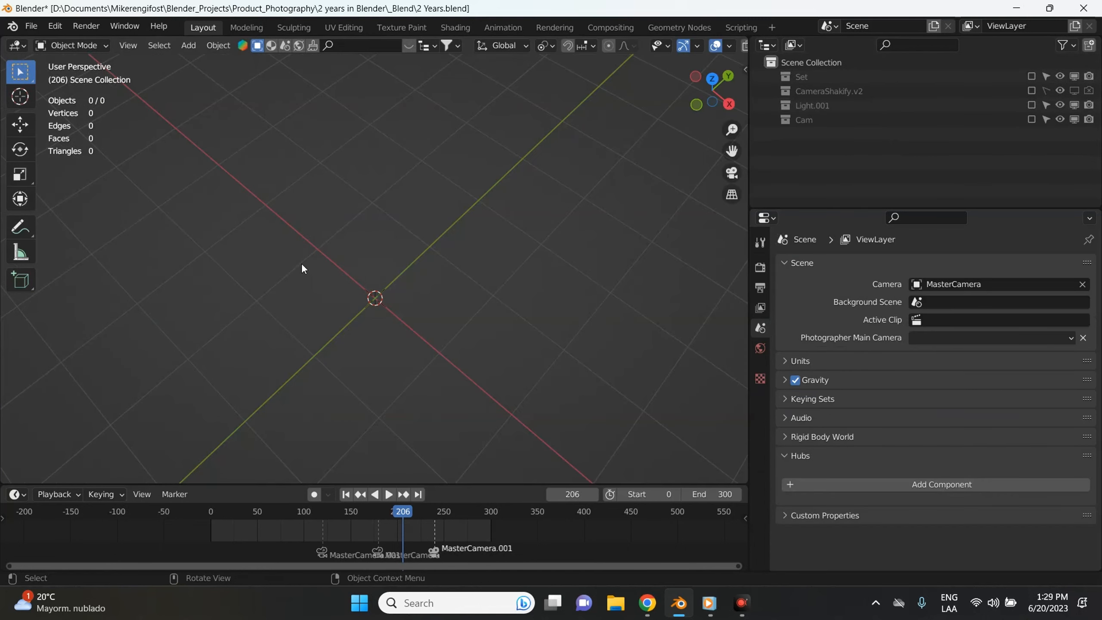
# Step: Add a text object at the world origin in front view and rotate it 90 degrees about the X axis
pyautogui.press('KP_1')
pyautogui.keyDown('shift'); pyautogui.moveTo(401, 269); pyautogui.dragTo(406, 328, button='middle'); pyautogui.keyUp('shift')
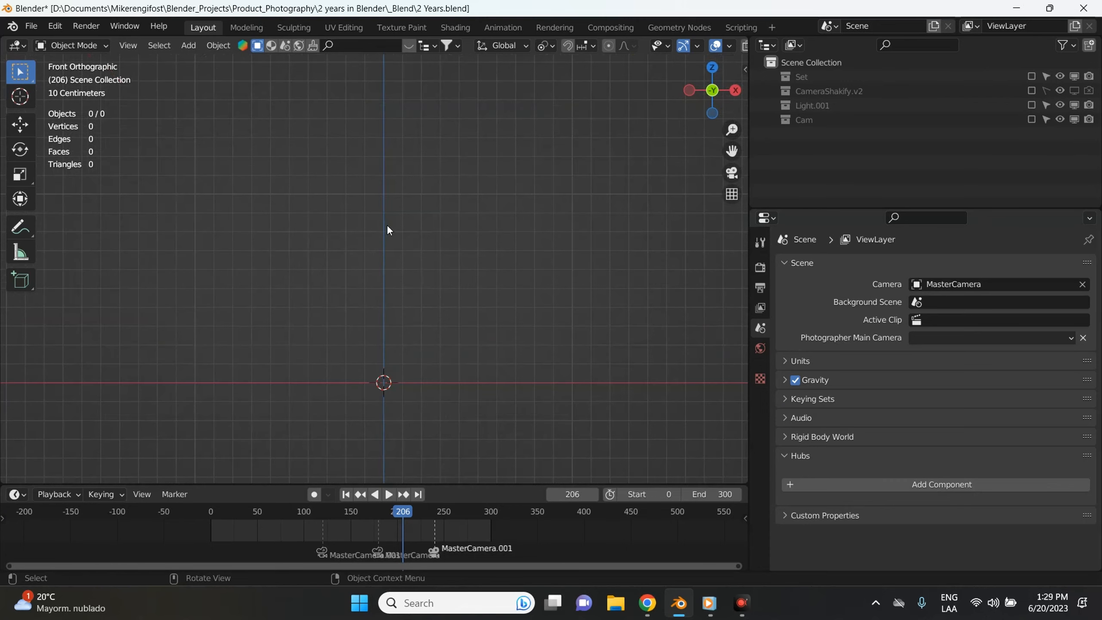
pyautogui.keyDown('shift'); pyautogui.scroll(-4, 448, 238); pyautogui.keyUp('shift')
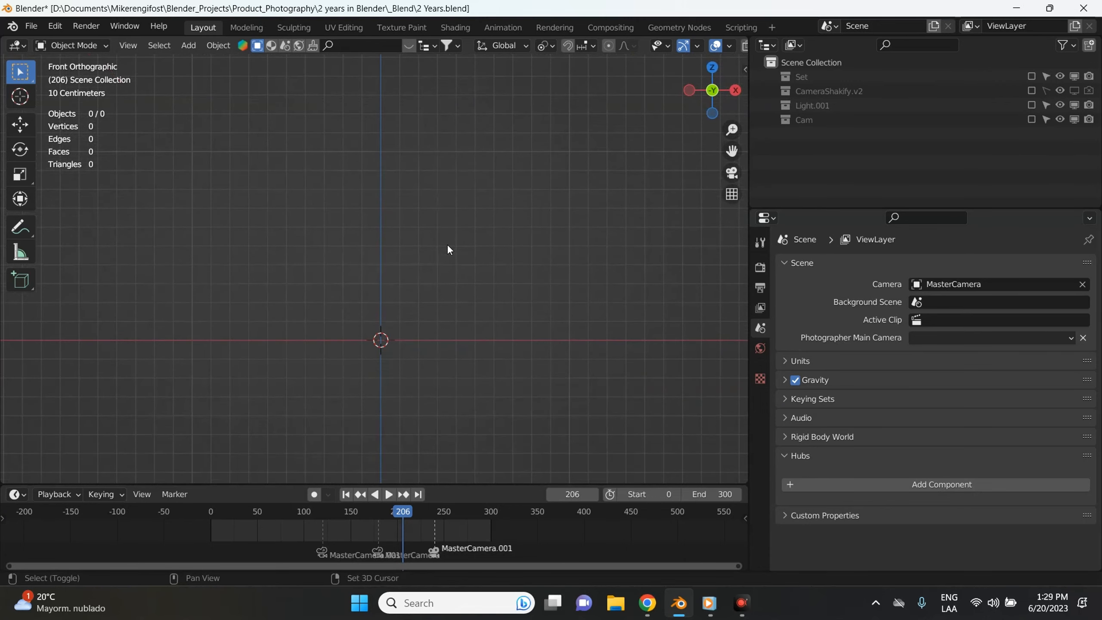
pyautogui.hotkey('shift', 'a')
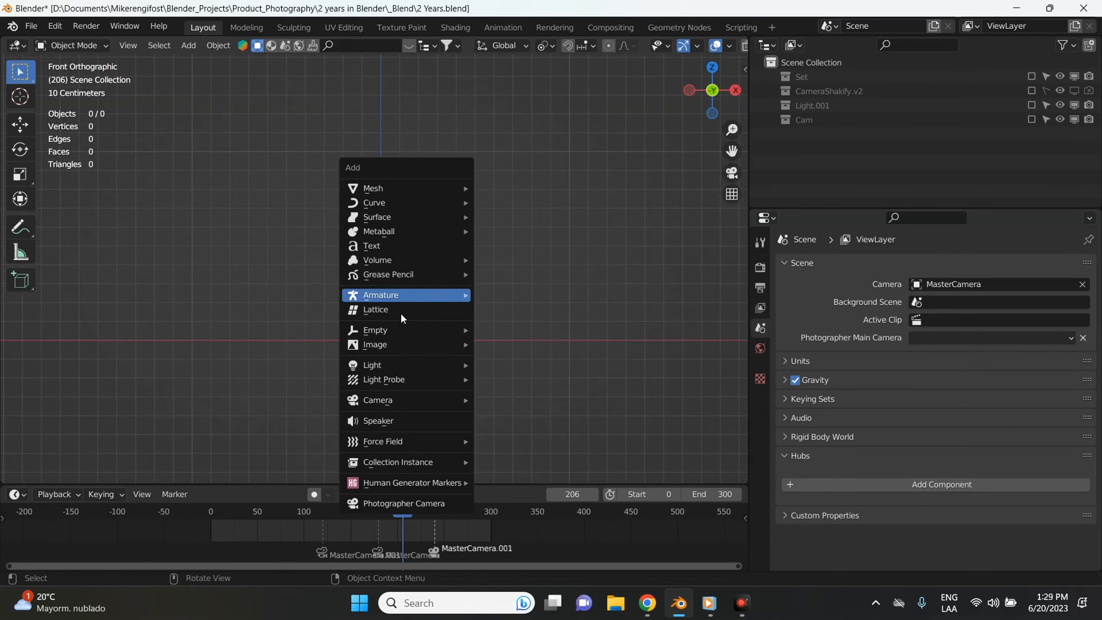
pyautogui.click(384, 244)
pyautogui.press('r')
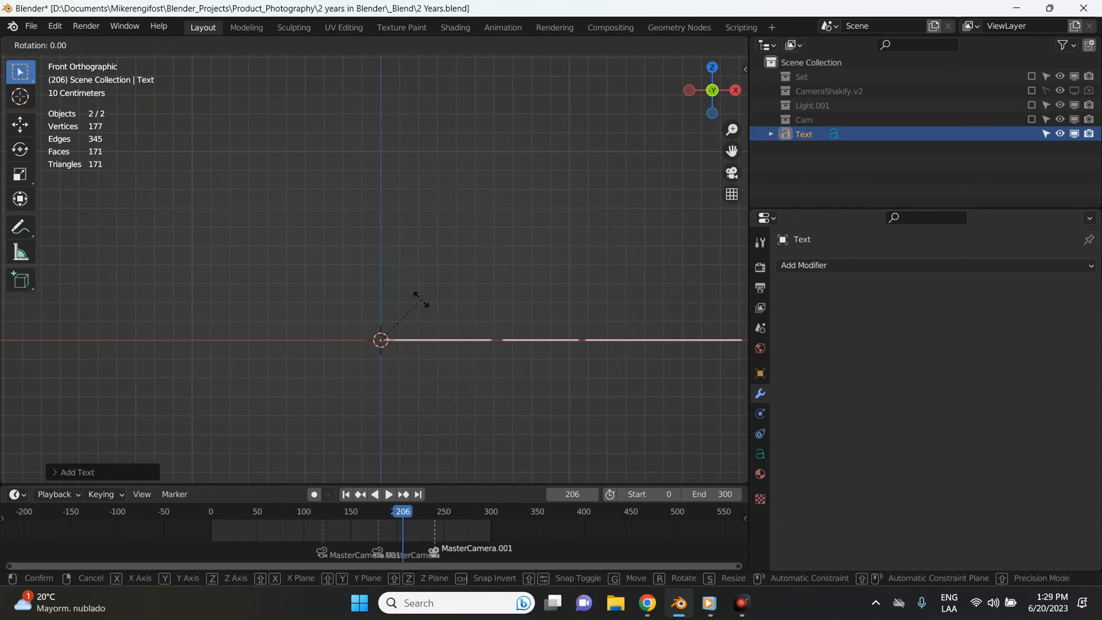
pyautogui.press('x')
pyautogui.press('9')
pyautogui.press('0')
pyautogui.press('Return')
# Step: Open the text object for editing and delete its default content
pyautogui.press('Tab')
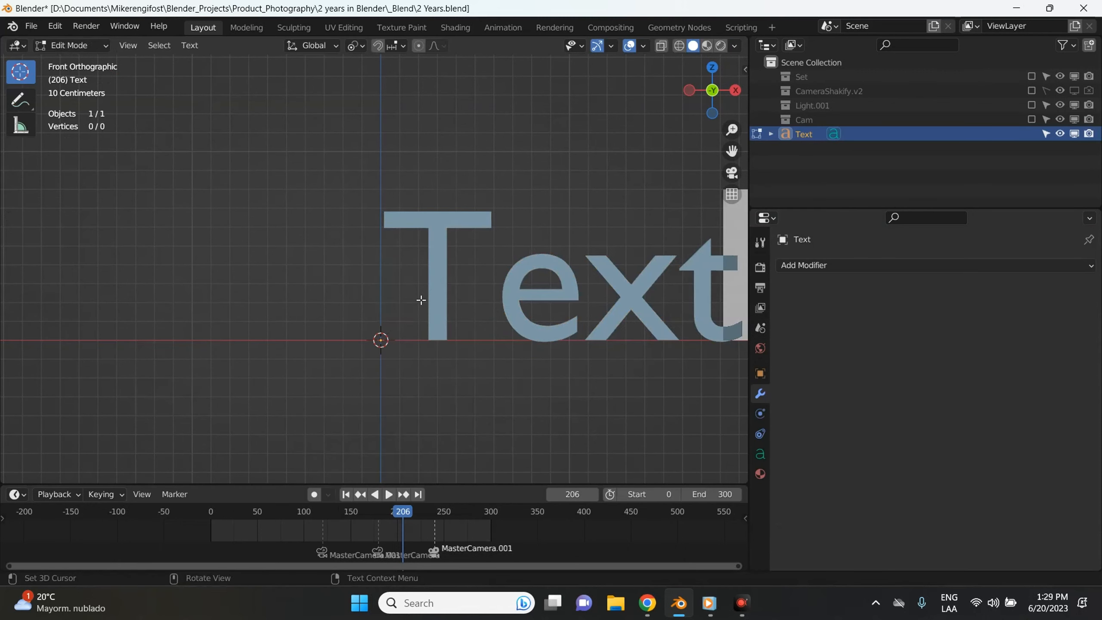
pyautogui.keyDown('shift'); pyautogui.moveTo(420, 299); pyautogui.dragTo(257, 302, button='middle'); pyautogui.keyUp('shift')
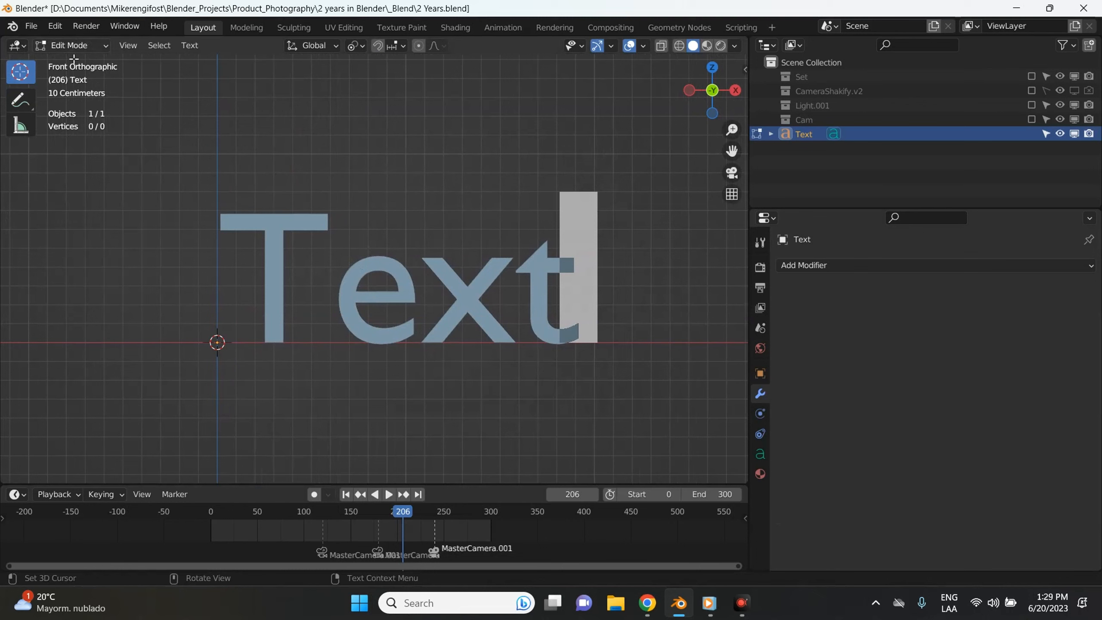
pyautogui.press('BackSpace')
pyautogui.press('BackSpace')
pyautogui.press('BackSpace')
pyautogui.press('BackSpace')
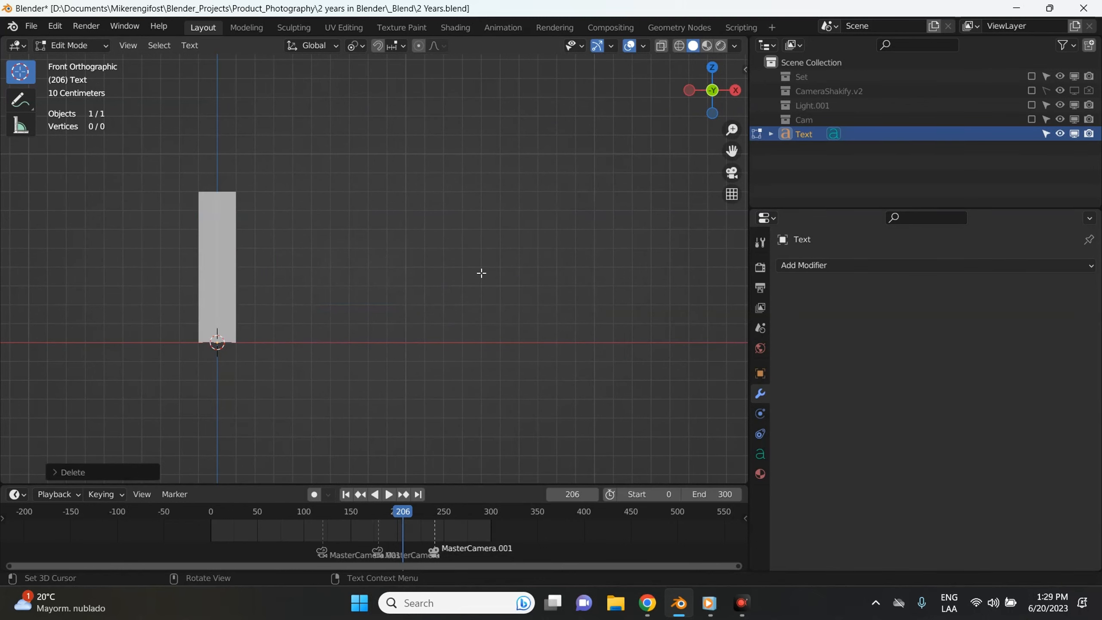
pyautogui.write('8')
pyautogui.press('BackSpace')
pyautogui.write('5')
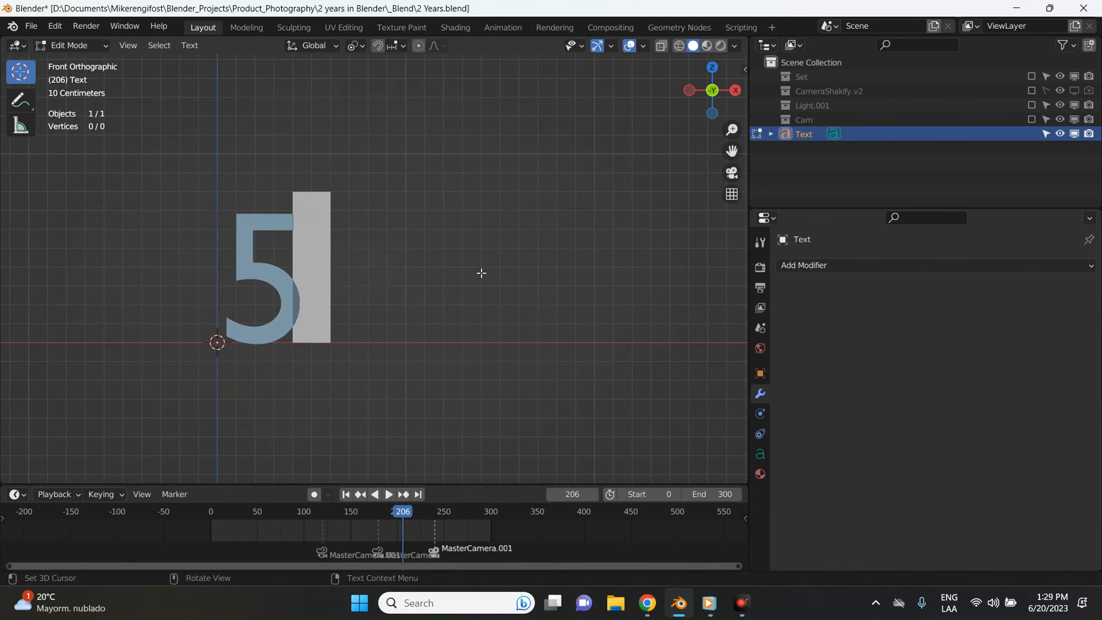
pyautogui.press('BackSpace')
pyautogui.write('4')
pyautogui.press('BackSpace')
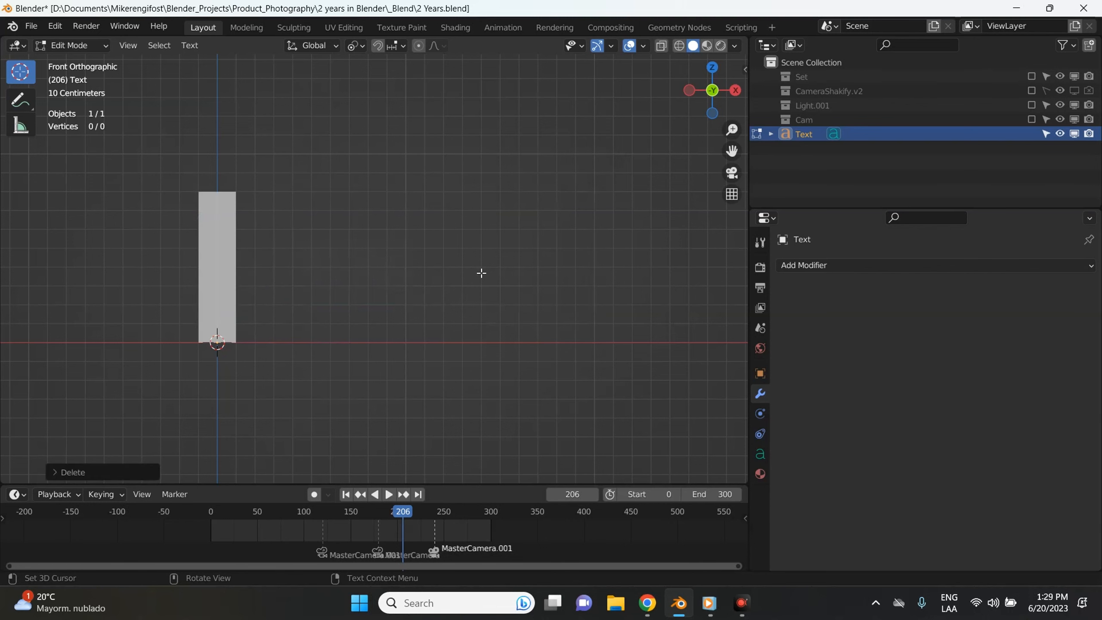
# Step: Enter the digit 6 as the text's content and set the object's origin to its geometry
pyautogui.write('6')
pyautogui.press('Tab')
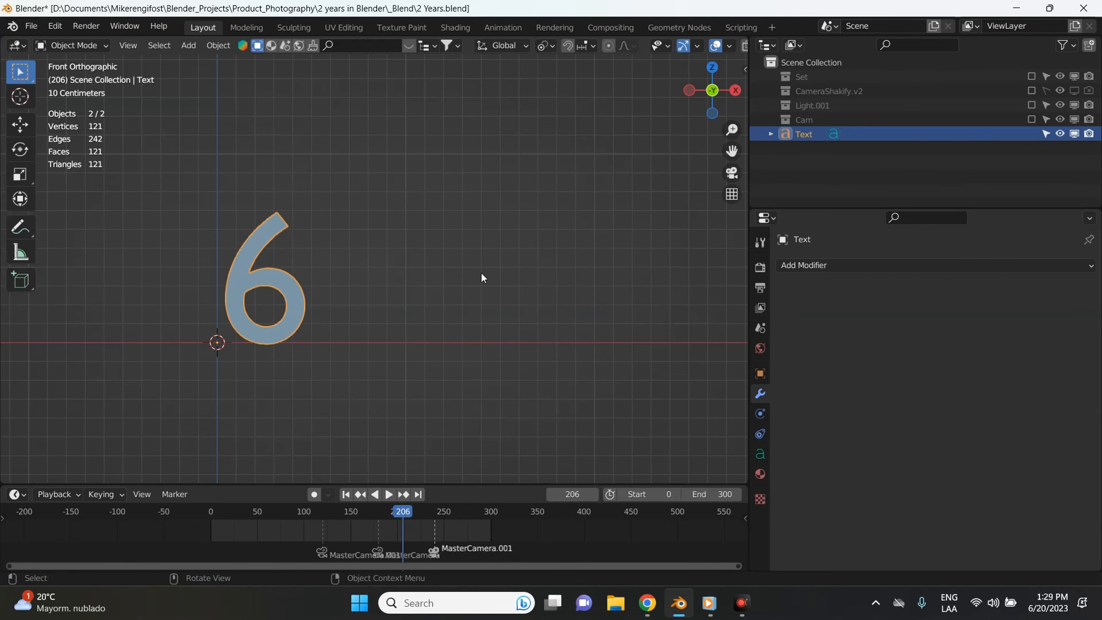
pyautogui.scroll(3, 322, 315)
pyautogui.keyDown('shift'); pyautogui.moveTo(321, 315); pyautogui.dragTo(453, 297, button='middle'); pyautogui.keyUp('shift')
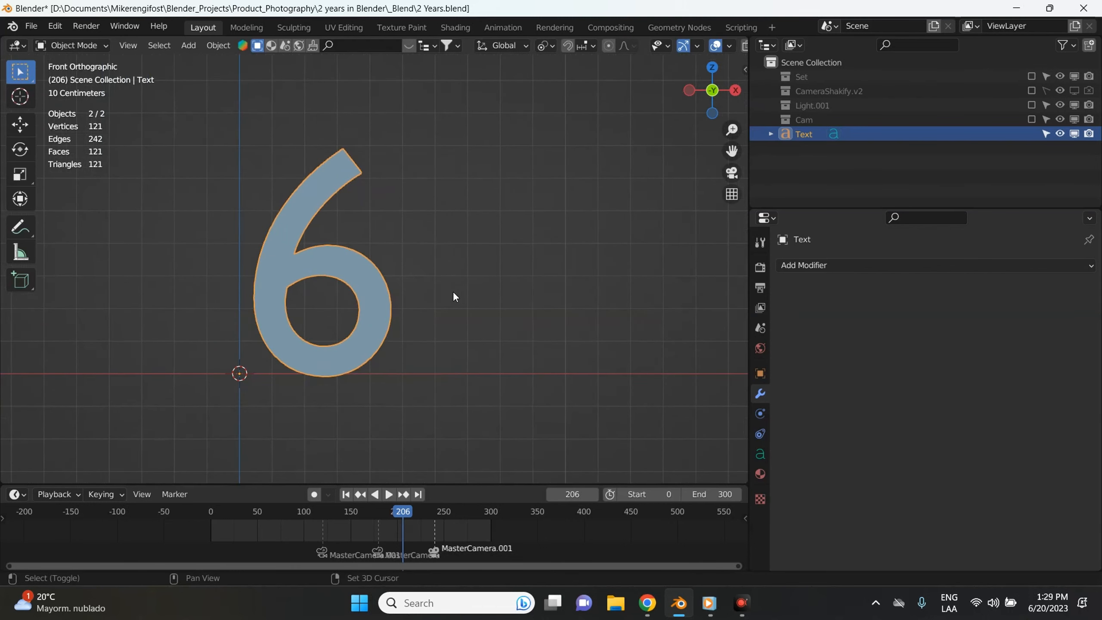
pyautogui.click(229, 43)
pyautogui.moveTo(239, 72)
pyautogui.click(445, 94)
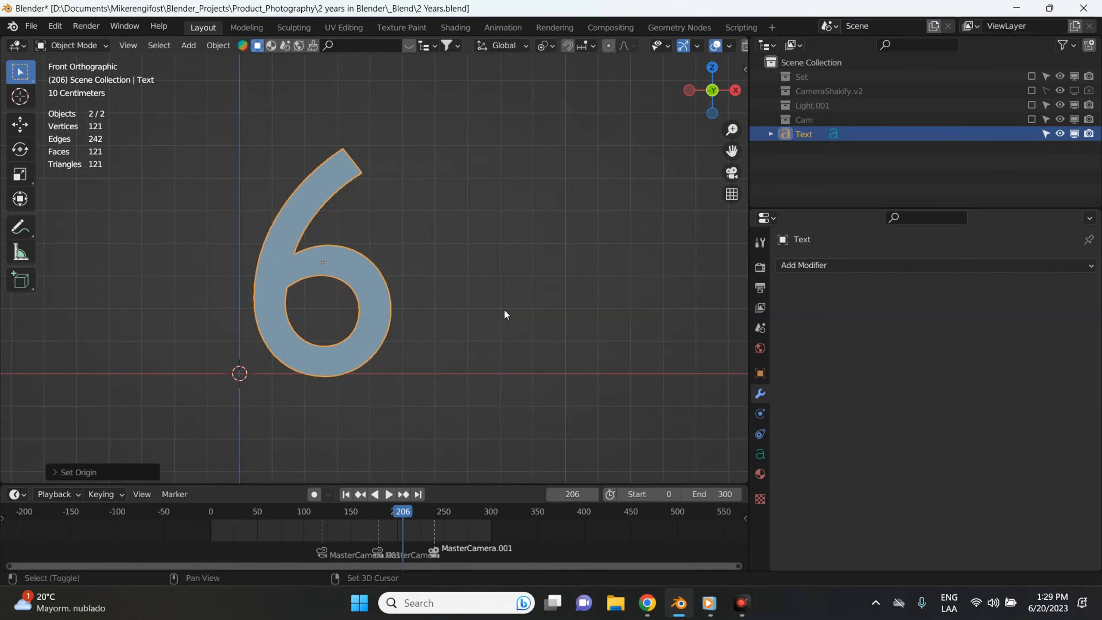
# Step: Set the digit's origin to its Center of Mass (Surface)
pyautogui.scroll(-3, 323, 156)
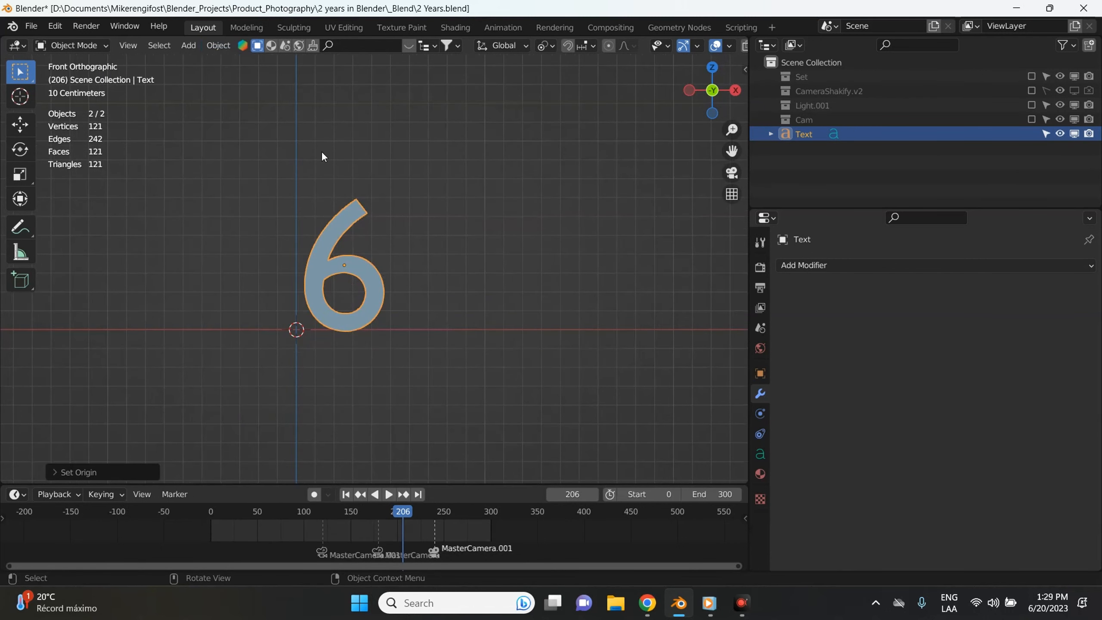
pyautogui.click(214, 45)
pyautogui.moveTo(236, 78)
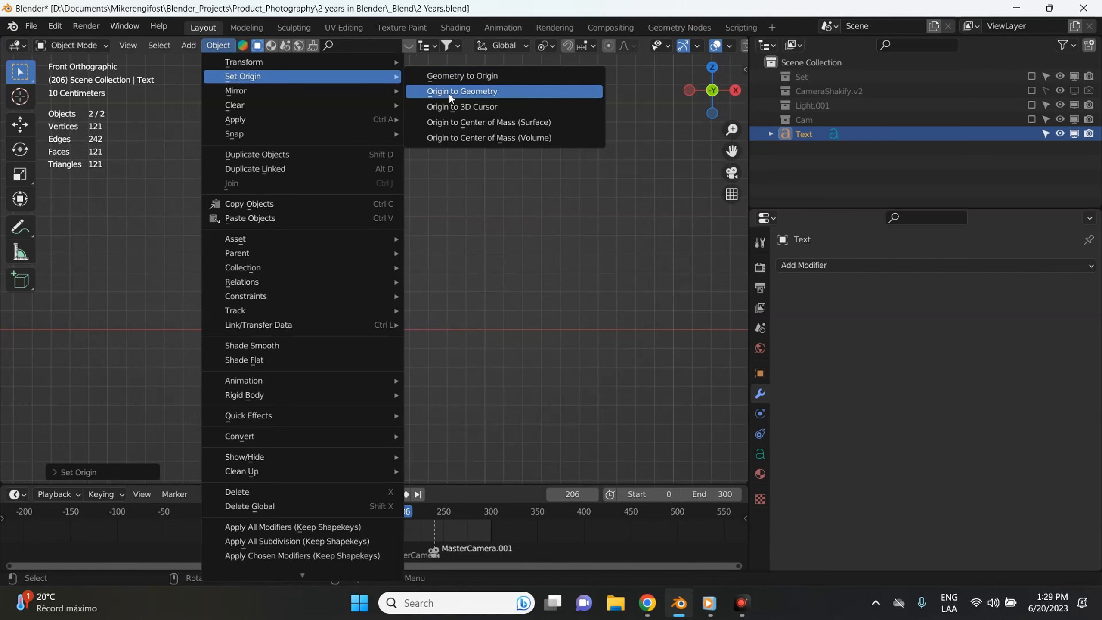
pyautogui.click(477, 122)
# Step: Clear the digit's location and move it up along the Z axis by about 0.64 m
pyautogui.moveTo(437, 282); pyautogui.dragTo(454, 313, button='middle')
pyautogui.hotkey('alt', 'g')
pyautogui.press('KP_1')
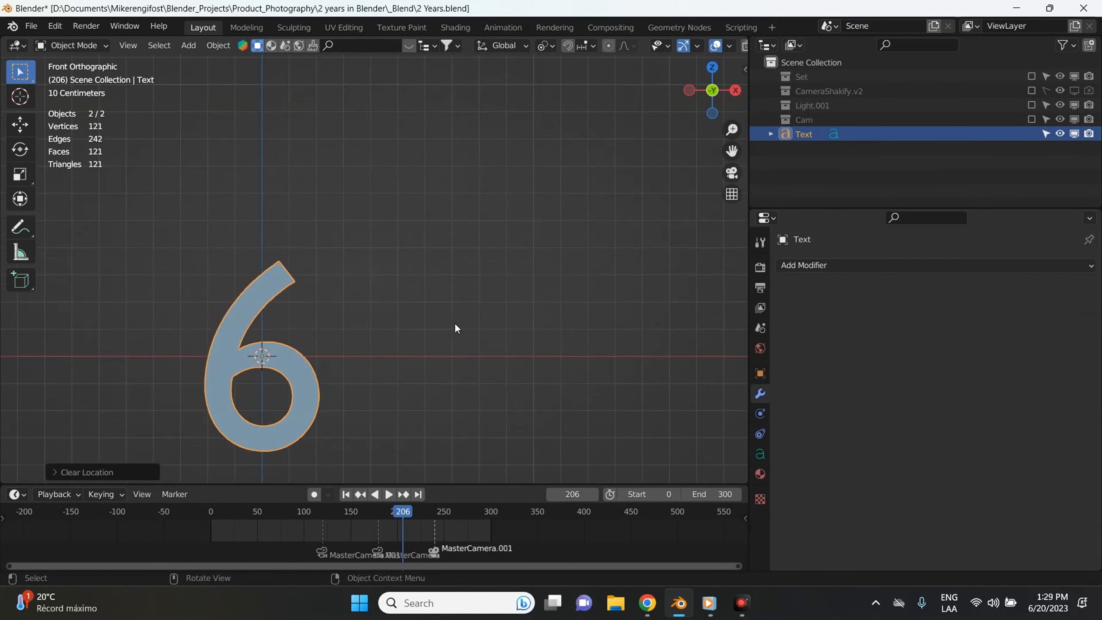
pyautogui.press('g')
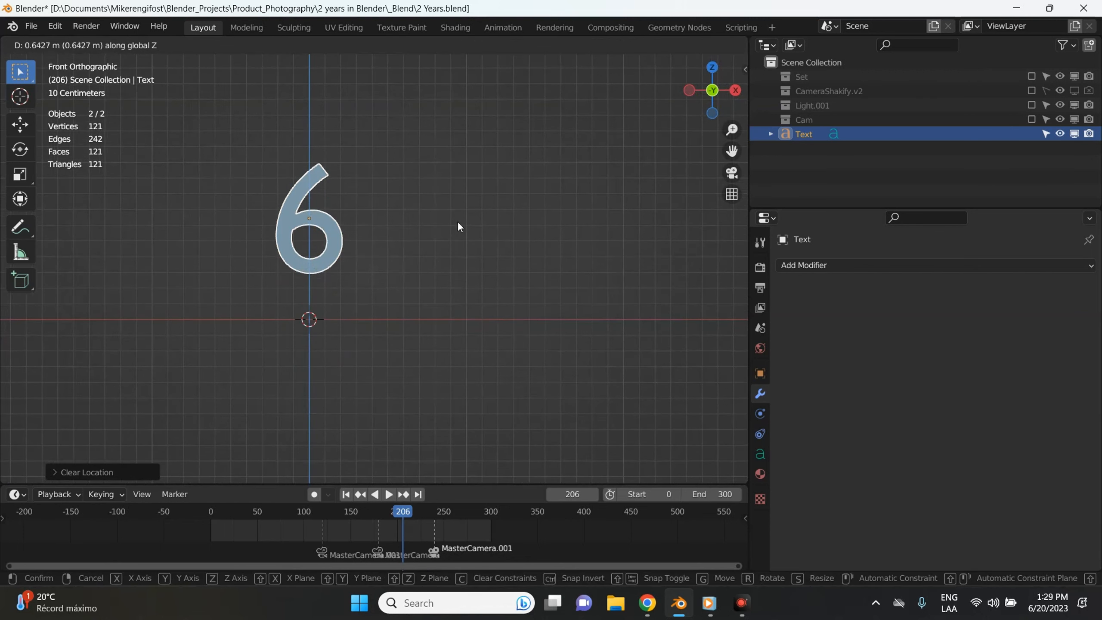
pyautogui.click(457, 220)
# Step: Convert the digit 6 text object to a mesh and put it into Edit Mode
pyautogui.scroll(3, 305, 223)
pyautogui.moveTo(372, 288); pyautogui.dragTo(545, 346, button='middle')
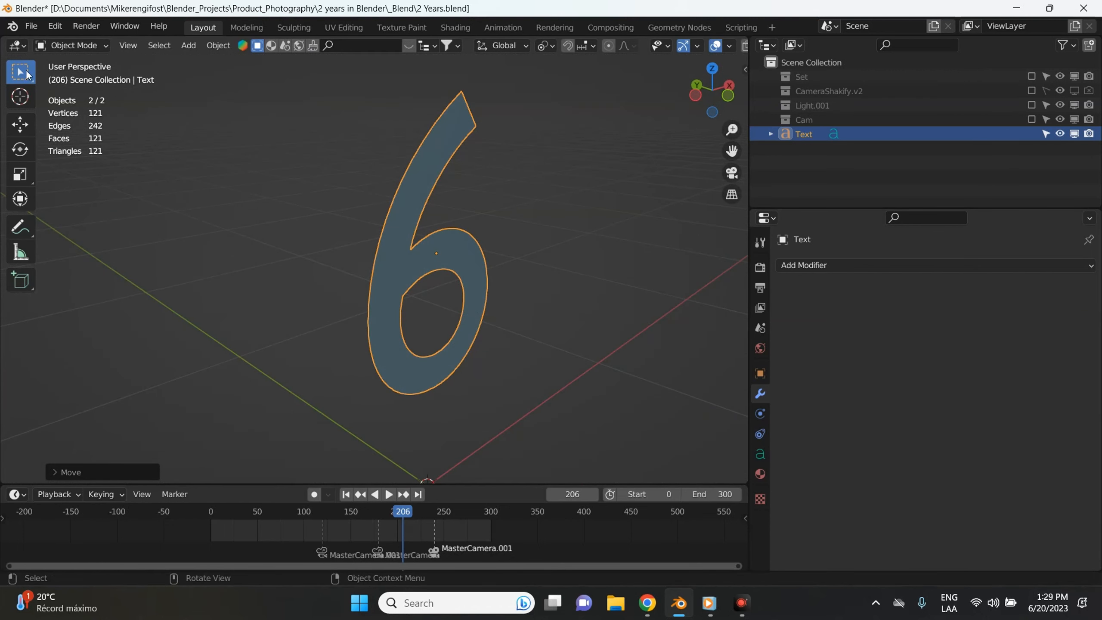
pyautogui.scroll(-3, 419, 311)
pyautogui.press('Tab')
pyautogui.keyDown('shift'); pyautogui.moveTo(565, 290); pyautogui.dragTo(516, 285, button='middle'); pyautogui.keyUp('shift')
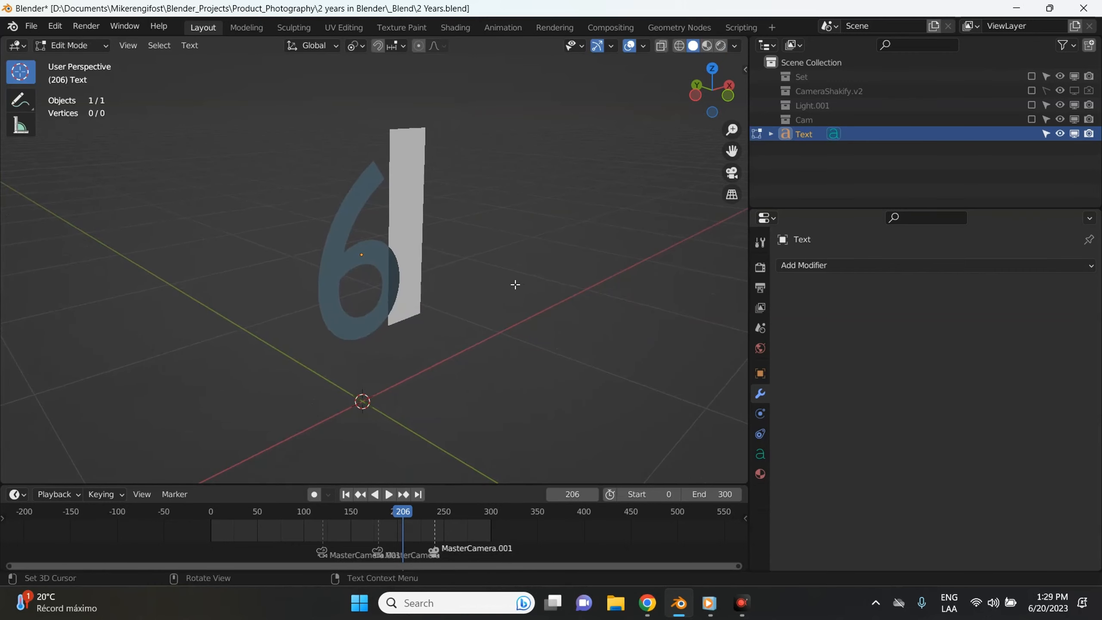
pyautogui.press('Tab')
pyautogui.rightClick(329, 222)
pyautogui.moveTo(338, 214)
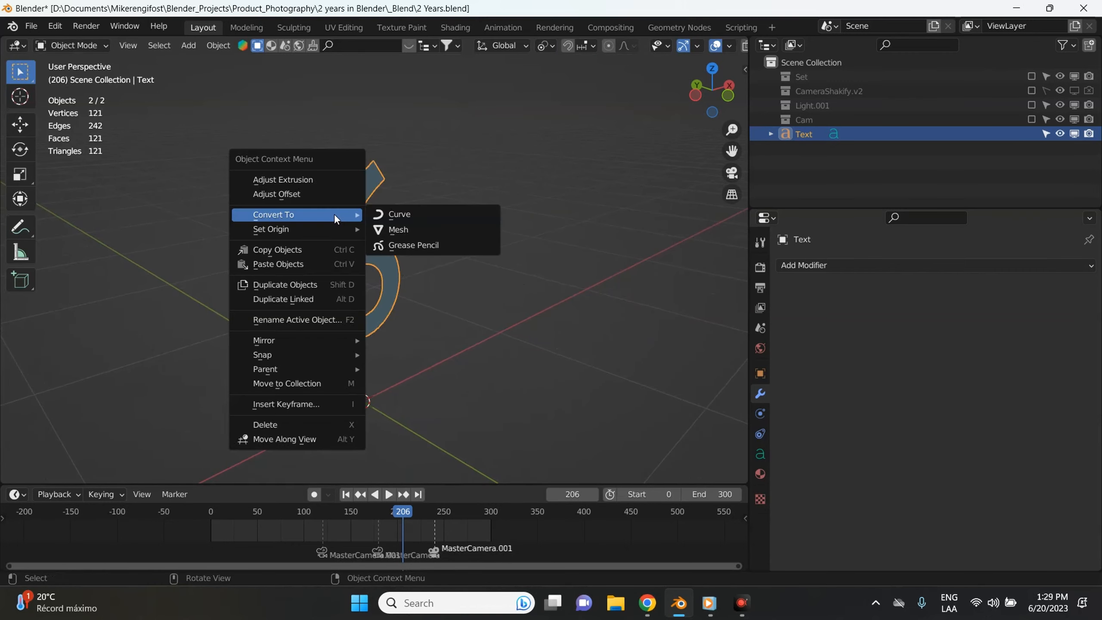
pyautogui.click(386, 228)
pyautogui.press('Tab')
pyautogui.moveTo(371, 194)
pyautogui.mouseDown(button='middle')
pyautogui.moveTo(285, 204)
pyautogui.moveTo(383, 239)
pyautogui.moveTo(337, 201)
pyautogui.mouseUp(button='middle')
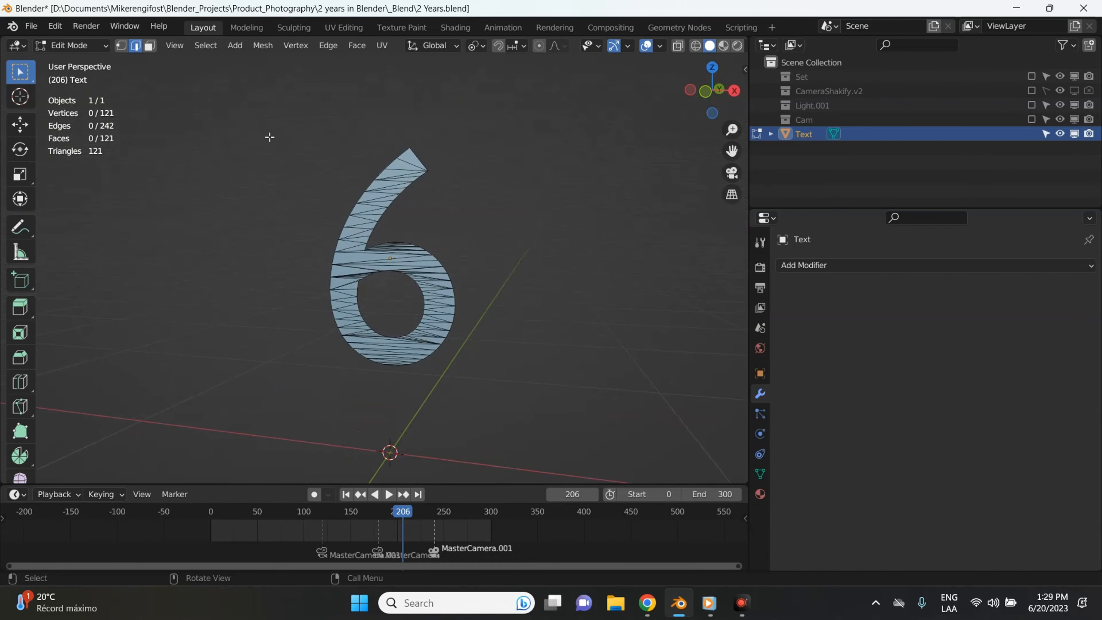
# Step: Select the eight triangular faces at the upper end of the 6's stem and dissolve them into one face
pyautogui.scroll(4, 413, 202)
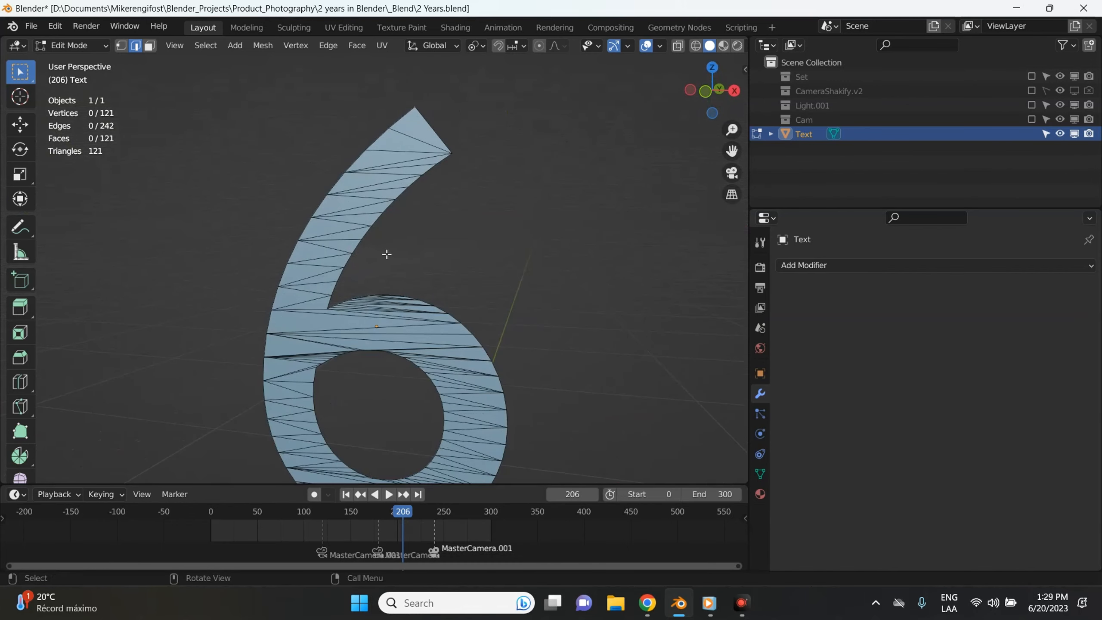
pyautogui.scroll(1, 386, 254)
pyautogui.press('b')
pyautogui.moveTo(401, 130); pyautogui.dragTo(365, 182)
pyautogui.press('3')
pyautogui.press('b')
pyautogui.scroll(2, 365, 185)
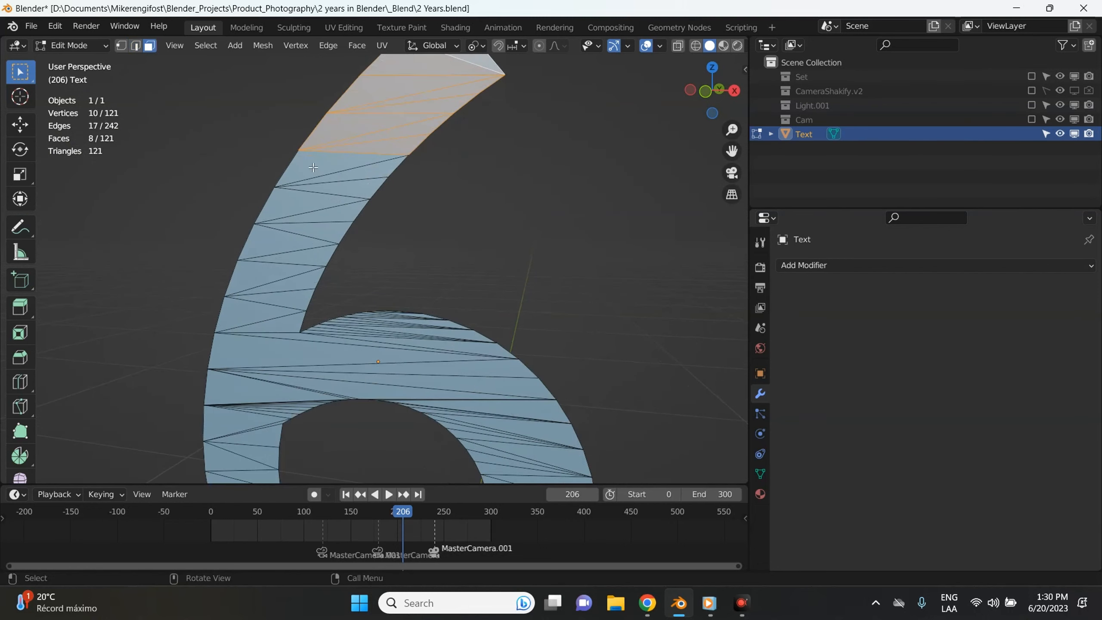
pyautogui.scroll(-3, 342, 247)
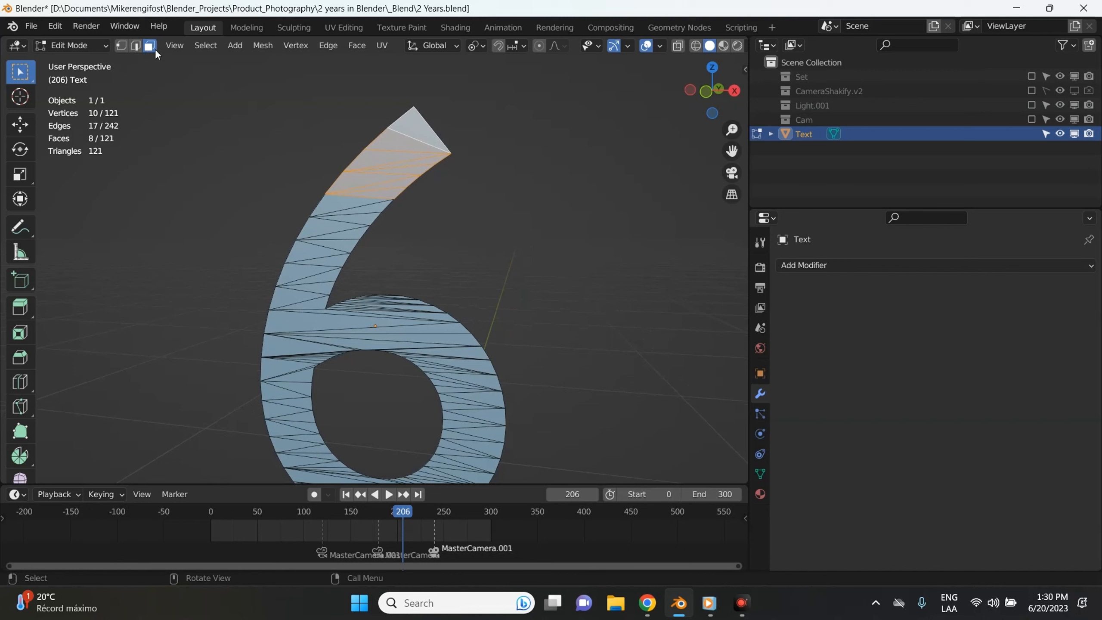
pyautogui.scroll(2, 390, 207)
pyautogui.moveTo(395, 92); pyautogui.dragTo(364, 174, button='middle')
pyautogui.press('x')
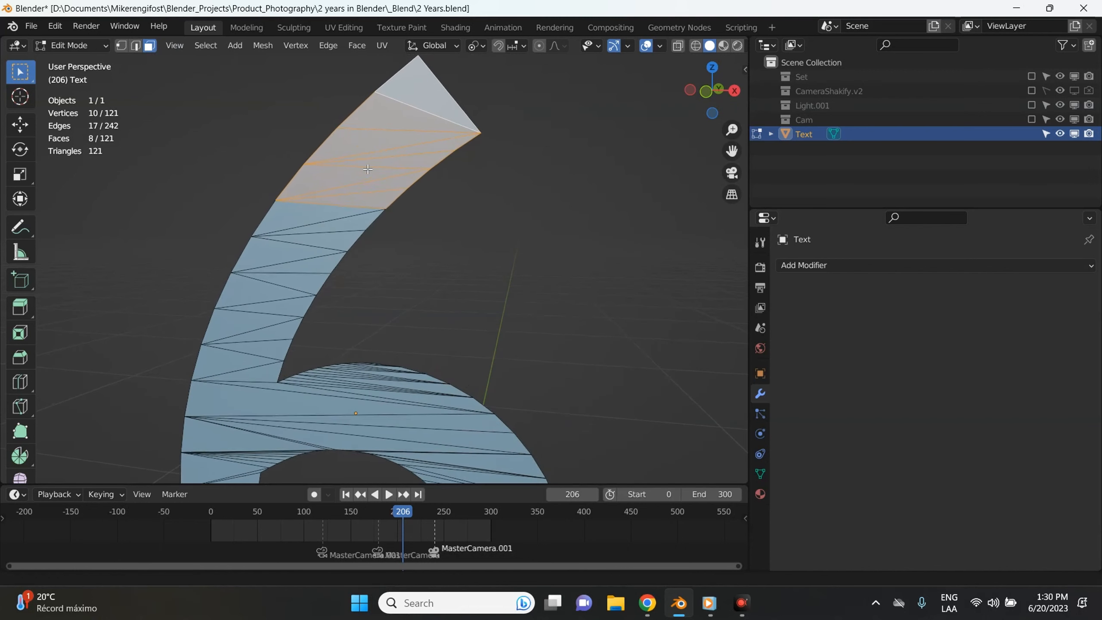
pyautogui.click(315, 174)
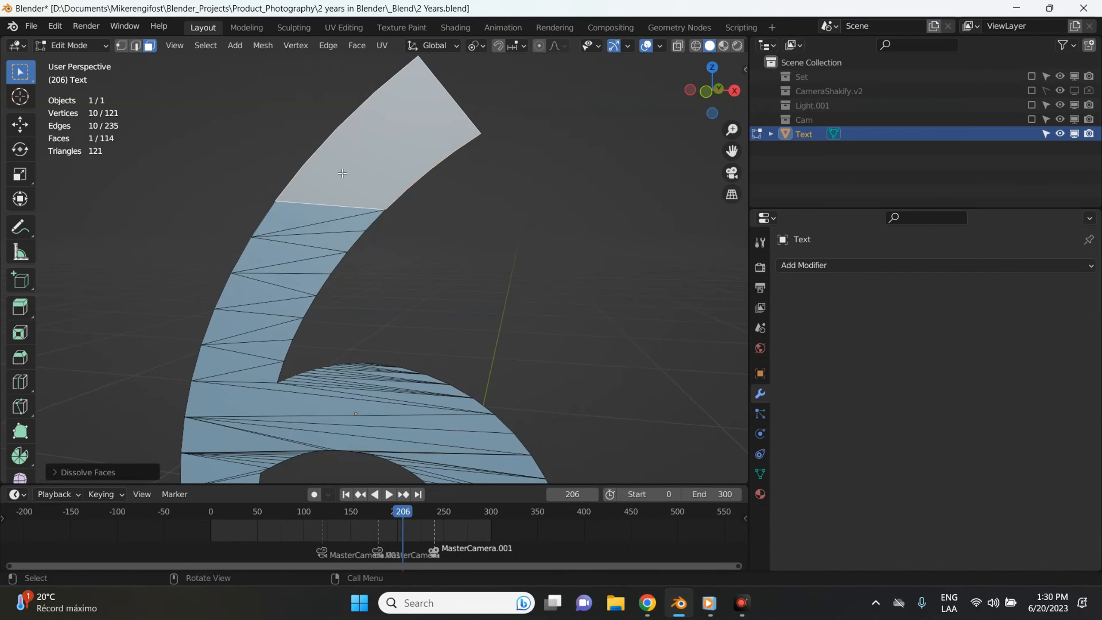
# Step: Dissolve the next band of triangles down the stem, directly below the merged tip face, into a single face
pyautogui.scroll(-2, 346, 200)
pyautogui.keyDown('shift'); pyautogui.click(325, 237); pyautogui.keyUp('shift')
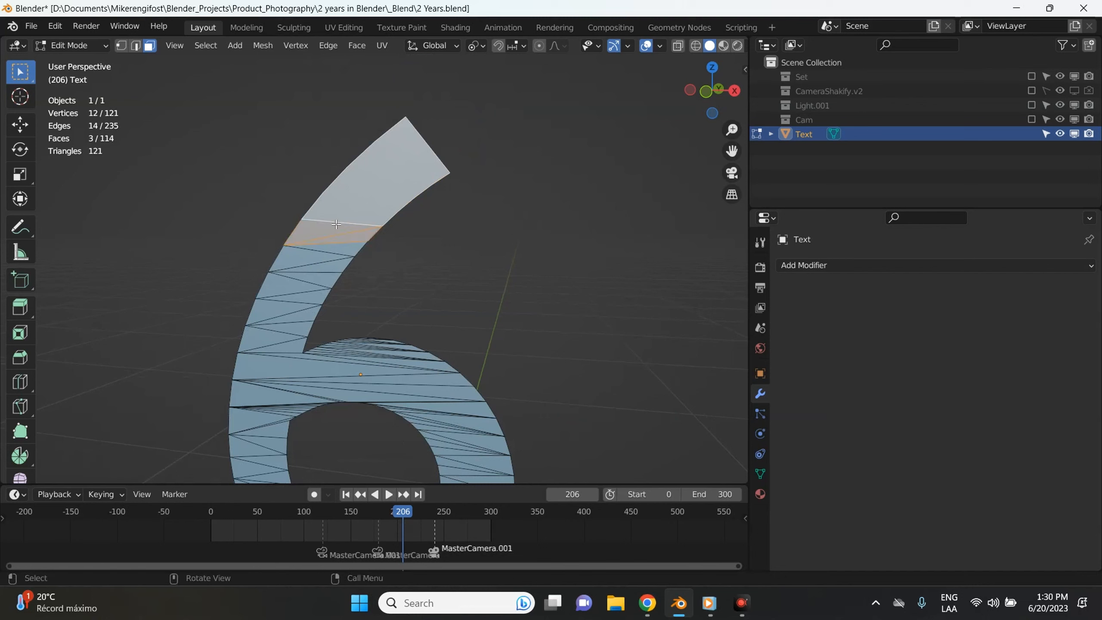
pyautogui.keyDown('shift'); pyautogui.click(310, 271); pyautogui.keyUp('shift')
pyautogui.press('x')
pyautogui.click(301, 274)
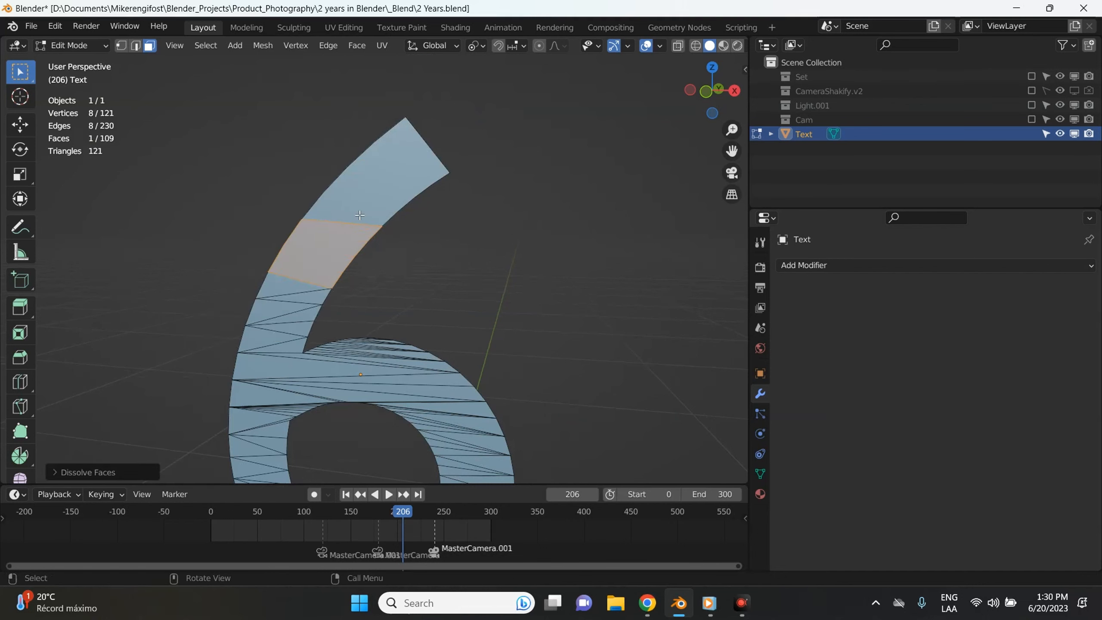
# Step: Dissolve the merged tip face and the merged band below it into one face
pyautogui.keyDown('shift'); pyautogui.click(360, 215); pyautogui.keyUp('shift')
pyautogui.press('x')
pyautogui.click(349, 230)
pyautogui.moveTo(349, 230); pyautogui.dragTo(414, 195, button='middle')
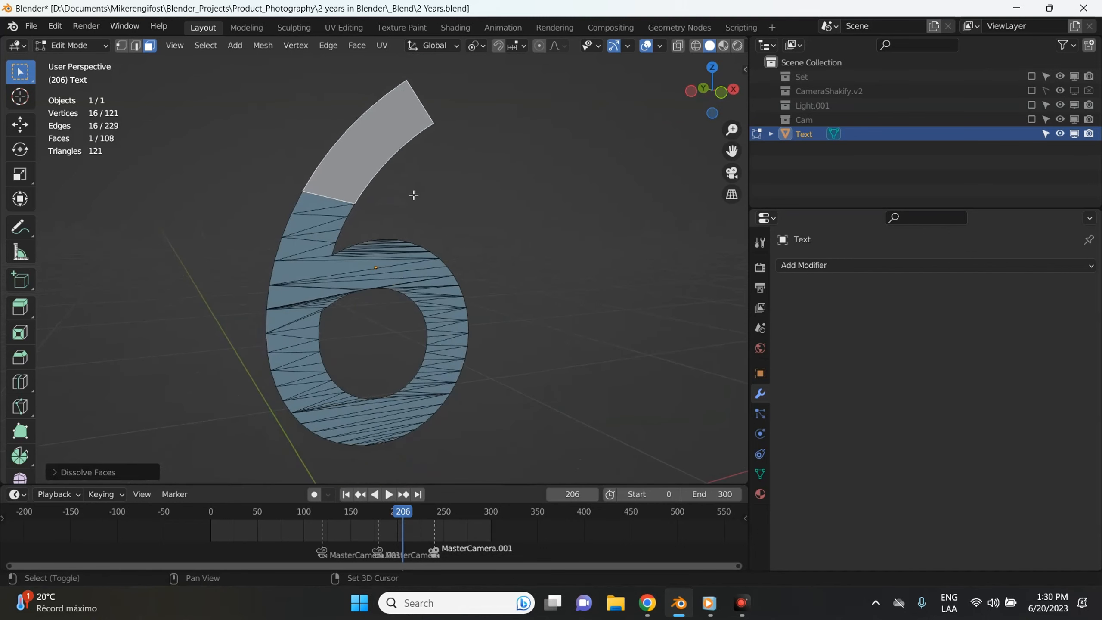
# Step: Extrude all faces of the flat 6 along their normals to give the digit solid depth
pyautogui.press('Tab')
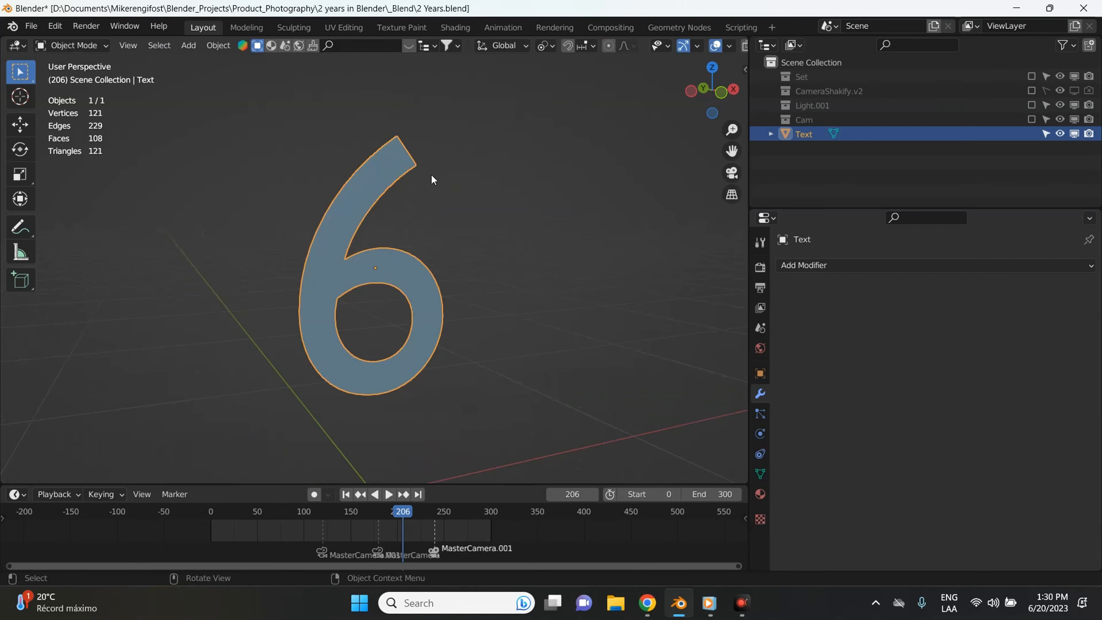
pyautogui.scroll(1, 394, 255)
pyautogui.press('Tab')
pyautogui.press('a')
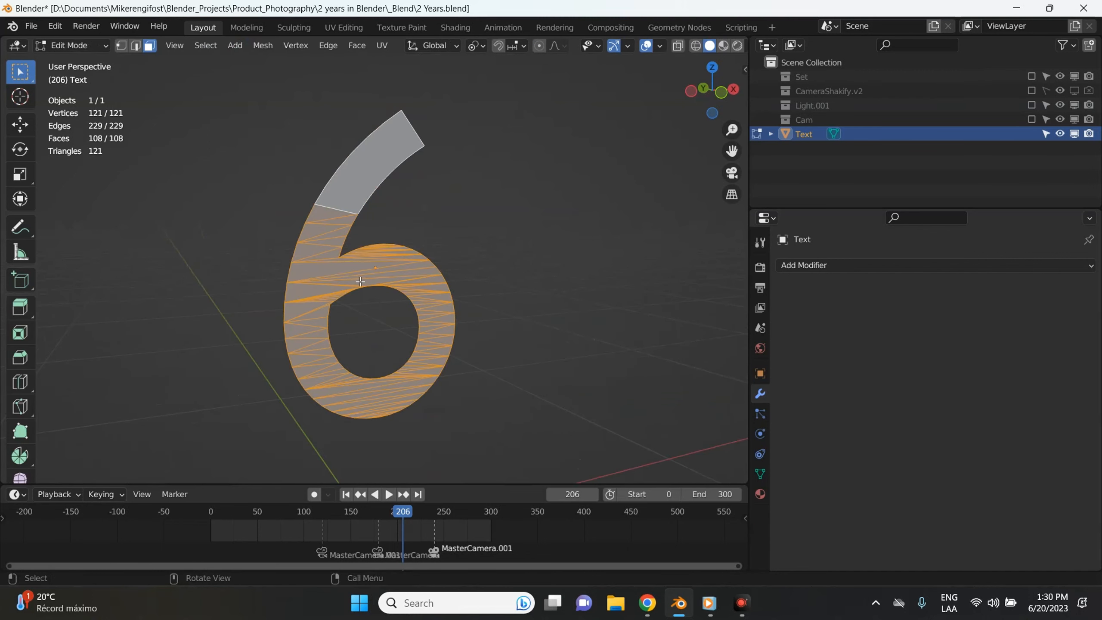
pyautogui.moveTo(360, 283); pyautogui.dragTo(393, 280, button='middle')
pyautogui.press('e')
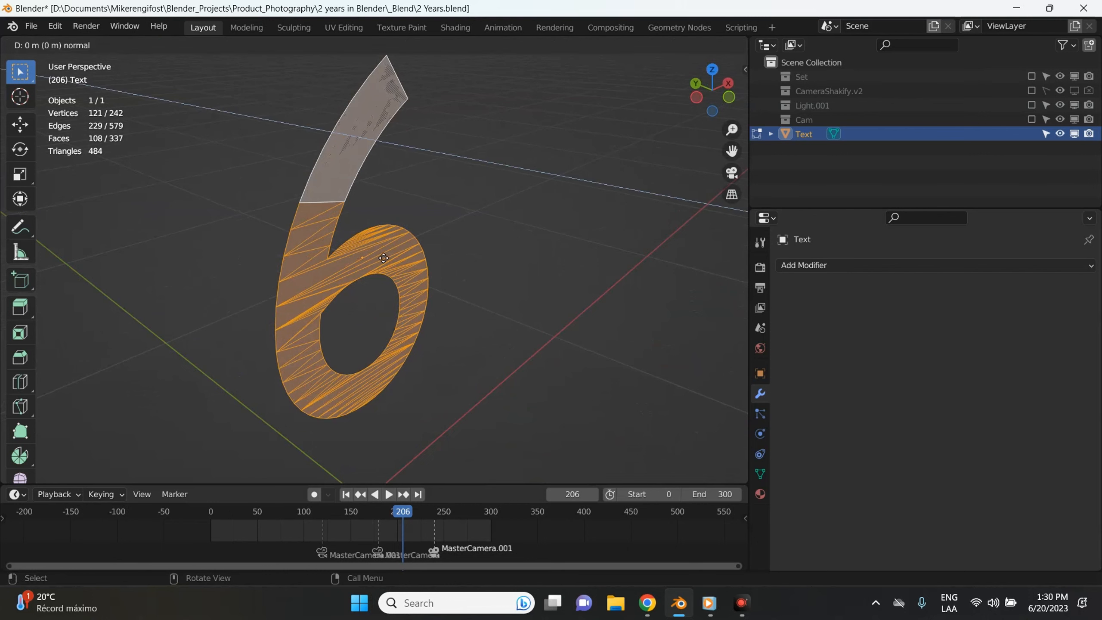
pyautogui.click(432, 286)
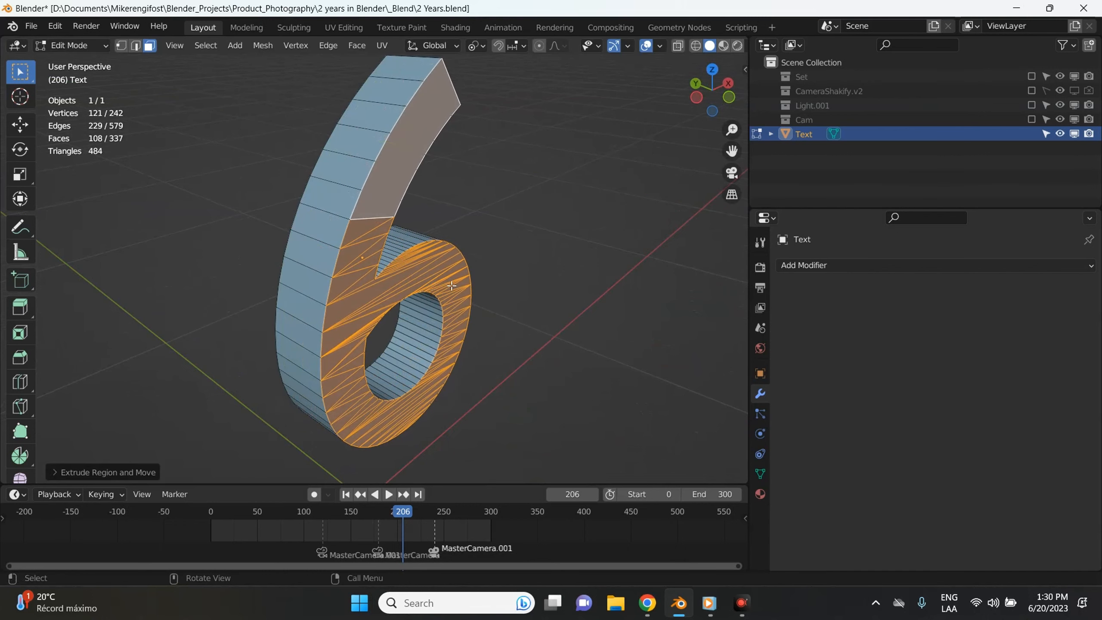
pyautogui.press('Tab')
pyautogui.moveTo(431, 286); pyautogui.dragTo(543, 368, button='middle')
# Step: Move the 6's extruded front faces back along the Y axis to make the digit slightly thinner
pyautogui.press('Tab')
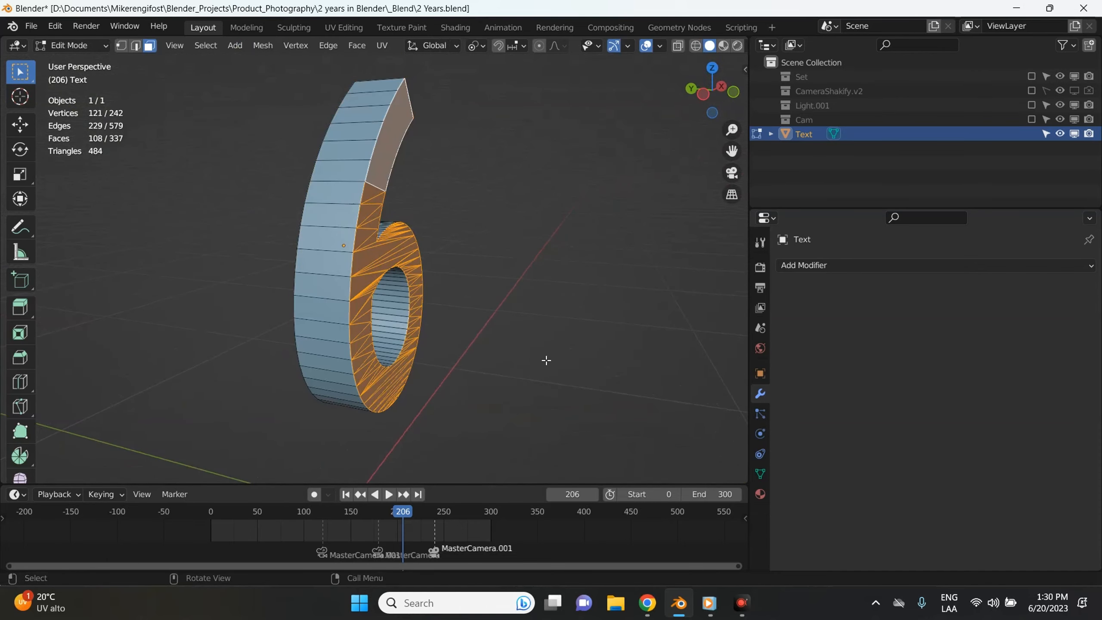
pyautogui.press('g')
pyautogui.press('y')
pyautogui.click(551, 329)
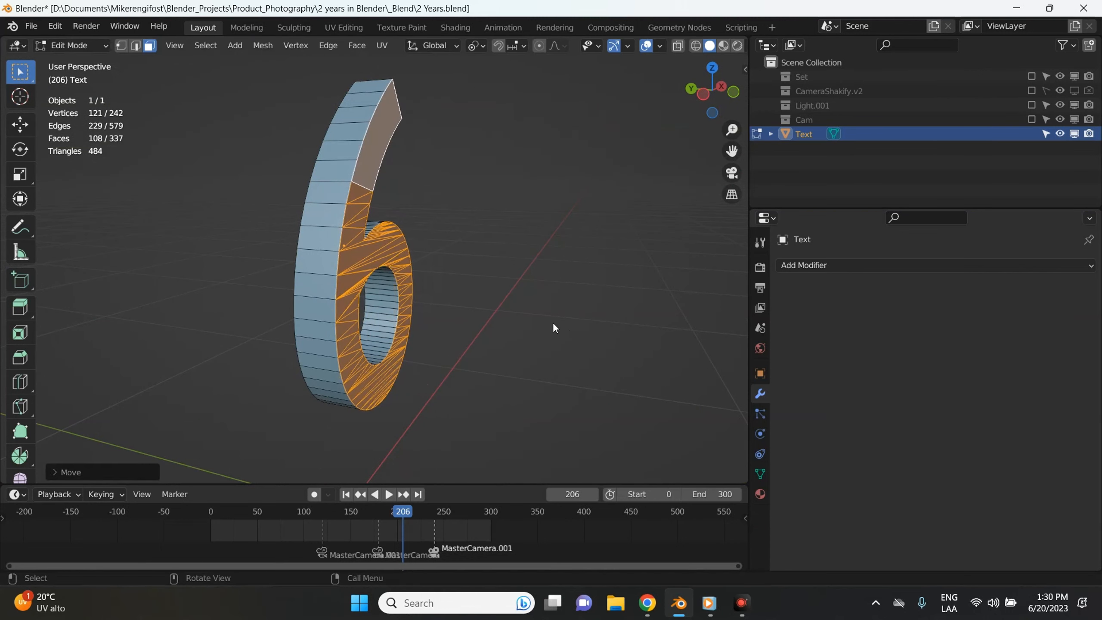
pyautogui.press('Tab')
pyautogui.moveTo(552, 322); pyautogui.dragTo(473, 252, button='middle')
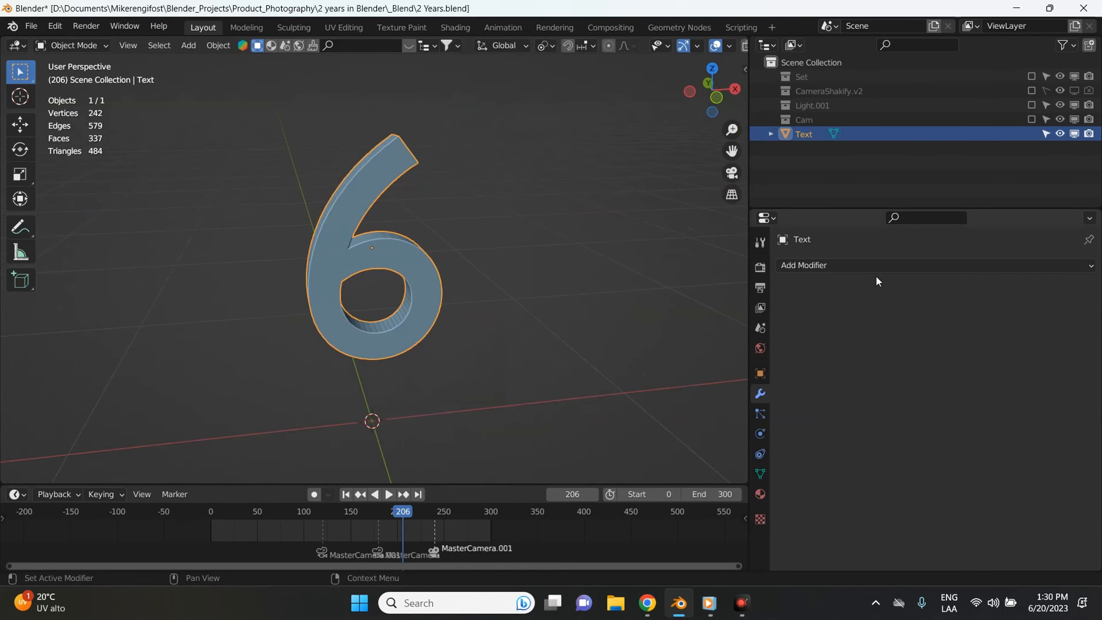
# Step: Add a Remesh modifier to the digit in Sharp mode with an octree depth of 5
pyautogui.click(853, 265)
pyautogui.click(808, 460)
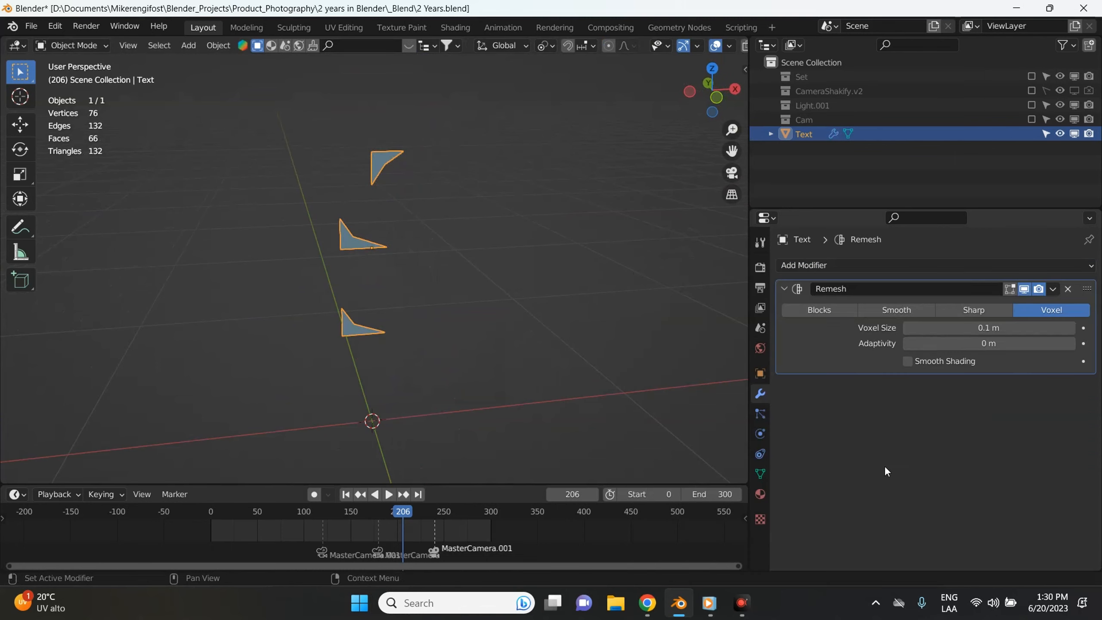
pyautogui.click(974, 310)
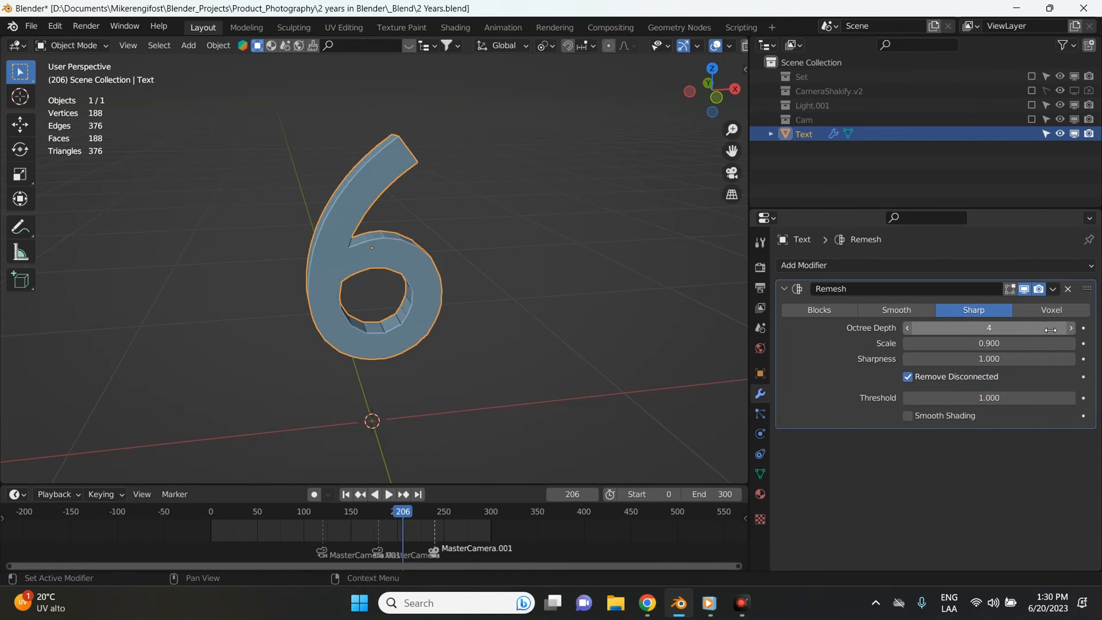
pyautogui.click(1070, 328)
pyautogui.moveTo(511, 240); pyautogui.dragTo(564, 227, button='middle')
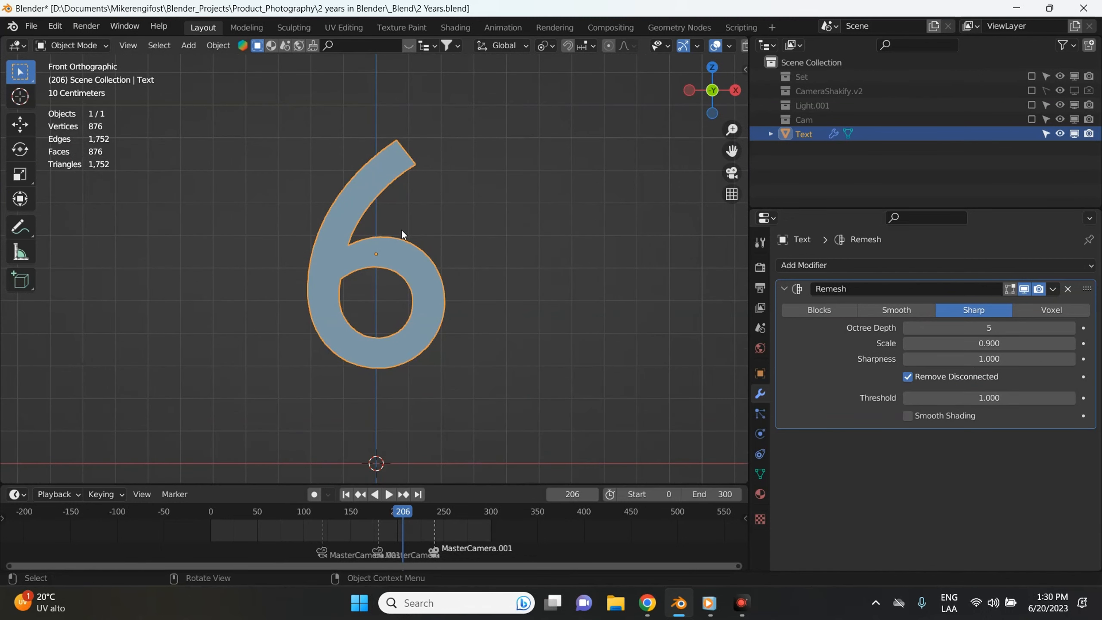
pyautogui.scroll(-1, 401, 229)
pyautogui.scroll(1, 420, 239)
# Step: Rename the Text object to 6 and duplicate it in place
pyautogui.doubleClick(802, 135)
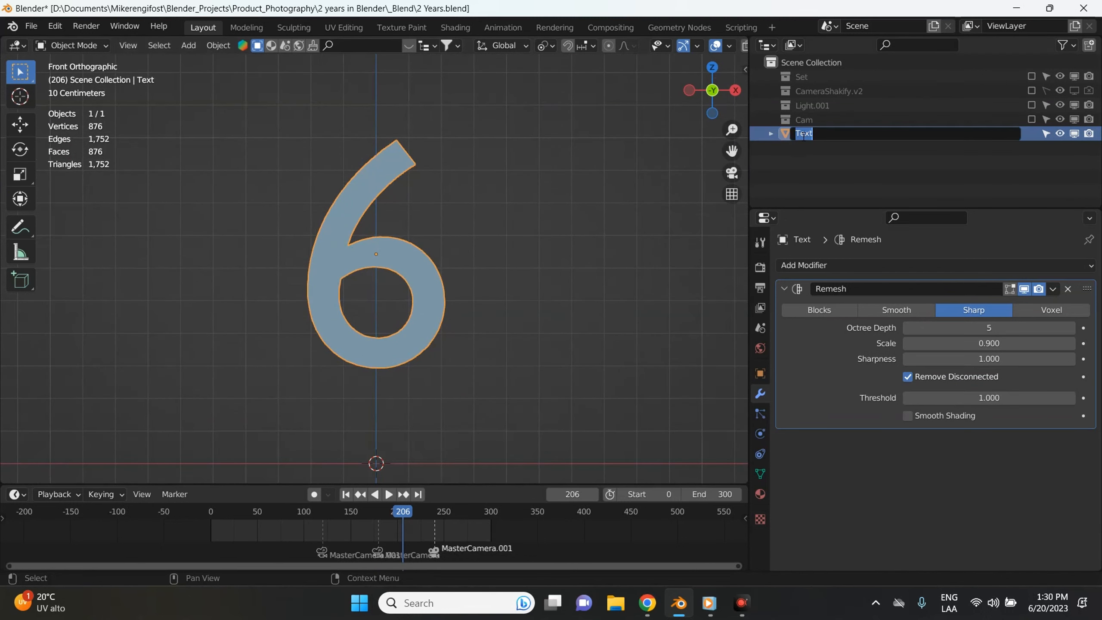
pyautogui.press('Return')
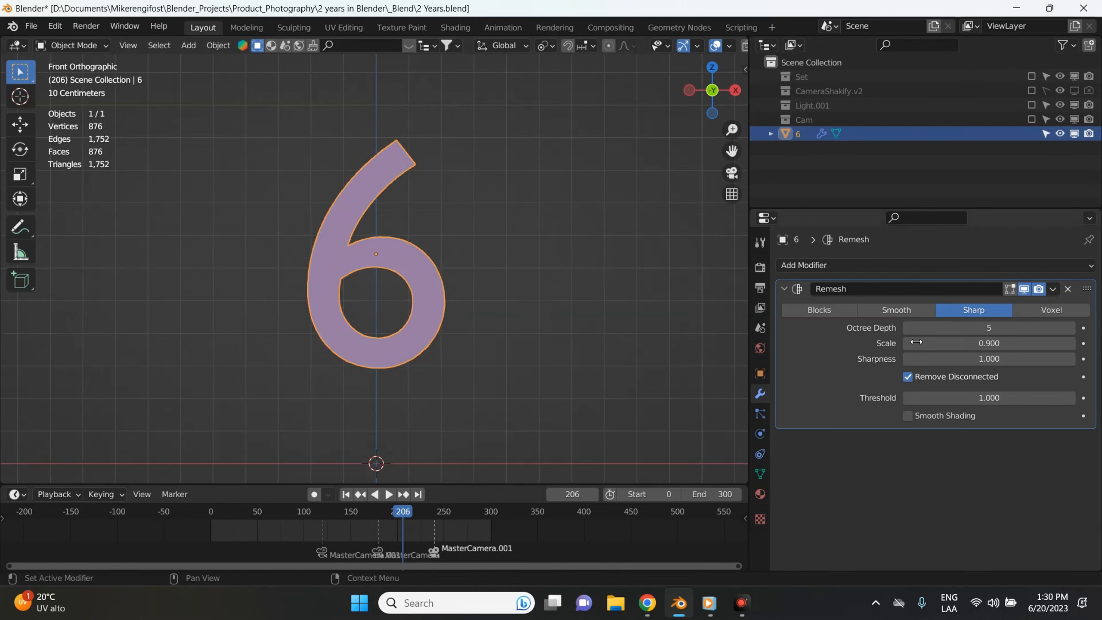
pyautogui.hotkey('shift', 'd')
pyautogui.rightClick(538, 244)
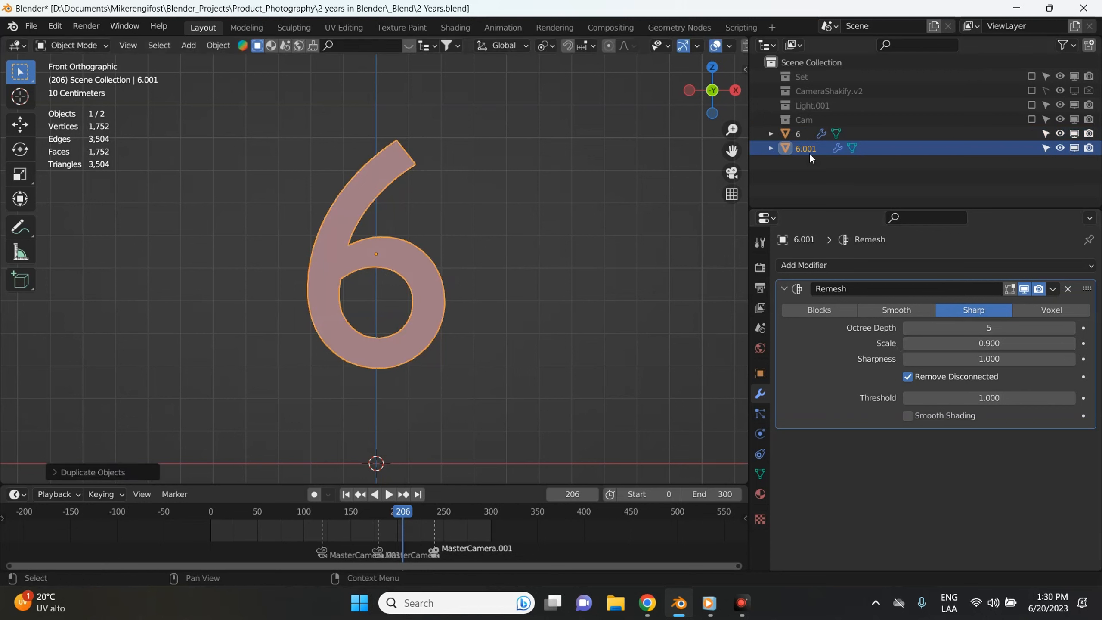
# Step: Rename the duplicate to 6 Backup and hide it from both the viewport and renders
pyautogui.doubleClick(811, 148)
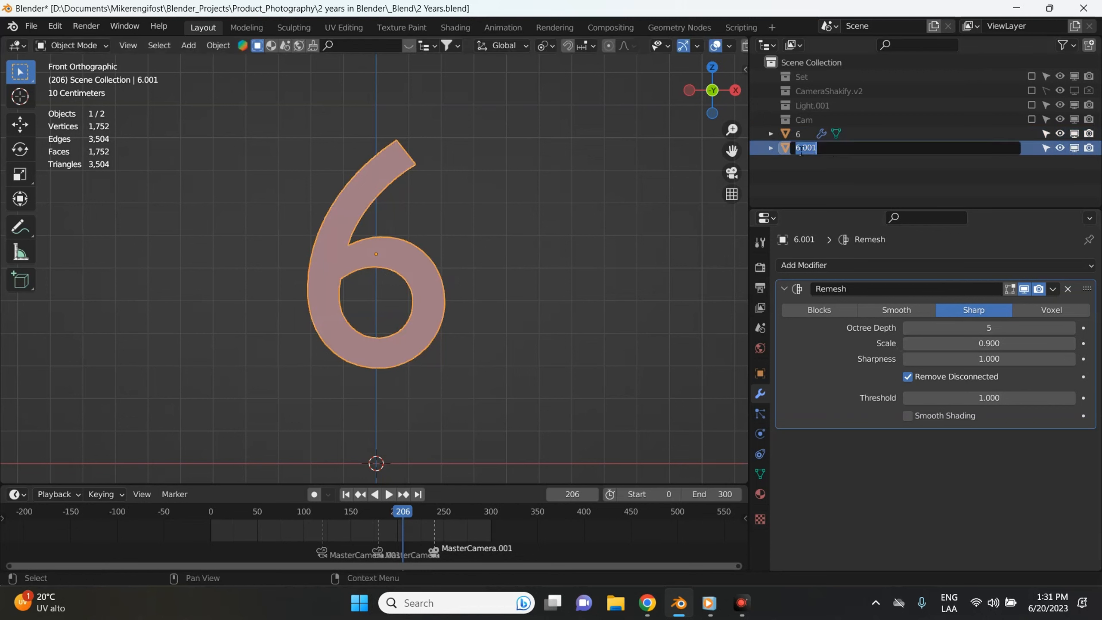
pyautogui.write('6 Backup')
pyautogui.press('Return')
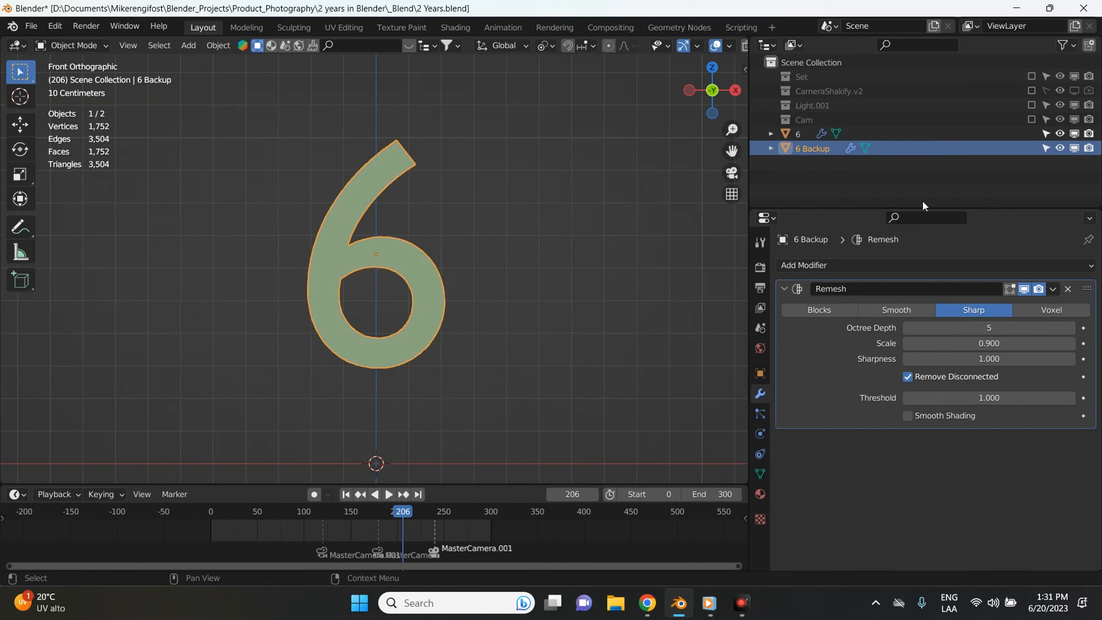
pyautogui.click(1060, 148)
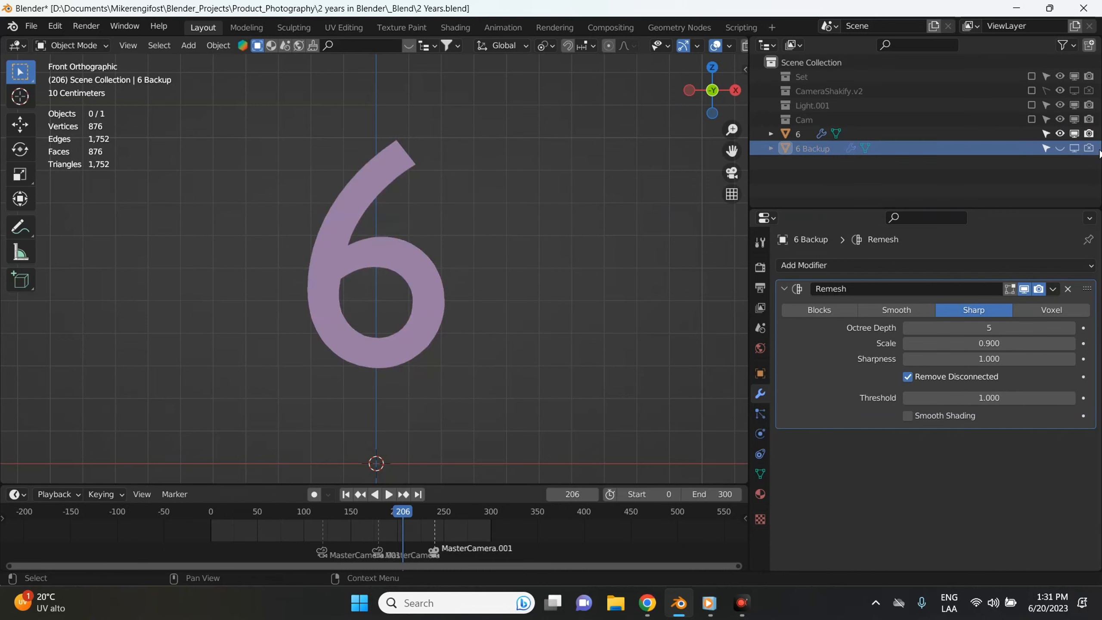
pyautogui.click(1089, 148)
pyautogui.click(401, 253)
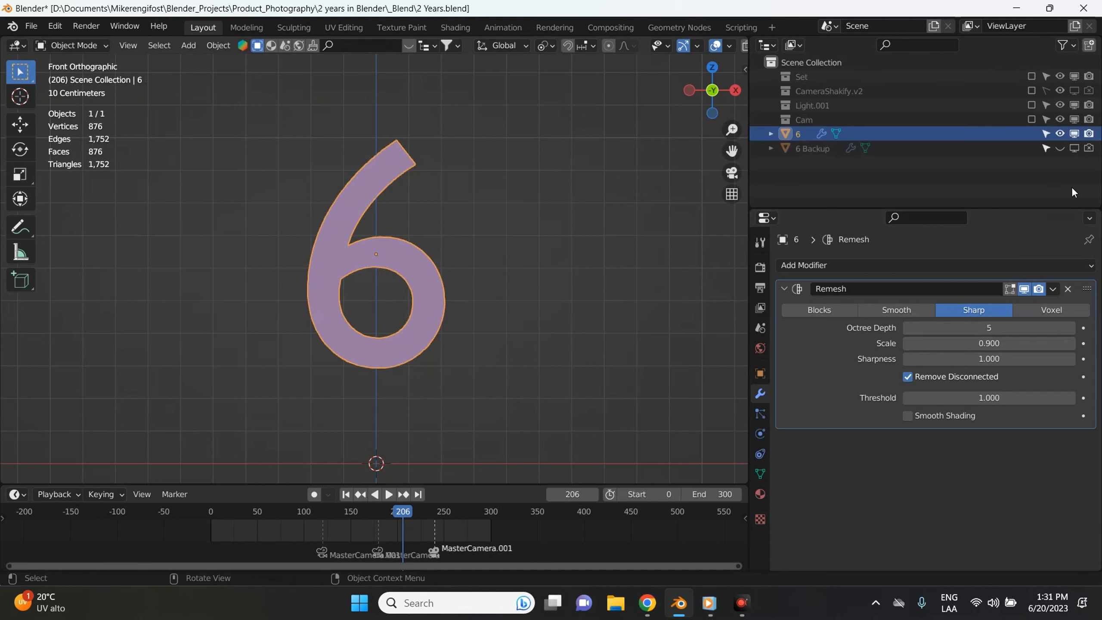
# Step: Add a cube mesh at the world origin and scale it down to about 0.6 m wide
pyautogui.scroll(-3, 358, 233)
pyautogui.scroll(4, 444, 382)
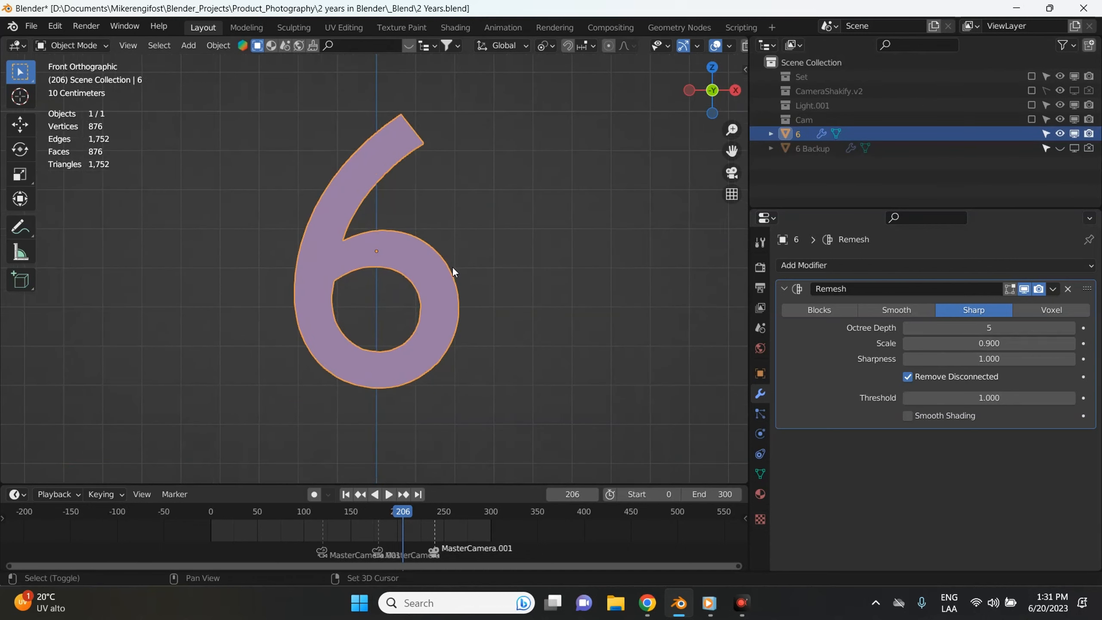
pyautogui.scroll(-2, 452, 265)
pyautogui.click(463, 211)
pyautogui.hotkey('shift', 'a')
pyautogui.moveTo(451, 156)
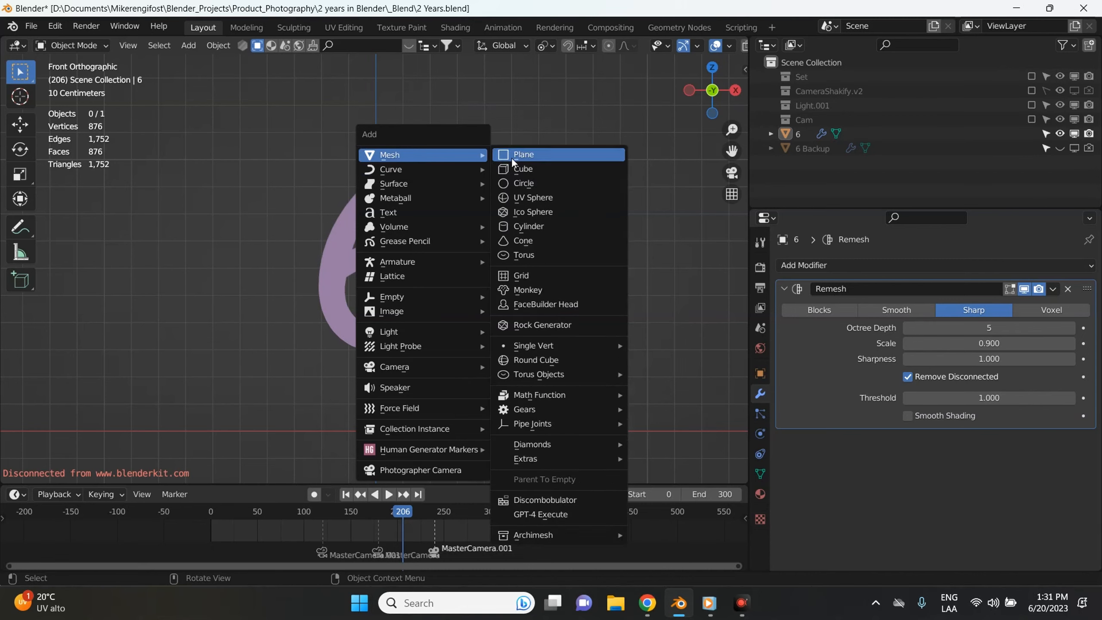
pyautogui.click(522, 168)
pyautogui.scroll(-4, 448, 260)
pyautogui.press('s')
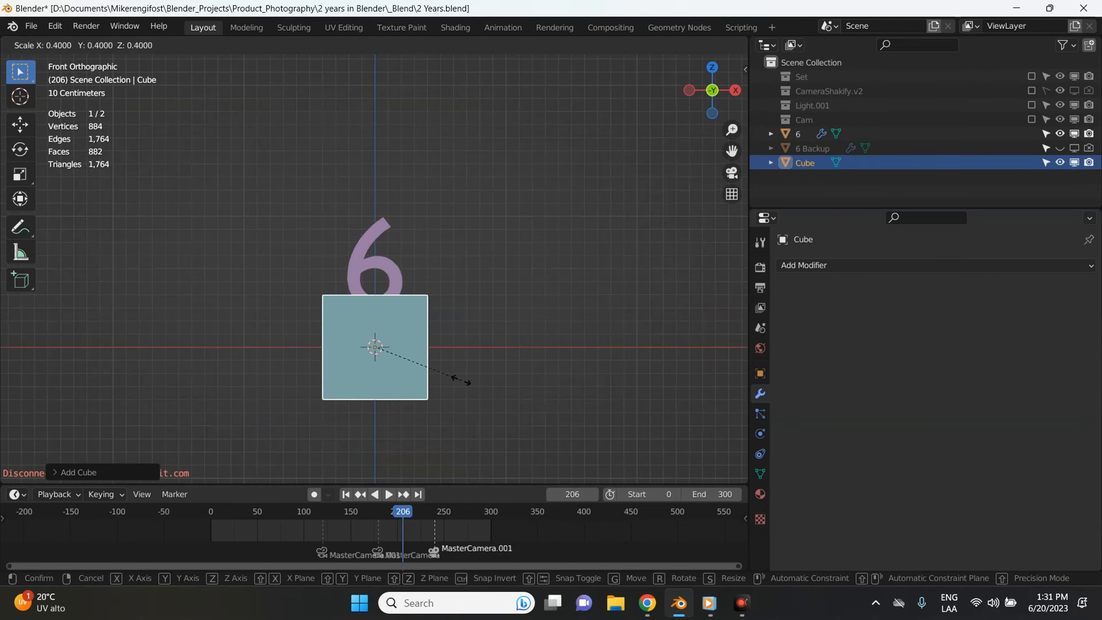
pyautogui.click(461, 381)
# Step: Raise the cube about 0.3 m along Z so its base rests on the ground line
pyautogui.scroll(3, 465, 409)
pyautogui.press('g')
pyautogui.press('z')
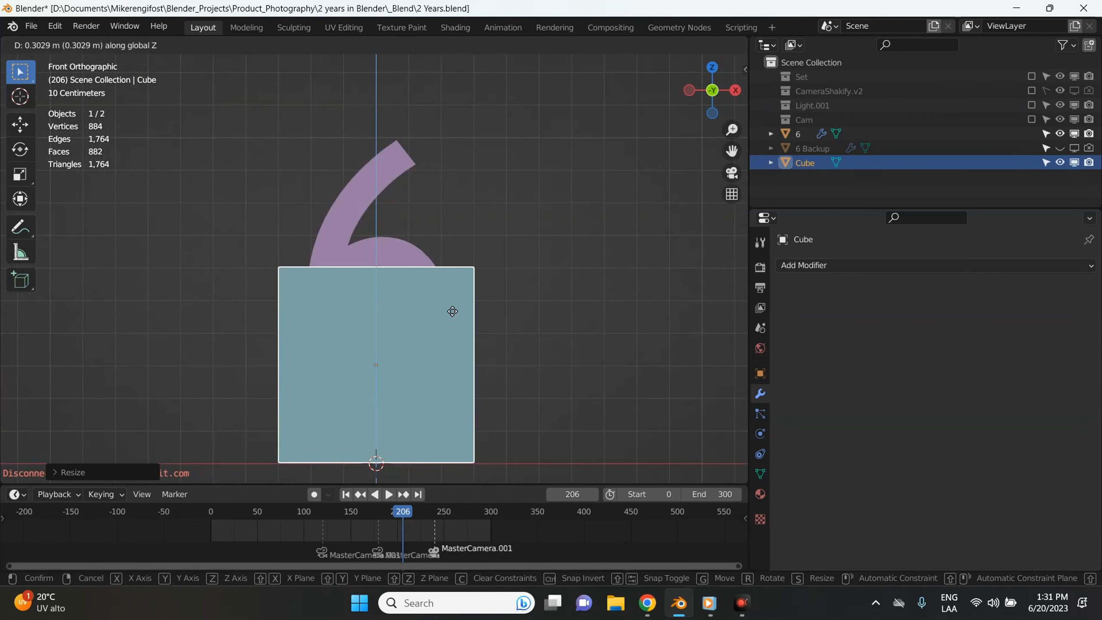
pyautogui.click(452, 313)
# Step: Raise the 6 about 0.3 m along Z so it stands just above the cube
pyautogui.click(410, 257)
pyautogui.scroll(-2, 451, 295)
pyautogui.press('g')
pyautogui.press('z')
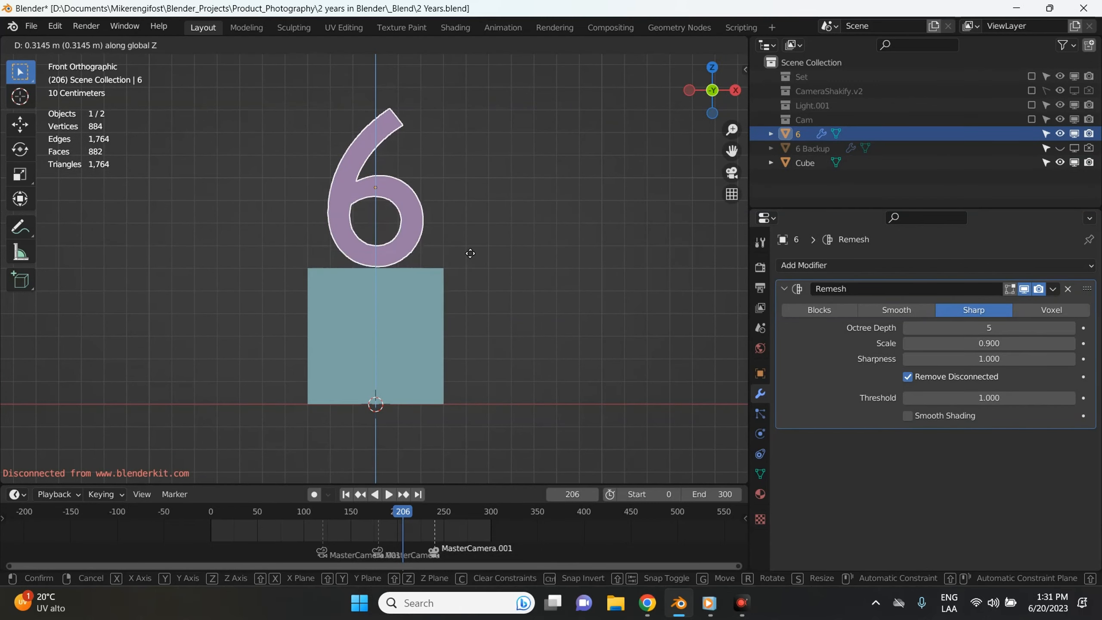
pyautogui.click(470, 251)
# Step: Lower the cube's top face about 0.1 m along Z in Edit Mode
pyautogui.click(420, 334)
pyautogui.scroll(1, 419, 335)
pyautogui.press('Tab')
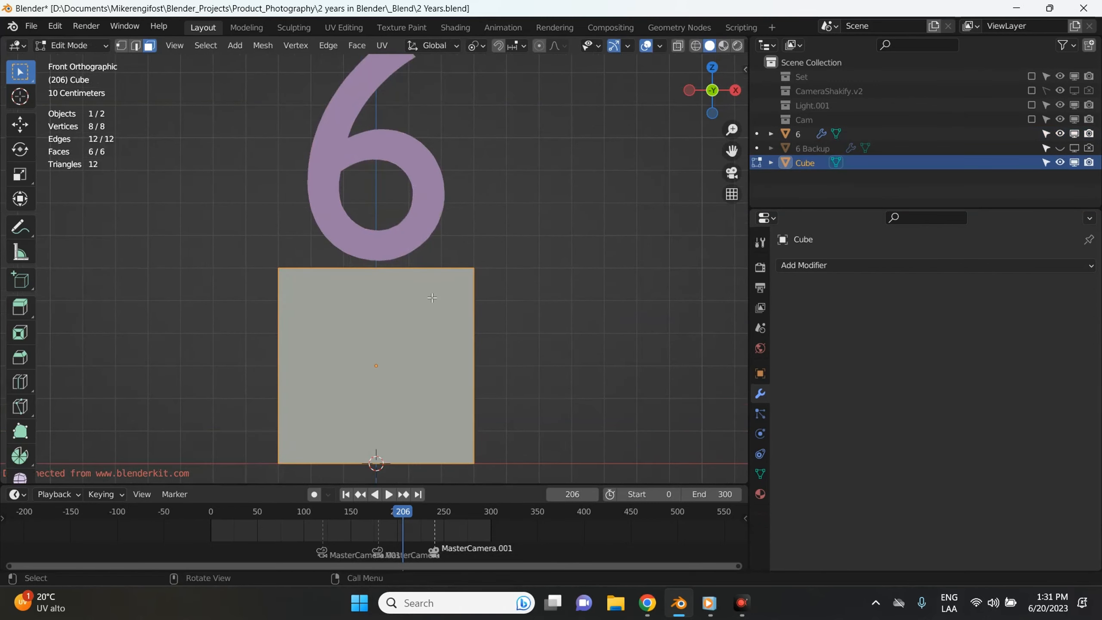
pyautogui.moveTo(408, 344); pyautogui.dragTo(413, 269, button='middle')
pyautogui.click(413, 270)
pyautogui.press('KP_1')
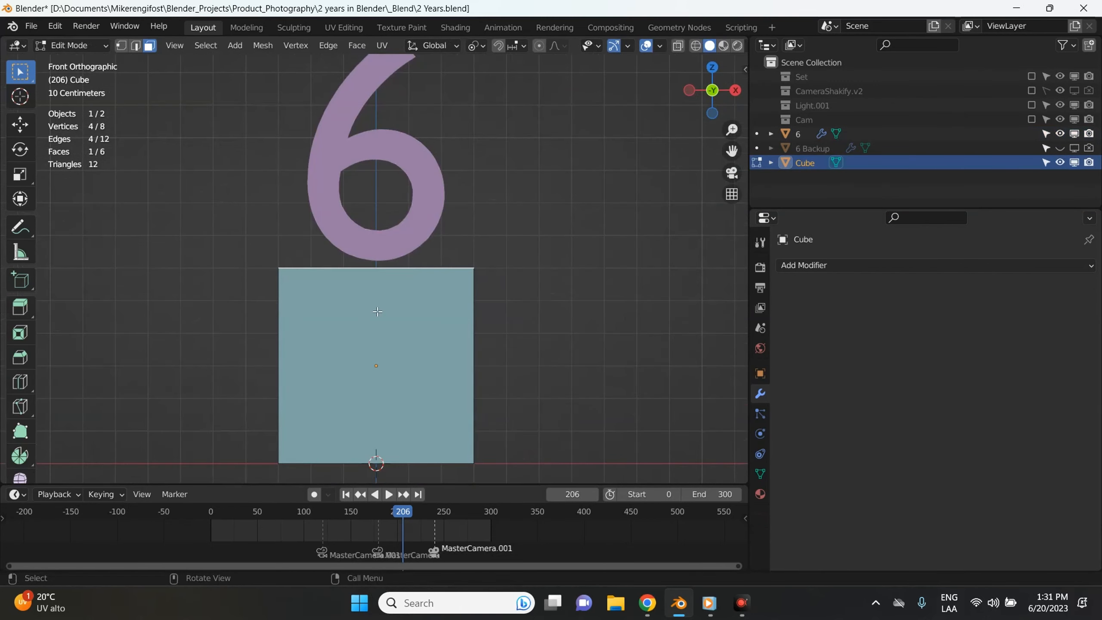
pyautogui.scroll(-1, 498, 356)
pyautogui.press('g')
pyautogui.press('z')
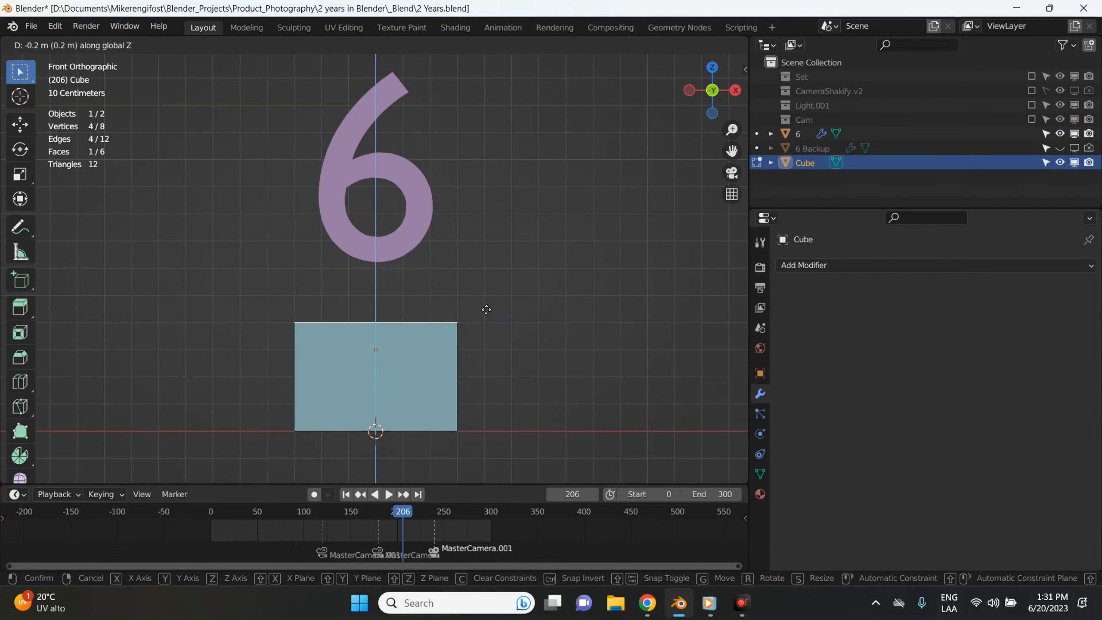
pyautogui.click(488, 297)
# Step: Scale the whole cube mesh by 0.6 along Y and return to Object Mode
pyautogui.moveTo(488, 298); pyautogui.dragTo(440, 353, button='middle')
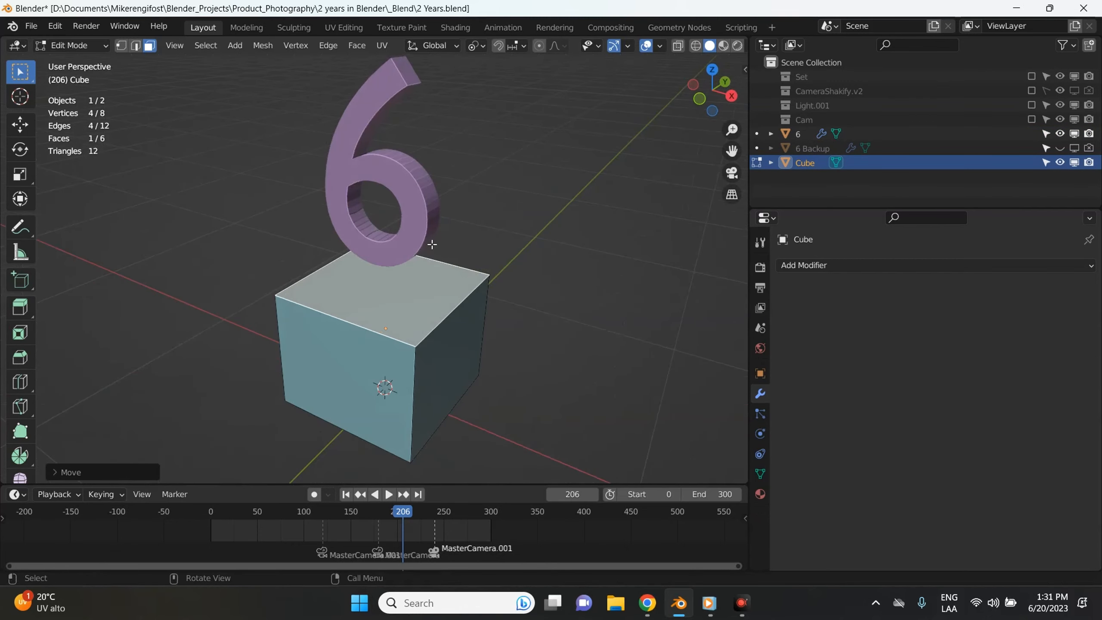
pyautogui.moveTo(431, 244); pyautogui.dragTo(477, 320, button='middle')
pyautogui.press('KP_7')
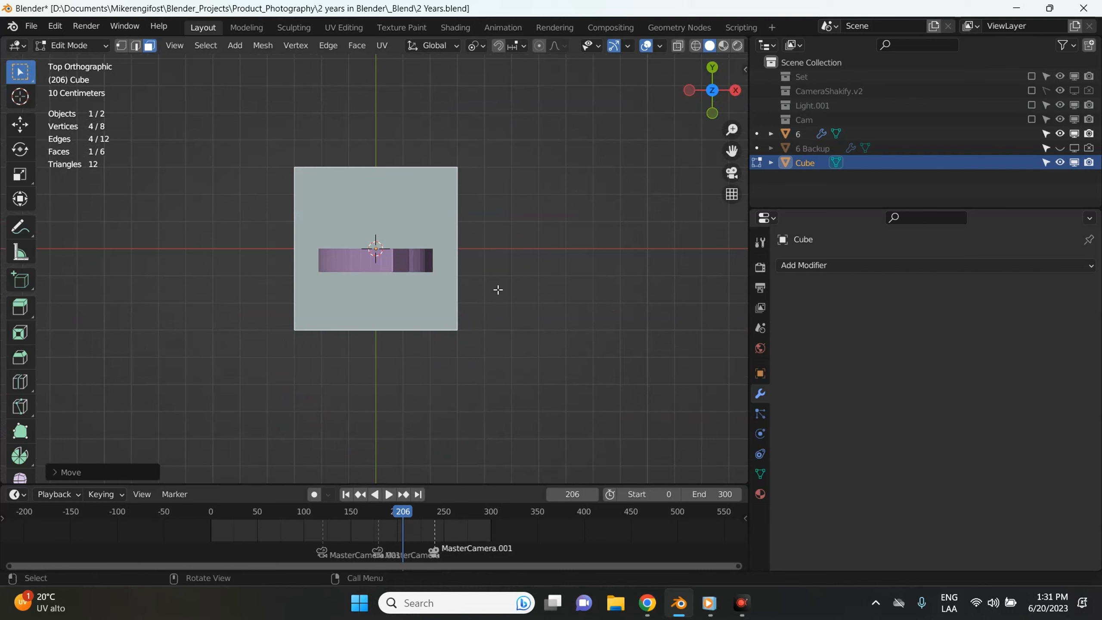
pyautogui.press('a')
pyautogui.press('s')
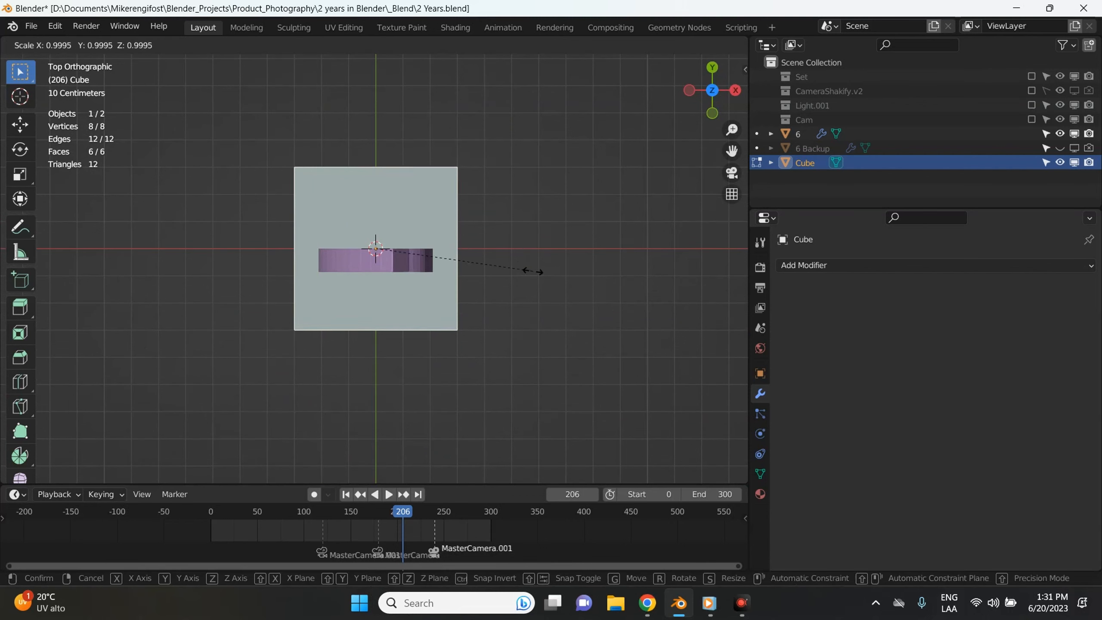
pyautogui.press('y')
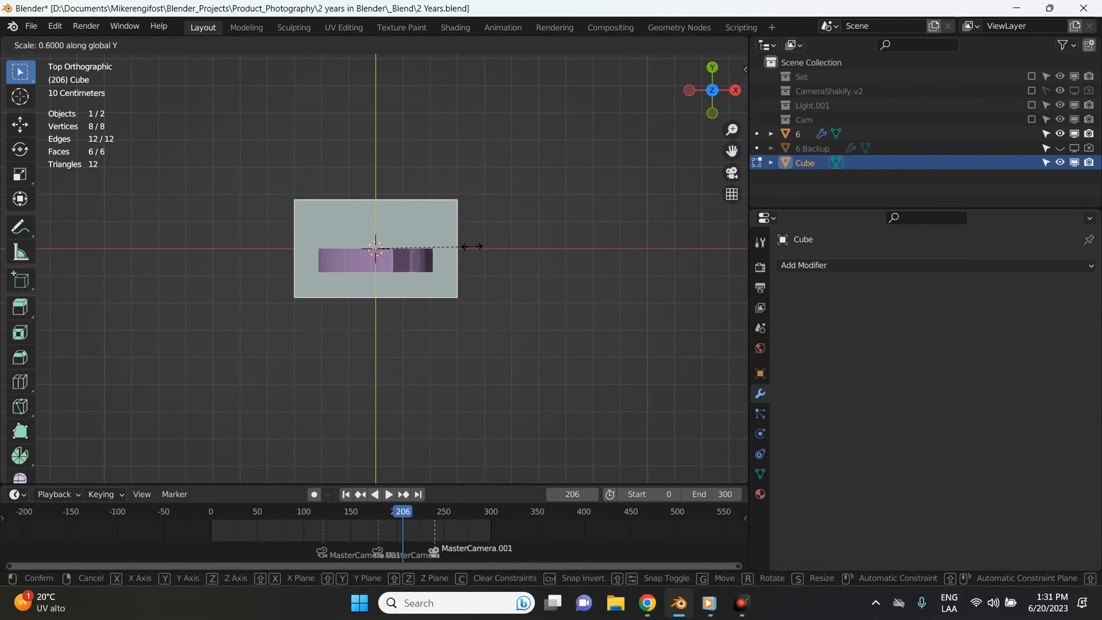
pyautogui.click(472, 246)
pyautogui.moveTo(473, 246); pyautogui.dragTo(409, 202, button='middle')
pyautogui.press('Tab')
# Step: Set the 6's origin to its geometry and clear its location so it centres on the world origin
pyautogui.click(408, 196)
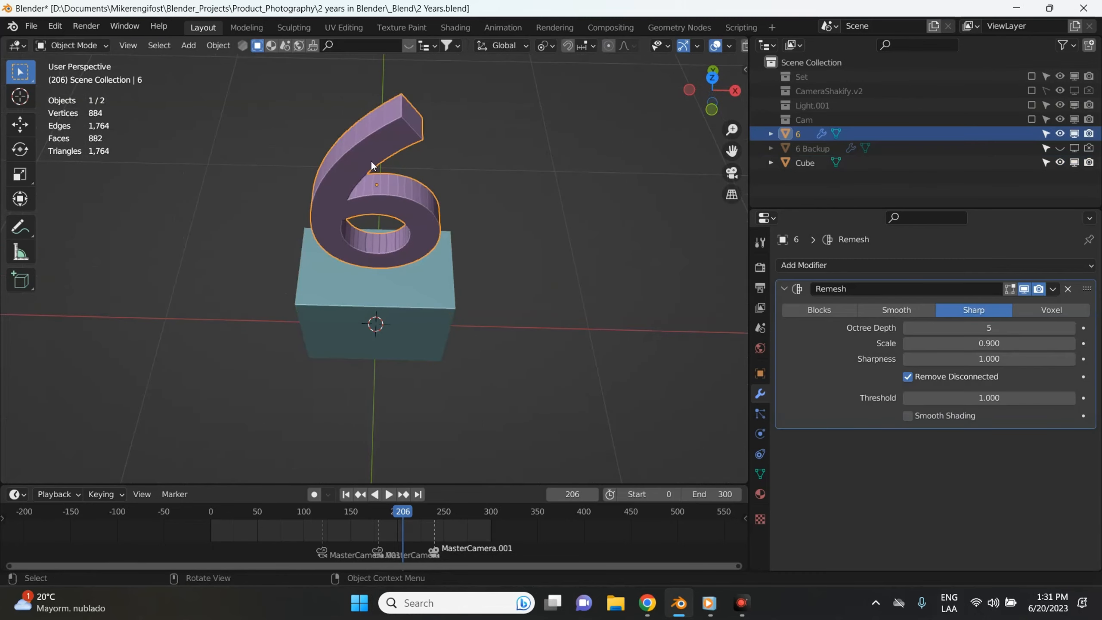
pyautogui.moveTo(382, 239); pyautogui.dragTo(271, 60, button='middle')
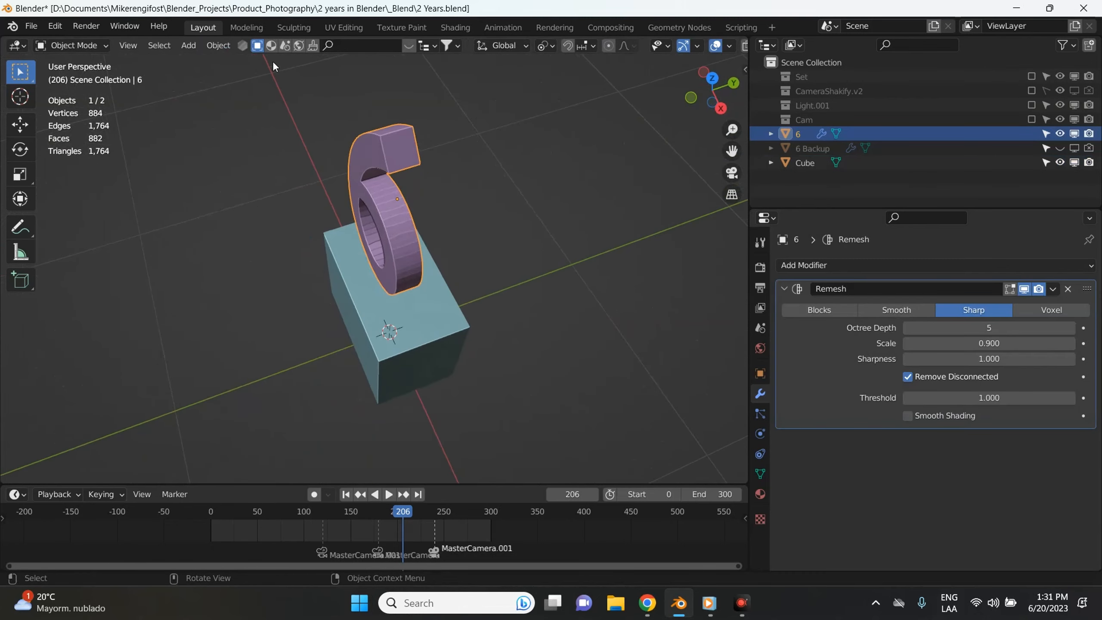
pyautogui.click(218, 45)
pyautogui.moveTo(260, 76)
pyautogui.click(443, 91)
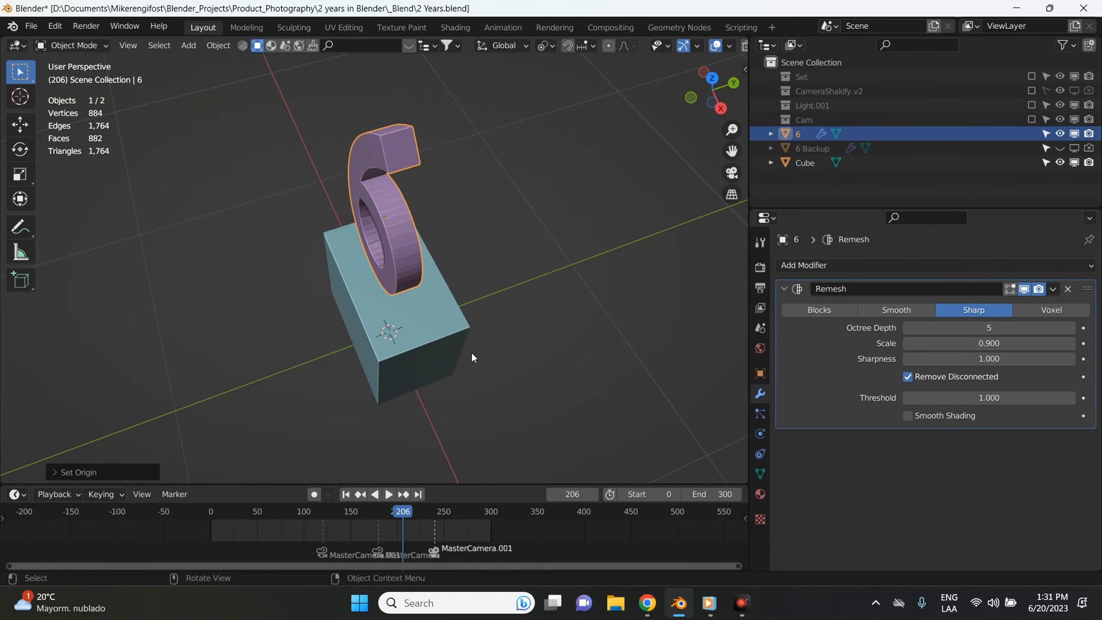
pyautogui.press('KP_7')
pyautogui.hotkey('alt', 'g')
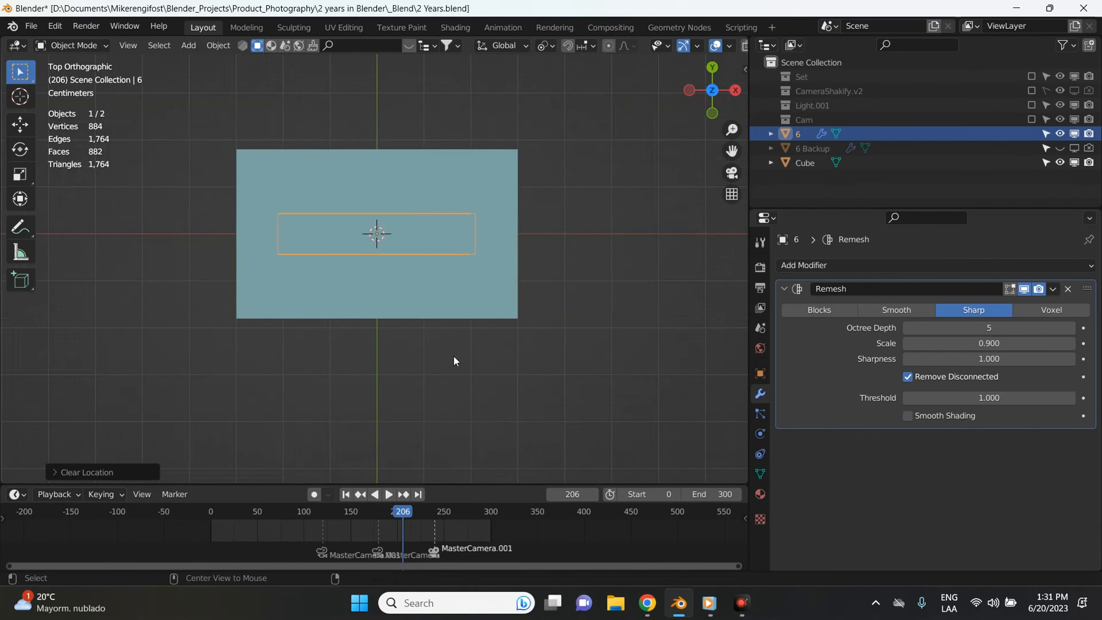
# Step: Move the 6 up about 0.84 m along Z so it floats slightly above the cube
pyautogui.press('KP_1')
pyautogui.scroll(-5, 452, 361)
pyautogui.press('g')
pyautogui.press('z')
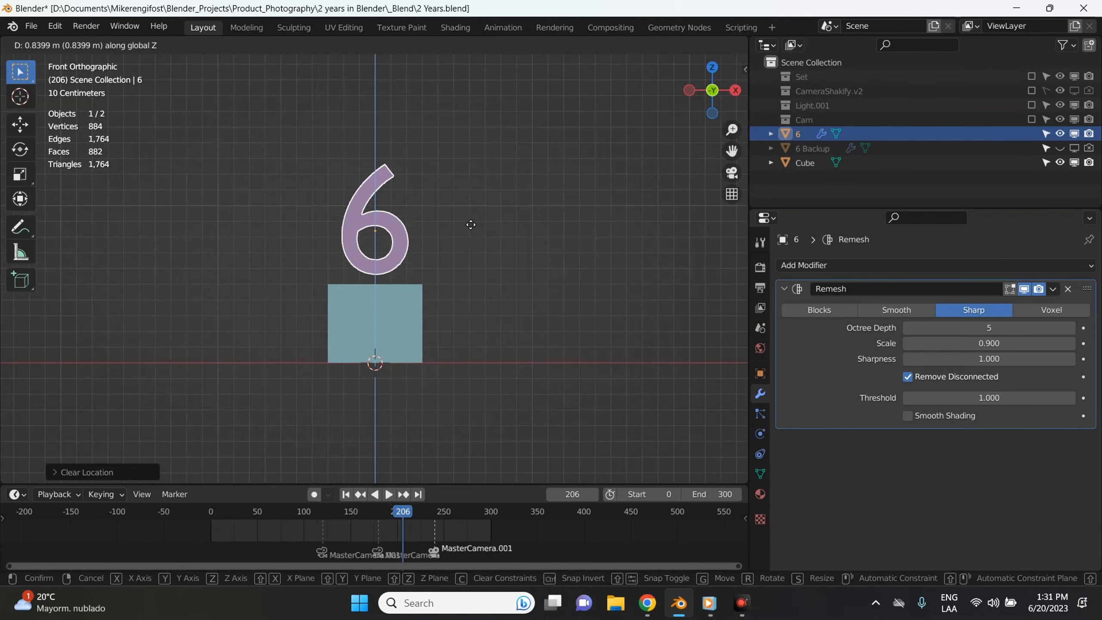
pyautogui.click(392, 254)
pyautogui.scroll(-2, 390, 255)
pyautogui.scroll(6, 463, 222)
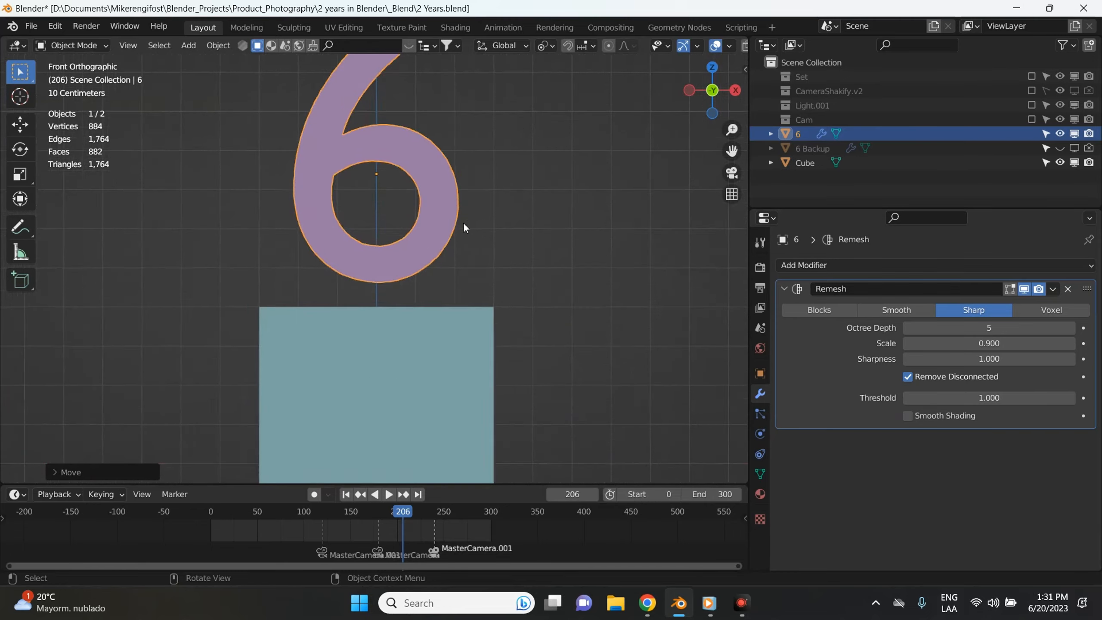
# Step: Apply the Remesh modifier on the 6 and check the resulting topology in Edit Mode before returning to Object Mode
pyautogui.moveTo(463, 222); pyautogui.dragTo(363, 213, button='middle')
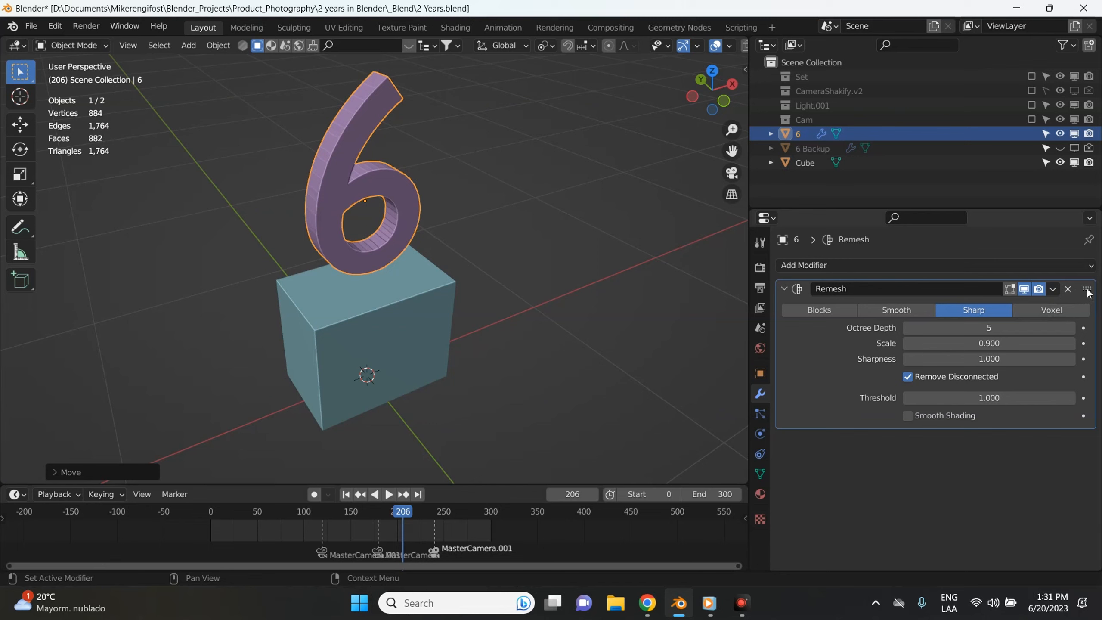
pyautogui.click(1053, 288)
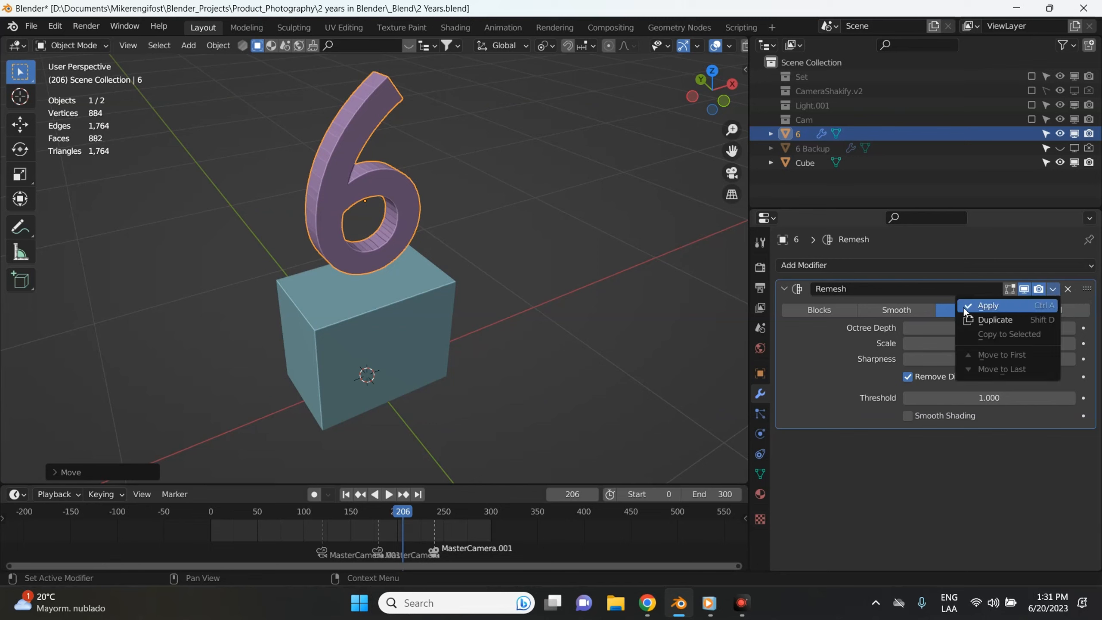
pyautogui.click(1005, 306)
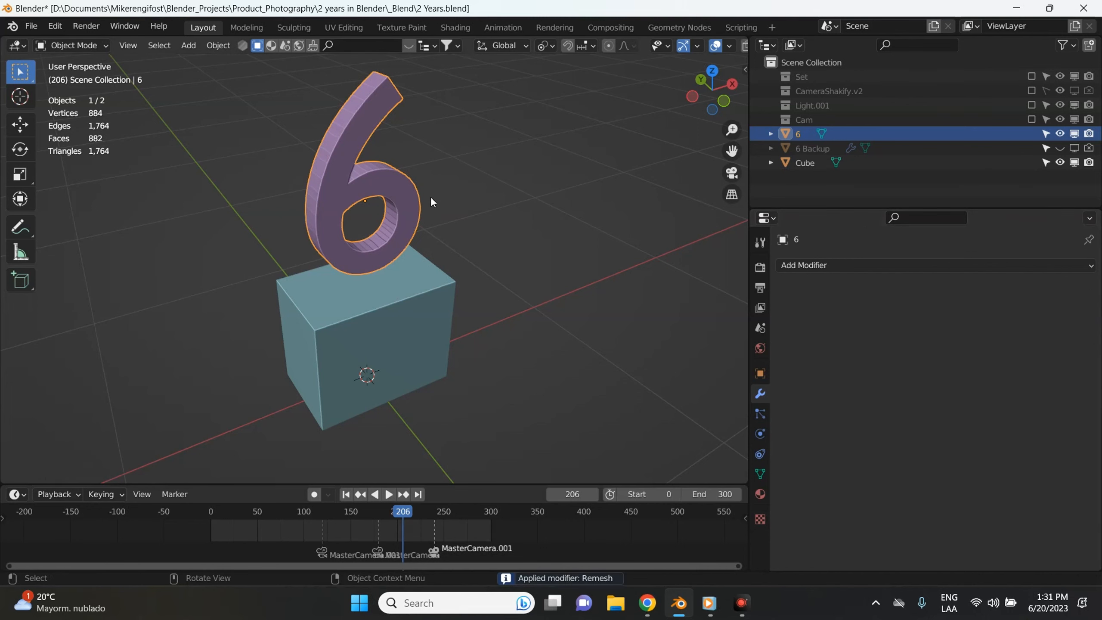
pyautogui.scroll(2, 368, 173)
pyautogui.press('Tab')
pyautogui.scroll(3, 372, 173)
pyautogui.keyDown('shift'); pyautogui.moveTo(374, 117); pyautogui.dragTo(470, 239, button='middle'); pyautogui.keyUp('shift')
pyautogui.scroll(-3, 377, 265)
pyautogui.press('Tab')
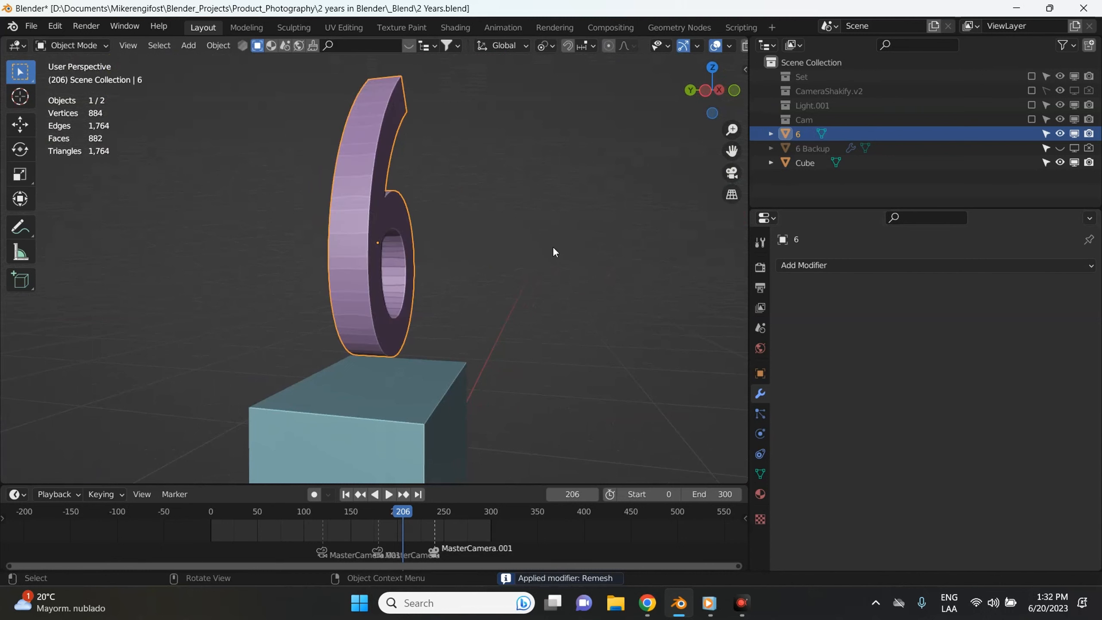
pyautogui.scroll(3, 370, 299)
pyautogui.moveTo(369, 297); pyautogui.dragTo(426, 247, button='middle')
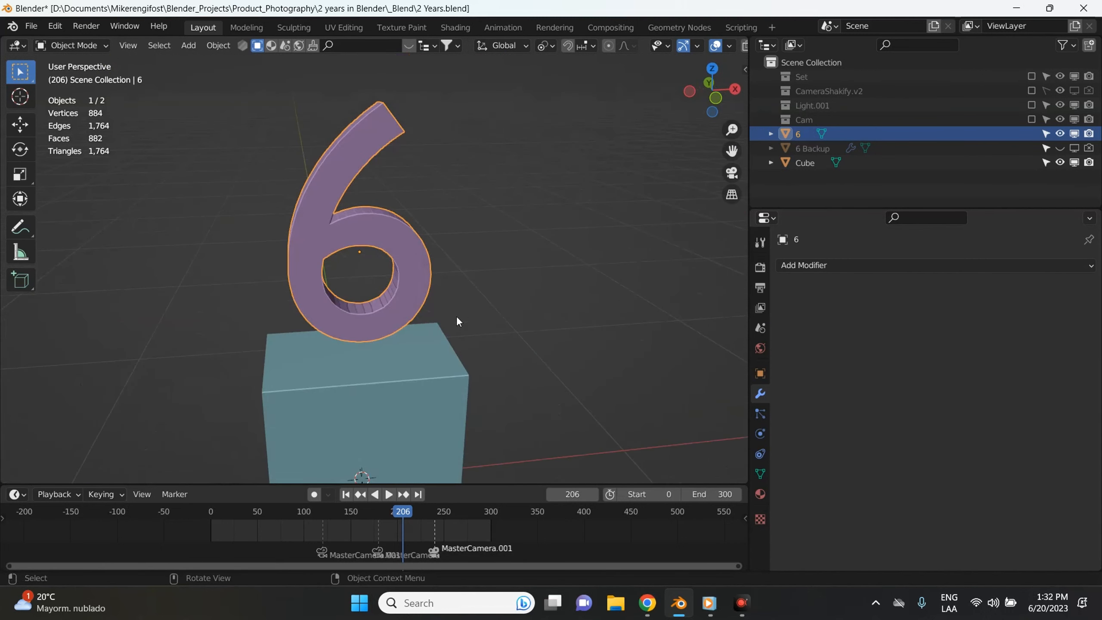
# Step: Add a Cloth modifier to the 6, show its physics settings, and rewind the timeline to frame 0
pyautogui.click(815, 267)
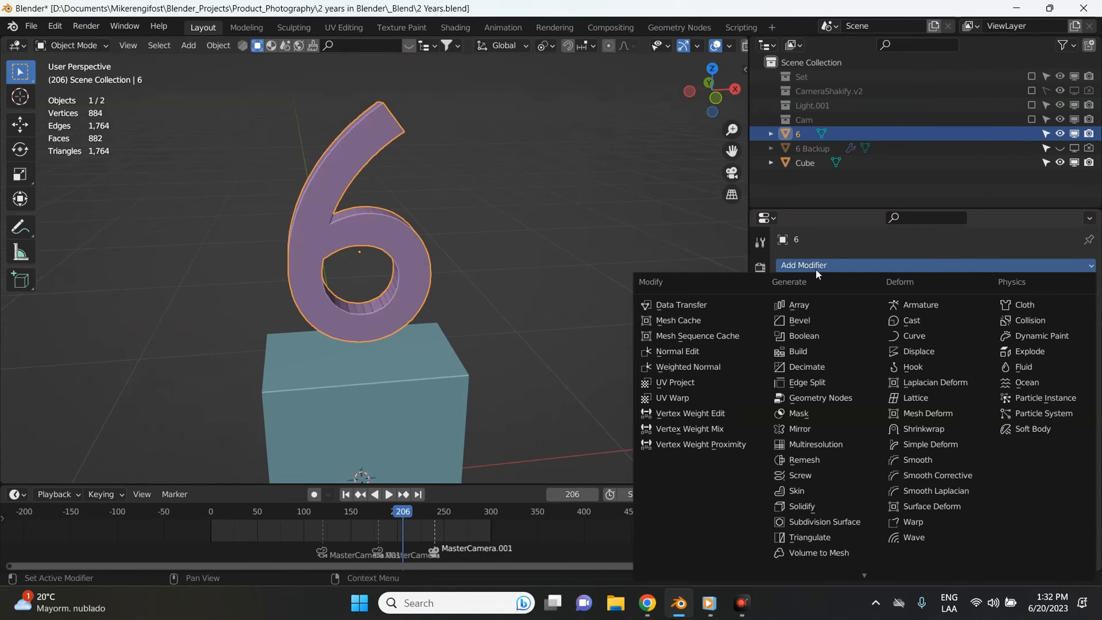
pyautogui.click(1023, 303)
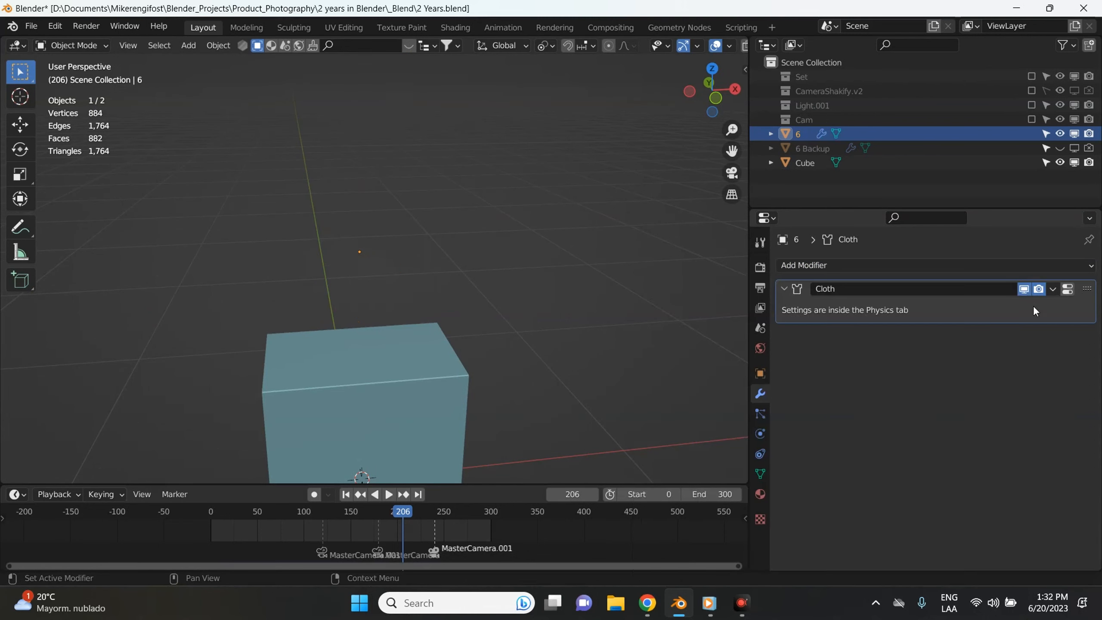
pyautogui.click(1078, 294)
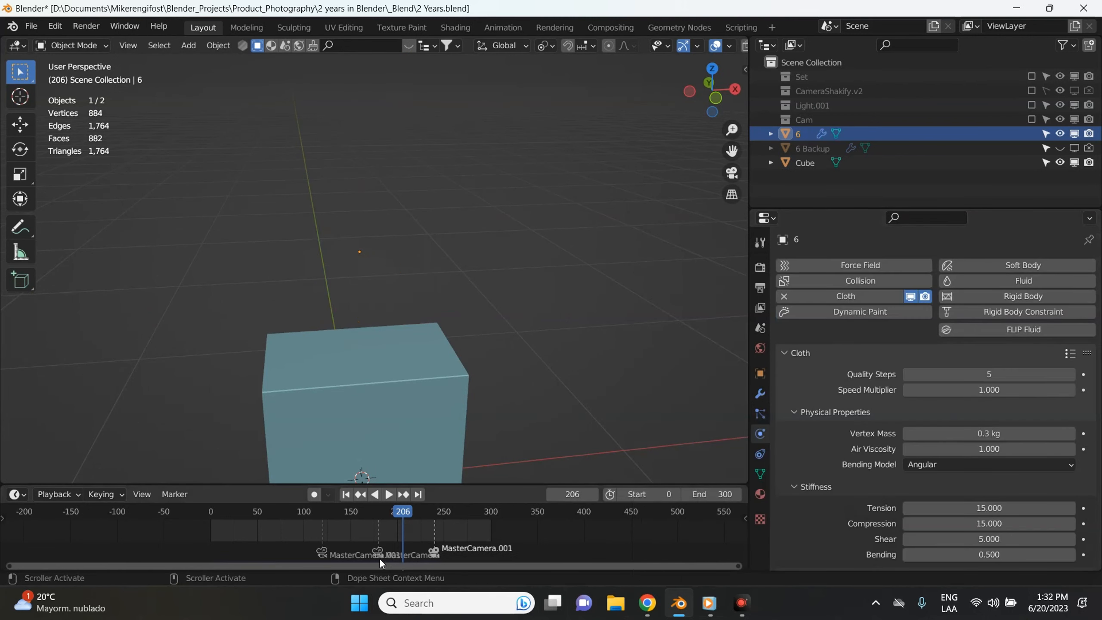
pyautogui.click(346, 494)
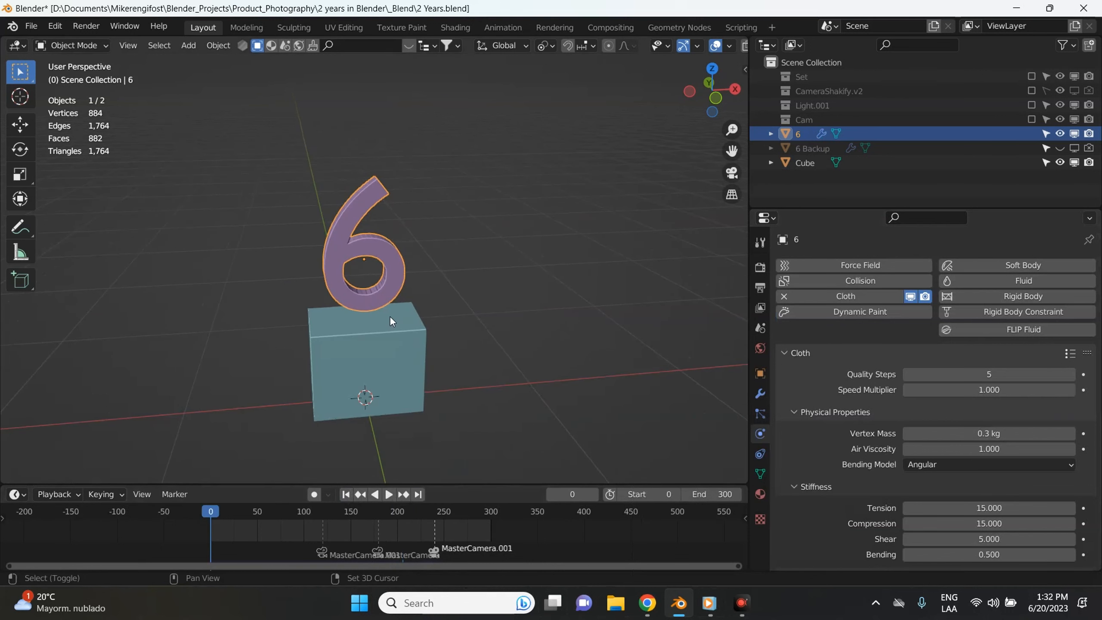
# Step: Set the cloth's Quality Steps to 7 and its Vertex Mass to 2 kg
pyautogui.scroll(-4, 965, 397)
pyautogui.click(985, 305)
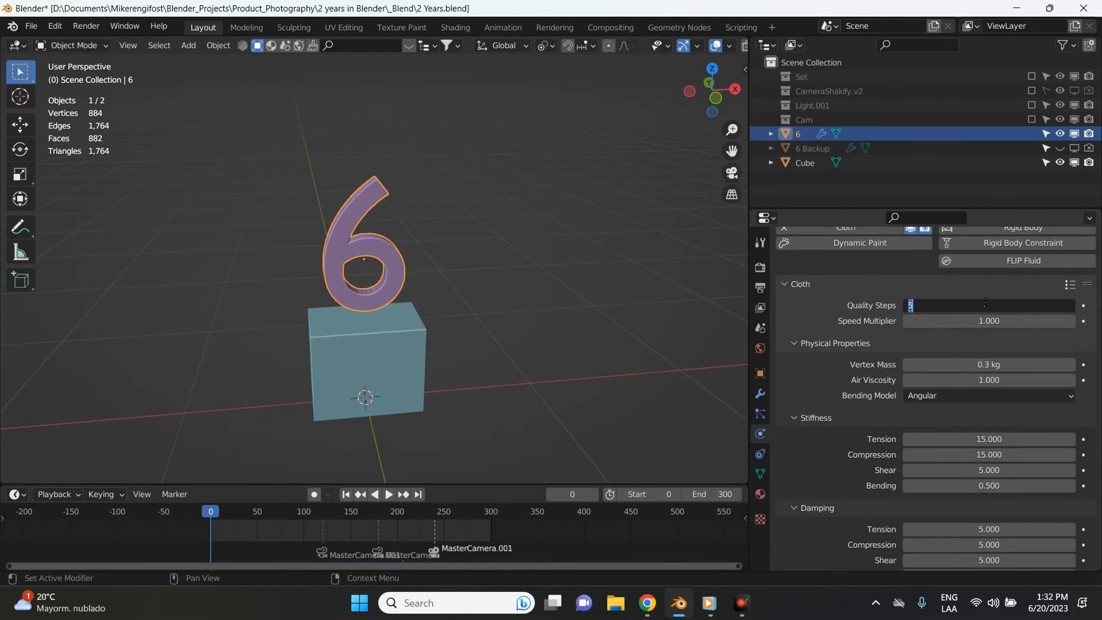
pyautogui.write('7')
pyautogui.press('Return')
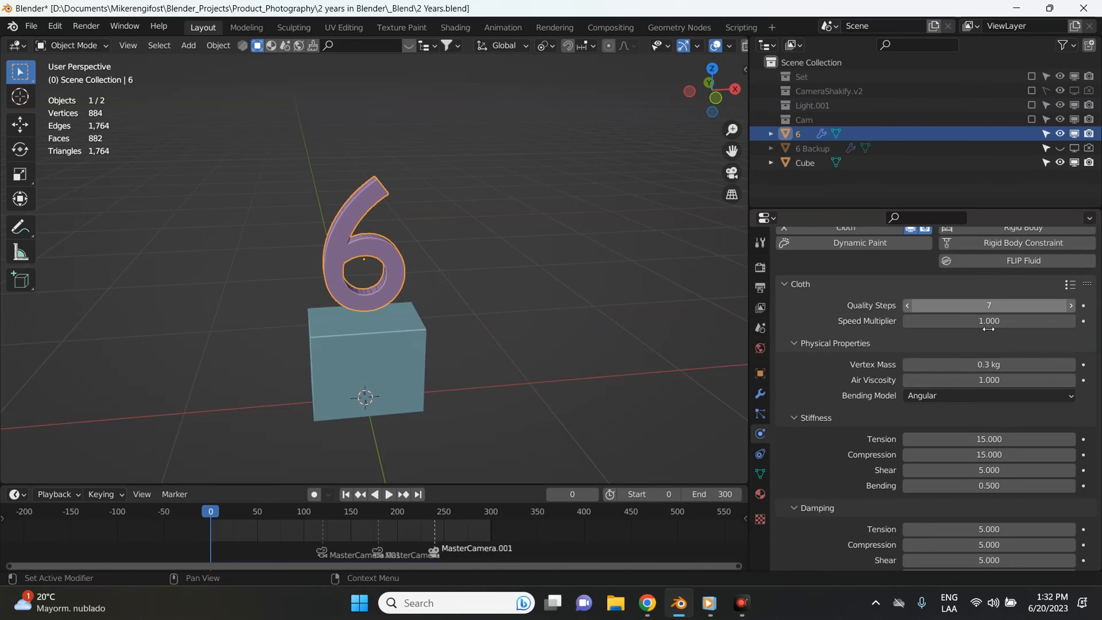
pyautogui.write('2')
pyautogui.press('Return')
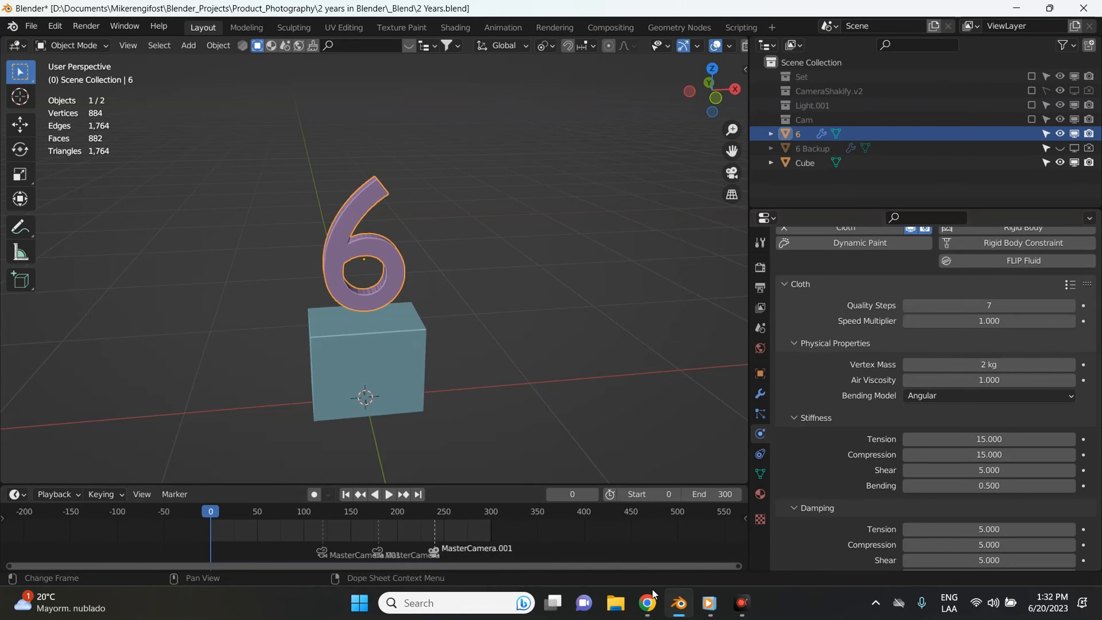
pyautogui.click(709, 603)
pyautogui.click(828, 6)
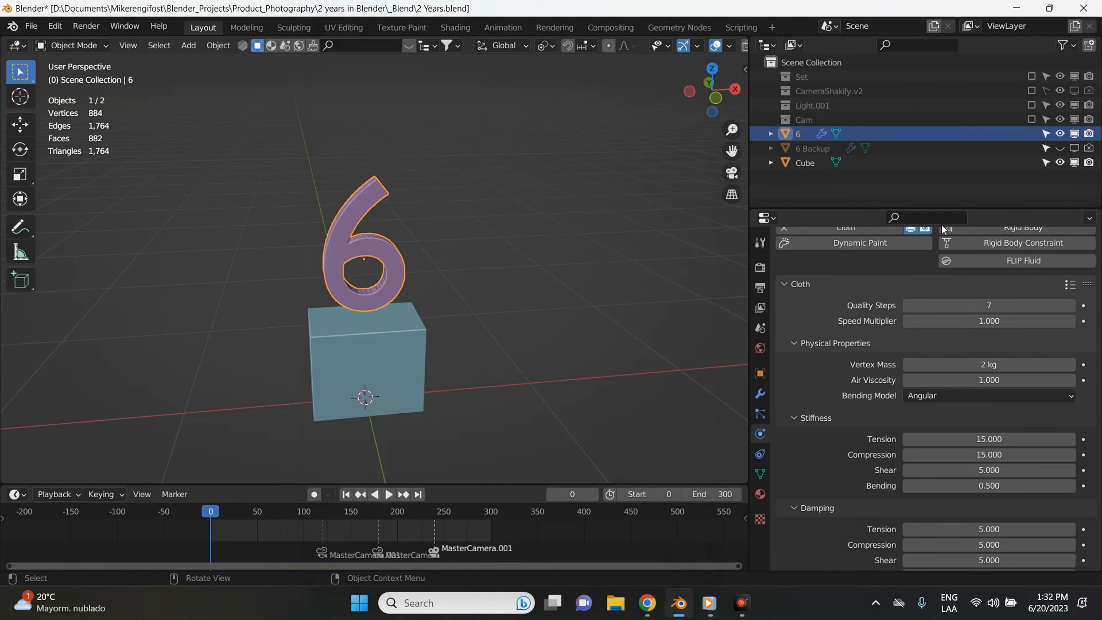
# Step: Set the cloth stiffness for tension, compression and shear to 10, and set the damping to 1
pyautogui.scroll(-8, 991, 420)
pyautogui.moveTo(989, 299)
pyautogui.mouseDown()
pyautogui.moveTo(990, 332)
pyautogui.moveTo(990, 301)
pyautogui.mouseUp()
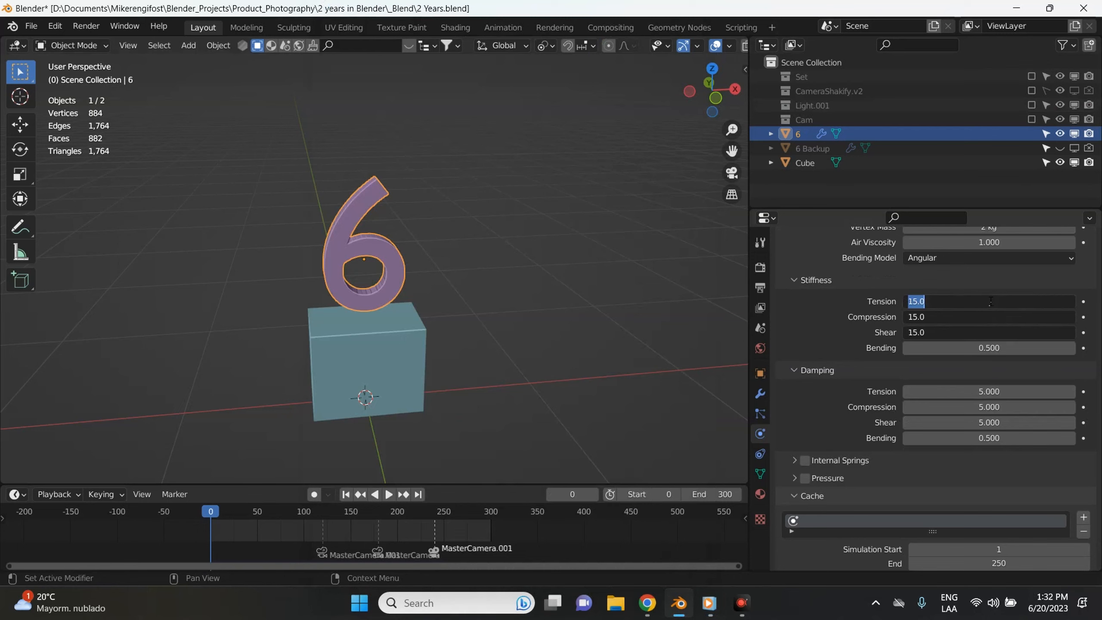
pyautogui.write('10')
pyautogui.press('Return')
pyautogui.moveTo(989, 392); pyautogui.dragTo(983, 391)
pyautogui.write('1')
pyautogui.press('Return')
# Step: Set the cloth's Object Collisions distance to 0.001 m
pyautogui.scroll(-10, 980, 392)
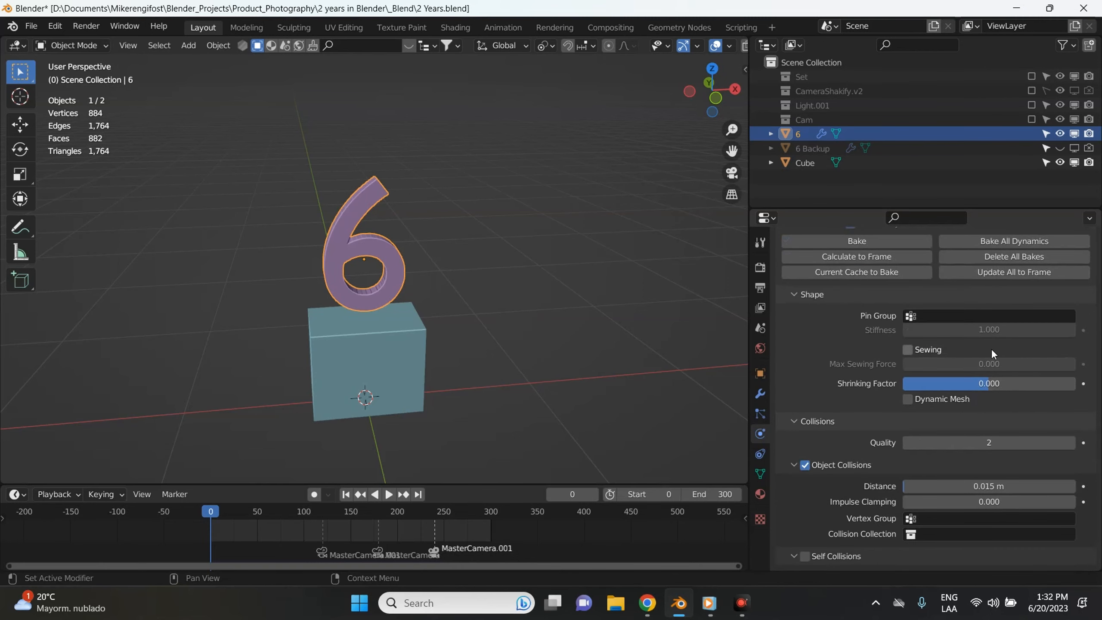
pyautogui.scroll(-3, 991, 348)
pyautogui.scroll(-5, 943, 455)
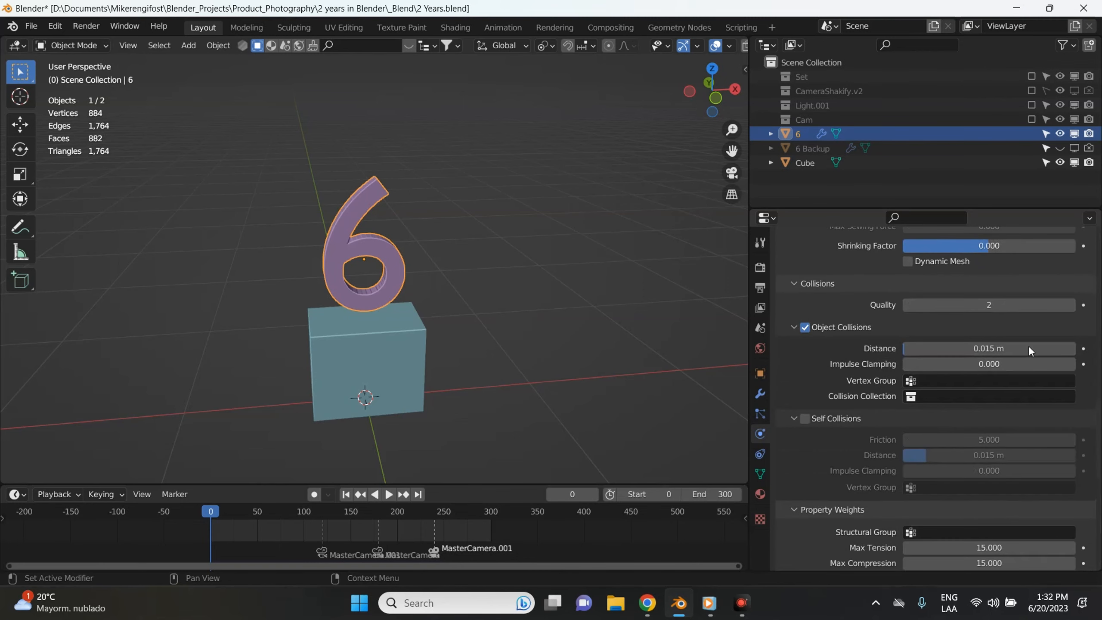
pyautogui.doubleClick(1004, 350)
pyautogui.write('.0')
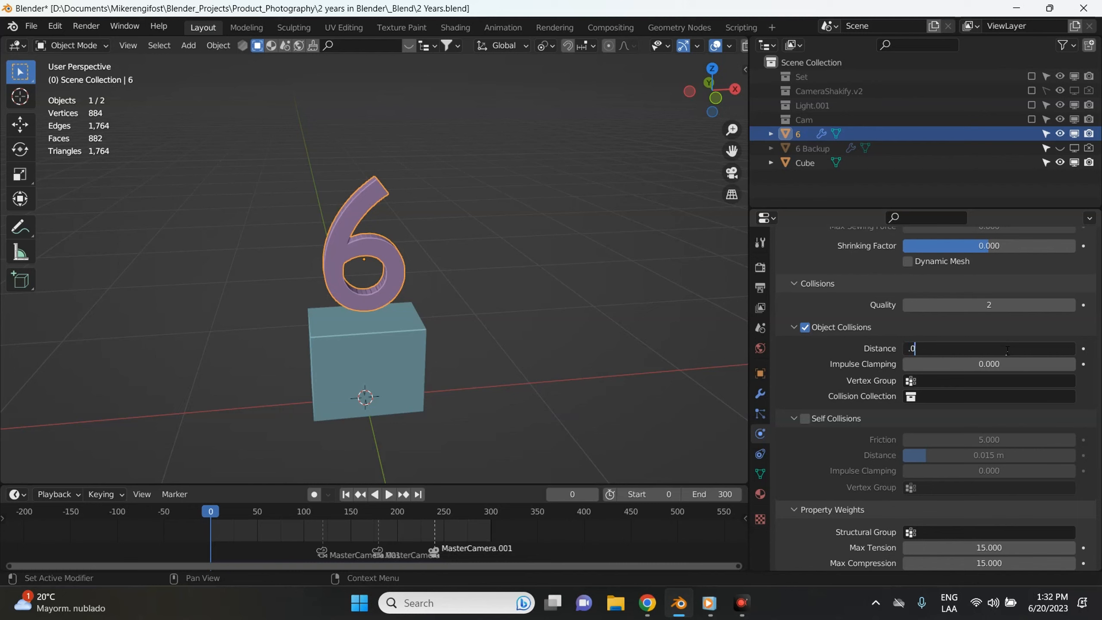
pyautogui.write('01')
pyautogui.press('Return')
# Step: Enable Self Collisions with a distance of 0.001 m and set the cloth's collision Quality to 3
pyautogui.click(804, 418)
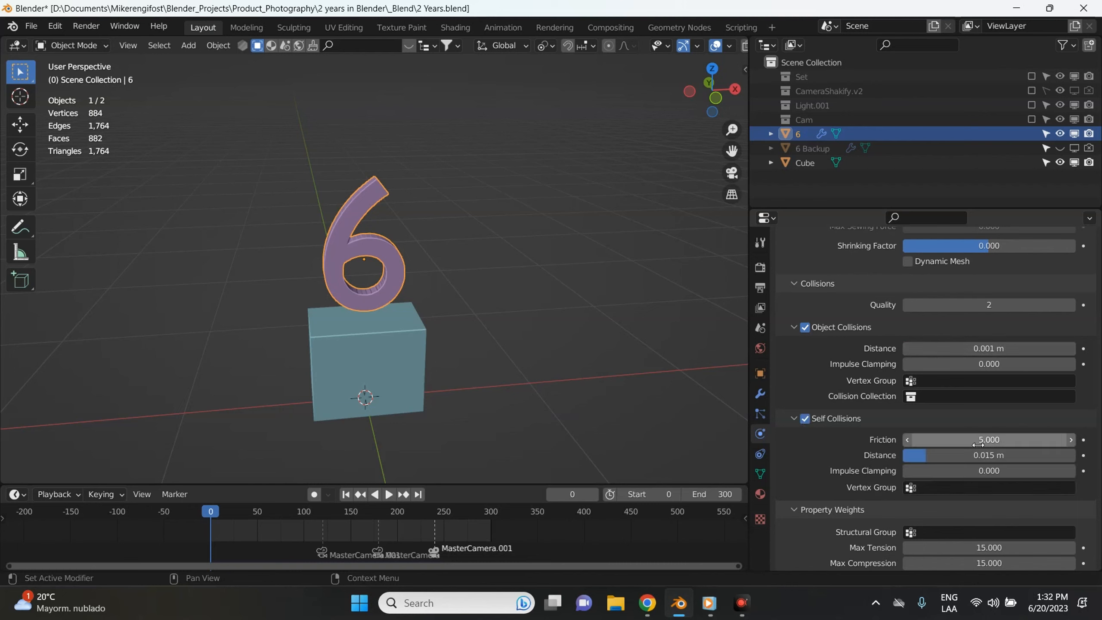
pyautogui.doubleClick(994, 453)
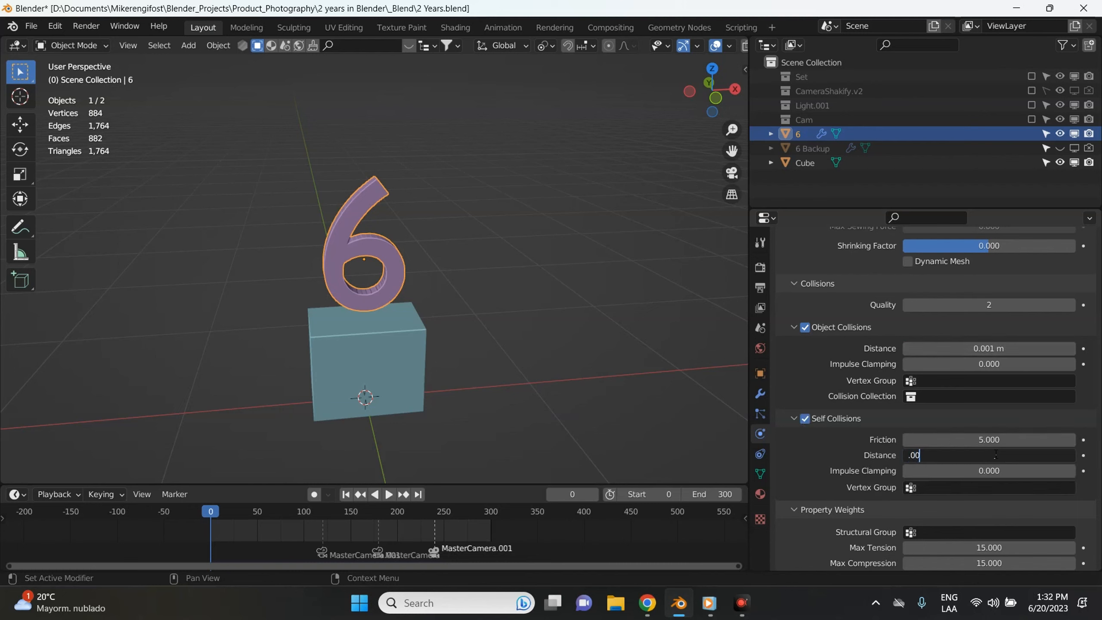
pyautogui.press('Return')
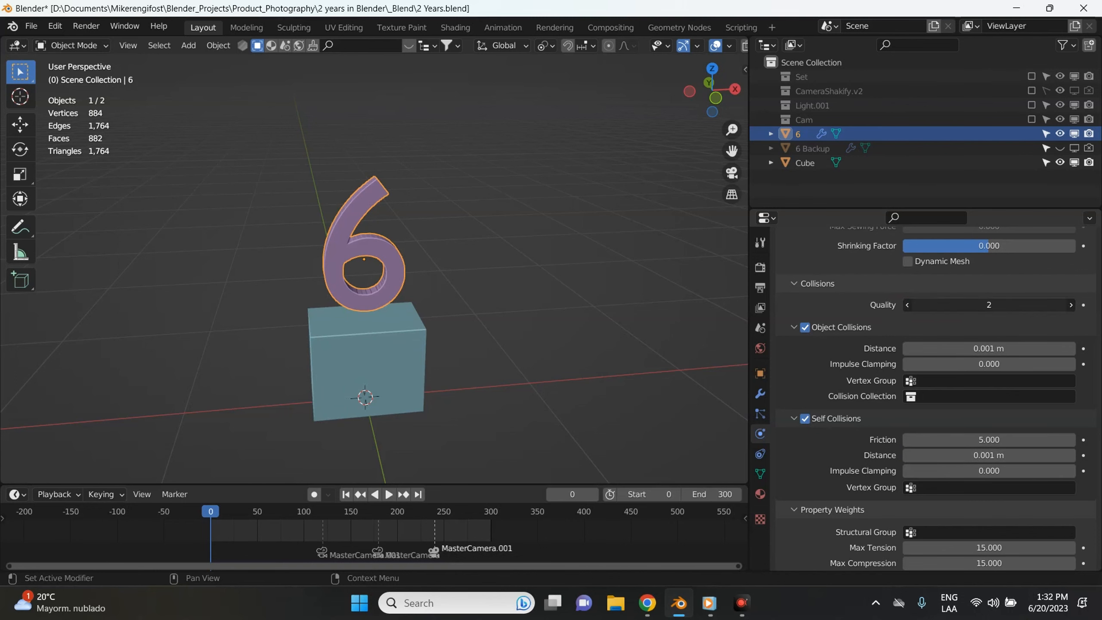
pyautogui.click(985, 302)
pyautogui.write('3')
pyautogui.press('Return')
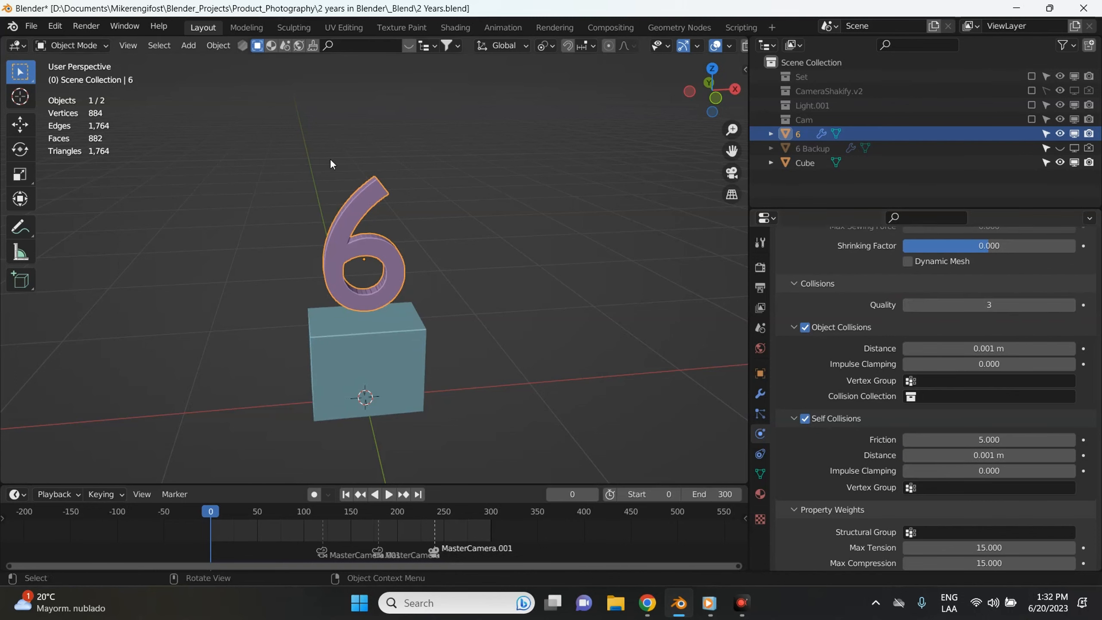
# Step: Select the entire mesh of the 6 in Edit Mode and assign it to a new vertex group with weight 1
pyautogui.scroll(3, 378, 252)
pyautogui.moveTo(402, 266); pyautogui.dragTo(417, 214, button='middle')
pyautogui.press('Tab')
pyautogui.press('Tab')
pyautogui.press('Tab')
pyautogui.press('a')
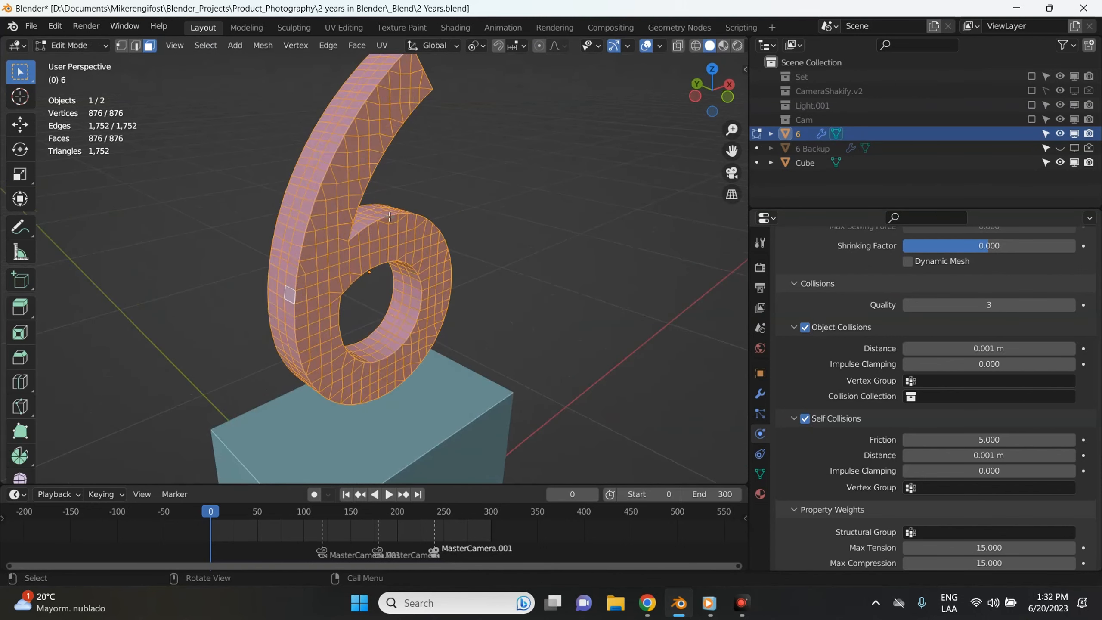
pyautogui.scroll(-5, 416, 214)
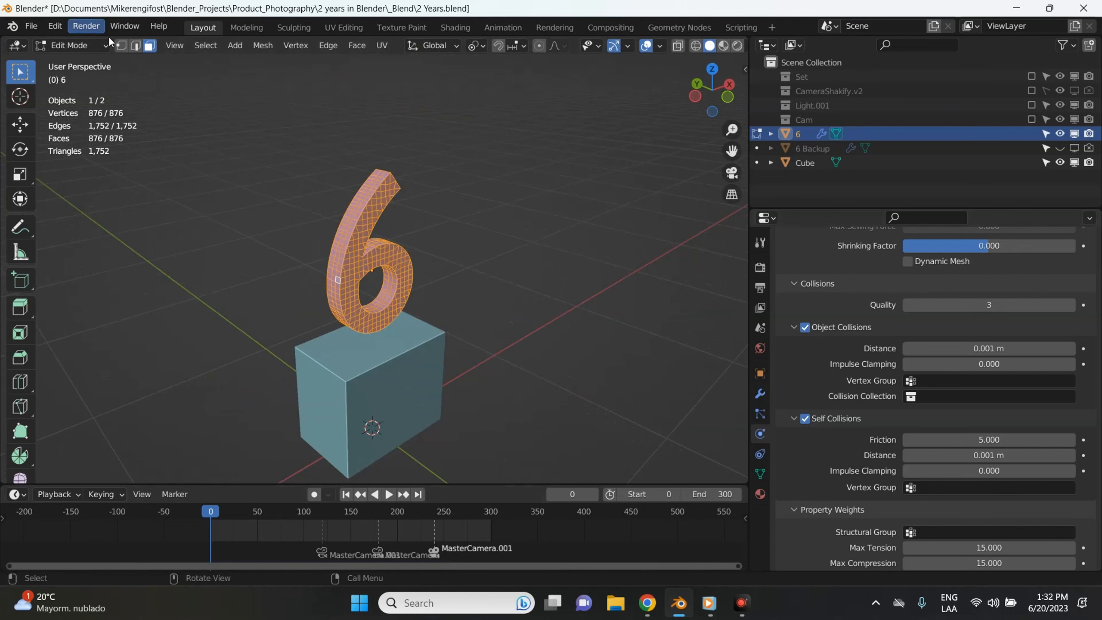
pyautogui.click(760, 394)
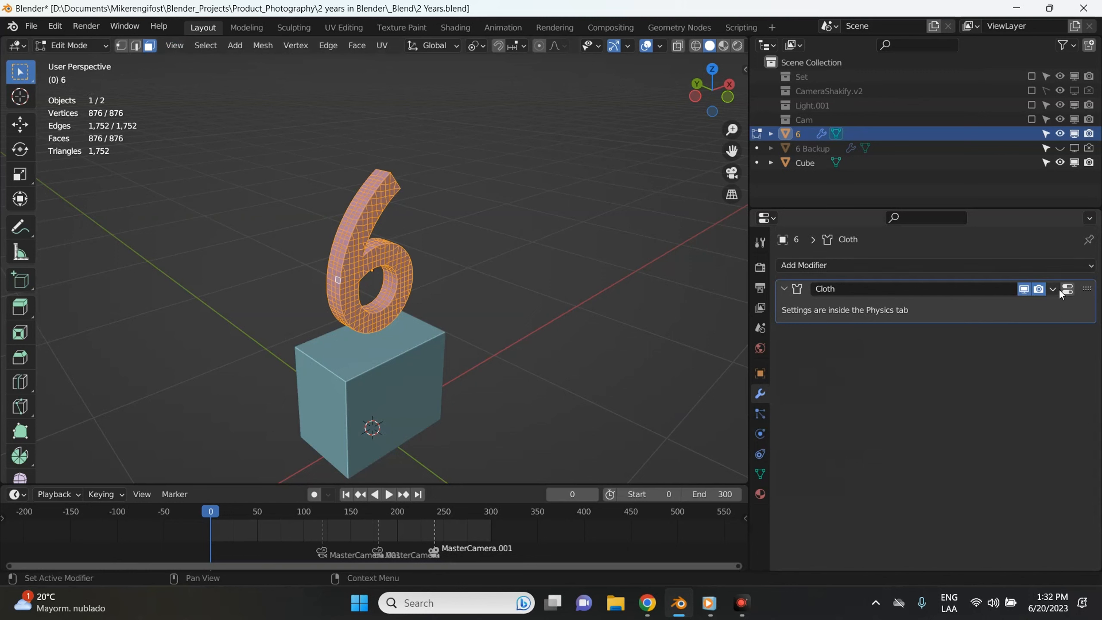
pyautogui.click(760, 474)
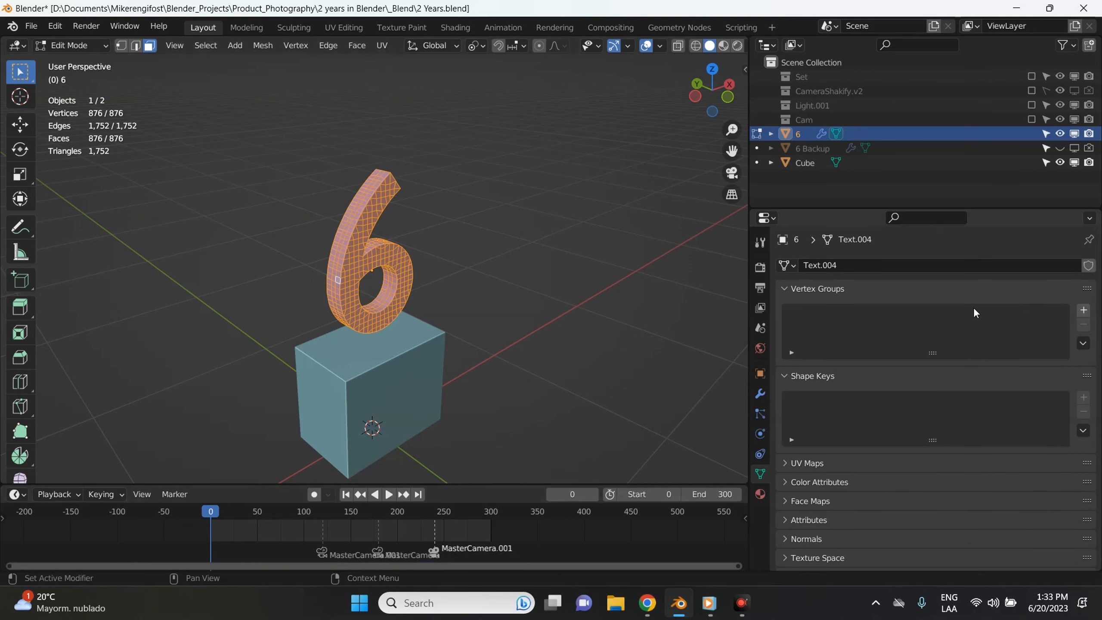
pyautogui.click(1083, 310)
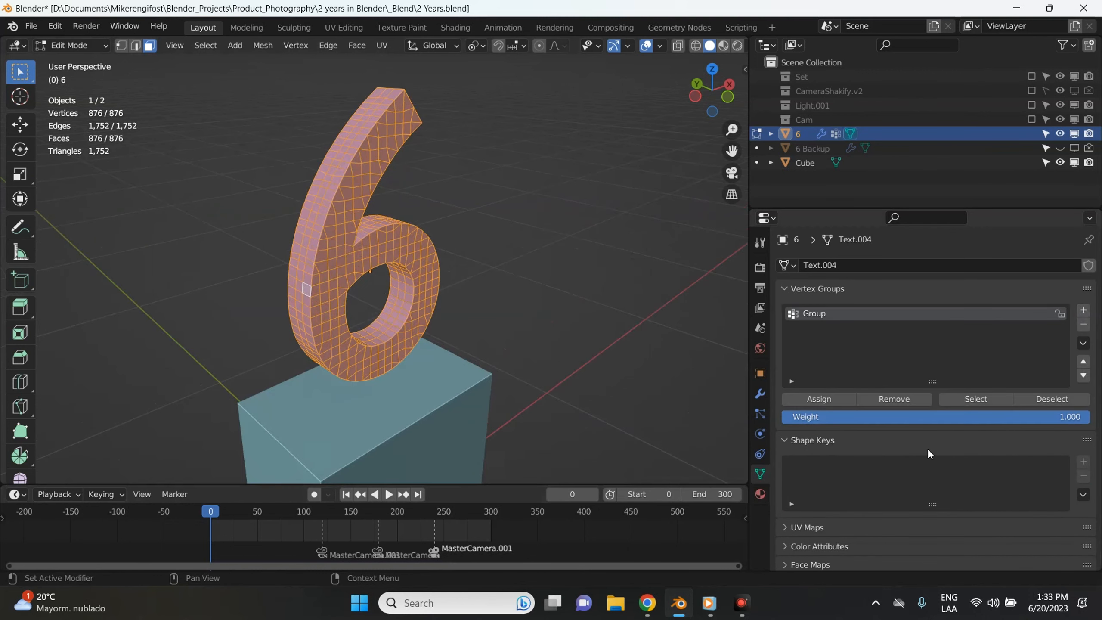
pyautogui.click(835, 397)
# Step: Check the vertex group by selecting its members, box-select the upper end of the 6, and clear the selection
pyautogui.scroll(2, 602, 329)
pyautogui.click(497, 231)
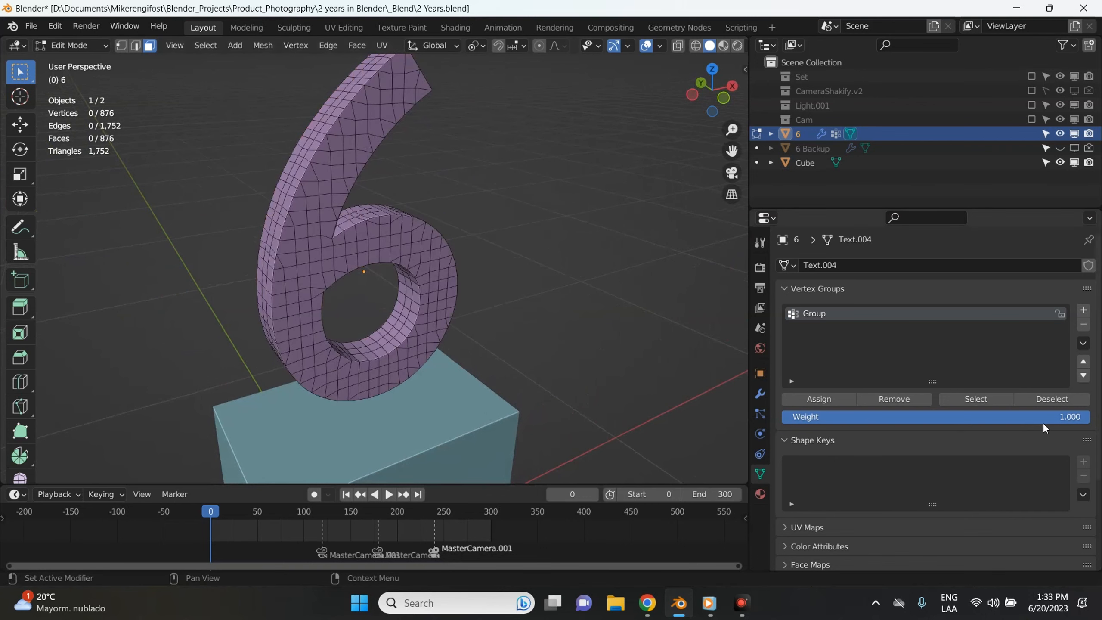
pyautogui.click(976, 399)
pyautogui.moveTo(390, 216); pyautogui.dragTo(355, 94, button='middle')
pyautogui.click(352, 94)
pyautogui.moveTo(281, 78); pyautogui.dragTo(451, 169)
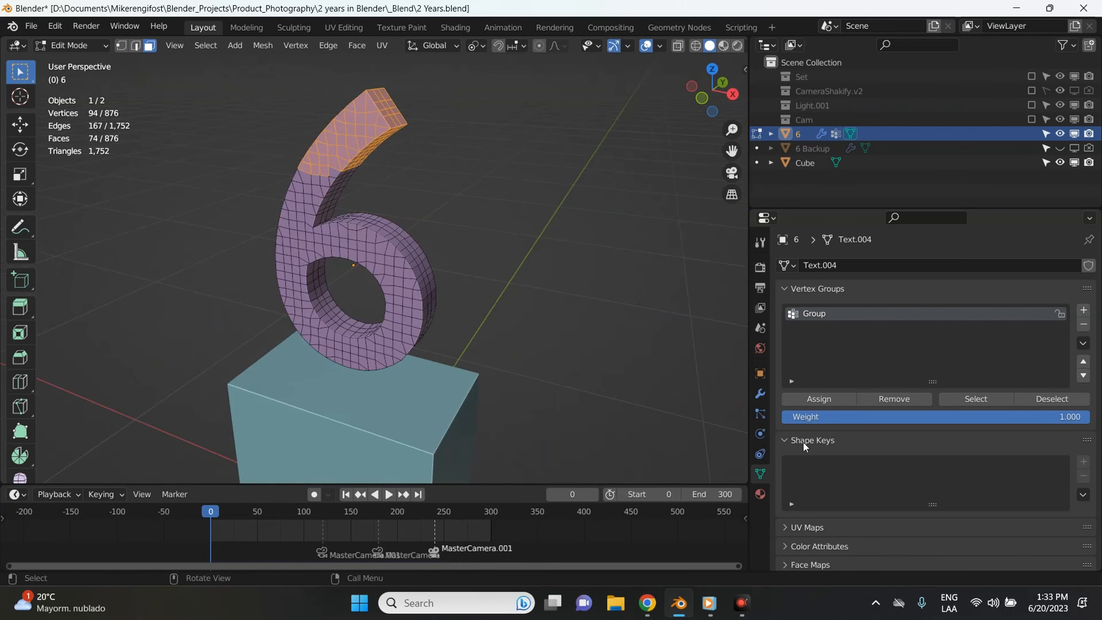
pyautogui.scroll(-3, 525, 237)
pyautogui.click(314, 222)
pyautogui.moveTo(373, 396); pyautogui.dragTo(343, 337, button='middle')
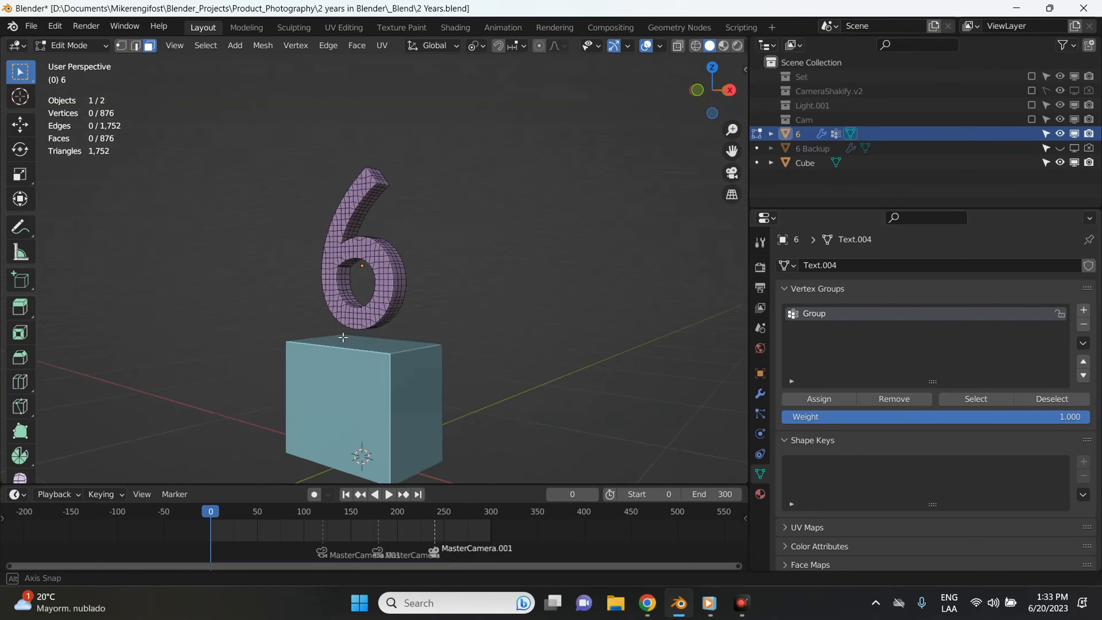
# Step: Return to Object Mode, play the cloth simulation twice from frame 0, and rewind it to the start
pyautogui.scroll(5, 305, 271)
pyautogui.press('Tab')
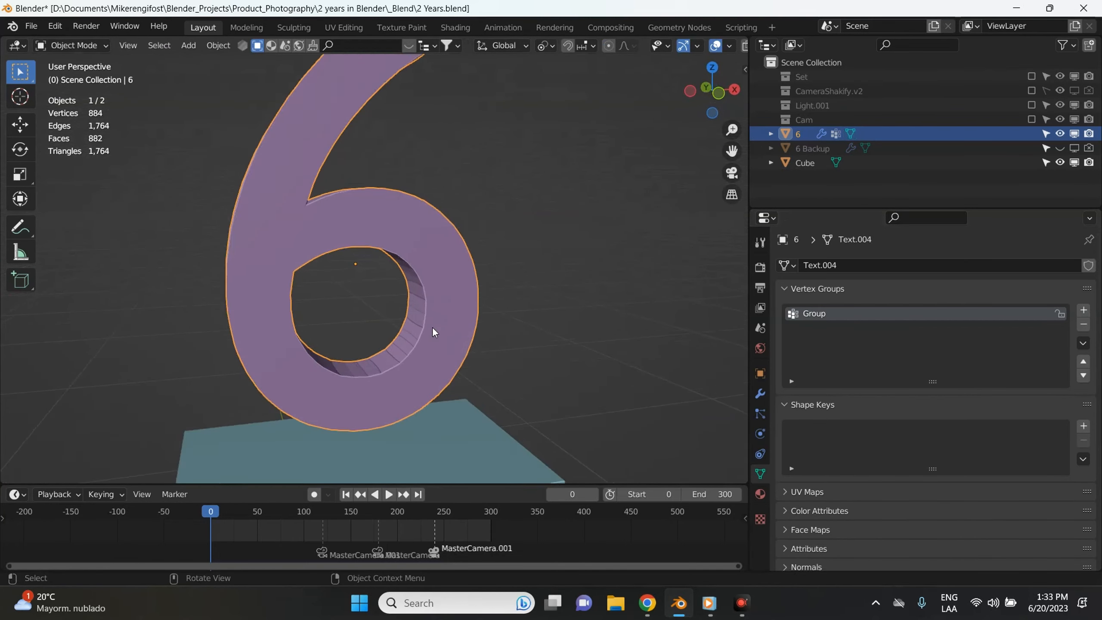
pyautogui.scroll(-5, 432, 327)
pyautogui.press('space')
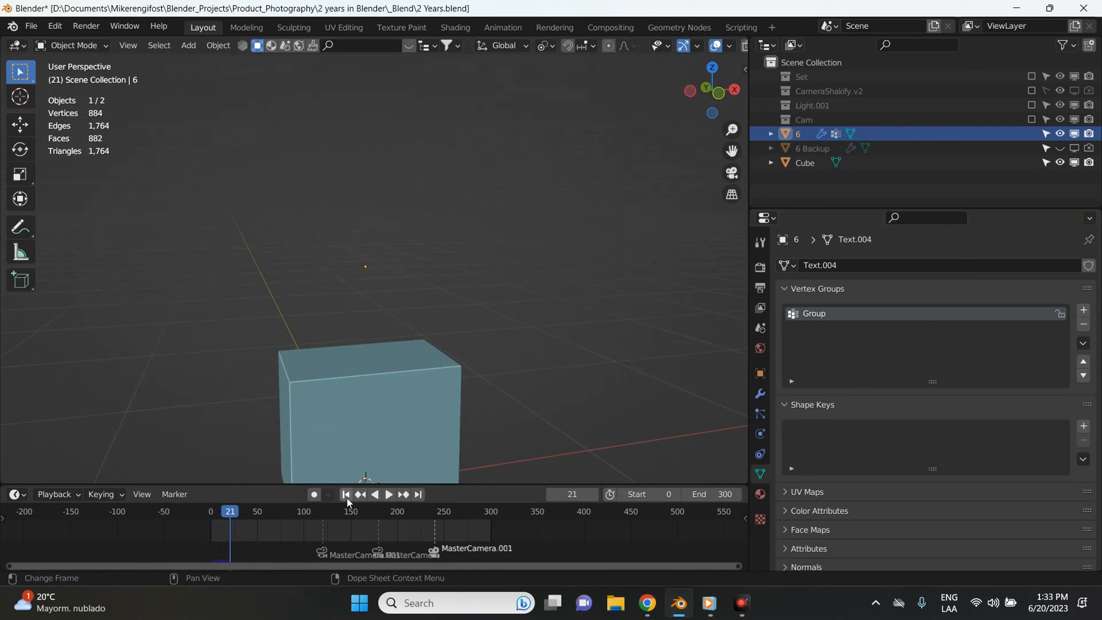
pyautogui.click(346, 496)
pyautogui.press('space')
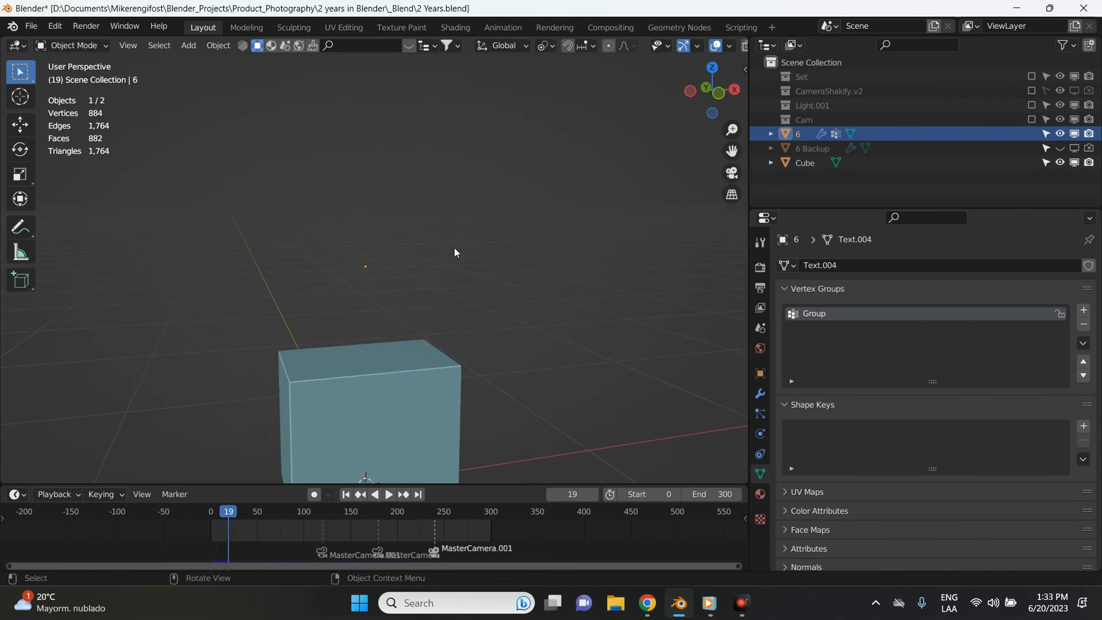
pyautogui.scroll(-5, 454, 247)
pyautogui.press('space')
pyautogui.click(345, 495)
pyautogui.scroll(6, 432, 295)
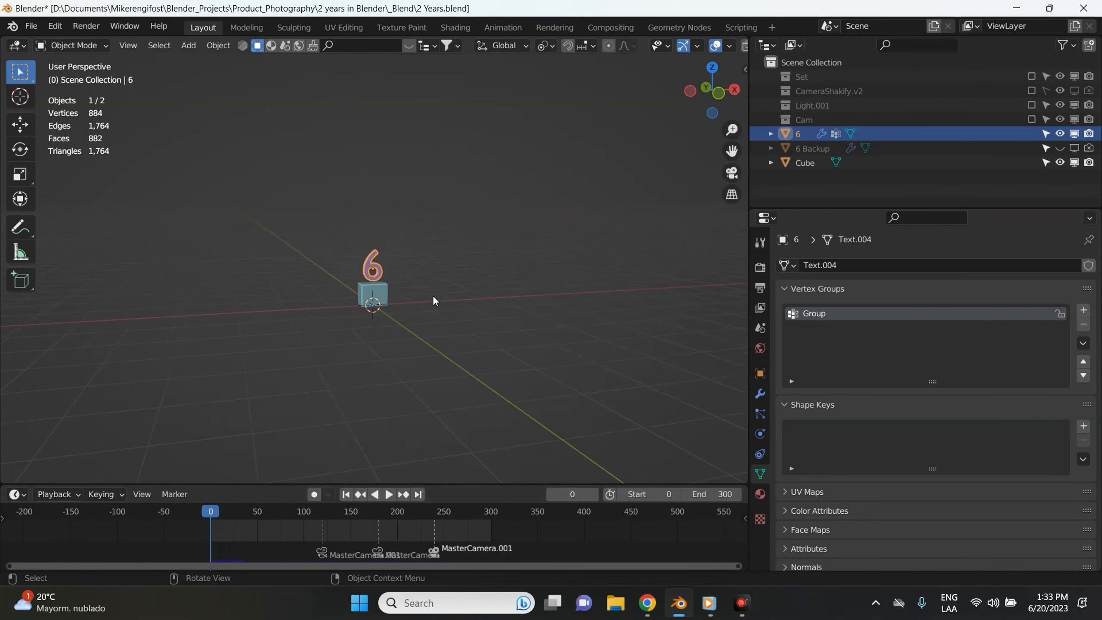
# Step: Add Collision physics to the cube with outer and inner thickness both set to 0.001
pyautogui.click(417, 363)
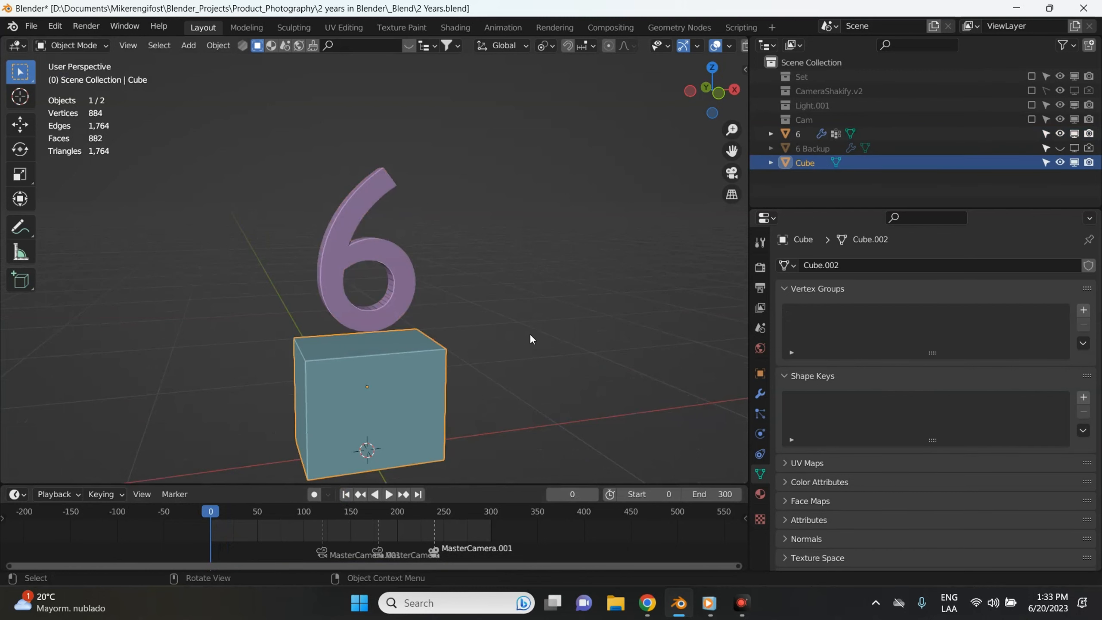
pyautogui.scroll(-3, 484, 349)
pyautogui.click(760, 393)
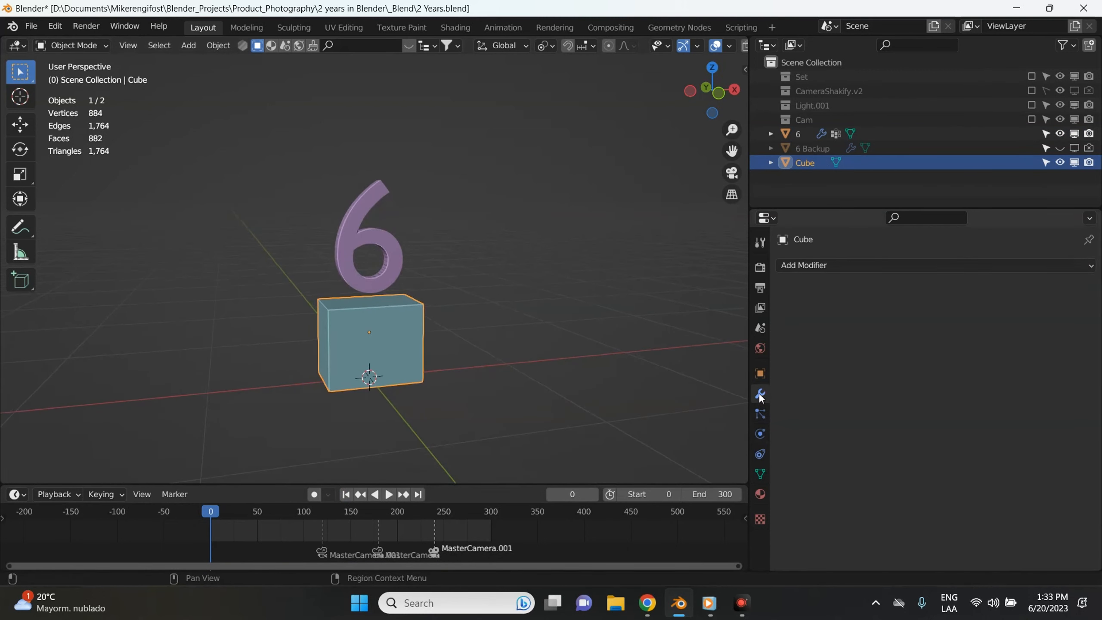
pyautogui.click(760, 433)
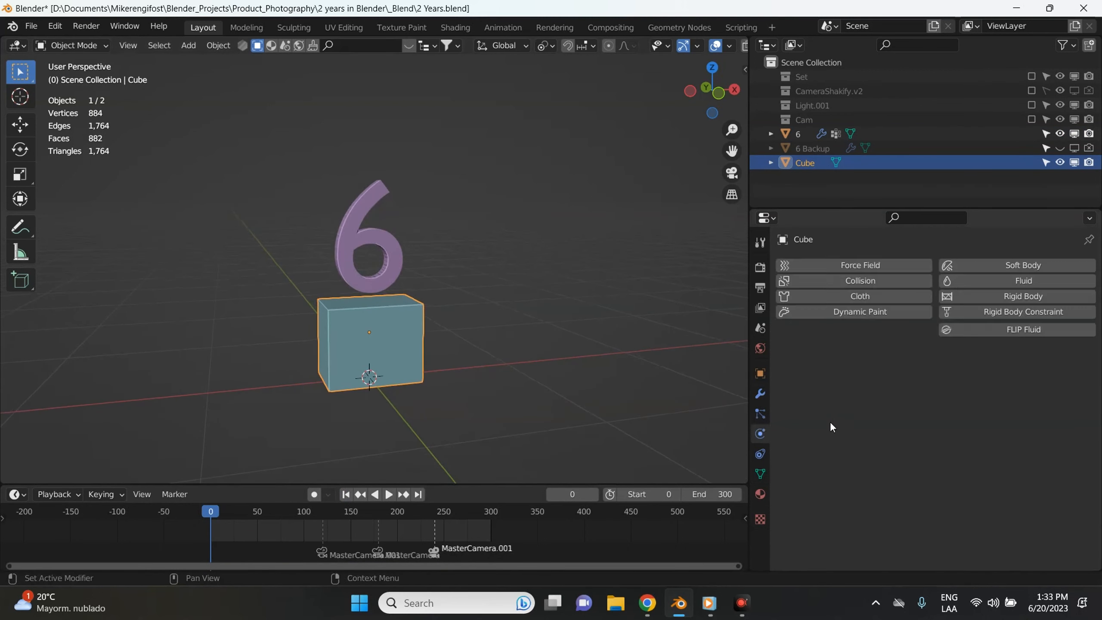
pyautogui.click(881, 283)
pyautogui.scroll(-3, 997, 437)
pyautogui.moveTo(992, 510); pyautogui.dragTo(971, 494)
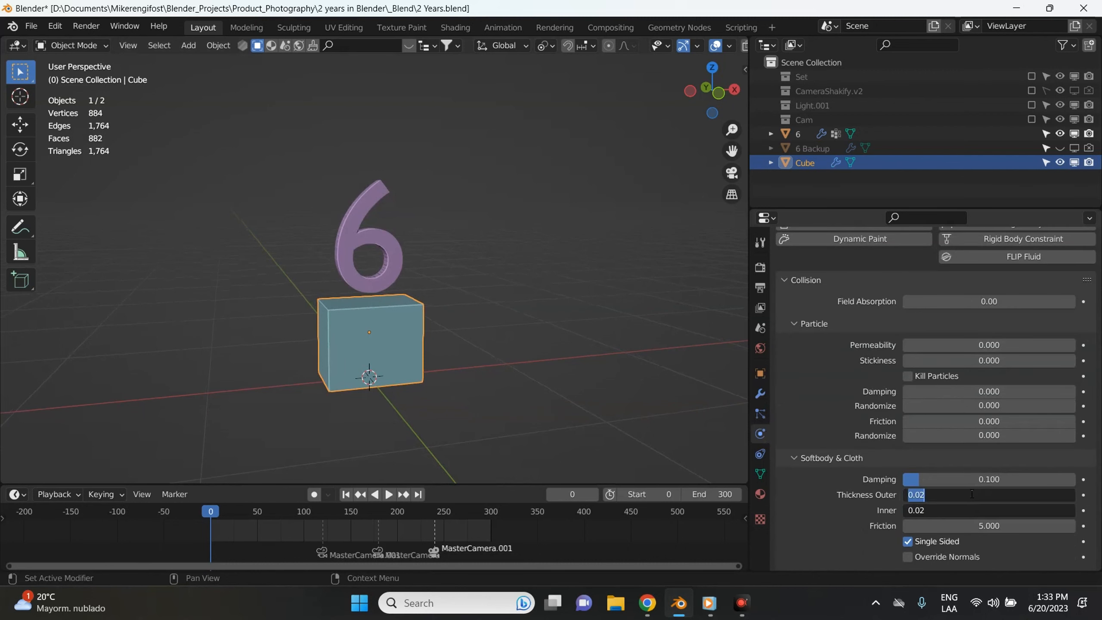
pyautogui.press('Return')
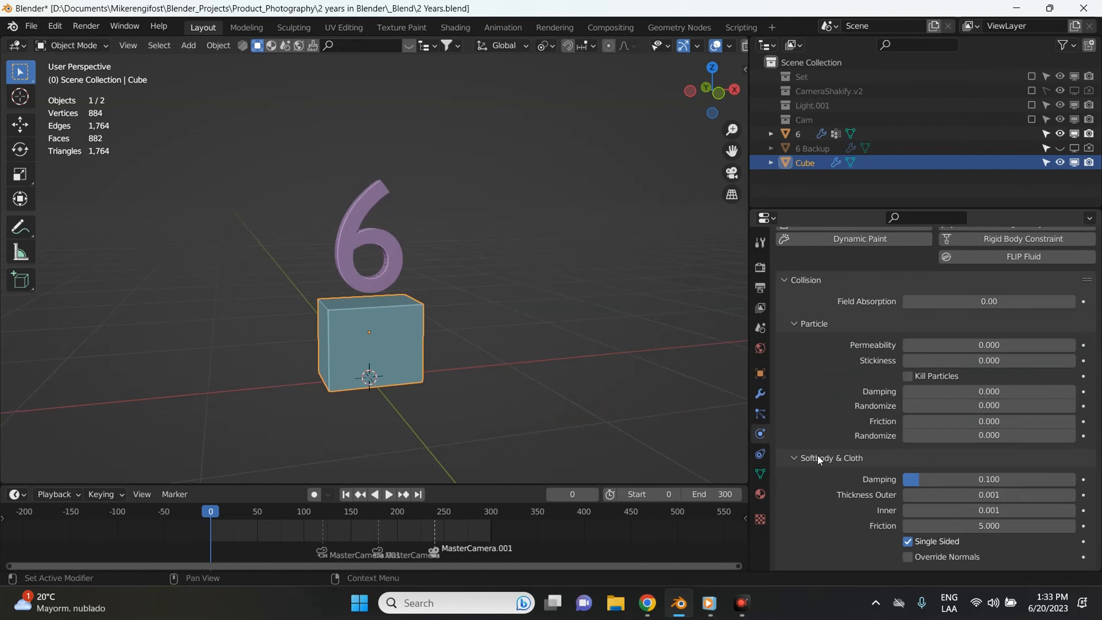
# Step: Play the simulation to see the cloth 6 fall onto the cube, and rewind to the first frame
pyautogui.scroll(2, 462, 362)
pyautogui.press('space')
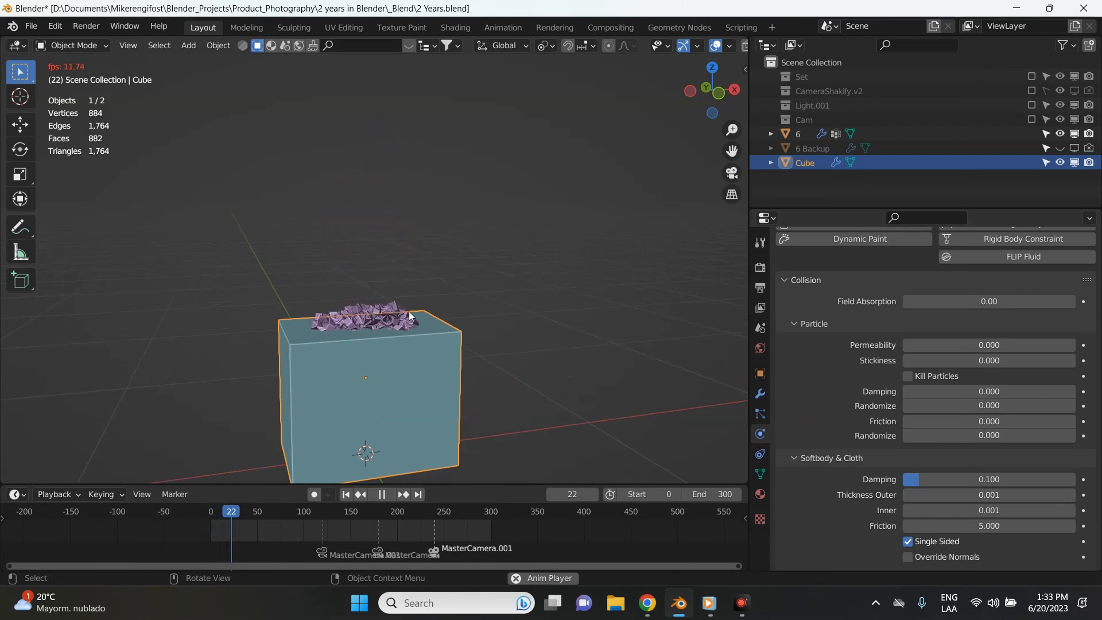
pyautogui.press('space')
pyautogui.scroll(2, 431, 290)
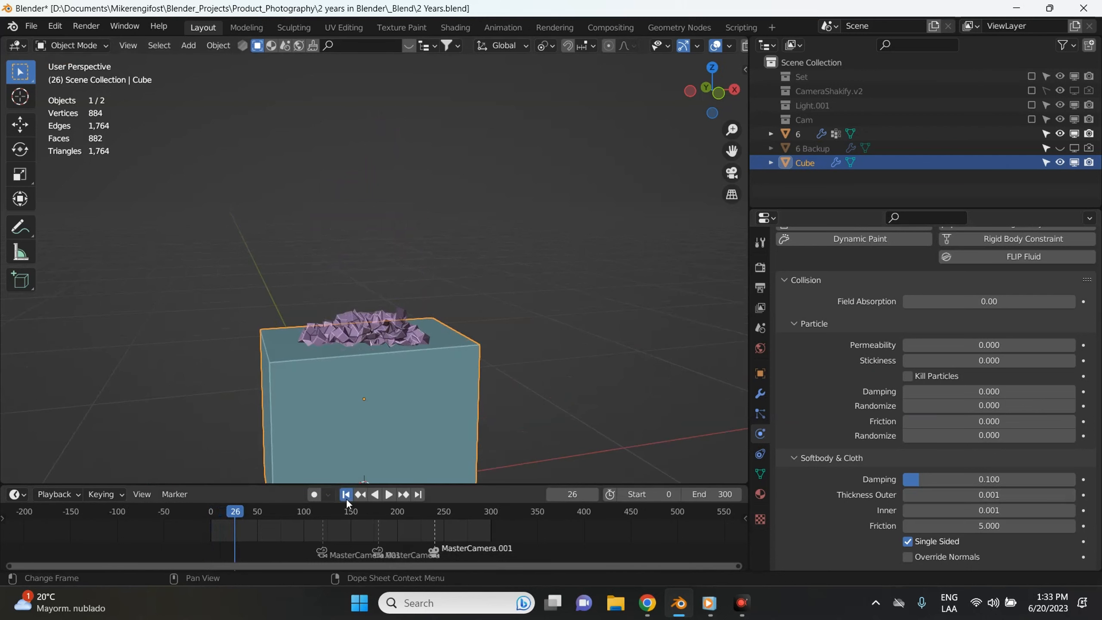
pyautogui.click(345, 494)
pyautogui.scroll(-4, 462, 218)
# Step: Select the 6 and set its cloth Pin Group to the vertex group named Group
pyautogui.click(402, 238)
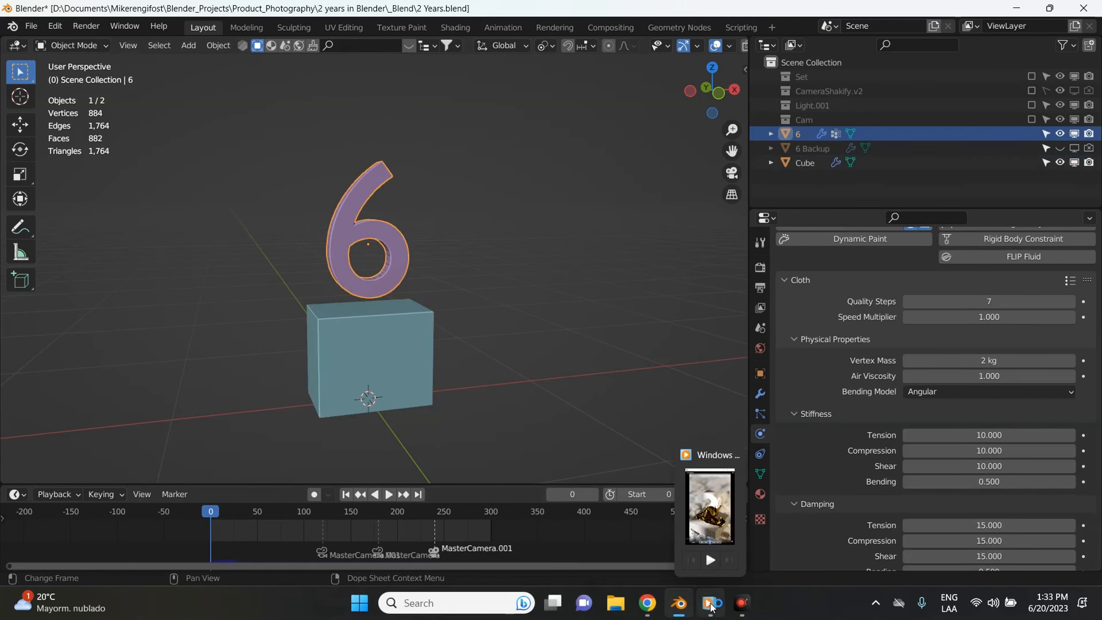
pyautogui.scroll(2, 492, 239)
pyautogui.moveTo(493, 239); pyautogui.dragTo(474, 227, button='middle')
pyautogui.scroll(2, 381, 248)
pyautogui.moveTo(380, 248); pyautogui.dragTo(493, 203, button='middle')
pyautogui.scroll(-3, 433, 194)
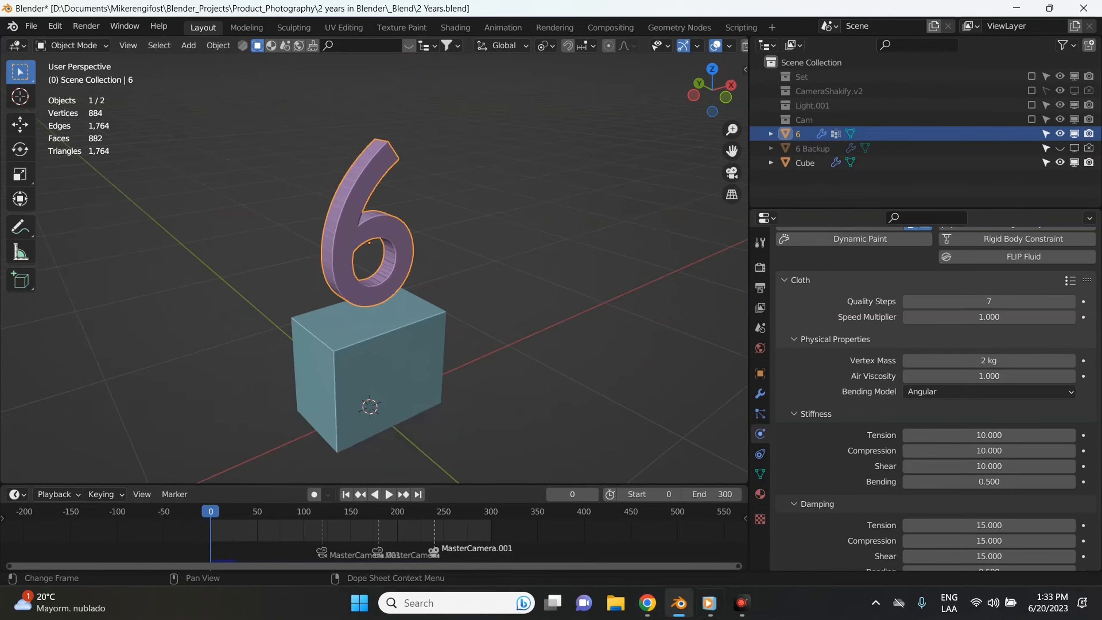
pyautogui.scroll(4, 836, 372)
pyautogui.click(802, 351)
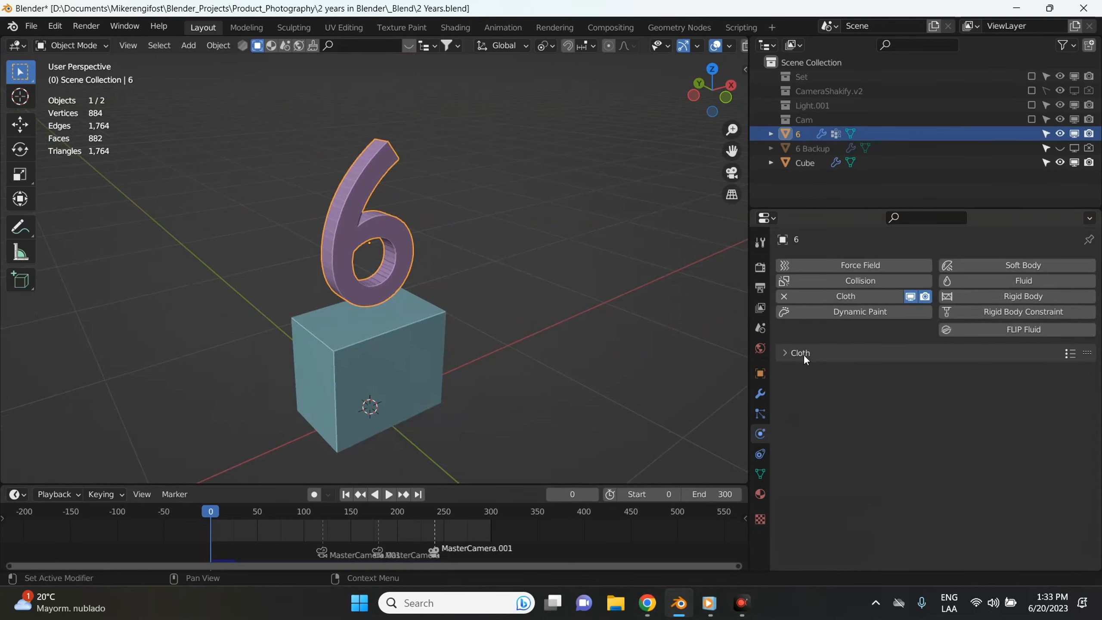
pyautogui.click(803, 354)
pyautogui.scroll(-15, 996, 381)
pyautogui.scroll(-12, 994, 423)
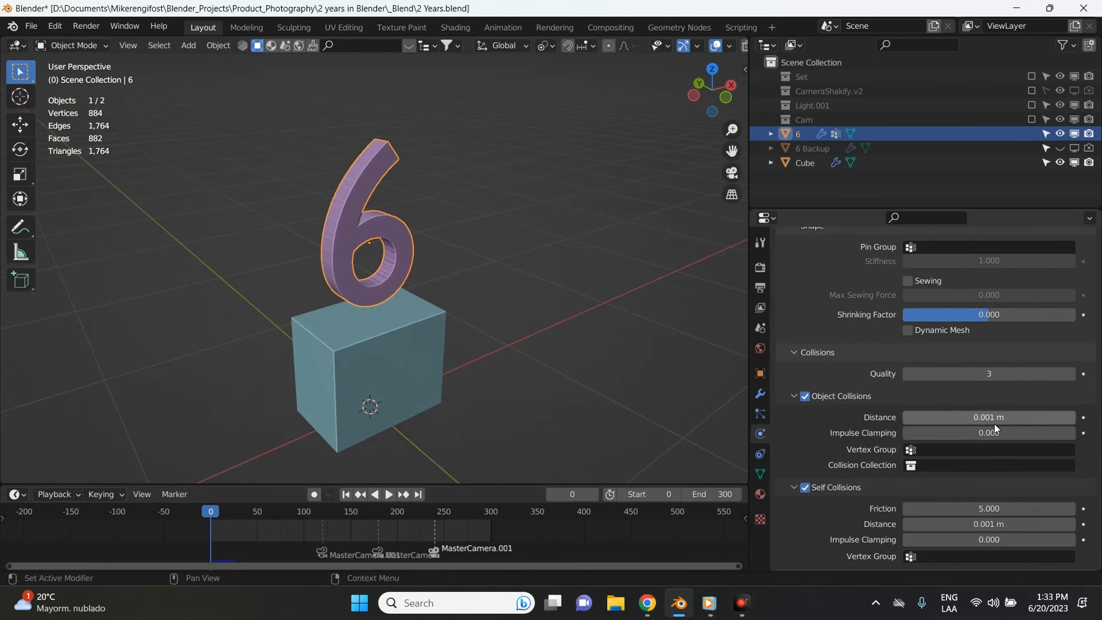
pyautogui.scroll(-3, 854, 409)
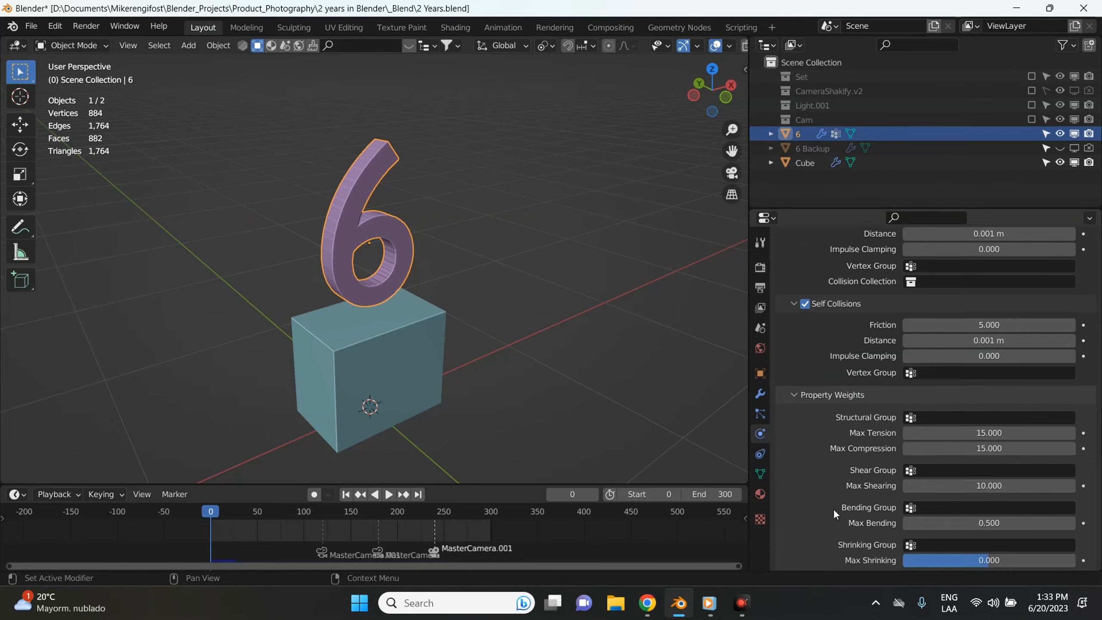
pyautogui.scroll(12, 833, 508)
pyautogui.click(916, 339)
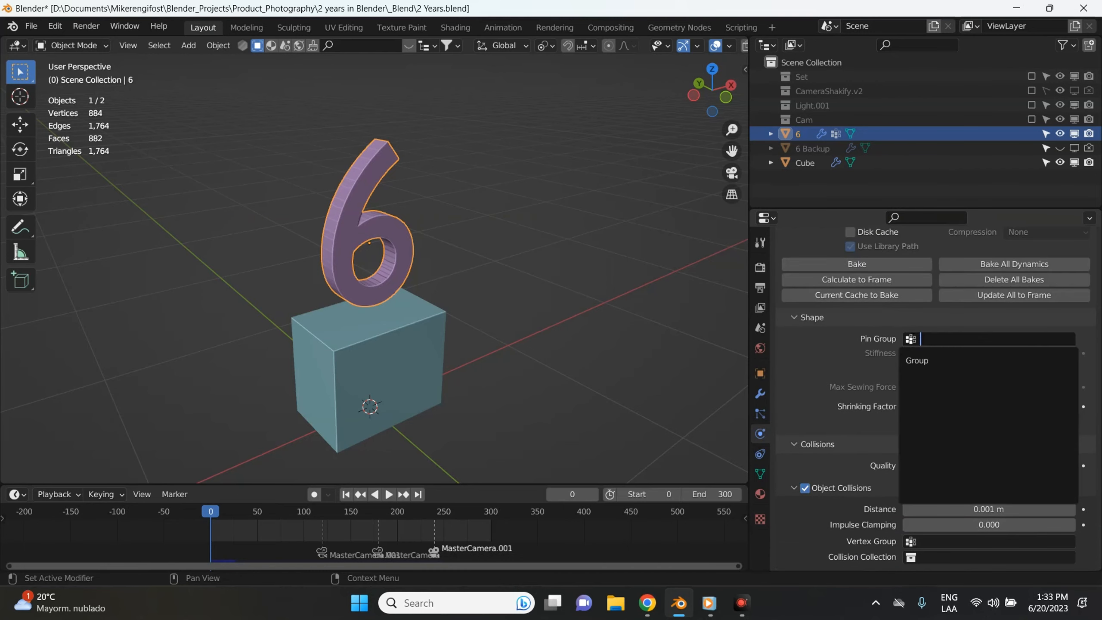
pyautogui.click(926, 360)
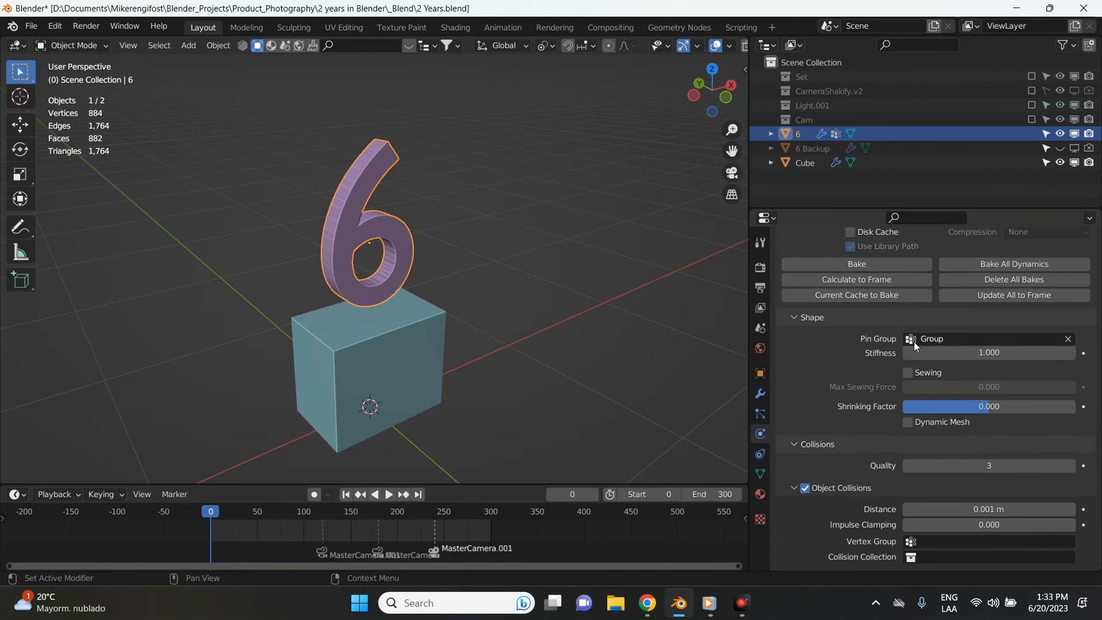
# Step: Play the simulation with the pin group assigned, stop it, and examine the 6 above the cube
pyautogui.press('space')
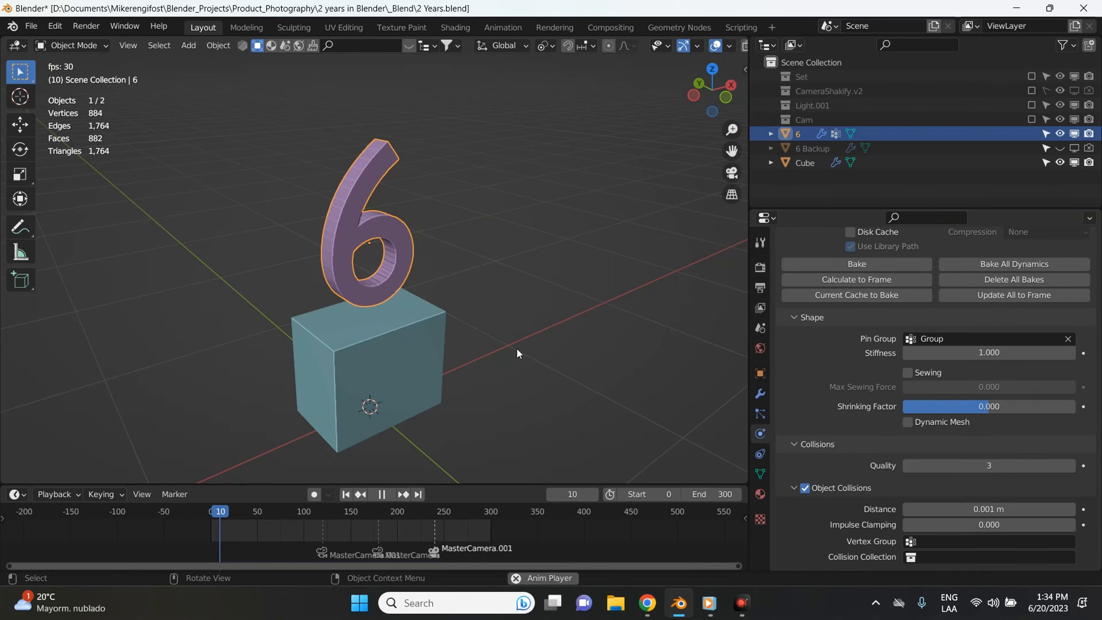
pyautogui.press('space')
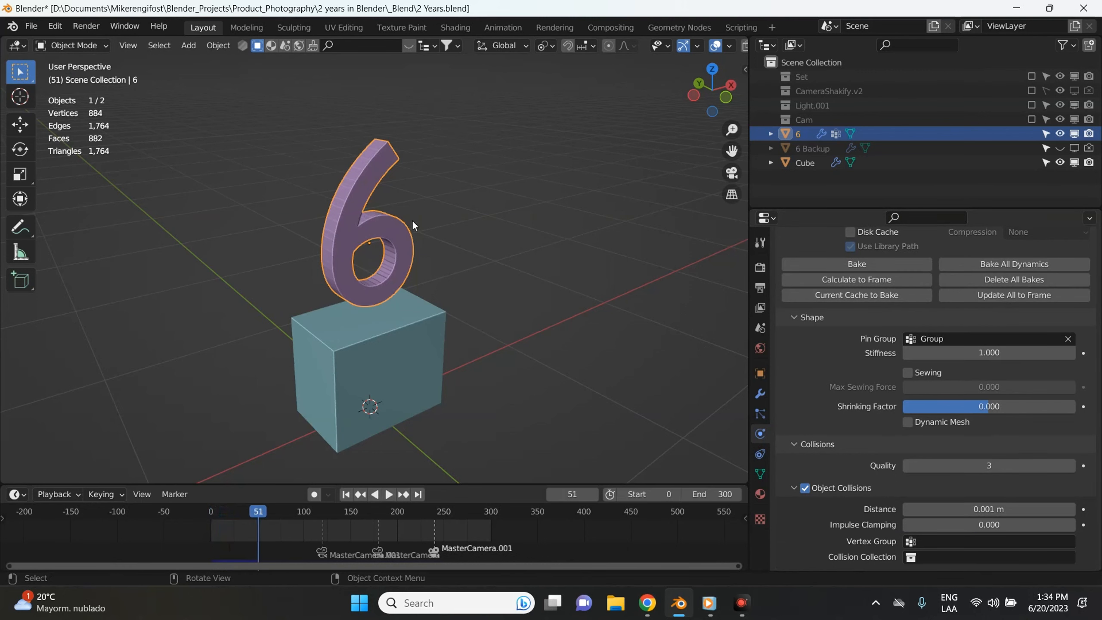
pyautogui.moveTo(414, 273); pyautogui.dragTo(445, 245, button='middle')
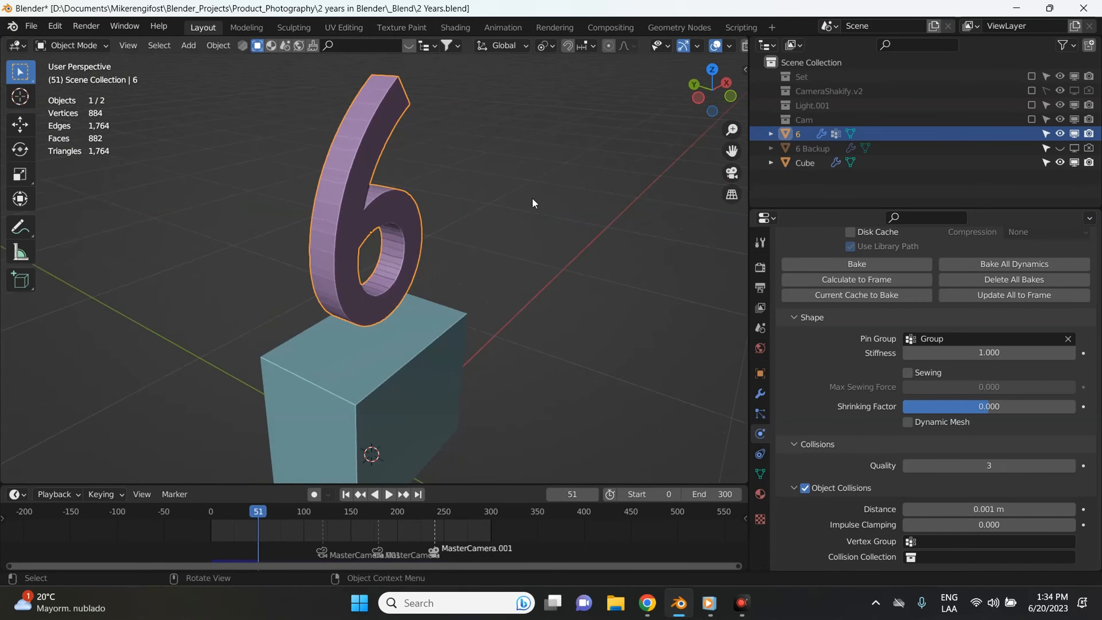
pyautogui.scroll(-3, 466, 240)
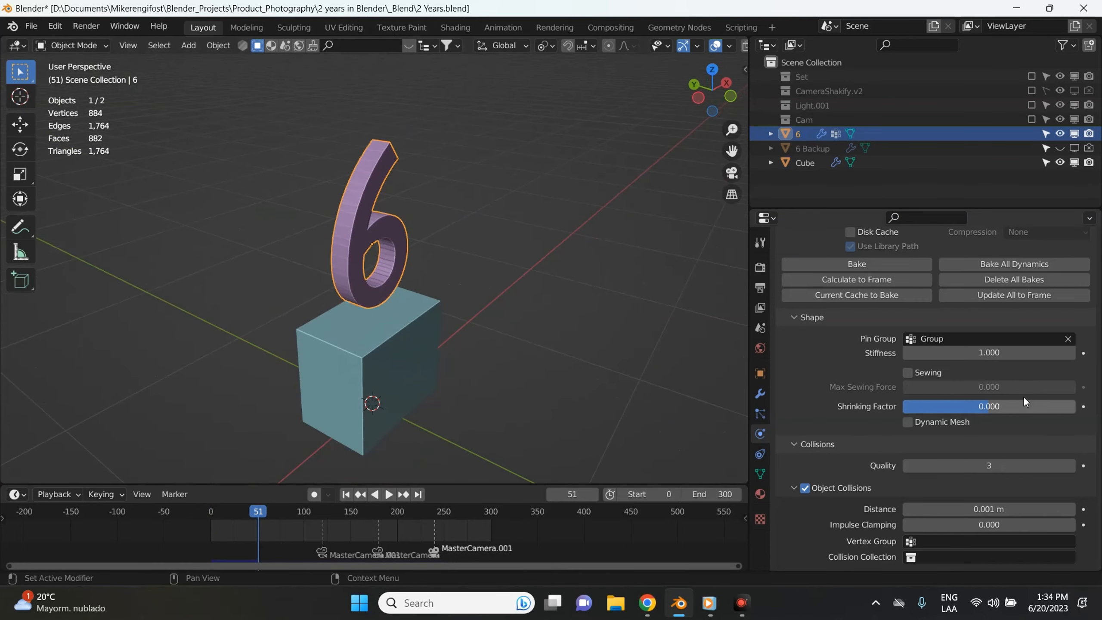
# Step: Add a sphere empty in the front view, scale it down, and move it beside the lower part of the cube
pyautogui.scroll(-1, 504, 236)
pyautogui.press('KP_1')
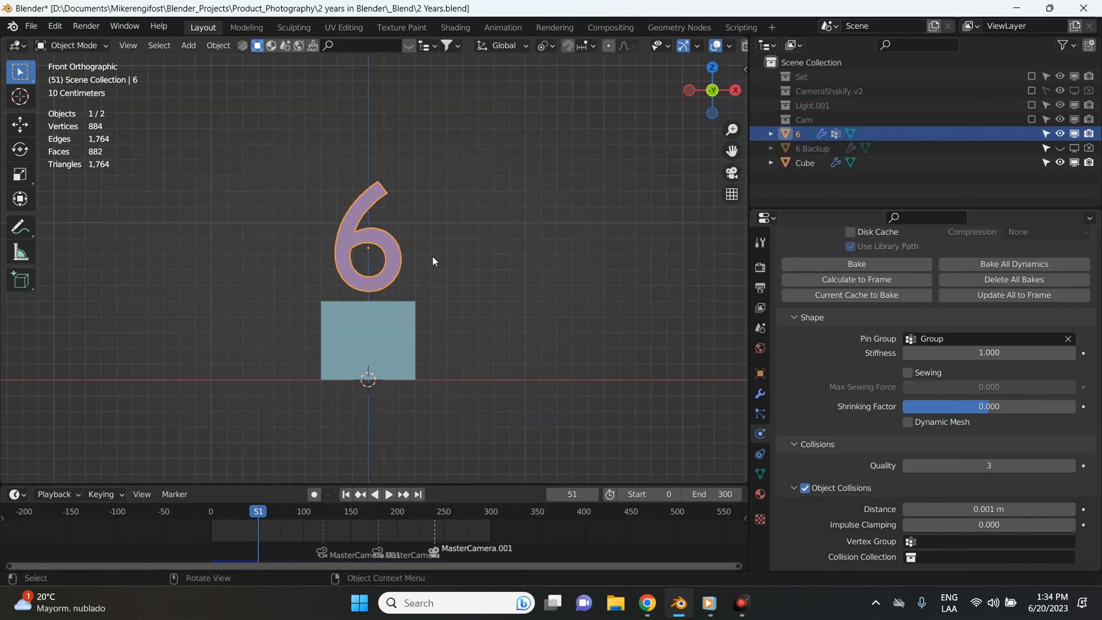
pyautogui.scroll(3, 432, 254)
pyautogui.keyDown('shift'); pyautogui.moveTo(493, 233); pyautogui.dragTo(479, 217, button='middle'); pyautogui.keyUp('shift')
pyautogui.click(456, 172)
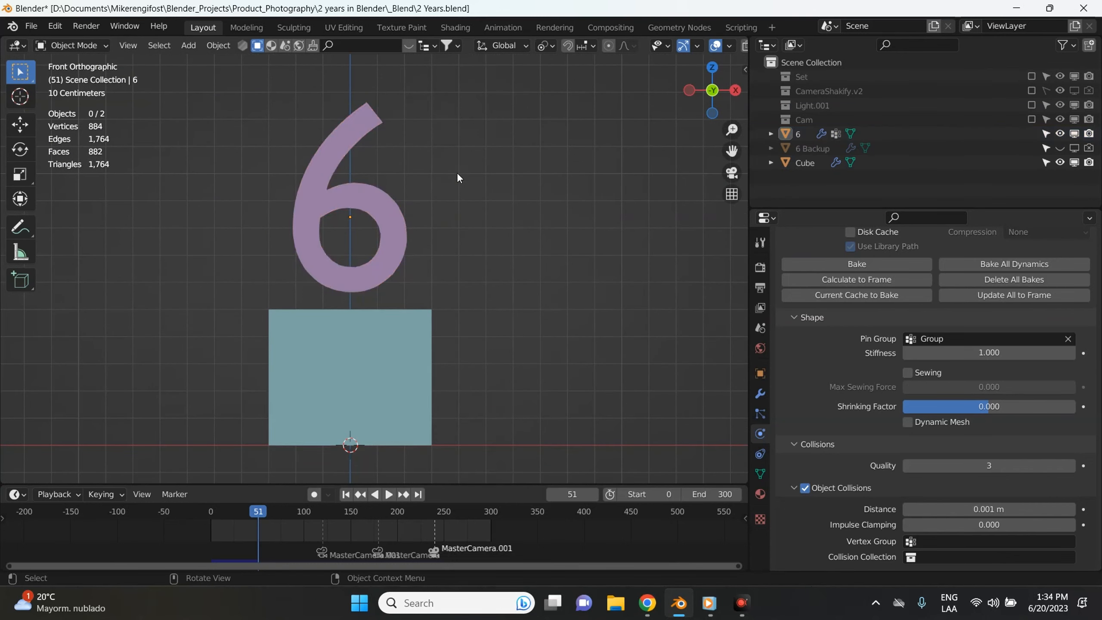
pyautogui.hotkey('shift', 'a')
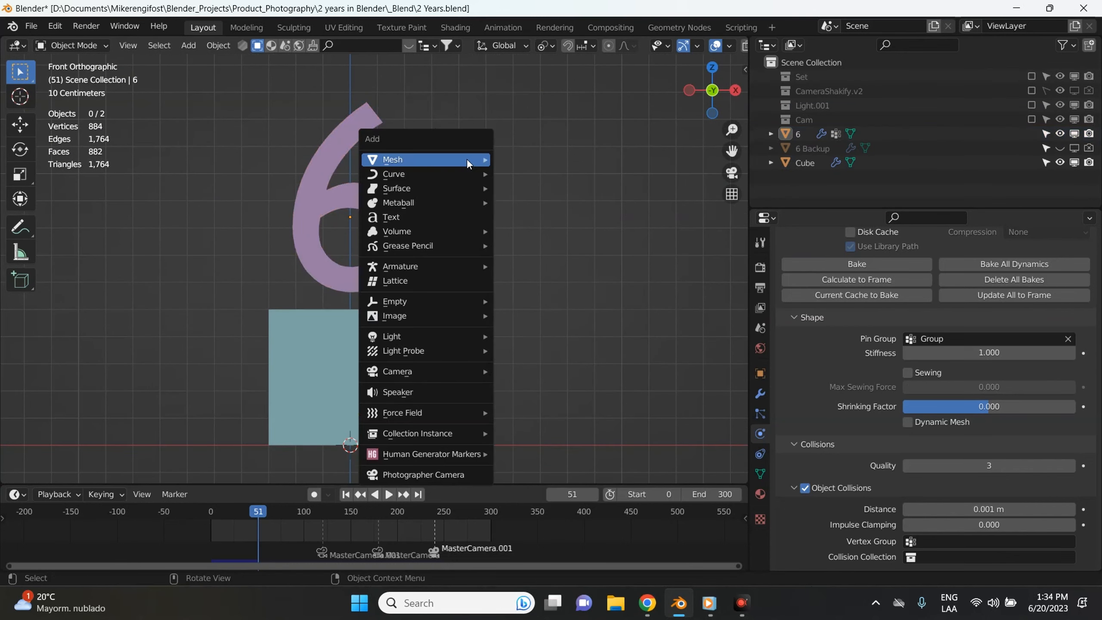
pyautogui.moveTo(434, 301)
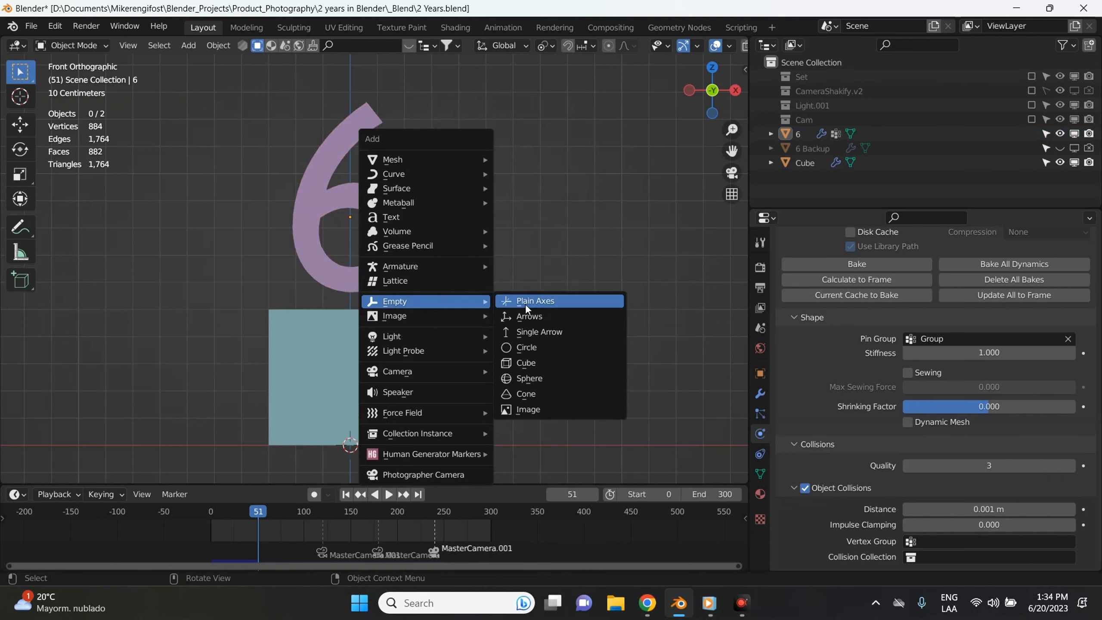
pyautogui.click(527, 380)
pyautogui.scroll(-3, 572, 417)
pyautogui.press('s')
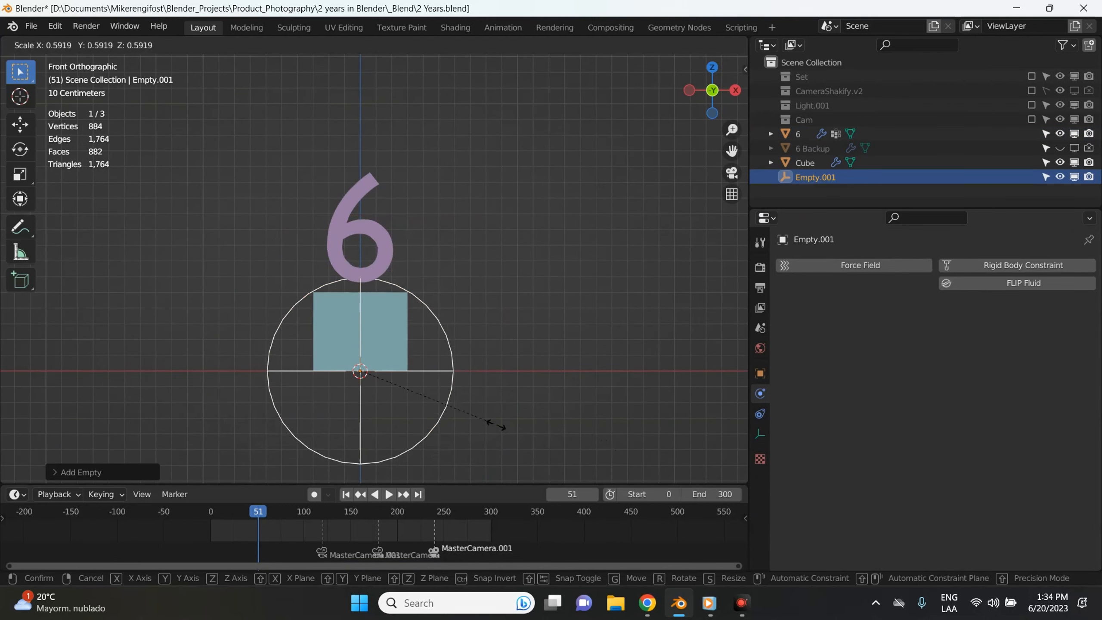
pyautogui.click(447, 410)
pyautogui.press('g')
pyautogui.click(492, 376)
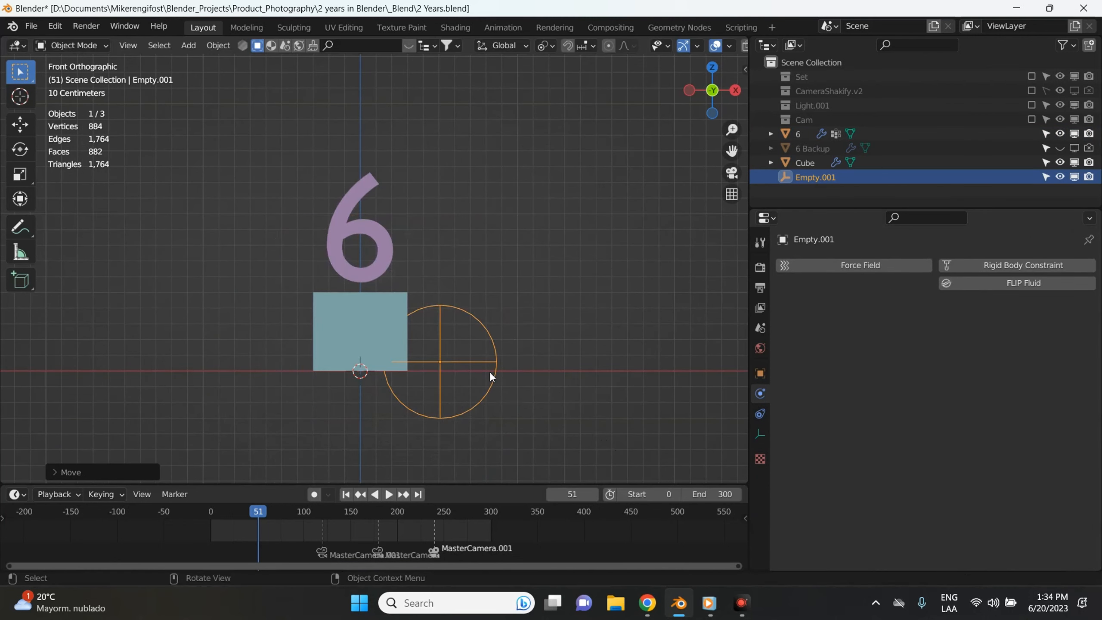
# Step: Rename the empty to Controlador and reposition it slightly closer to the cube's base
pyautogui.scroll(2, 492, 377)
pyautogui.doubleClick(824, 178)
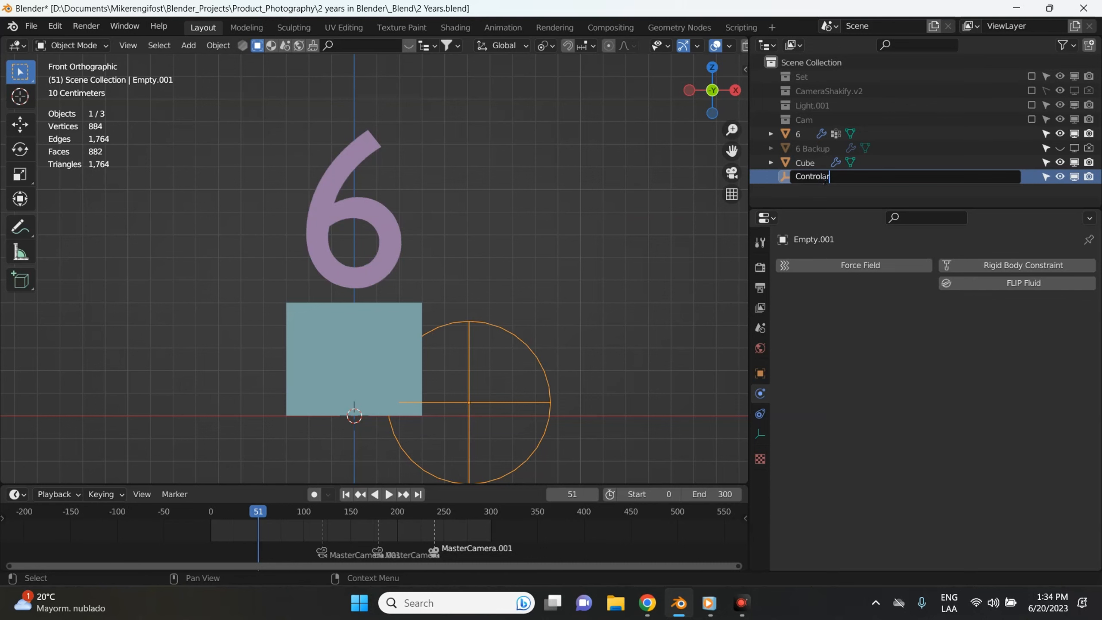
pyautogui.press('Return')
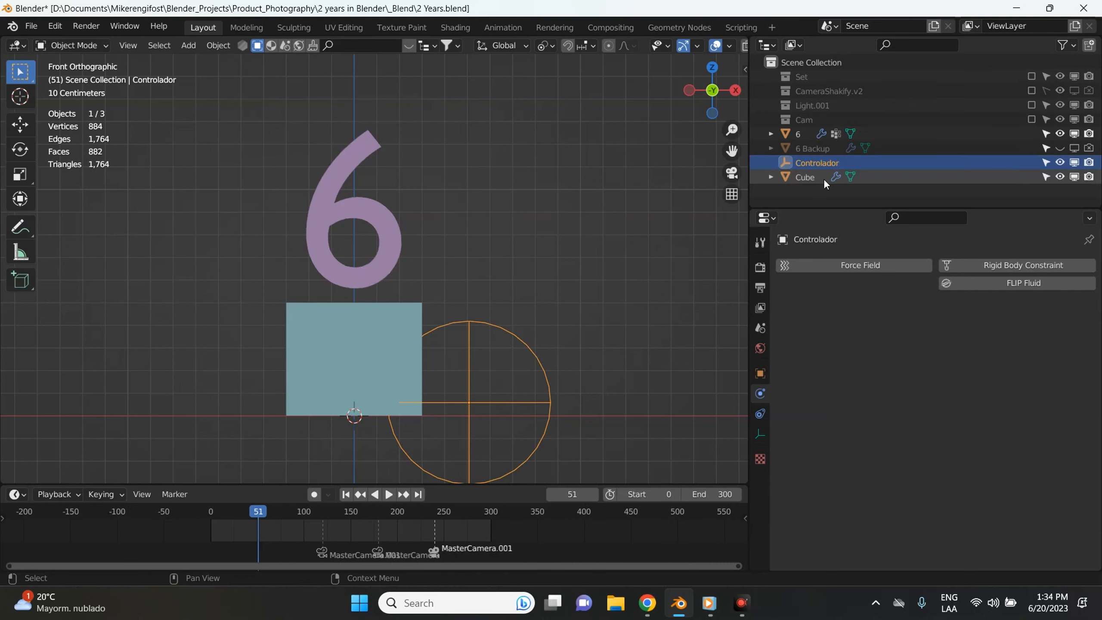
pyautogui.keyDown('shift'); pyautogui.moveTo(436, 354); pyautogui.dragTo(438, 318, button='middle'); pyautogui.keyUp('shift')
pyautogui.press('g')
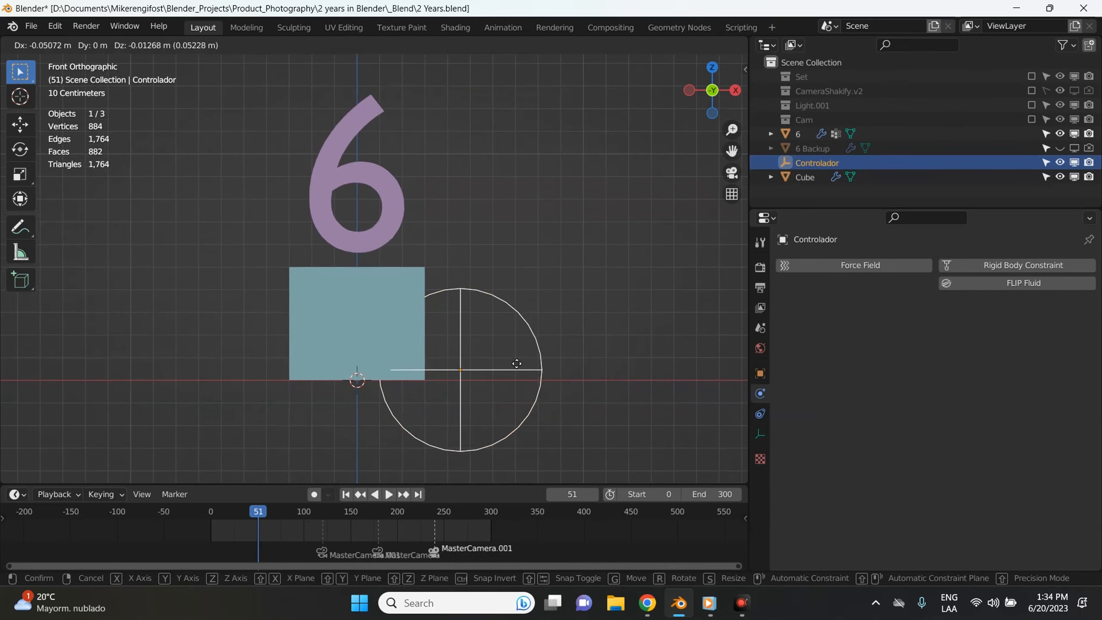
pyautogui.click(499, 375)
# Step: Insert a Location & Rotation keyframe for Controlador at frame 49
pyautogui.click(346, 494)
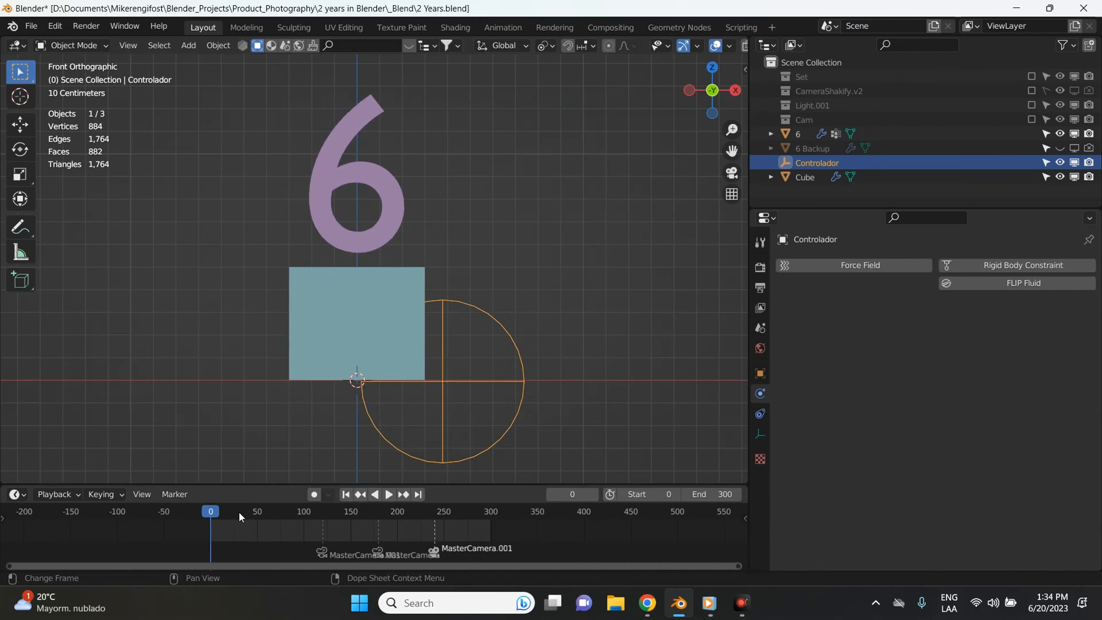
pyautogui.moveTo(212, 513); pyautogui.dragTo(256, 517)
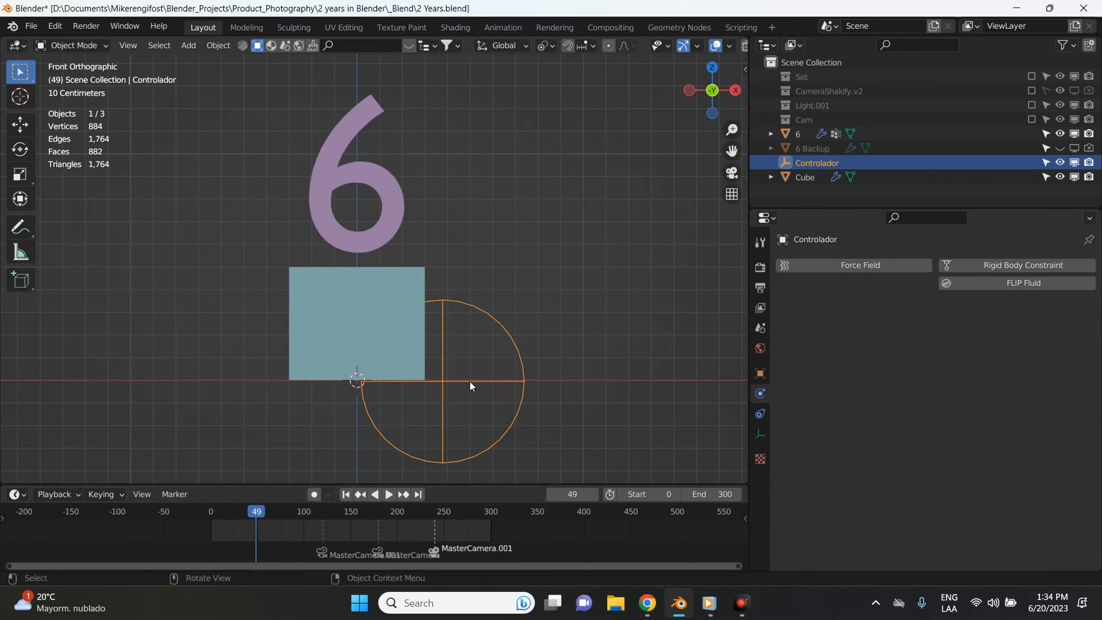
pyautogui.press('i')
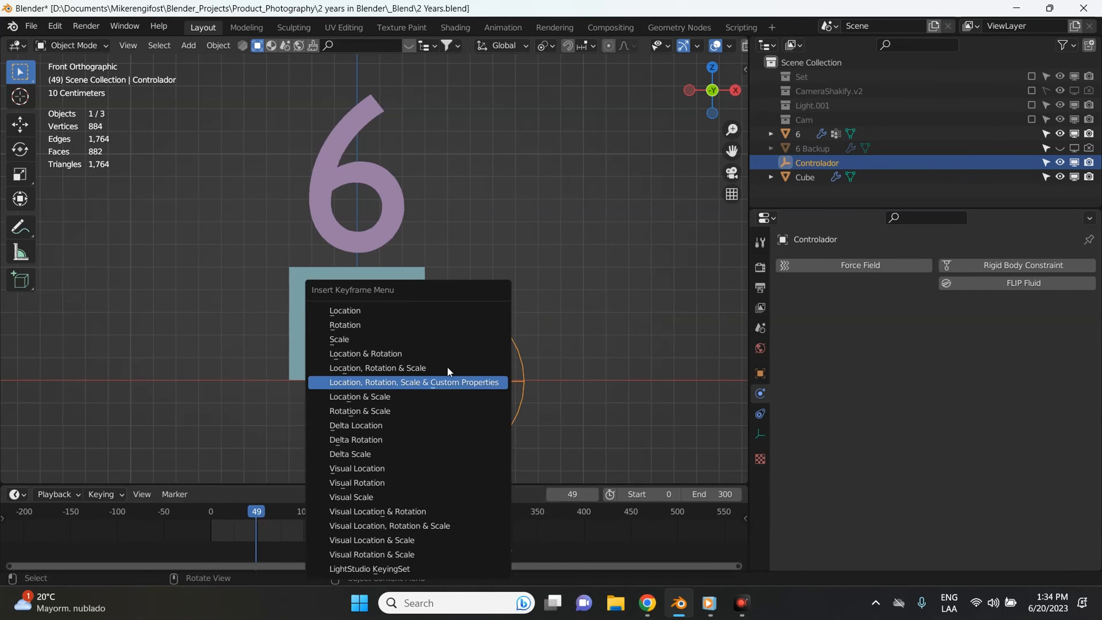
pyautogui.click(393, 353)
# Step: At frame 151, move Controlador about 0.6 m toward negative X and 1.2 m up, and insert a Location & Rotation keyframe
pyautogui.moveTo(304, 514); pyautogui.dragTo(351, 513)
pyautogui.press('g')
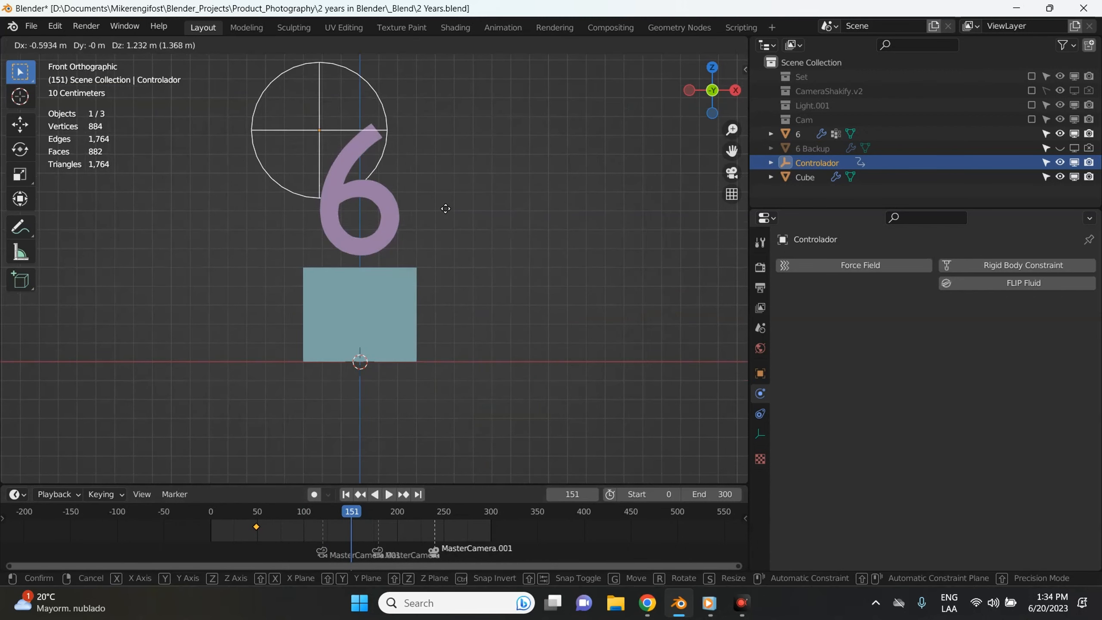
pyautogui.click(451, 217)
pyautogui.press('i')
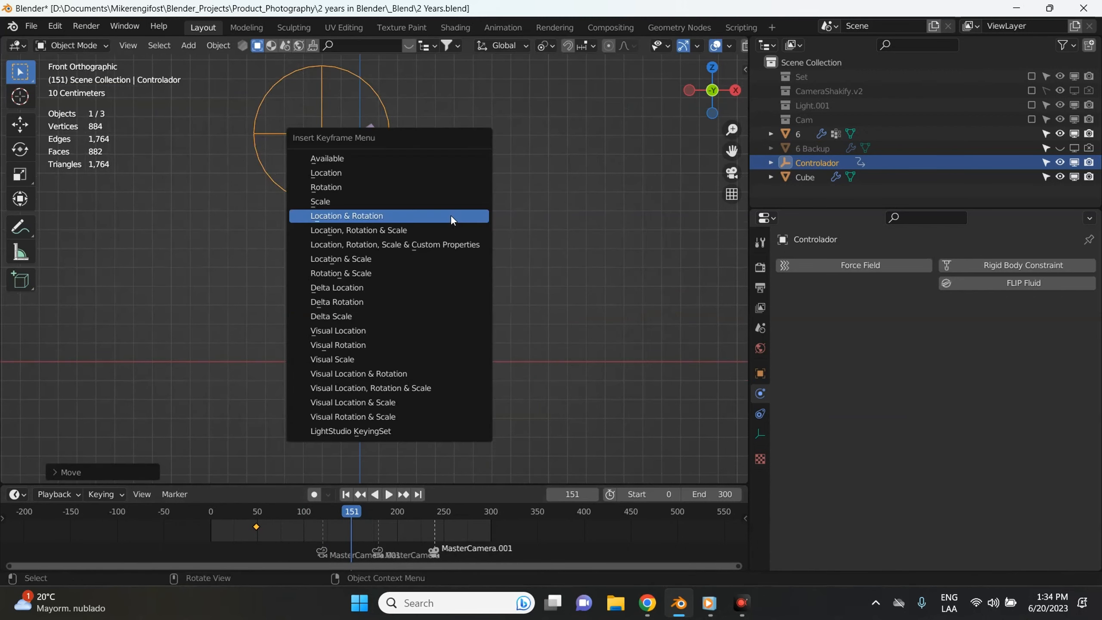
pyautogui.click(450, 215)
# Step: Scrub and play the Controlador animation, stop it at frame 68, and select the 6
pyautogui.moveTo(349, 516); pyautogui.dragTo(219, 528)
pyautogui.press('space')
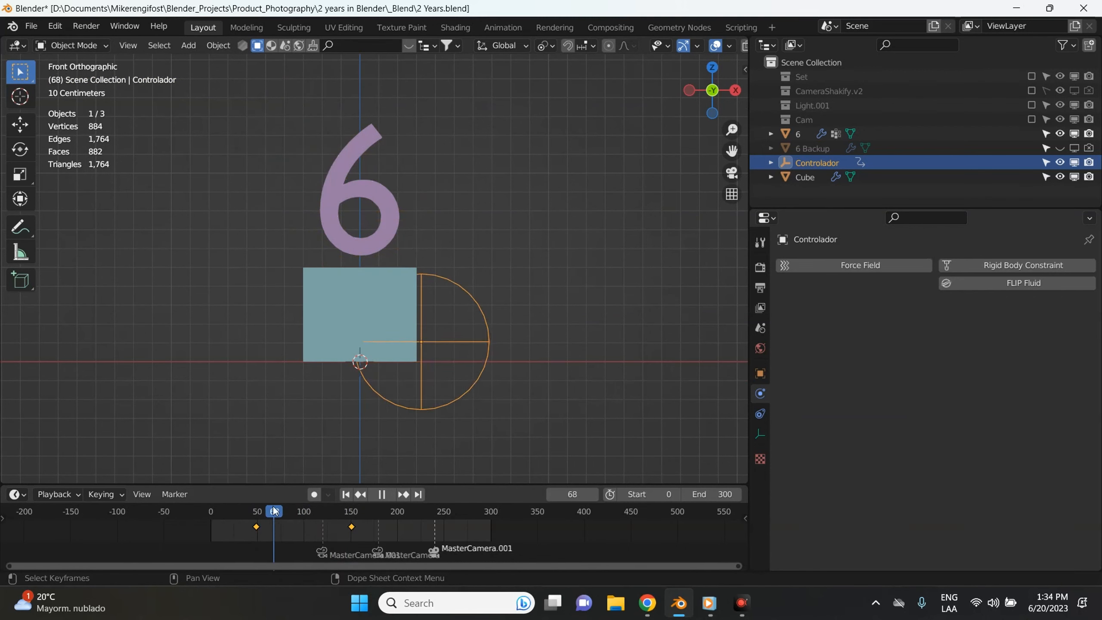
pyautogui.click(341, 196)
pyautogui.press('space')
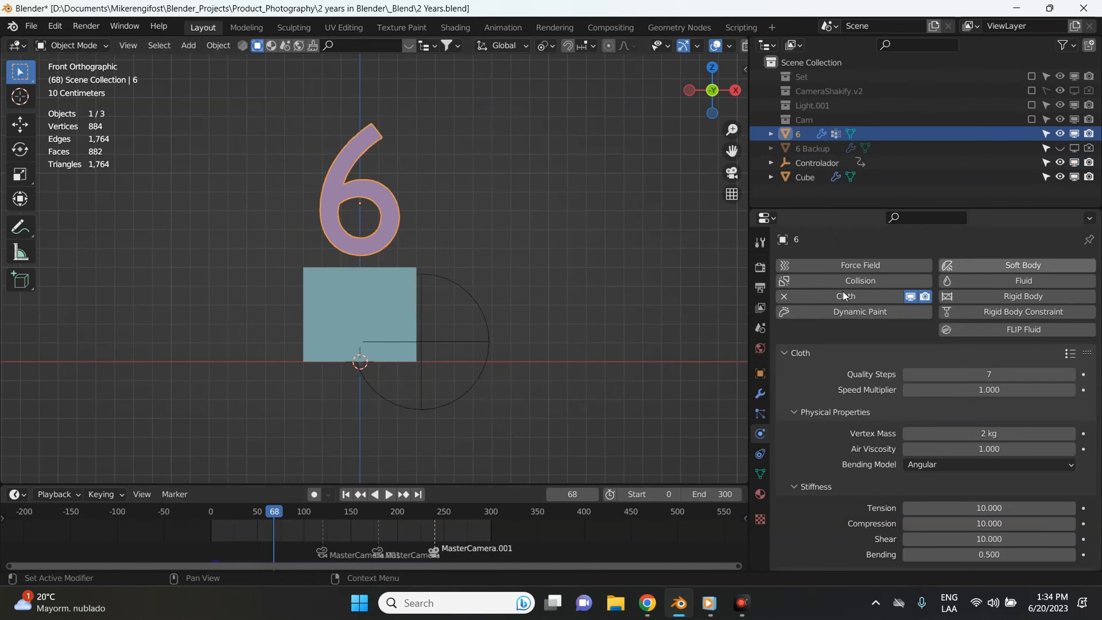
# Step: Add a Vertex Weight Proximity modifier to the 6, below its Cloth modifier
pyautogui.click(800, 353)
pyautogui.click(761, 455)
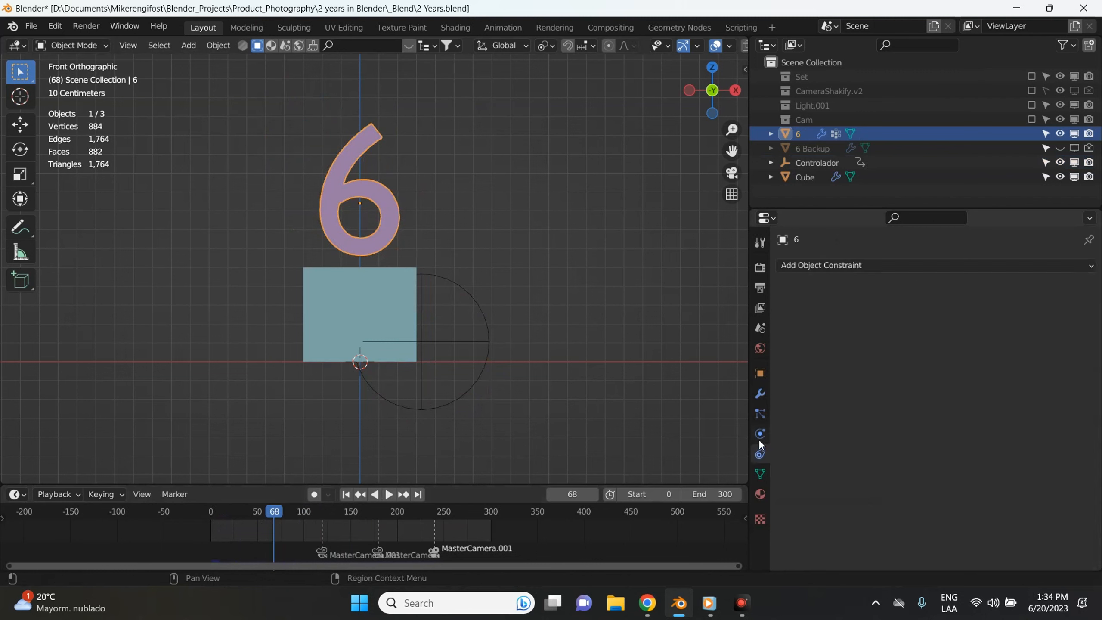
pyautogui.click(760, 434)
pyautogui.click(761, 396)
pyautogui.click(760, 414)
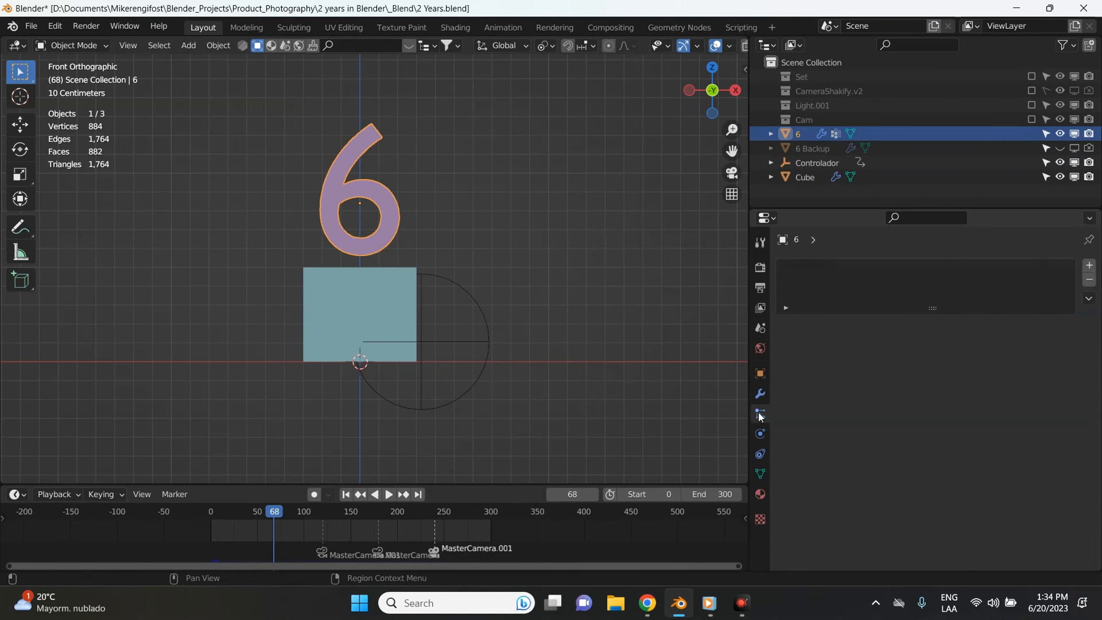
pyautogui.click(761, 395)
pyautogui.click(778, 288)
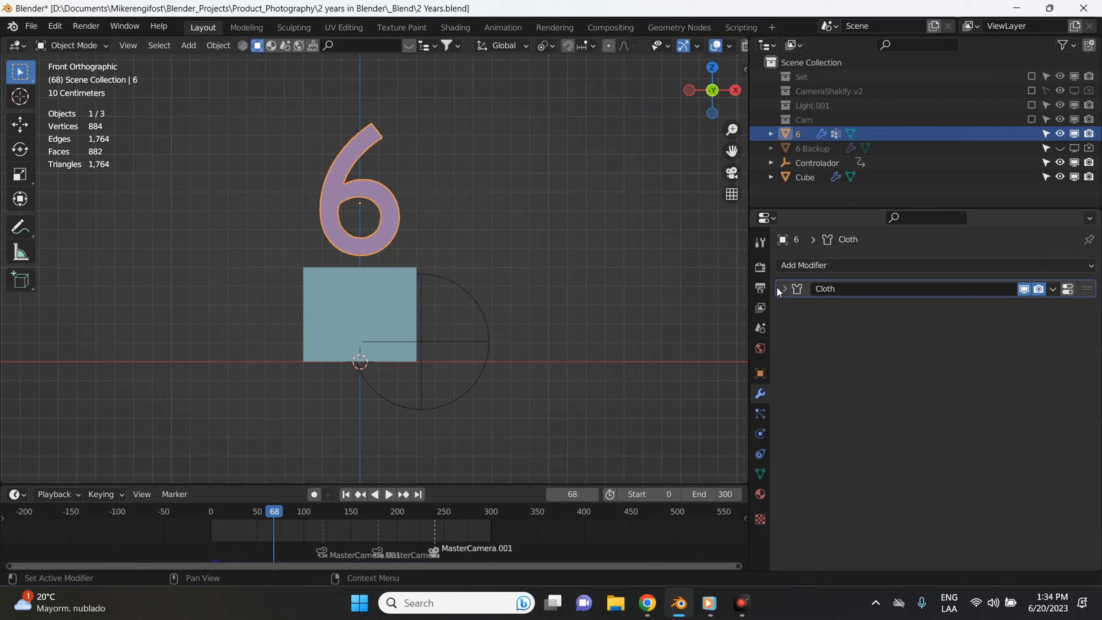
pyautogui.click(820, 265)
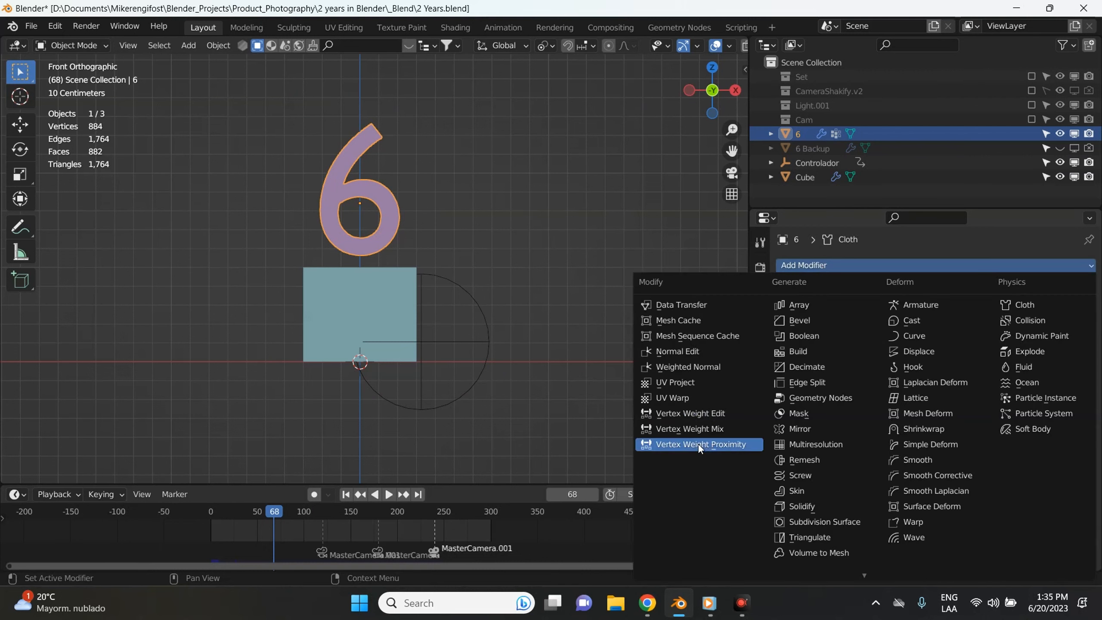
pyautogui.click(718, 446)
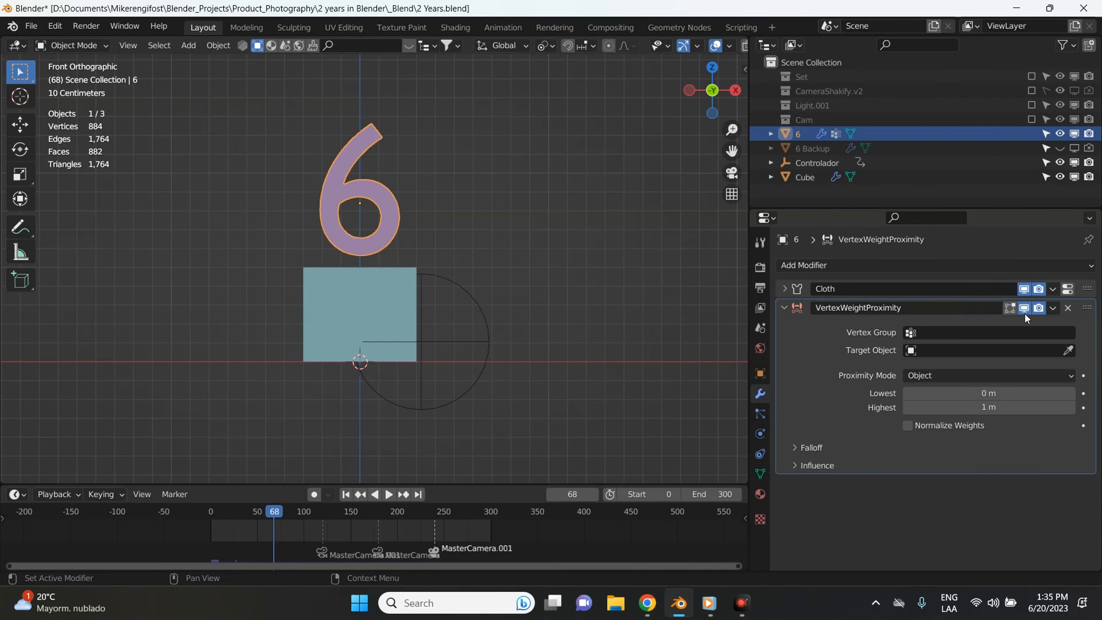
# Step: Set the proximity modifier's vertex group to Group, target object to Controlador and proximity mode to Geometry with Vertex
pyautogui.click(910, 333)
pyautogui.click(921, 353)
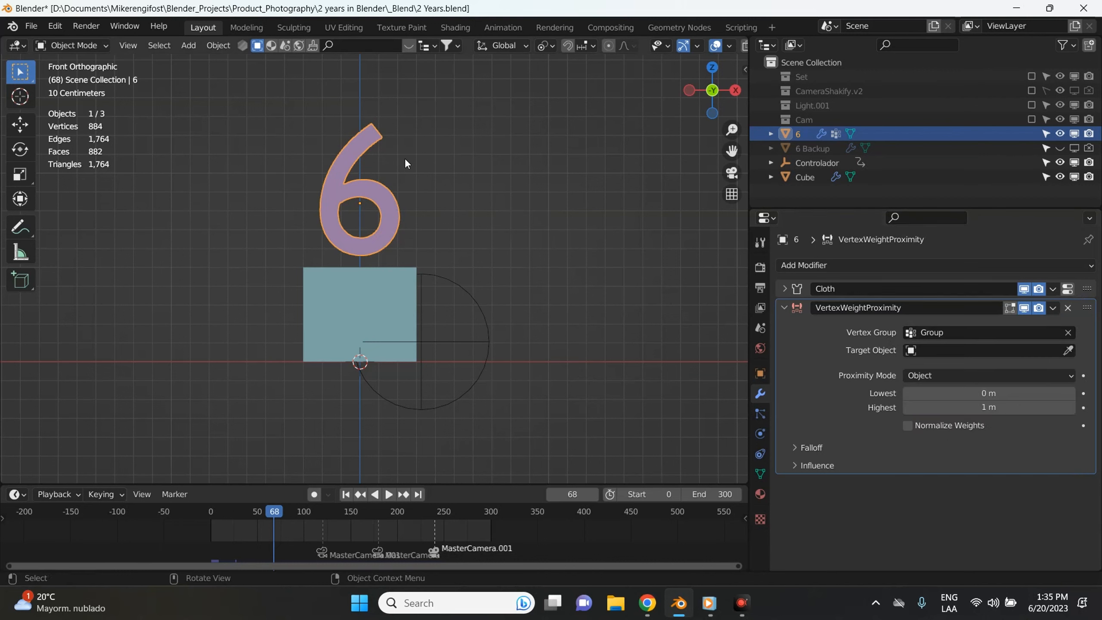
pyautogui.click(915, 350)
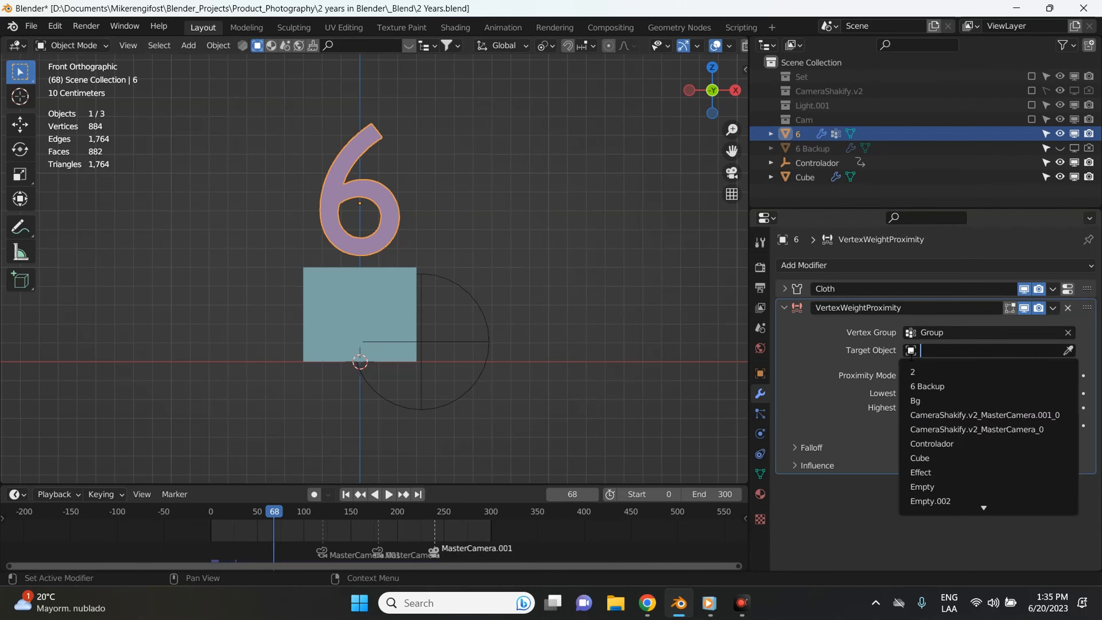
pyautogui.write('c')
pyautogui.click(928, 386)
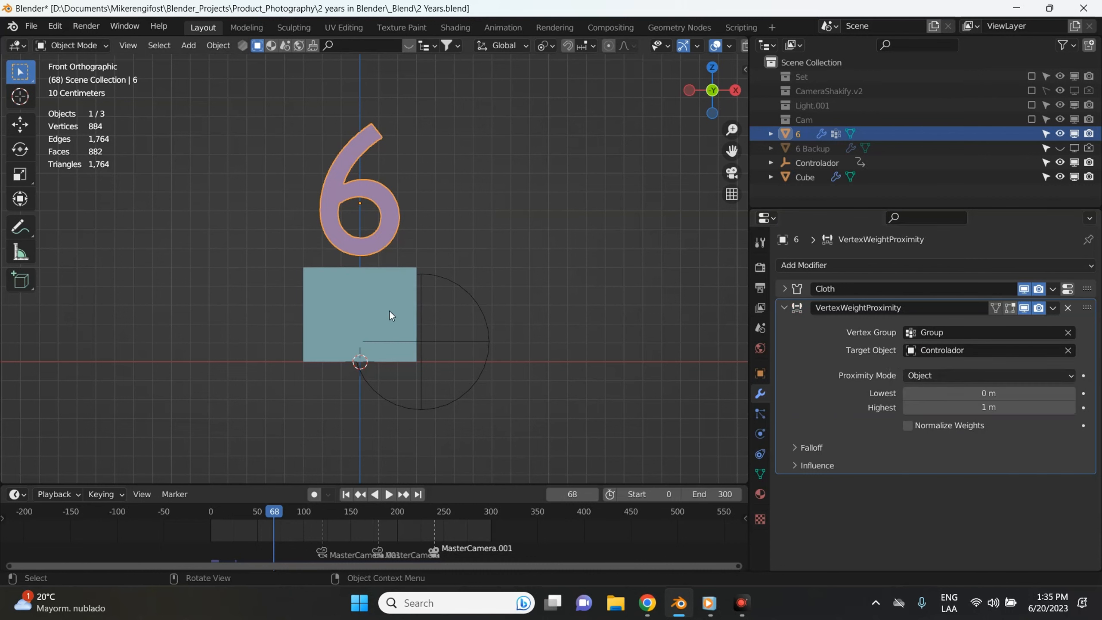
pyautogui.click(919, 375)
pyautogui.click(926, 409)
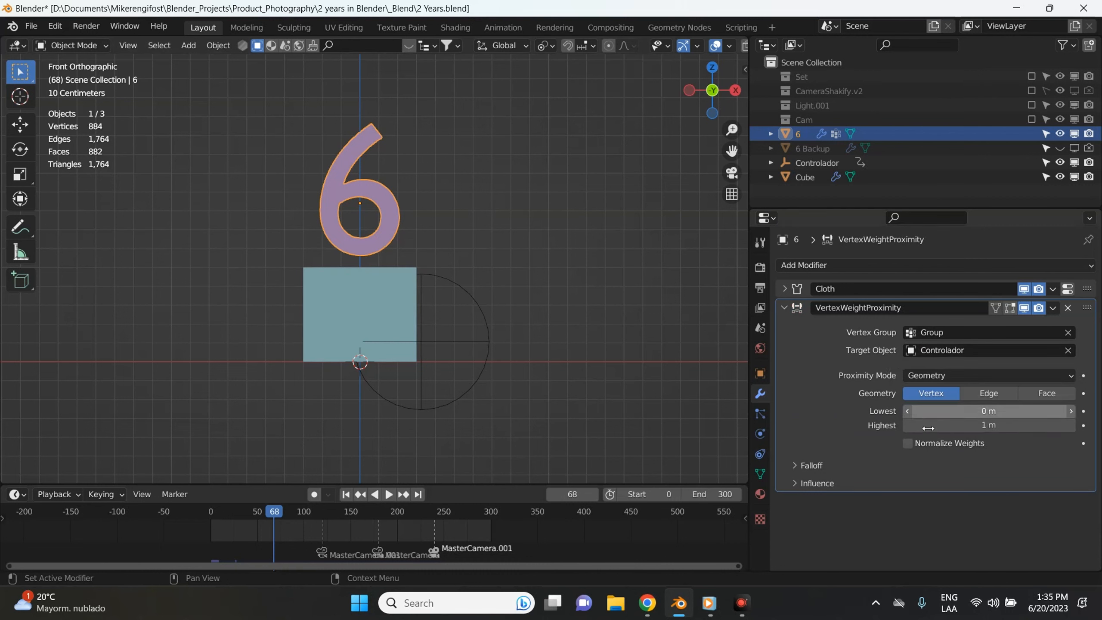
# Step: Display the 6 in Weight Paint mode with its Cloth modifier hidden in the viewport, and scrub the animation to frame 107
pyautogui.click(90, 46)
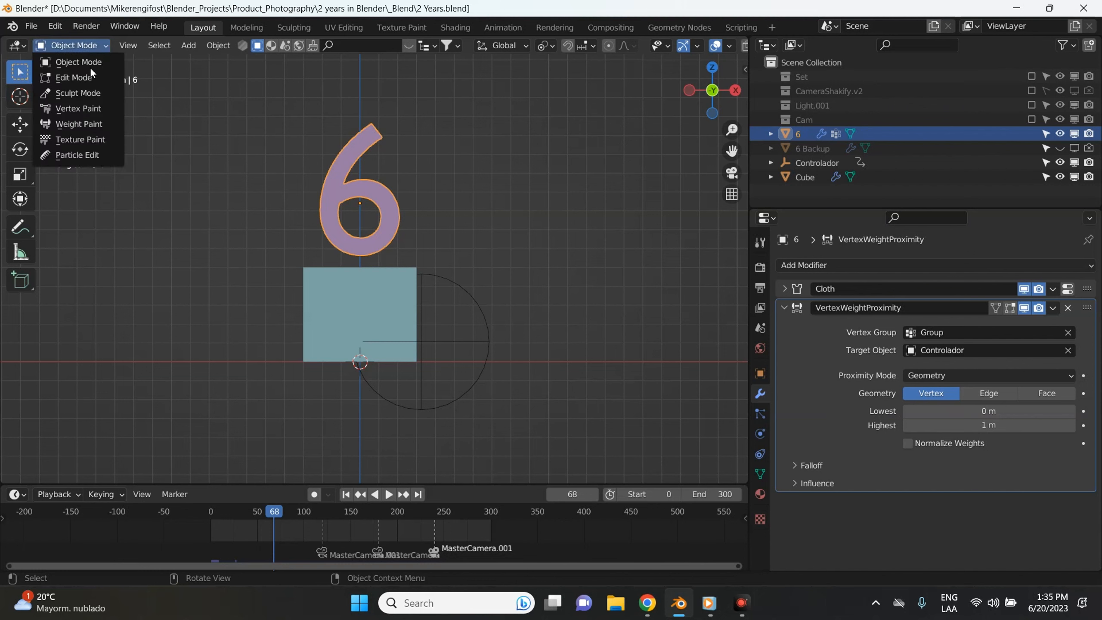
pyautogui.click(89, 127)
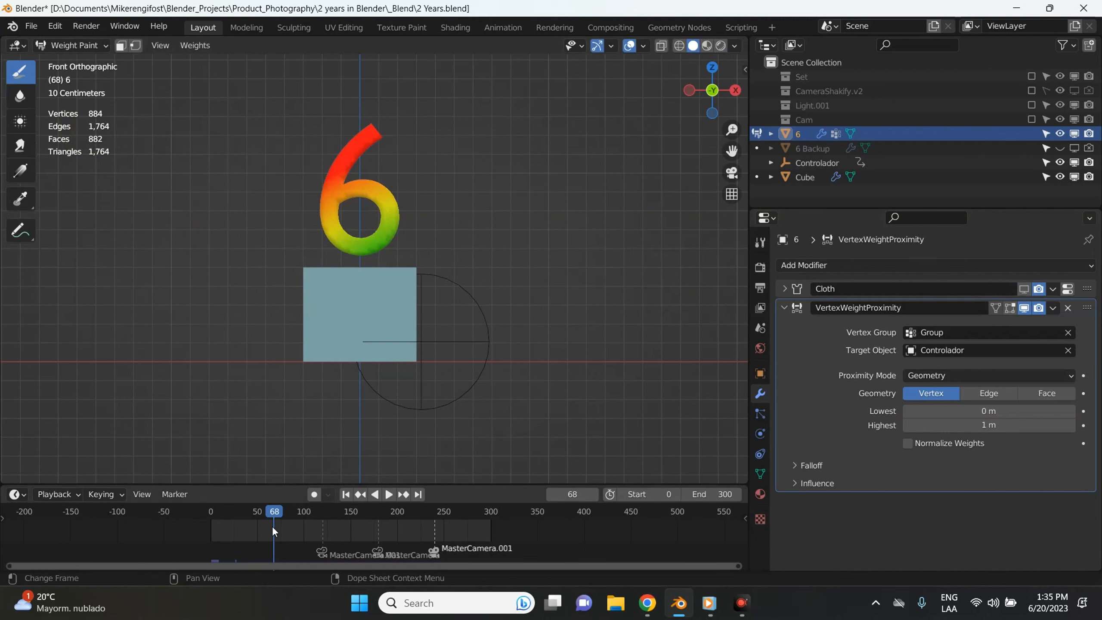
pyautogui.moveTo(268, 515); pyautogui.dragTo(310, 528)
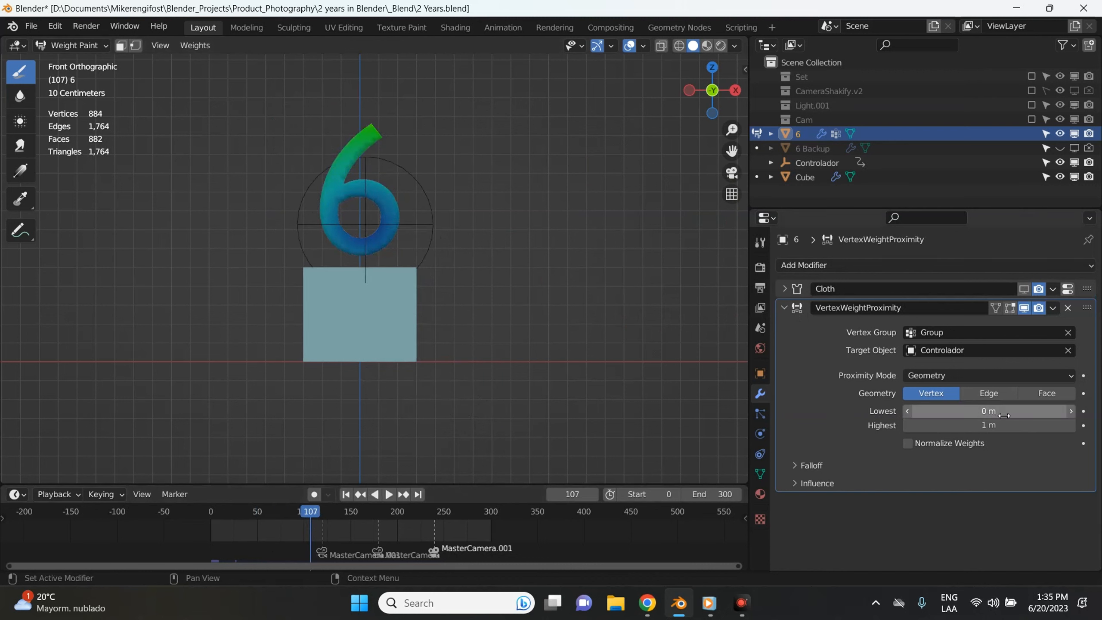
# Step: Set the proximity modifier's Lowest distance to 0.7 m and Highest to 0.9 m, scrubbing the timeline to check the weights
pyautogui.click(1071, 411)
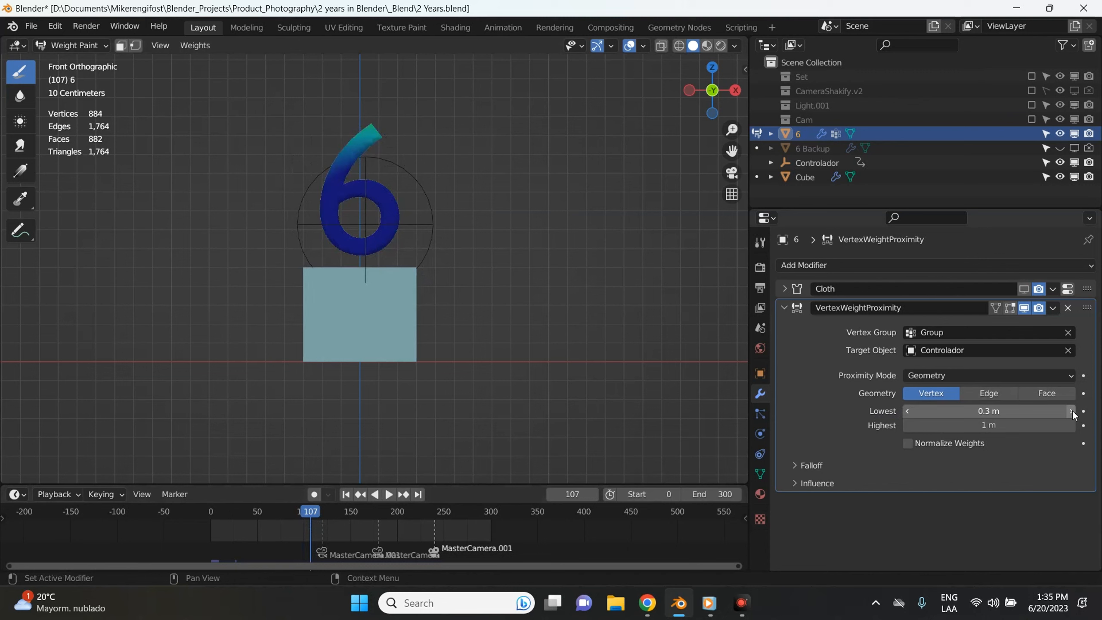
pyautogui.click(1071, 411)
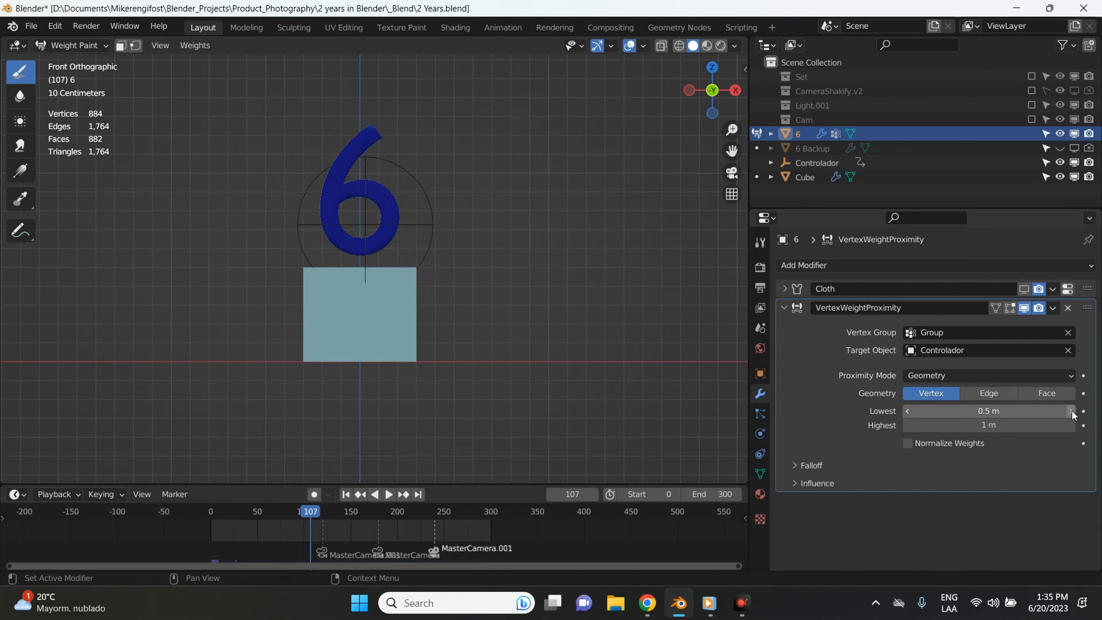
pyautogui.click(1071, 411)
pyautogui.click(1071, 411)
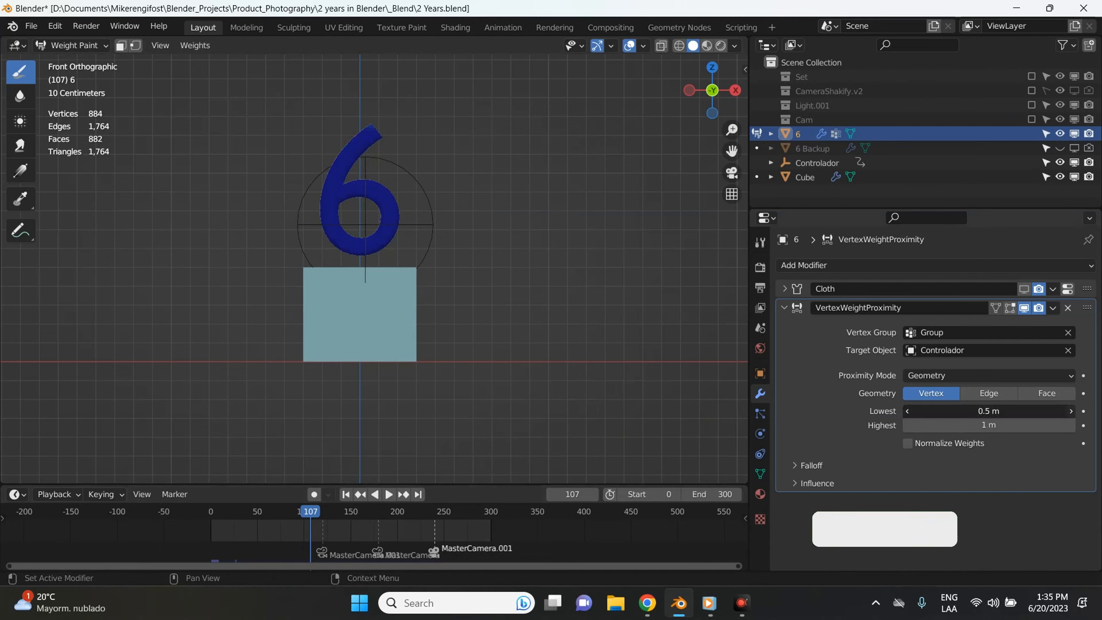
pyautogui.moveTo(315, 513); pyautogui.dragTo(239, 532)
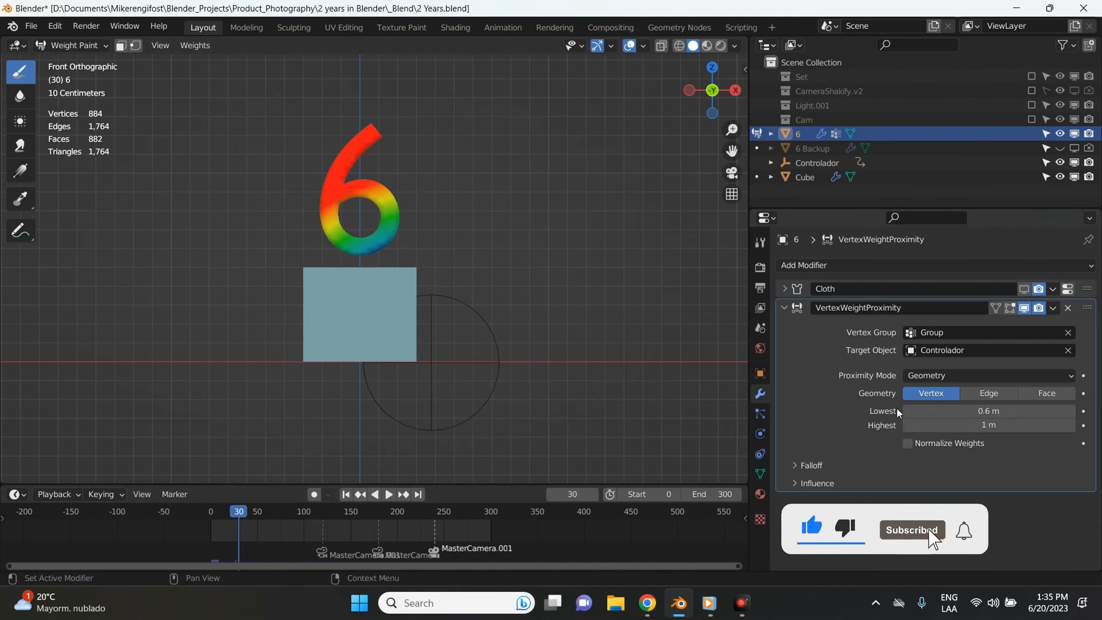
pyautogui.click(1071, 414)
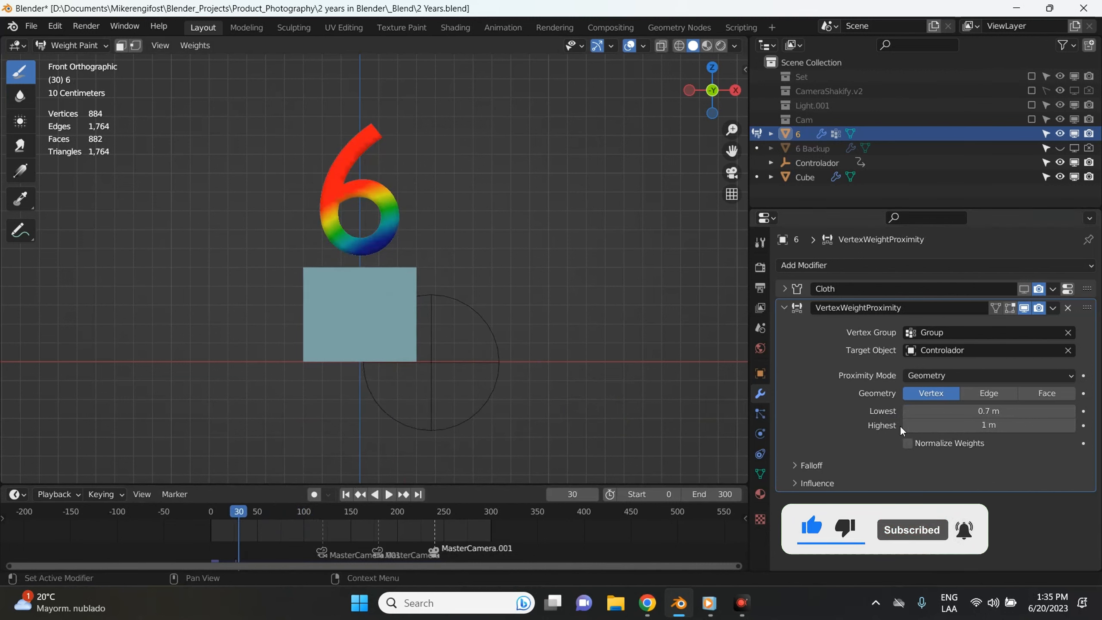
pyautogui.click(907, 426)
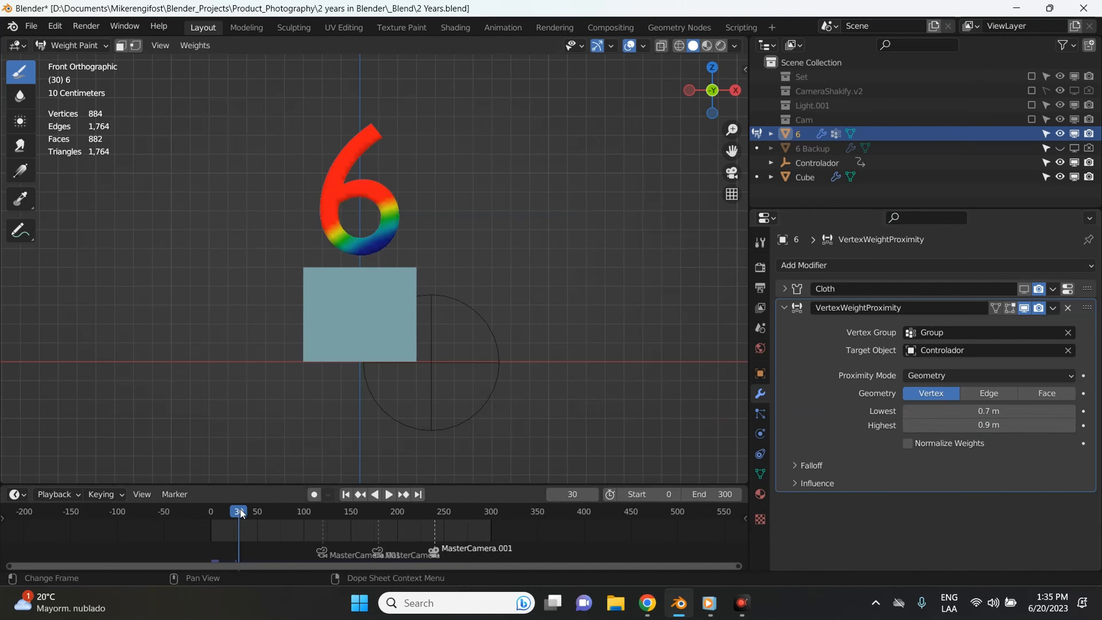
pyautogui.moveTo(262, 513)
pyautogui.mouseDown()
pyautogui.moveTo(346, 515)
pyautogui.moveTo(241, 521)
pyautogui.mouseUp()
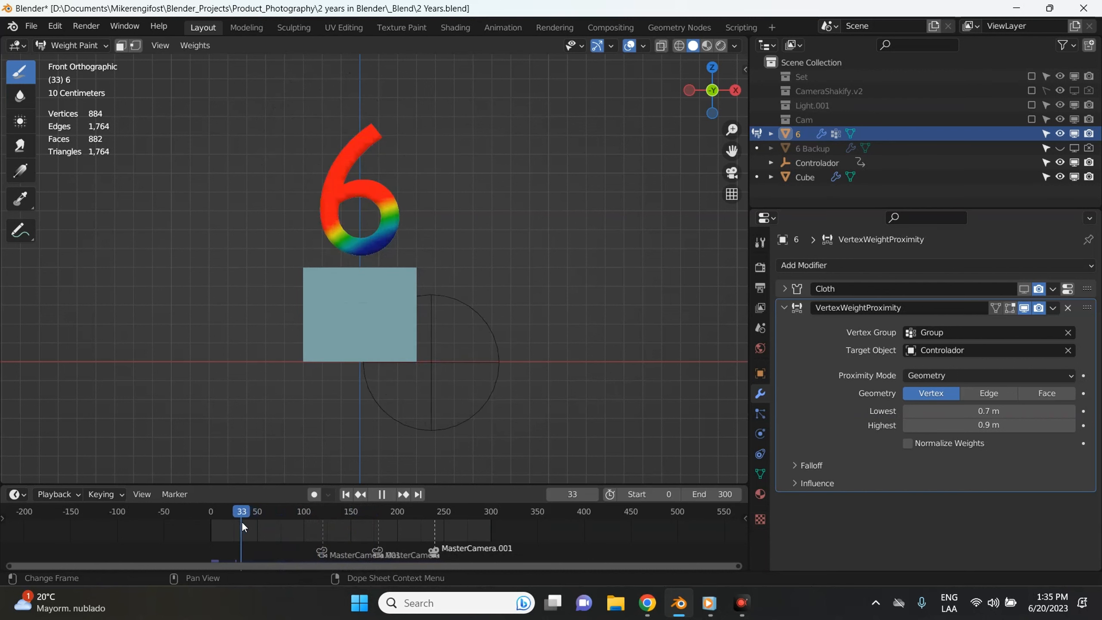
# Step: Try a closer proximity range on the 6, with Lowest at 0.6 m and Highest at 0.7 m
pyautogui.click(1069, 411)
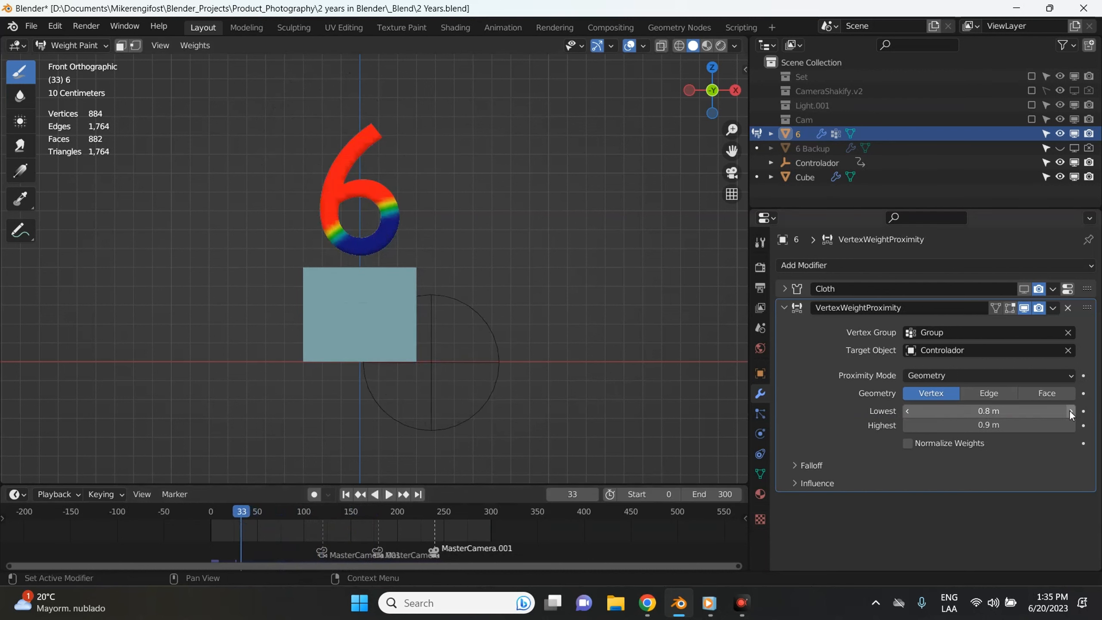
pyautogui.click(907, 424)
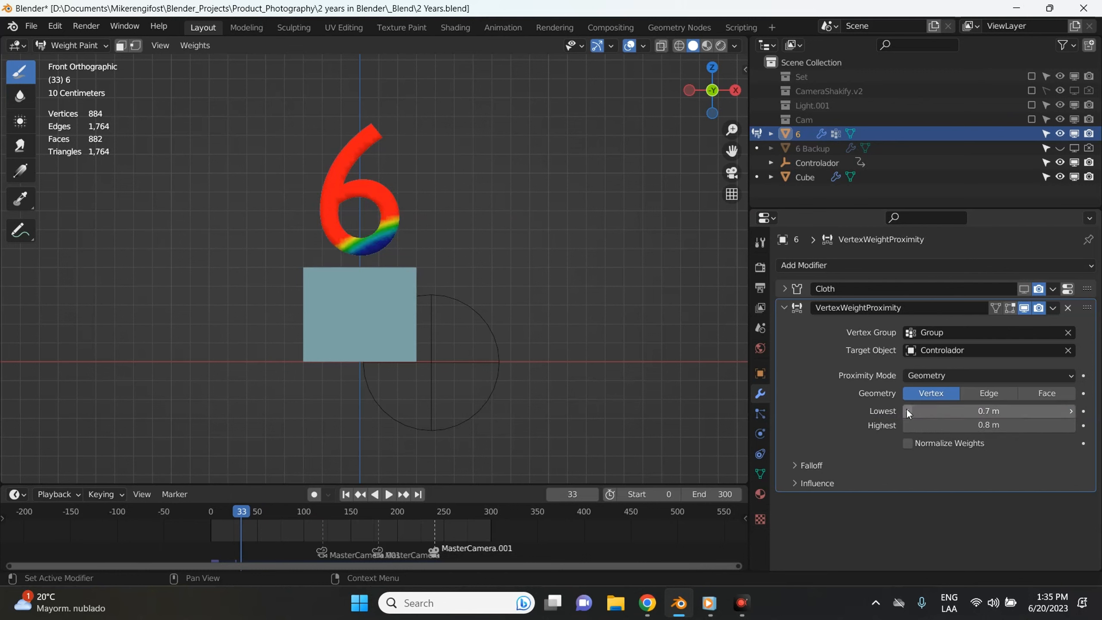
pyautogui.click(905, 409)
pyautogui.click(903, 420)
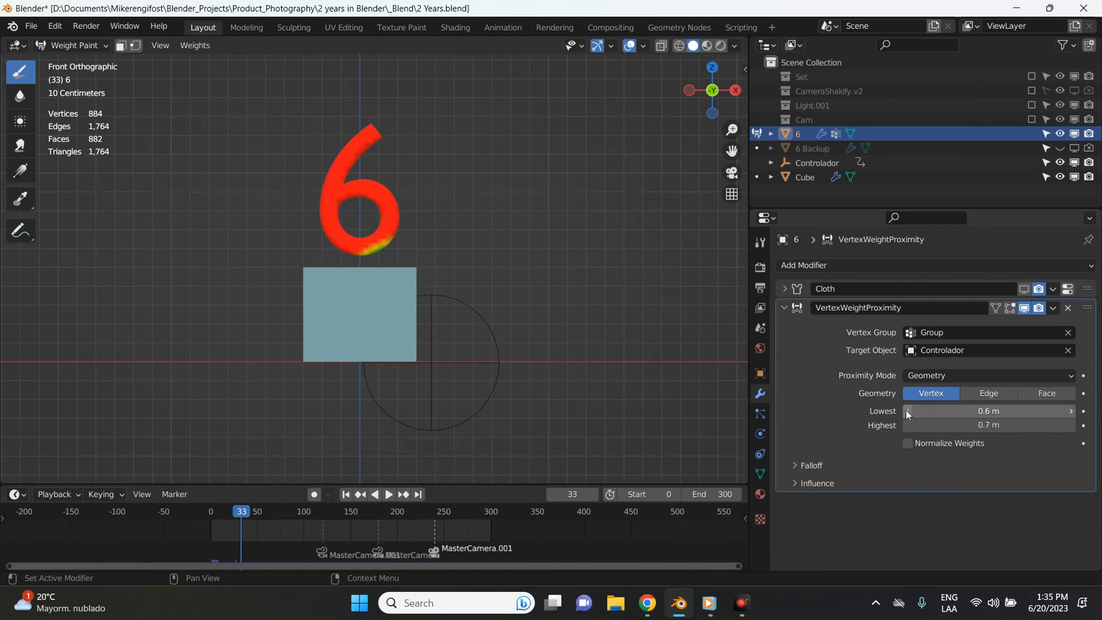
# Step: Set the proximity modifier's Highest distance to 0.5 m and Lowest to 0.4 m, previewing the weight transition up to frame 95
pyautogui.click(906, 425)
pyautogui.click(905, 425)
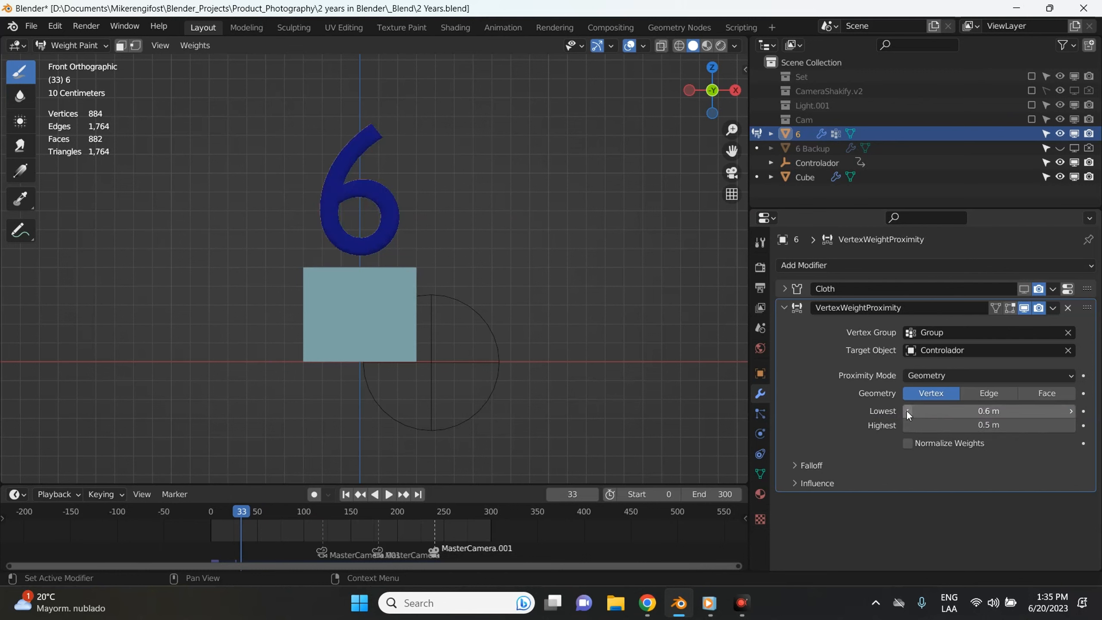
pyautogui.click(1070, 411)
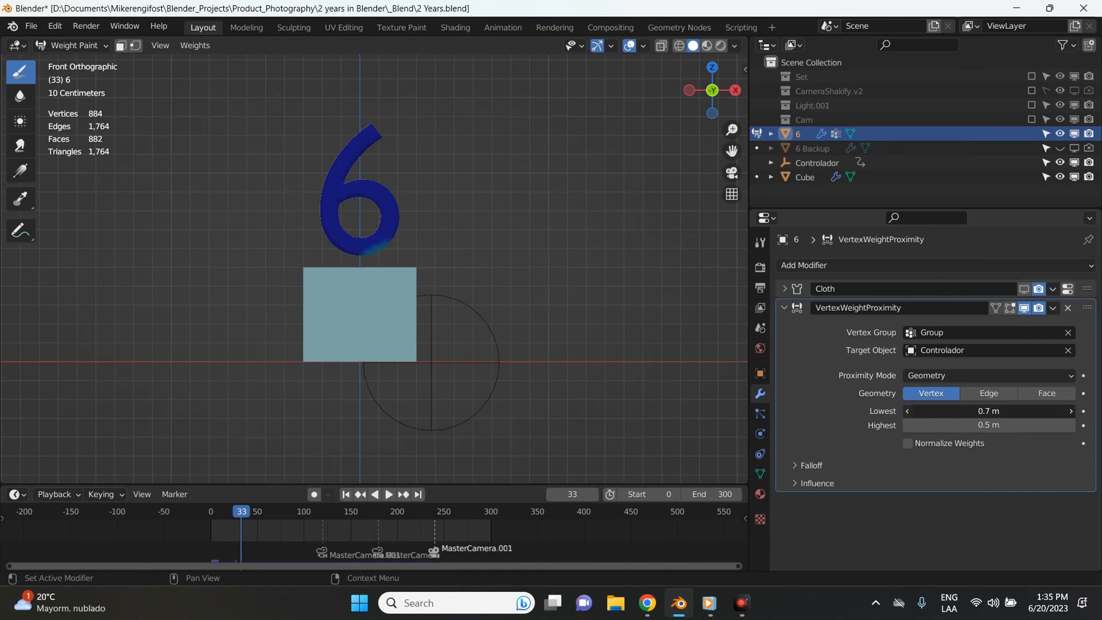
pyautogui.click(906, 410)
pyautogui.click(906, 411)
pyautogui.press('space')
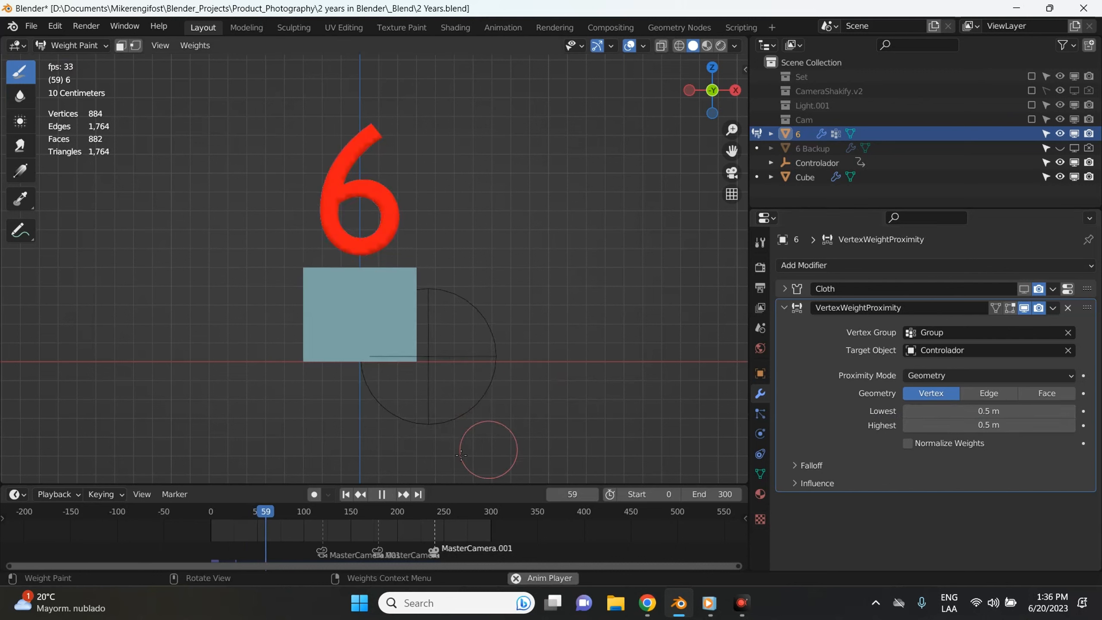
pyautogui.press('space')
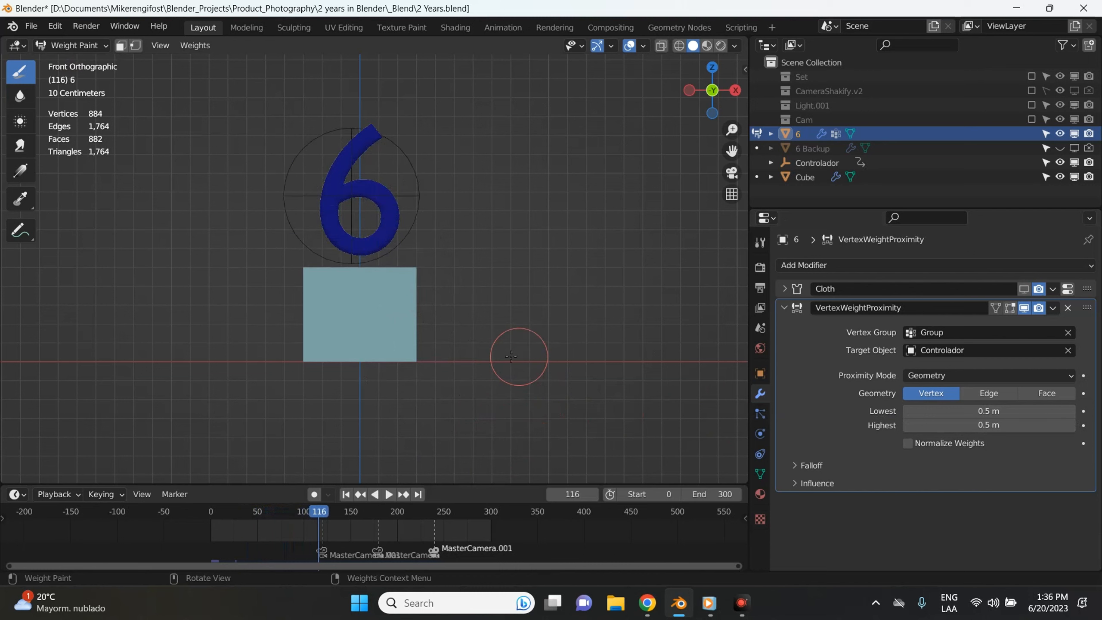
pyautogui.moveTo(319, 517); pyautogui.dragTo(299, 514)
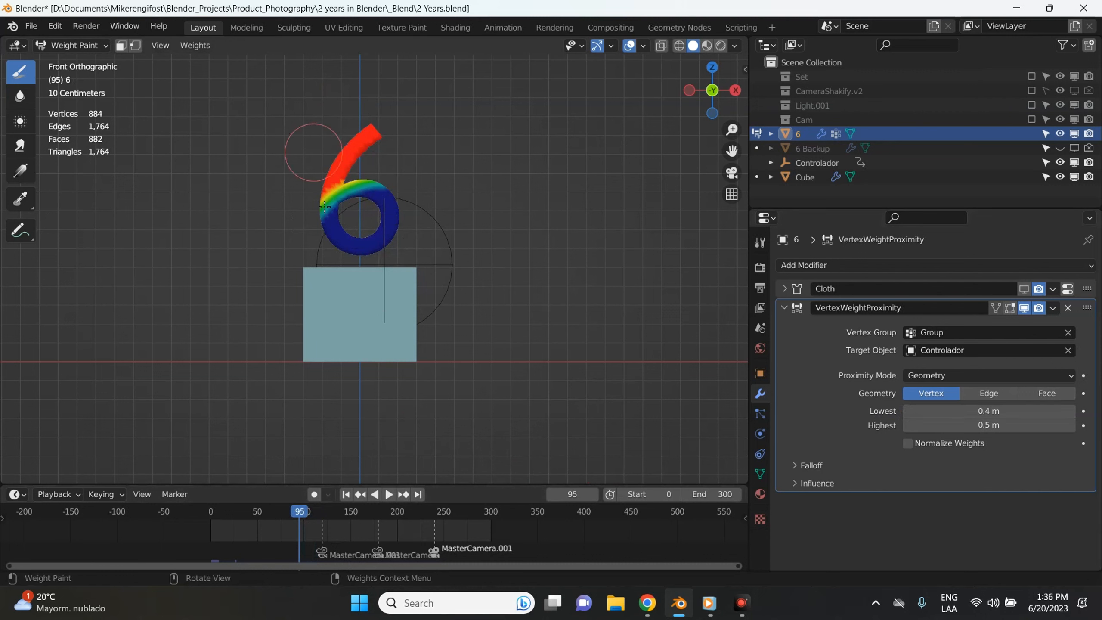
# Step: Set the proximity modifier's falloff type to Sphere and play the animation to check how the weights spread across the 6
pyautogui.click(800, 466)
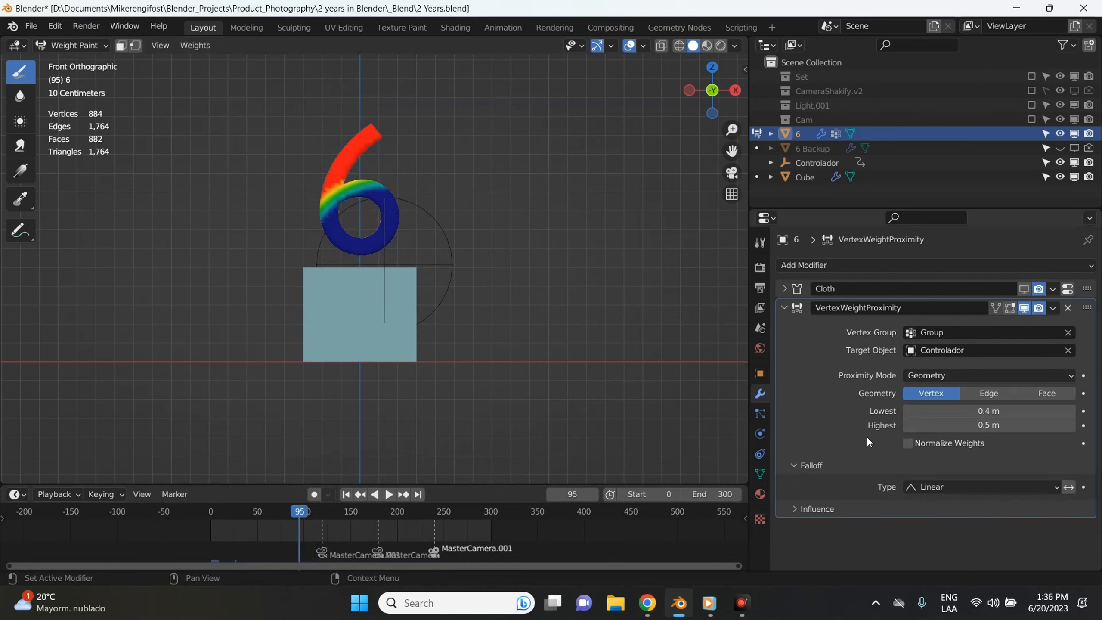
pyautogui.click(931, 486)
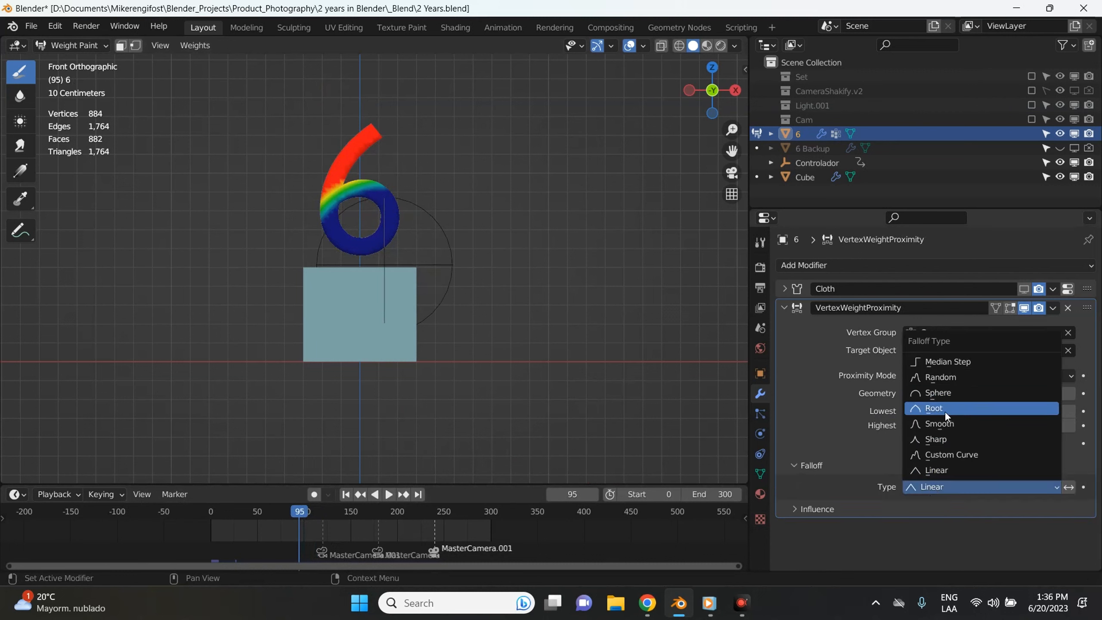
pyautogui.click(937, 392)
pyautogui.press('space')
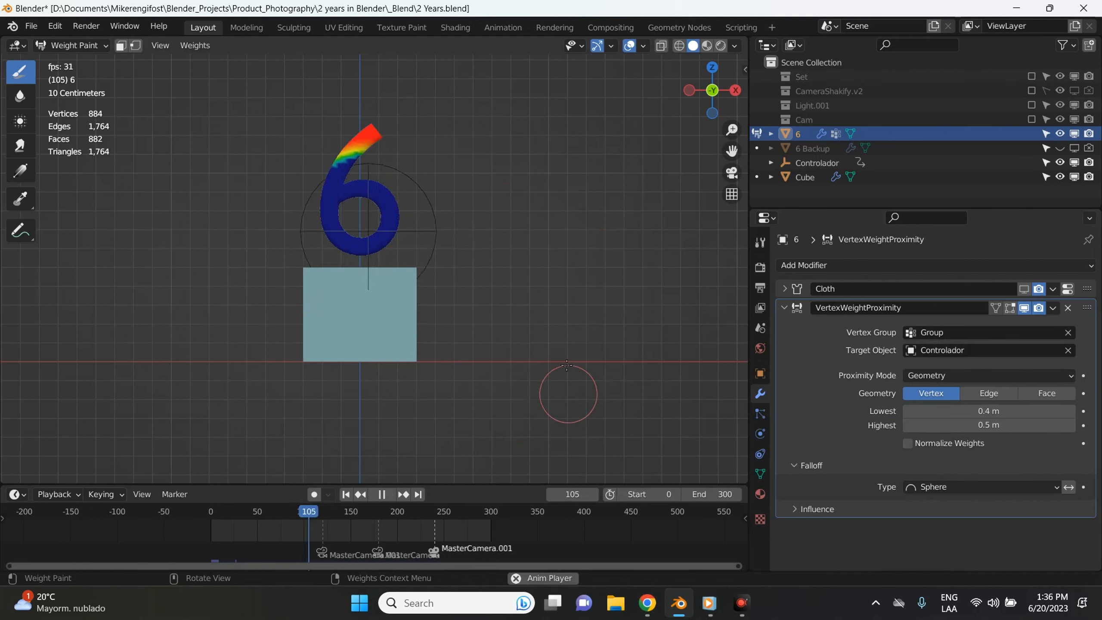
pyautogui.moveTo(305, 522); pyautogui.dragTo(251, 521)
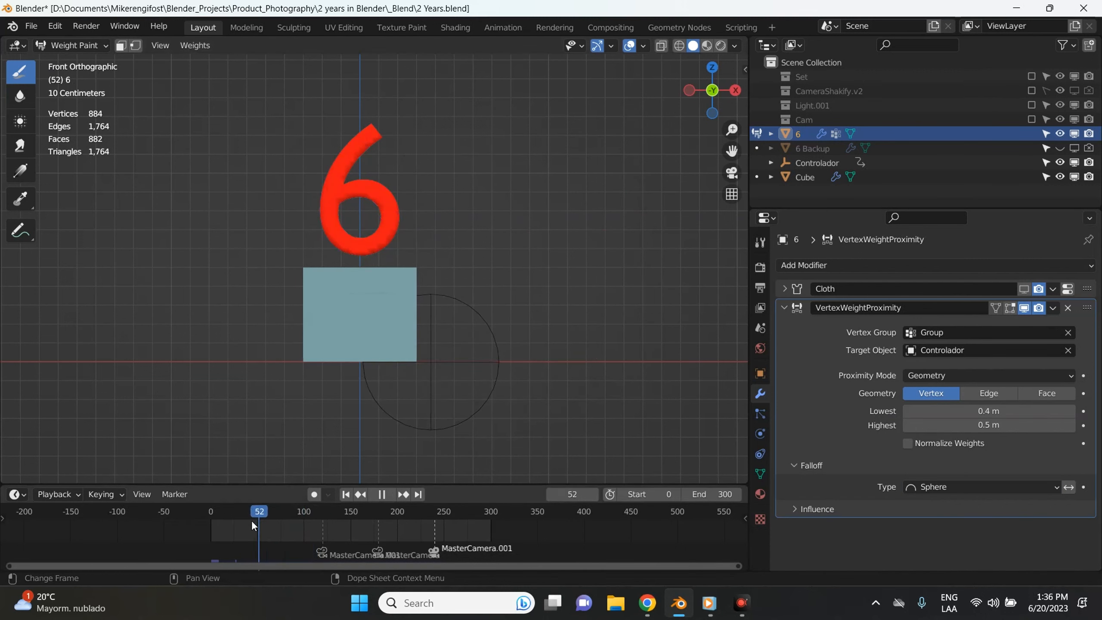
pyautogui.press('space')
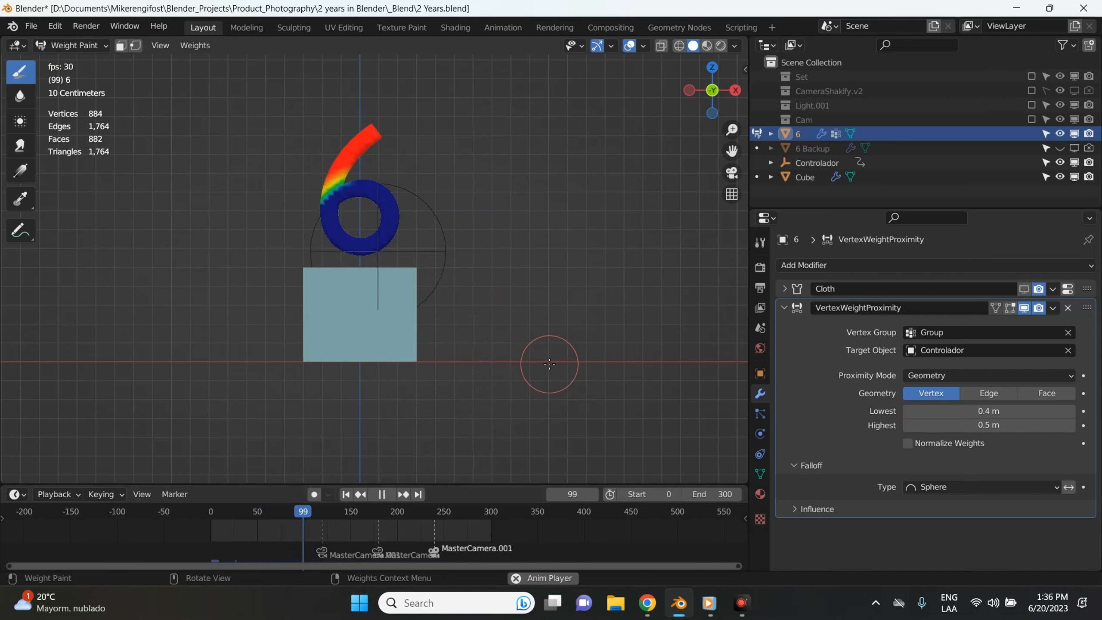
pyautogui.press('space')
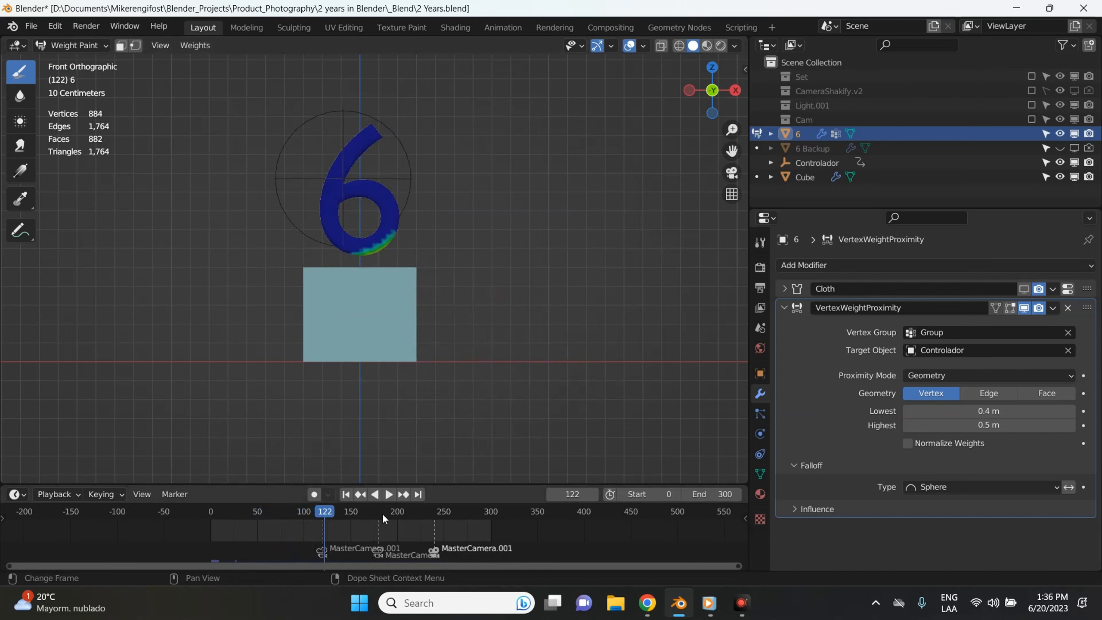
# Step: Return the timeline to frame 0 and save the project file
pyautogui.click(347, 495)
pyautogui.hotkey('ctrl', 's')
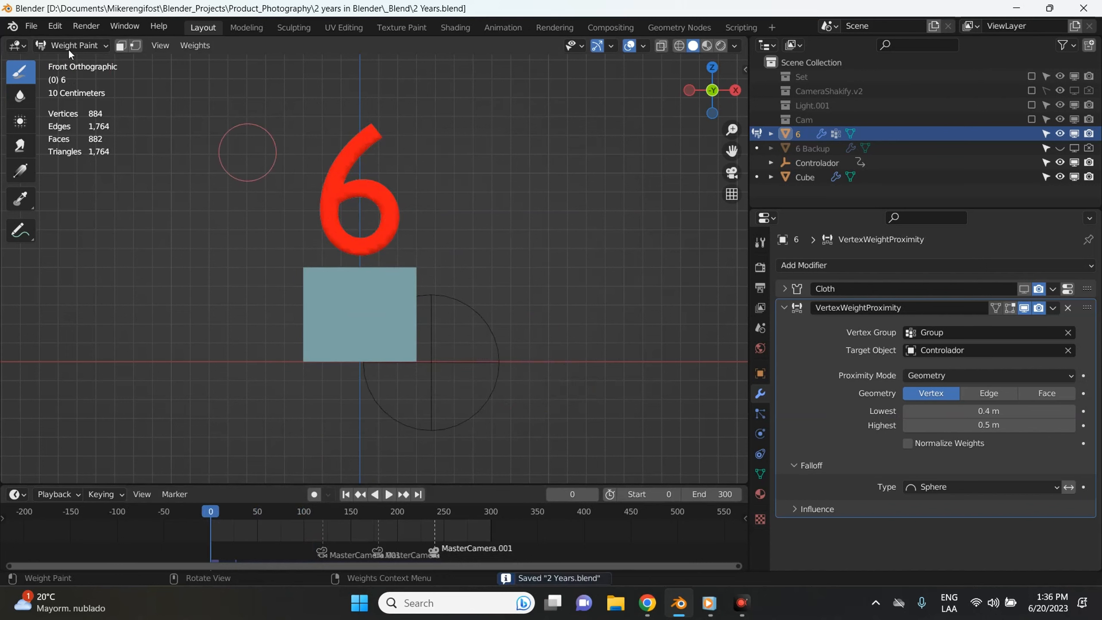
# Step: Switch the 6 from Weight Paint back to Object Mode
pyautogui.click(68, 45)
pyautogui.click(76, 60)
pyautogui.scroll(1, 350, 197)
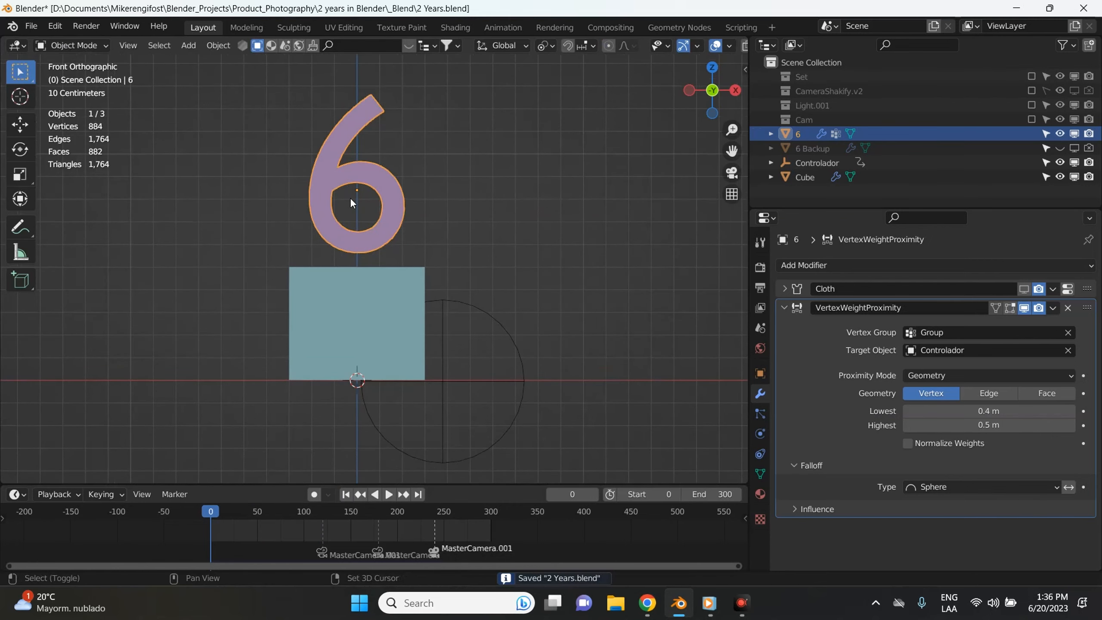
# Step: Enable the Cloth modifier's viewport display on the 6 and play the animation to test the simulation
pyautogui.click(784, 308)
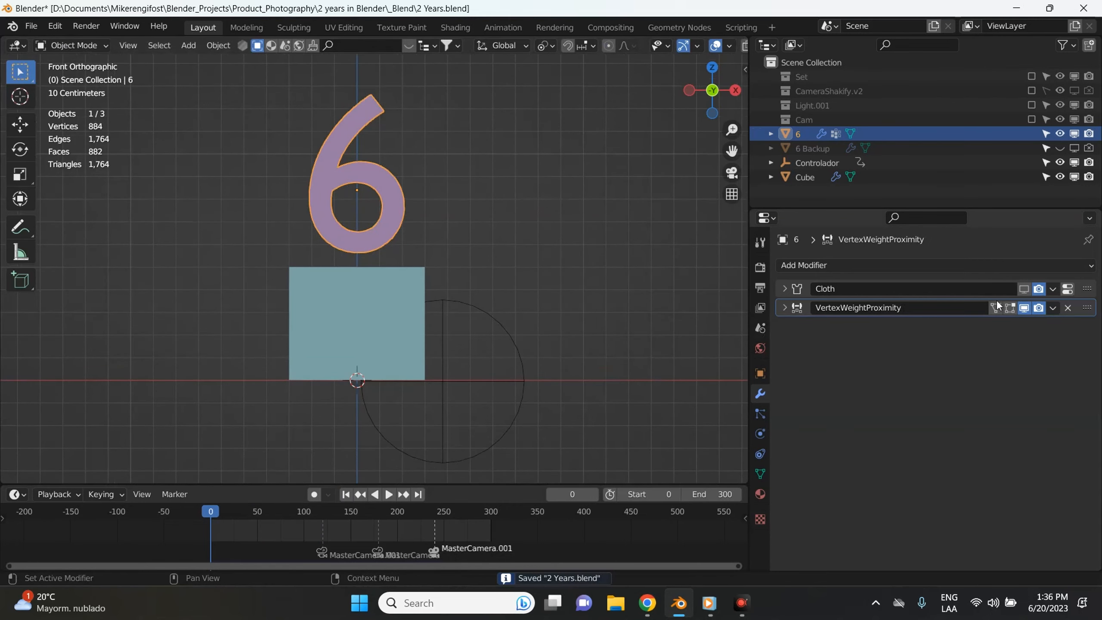
pyautogui.click(1024, 289)
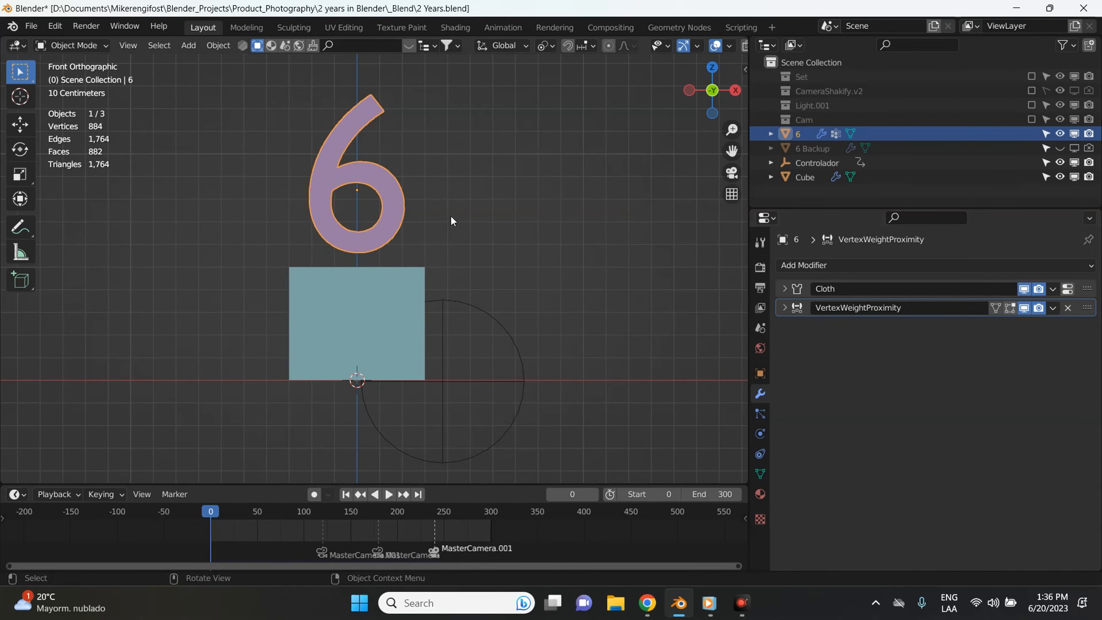
pyautogui.scroll(1, 450, 215)
pyautogui.press('space')
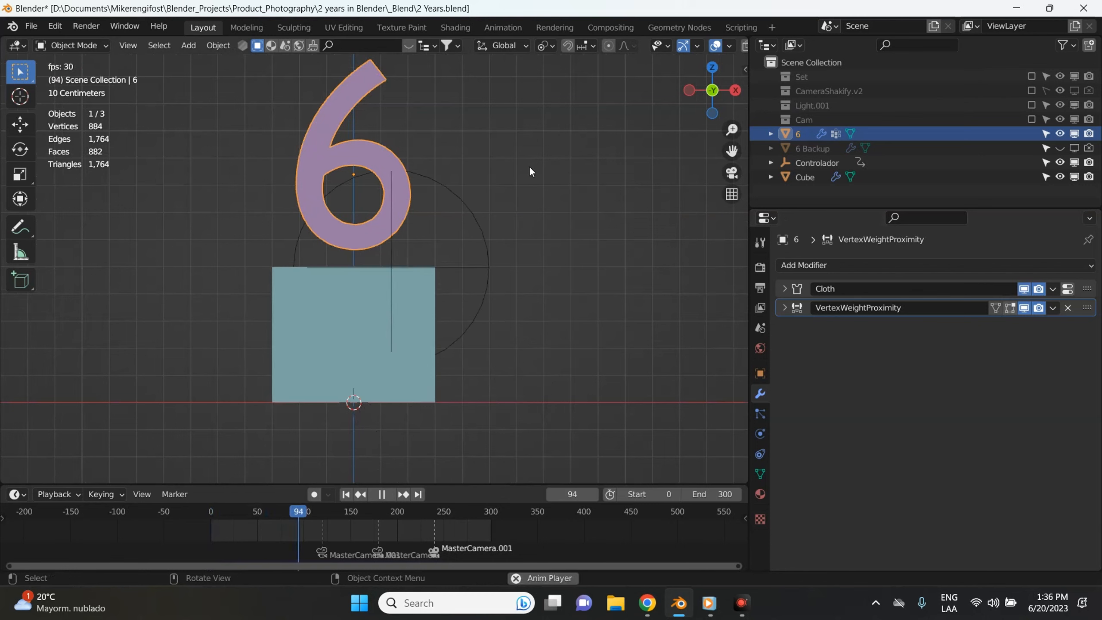
pyautogui.press('space')
pyautogui.press('space')
pyautogui.press('space')
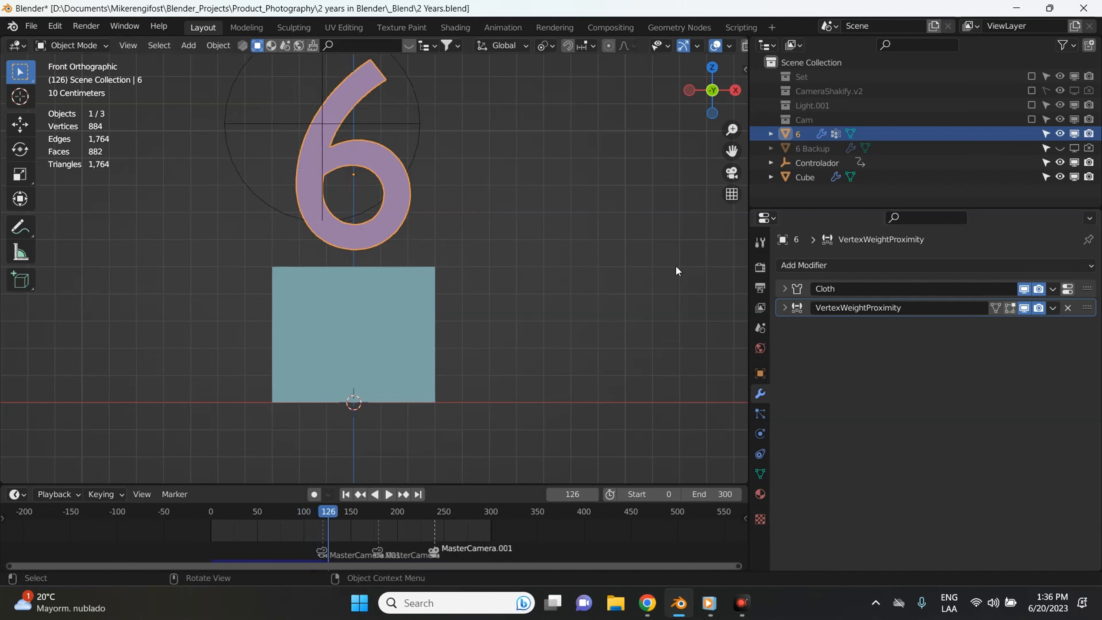
pyautogui.press('space')
pyautogui.press('space')
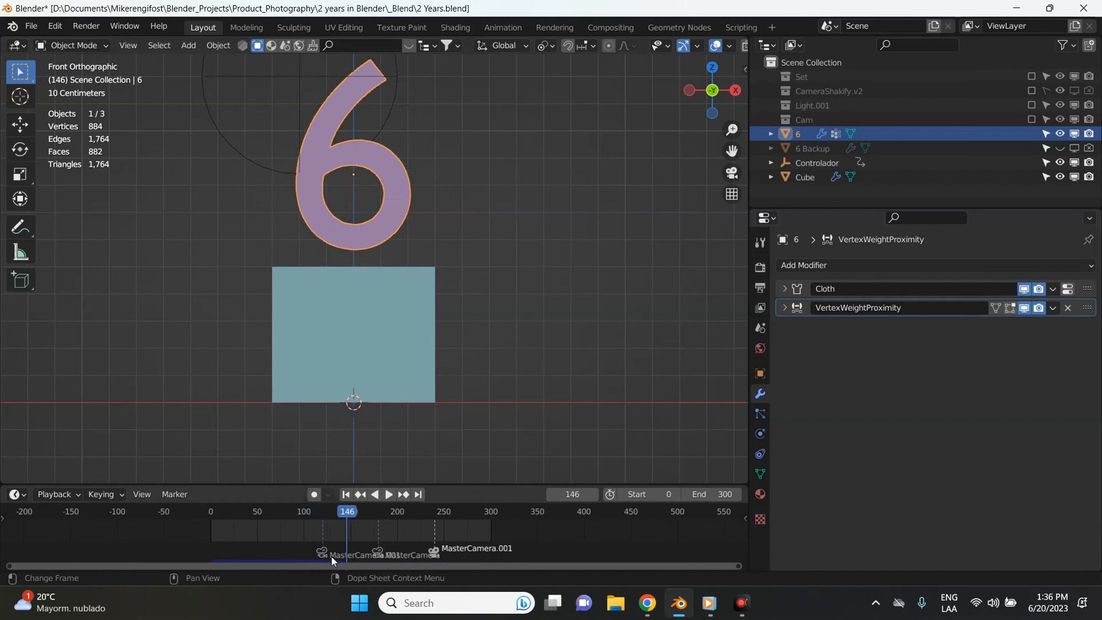
# Step: Return to frame 0, place the VertexWeightProximity modifier above Cloth in the stack, and replay the simulation
pyautogui.click(345, 495)
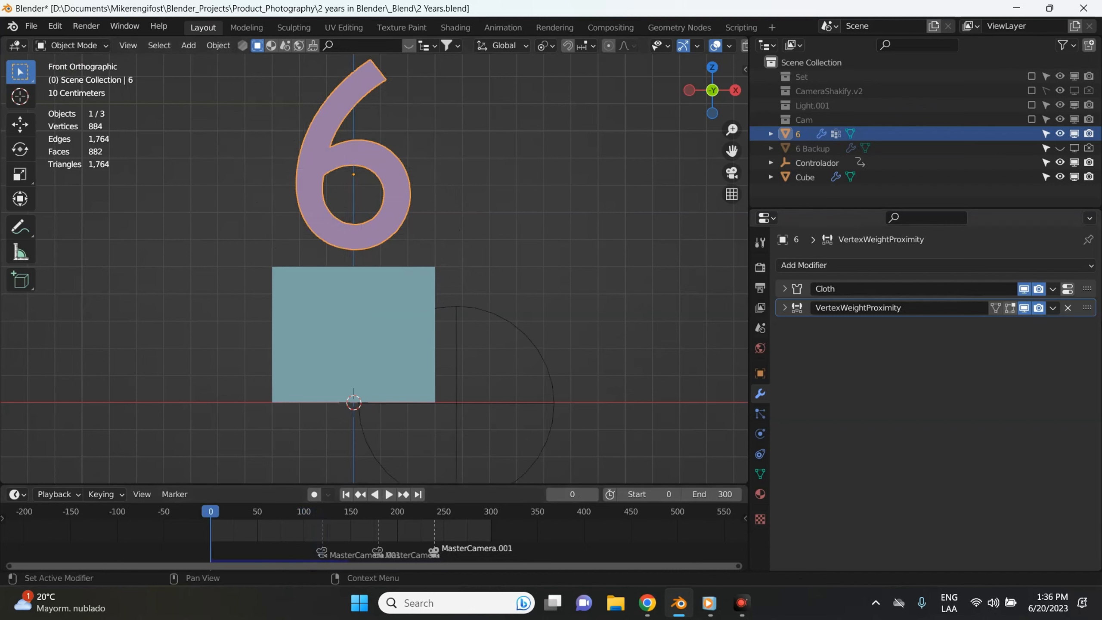
pyautogui.moveTo(1086, 309); pyautogui.dragTo(1089, 283)
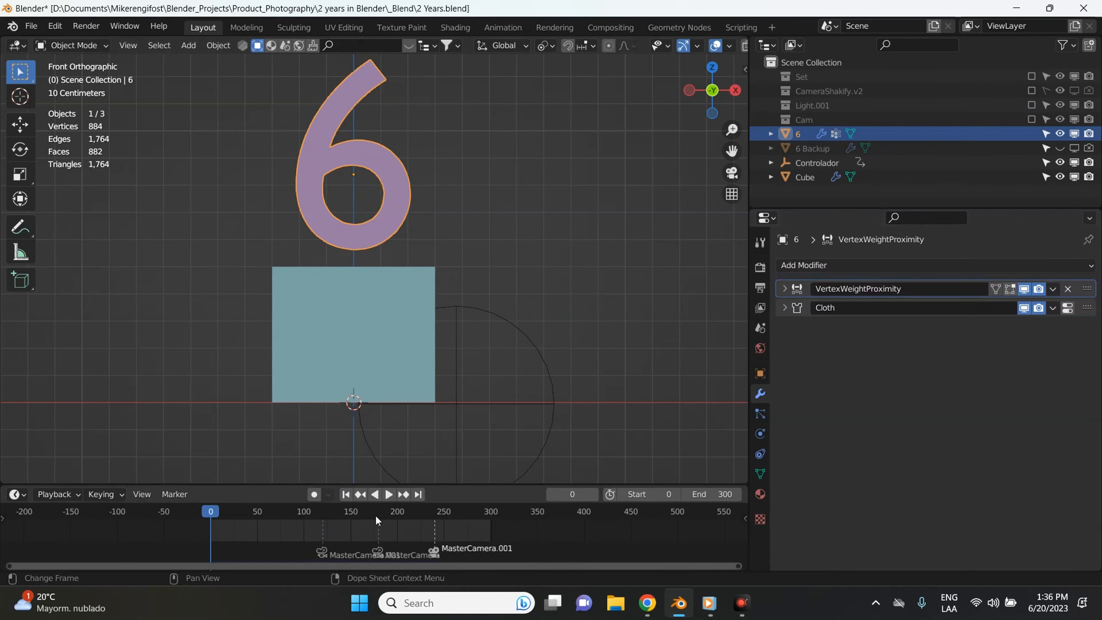
pyautogui.press('space')
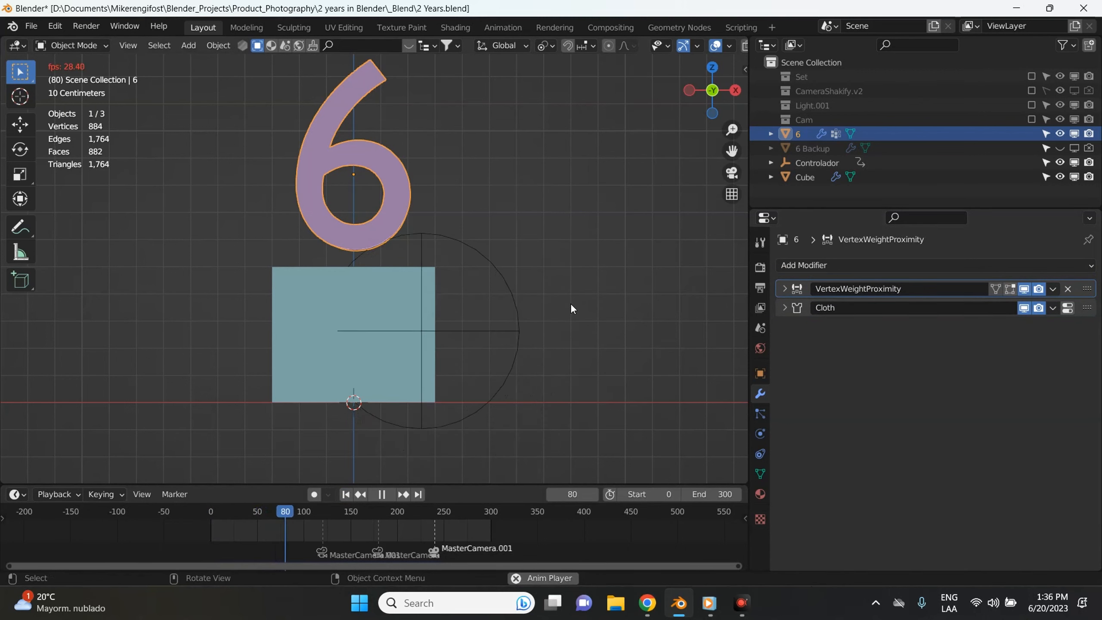
pyautogui.press('space')
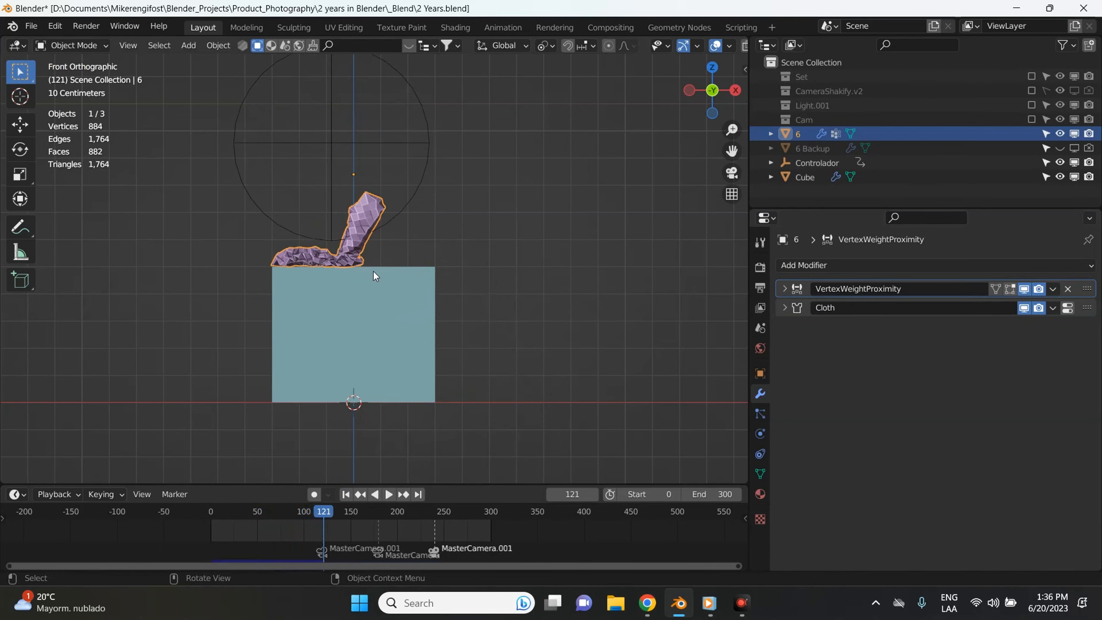
# Step: Replay the simulation from frame 0 and examine how the 6 collapses in perspective between frames 76 and 107
pyautogui.click(346, 494)
pyautogui.press('space')
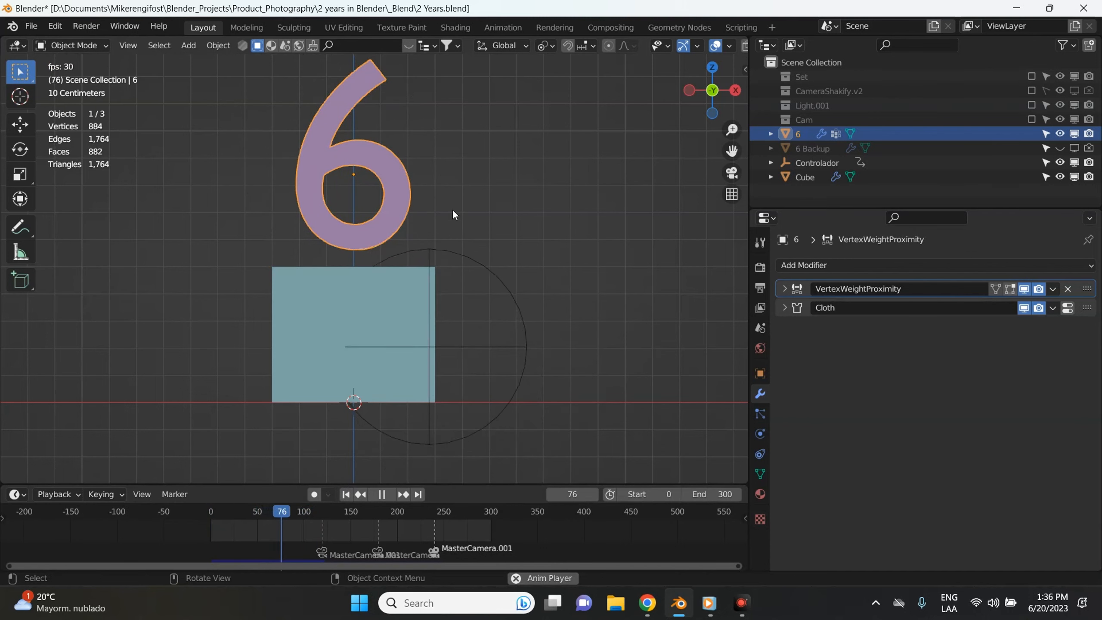
pyautogui.press('space')
pyautogui.moveTo(403, 169); pyautogui.dragTo(391, 260, button='middle')
pyautogui.press('space')
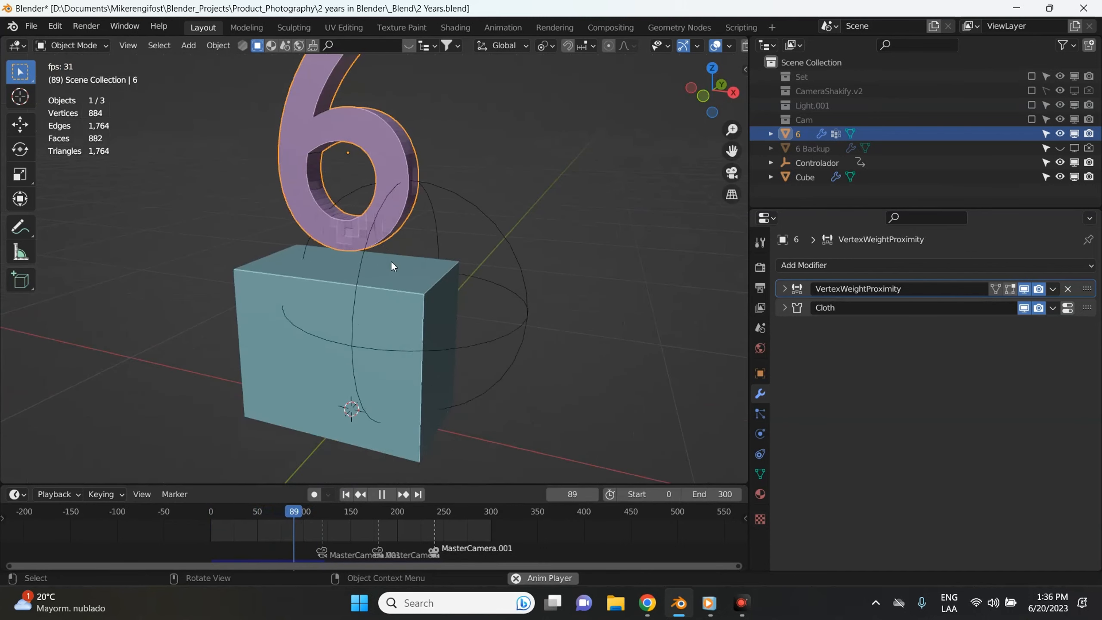
pyautogui.press('space')
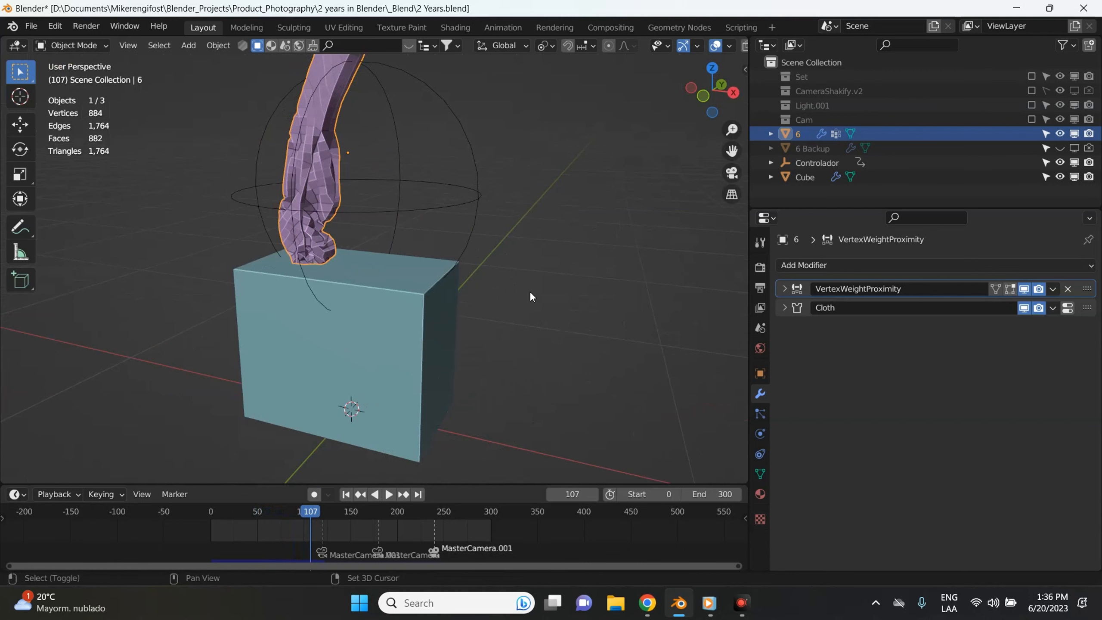
pyautogui.keyDown('shift'); pyautogui.moveTo(532, 250); pyautogui.dragTo(517, 314, button='middle'); pyautogui.keyUp('shift')
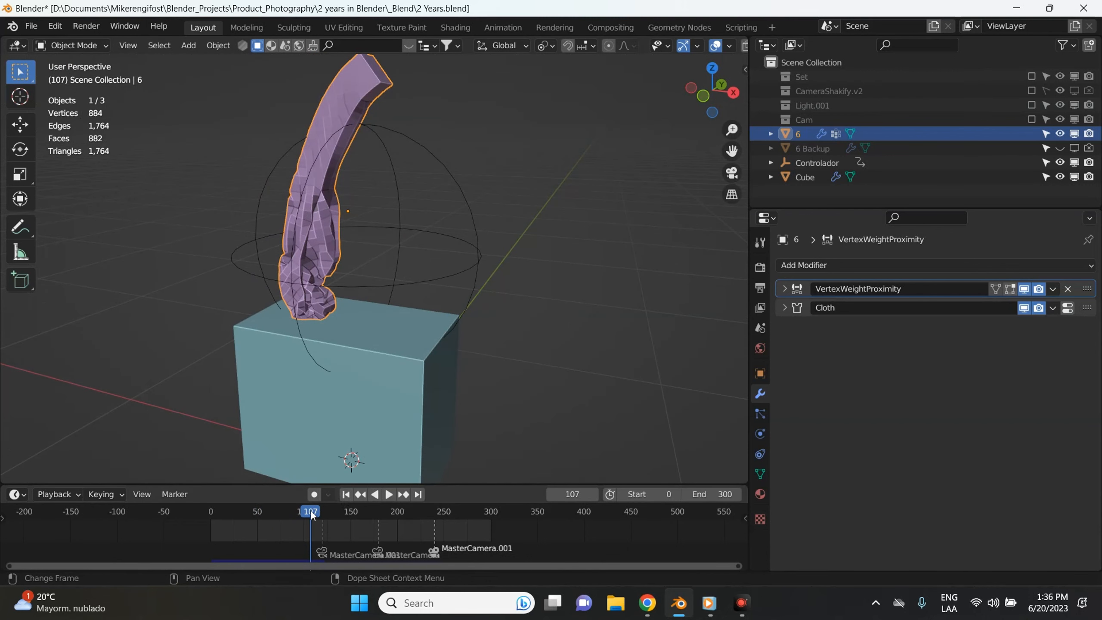
pyautogui.moveTo(313, 515)
pyautogui.mouseDown()
pyautogui.moveTo(276, 515)
pyautogui.moveTo(296, 511)
pyautogui.mouseUp()
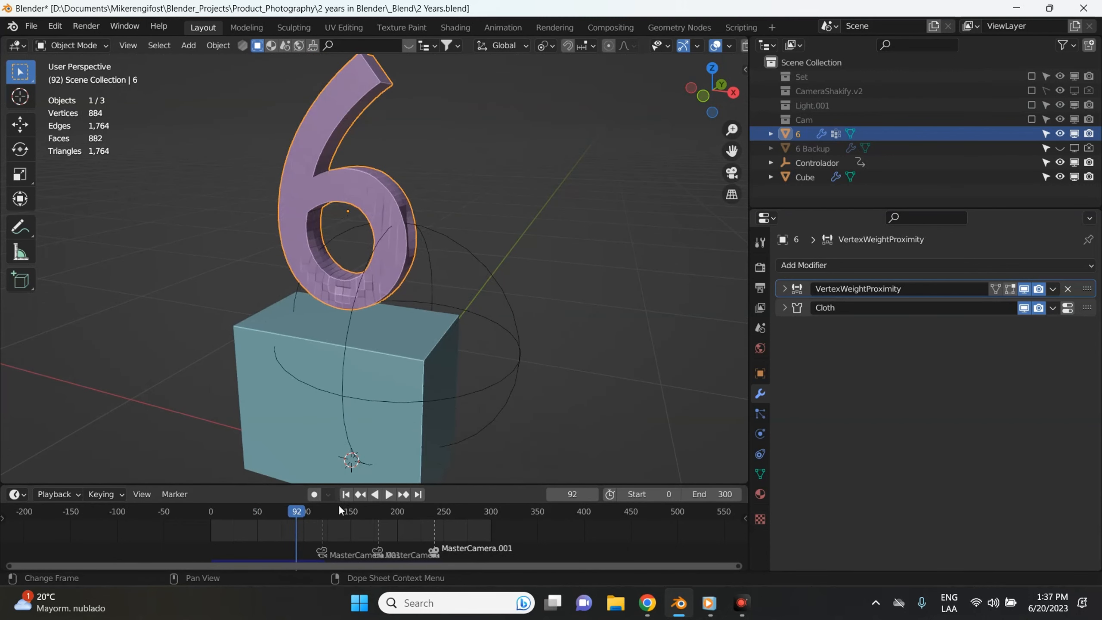
# Step: Set the 6's cloth Shrinking Factor to -0.5 and play the simulation from frame 0
pyautogui.click(759, 433)
pyautogui.click(810, 353)
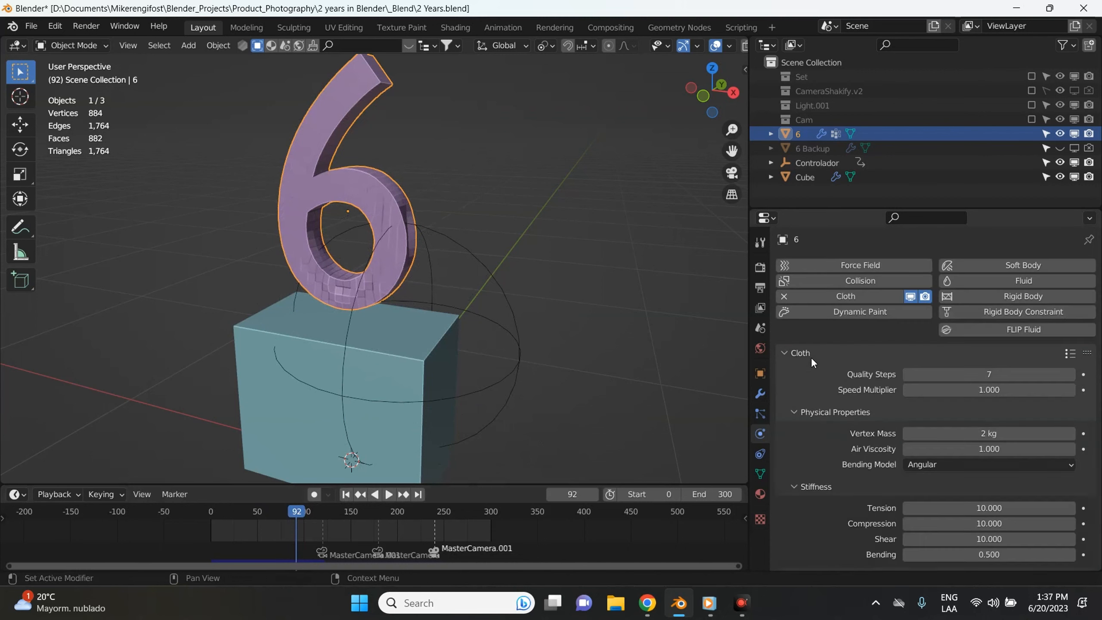
pyautogui.scroll(-20, 956, 432)
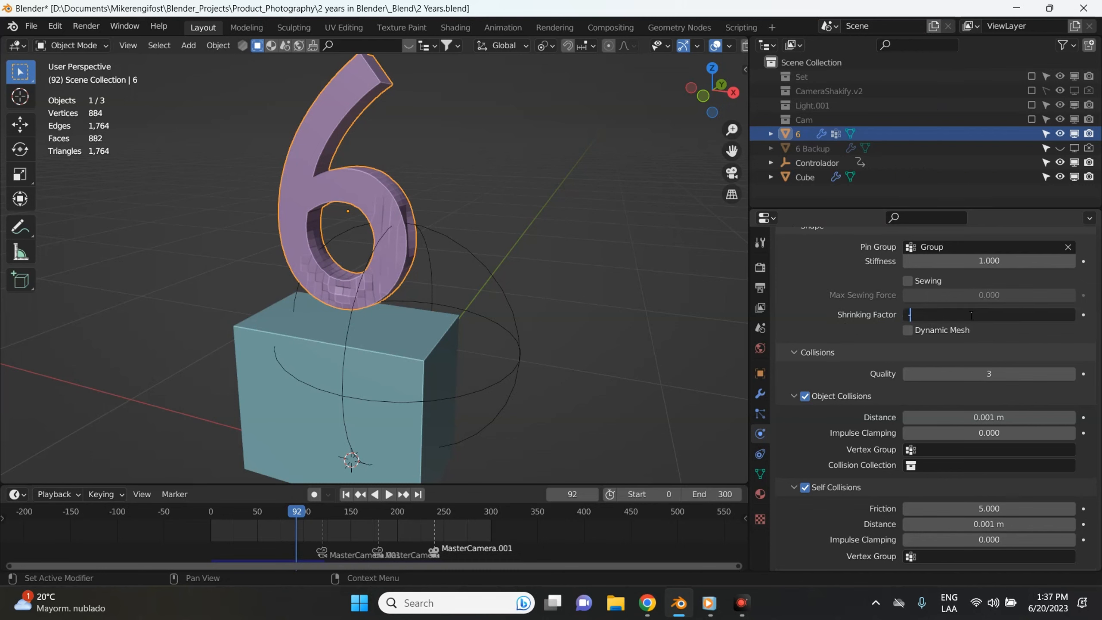
pyautogui.write('0.5')
pyautogui.press('Return')
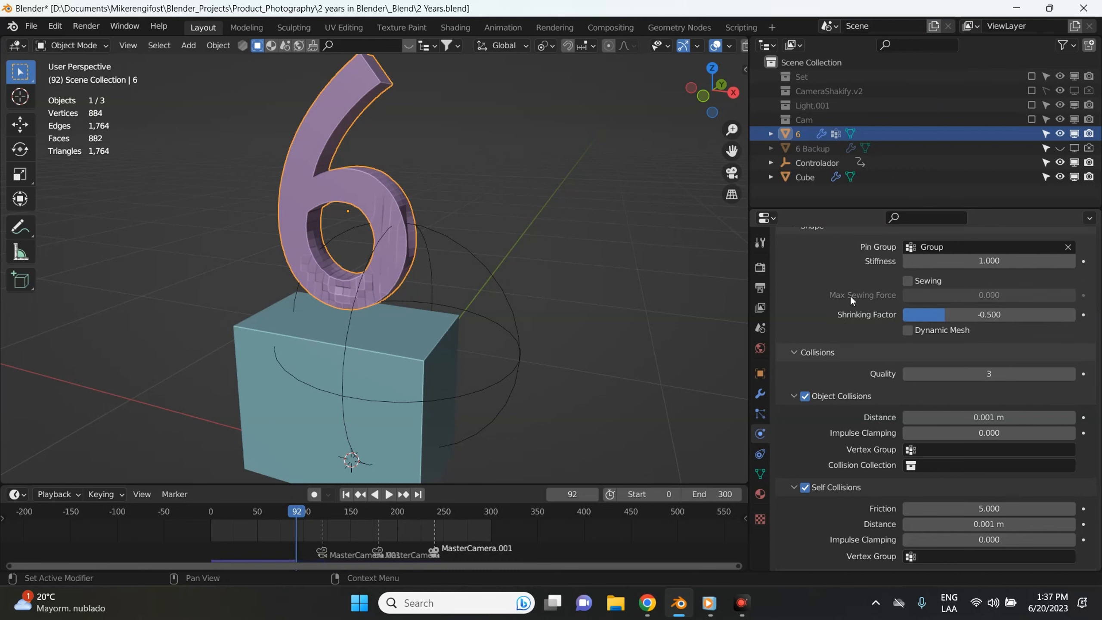
pyautogui.click(346, 494)
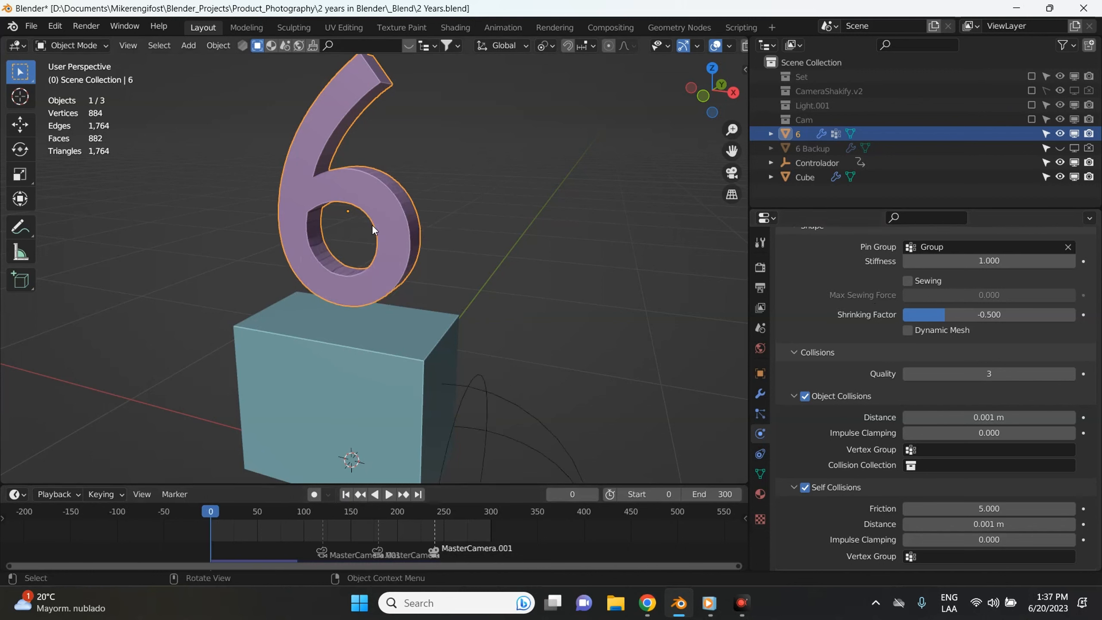
pyautogui.press('space')
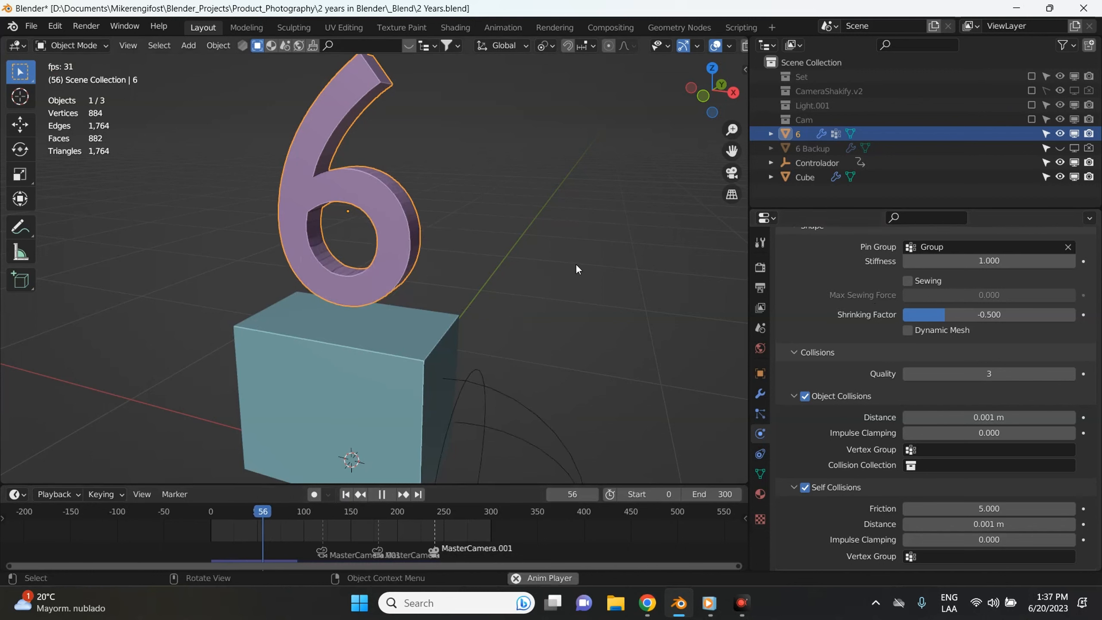
pyautogui.press('space')
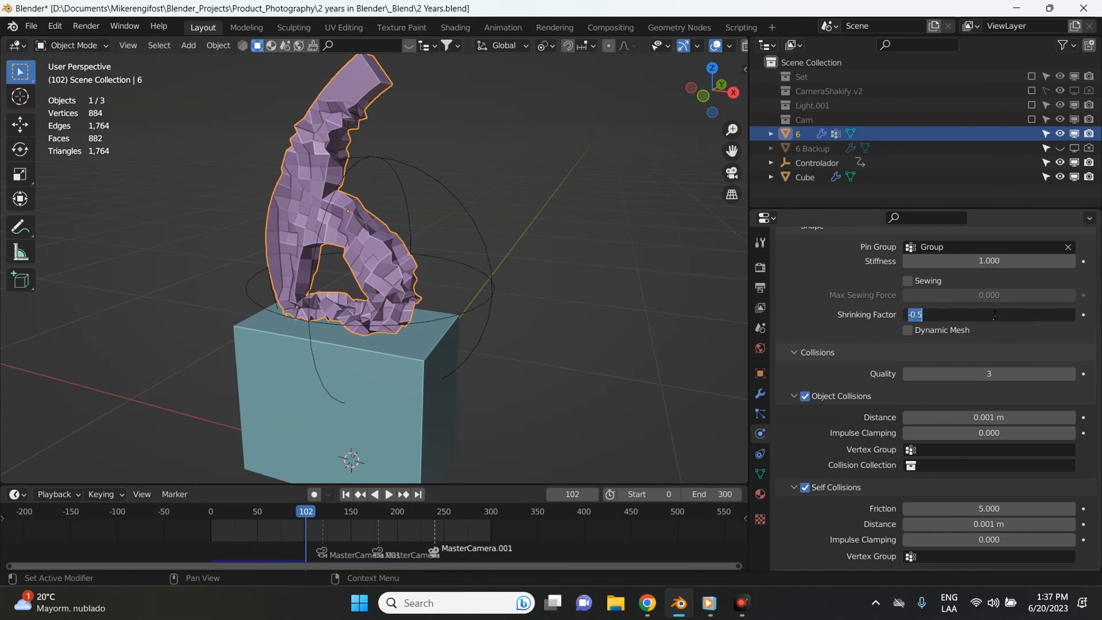
# Step: Try a cloth Shrinking Factor of -1 on the 6 and play the simulation from frame 0
pyautogui.write('1')
pyautogui.press('Return')
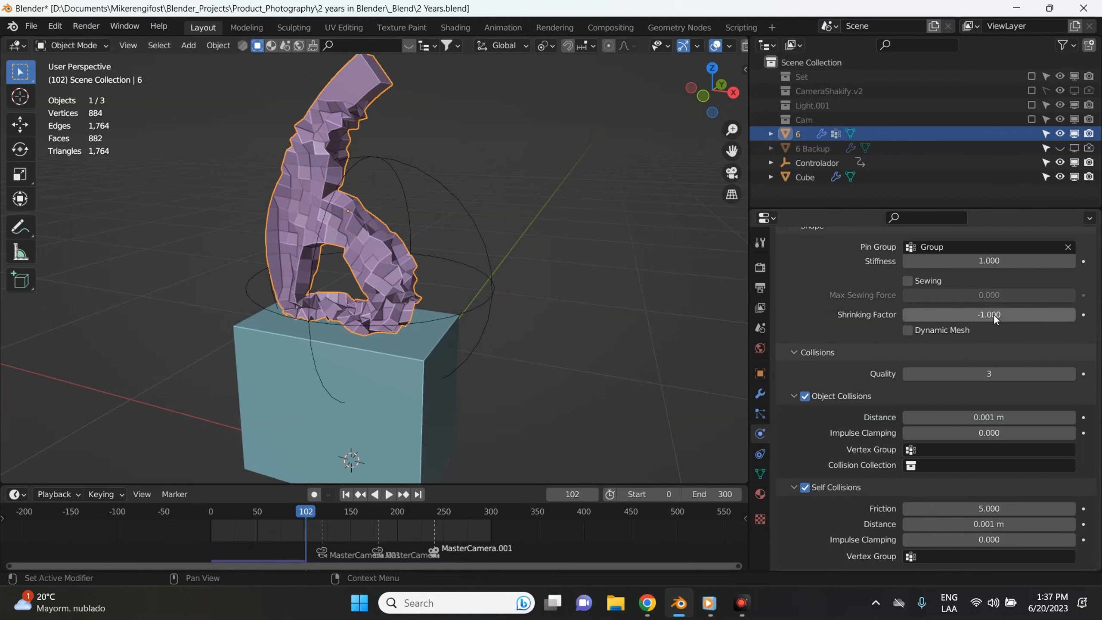
pyautogui.click(349, 496)
pyautogui.press('space')
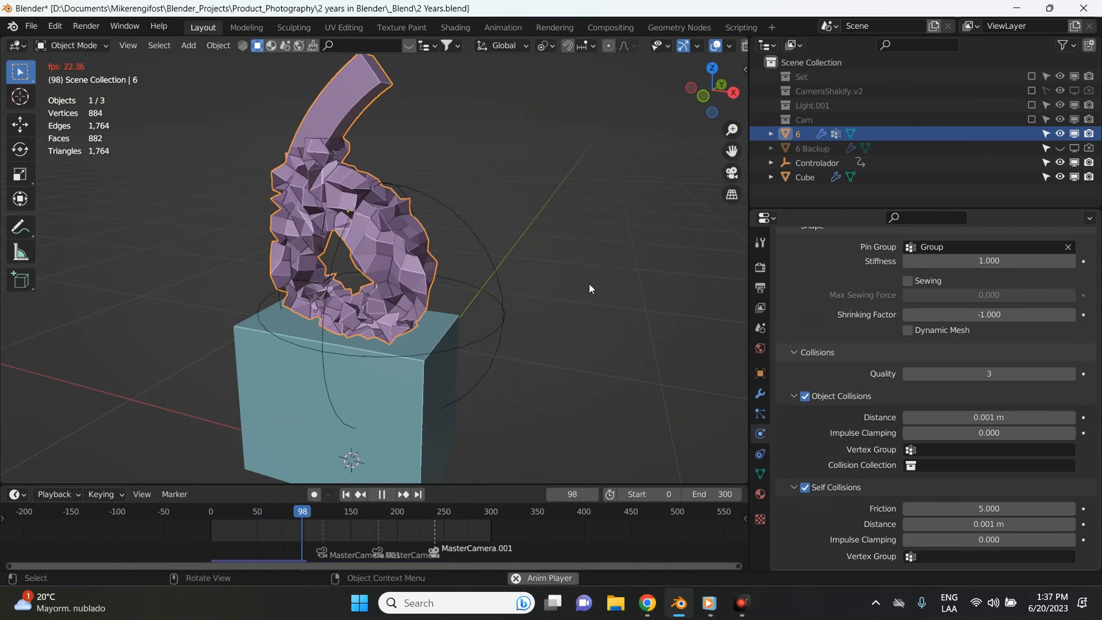
pyautogui.press('space')
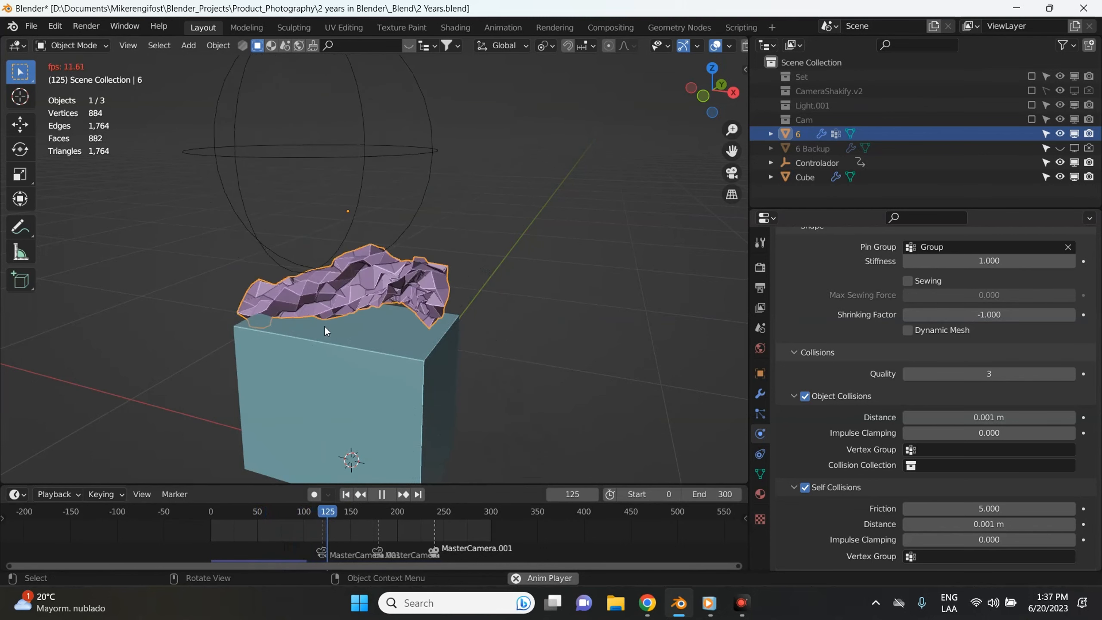
# Step: Return the timeline to frame 0 and restore the 6's cloth Shrinking Factor to -0.5
pyautogui.click(345, 495)
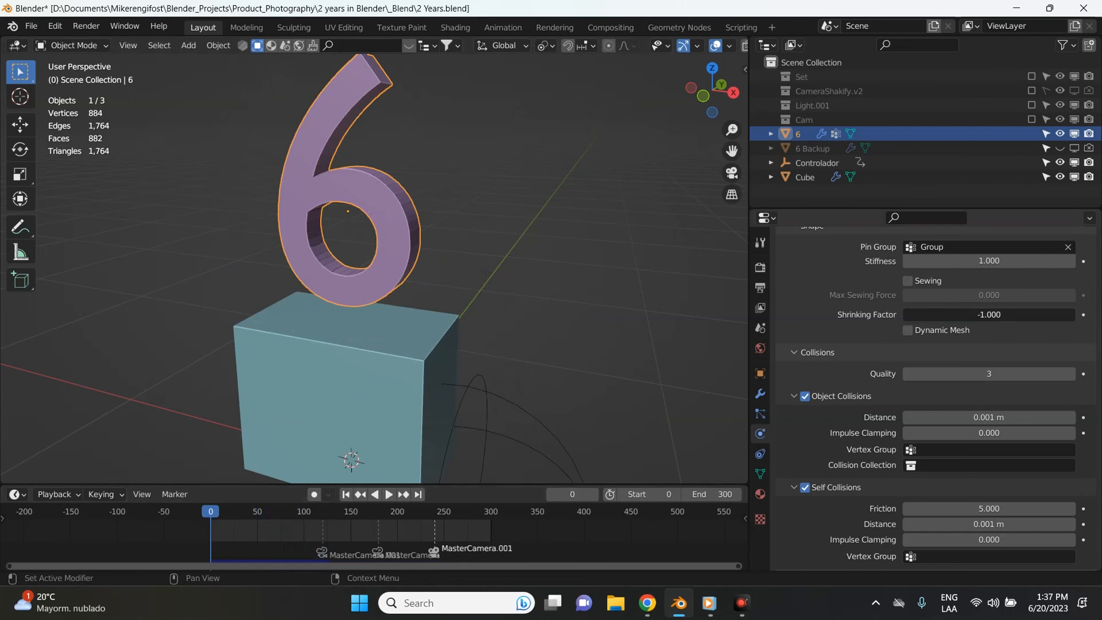
pyautogui.write('0')
pyautogui.press('Return')
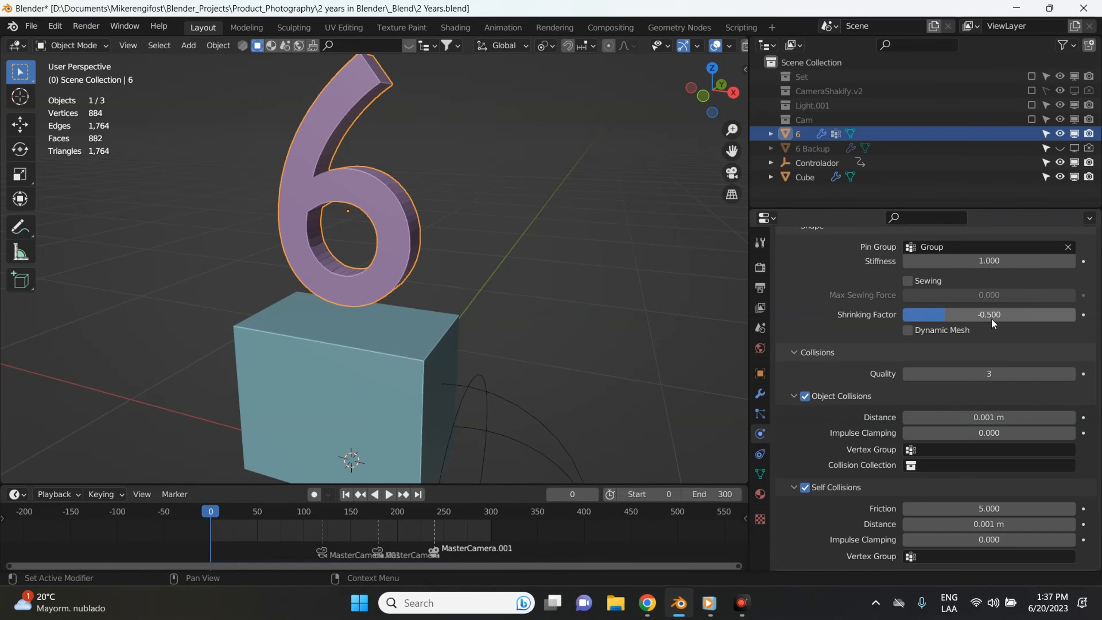
# Step: Enable cloth Pressure on the 6 with a value of 10 and play the simulation
pyautogui.scroll(-8, 991, 317)
pyautogui.scroll(-10, 997, 390)
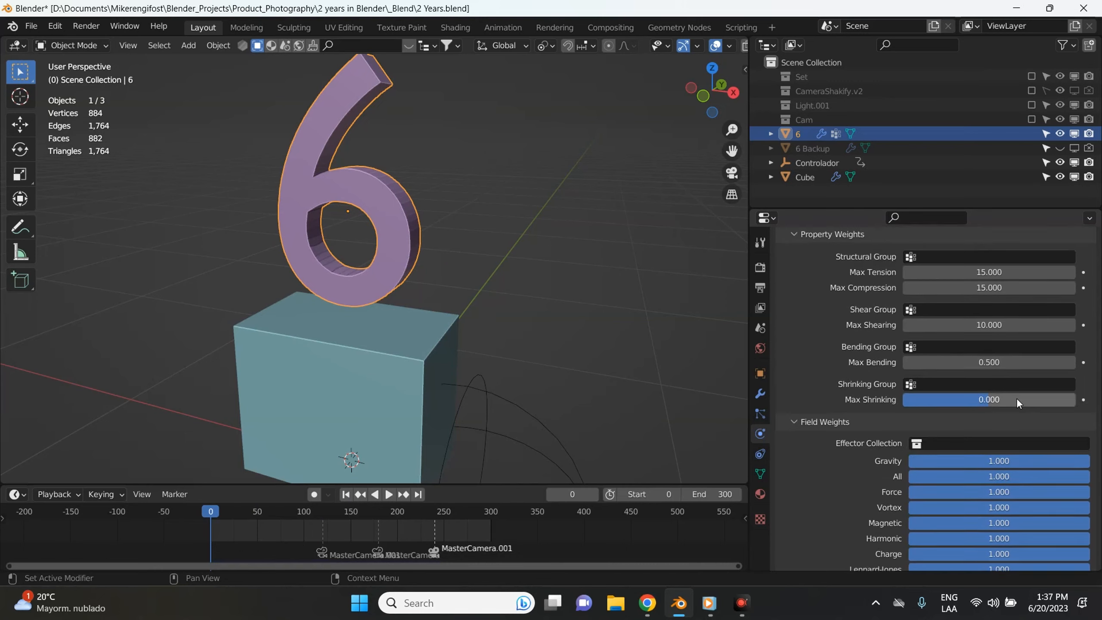
pyautogui.scroll(7, 1016, 399)
pyautogui.scroll(15, 1014, 402)
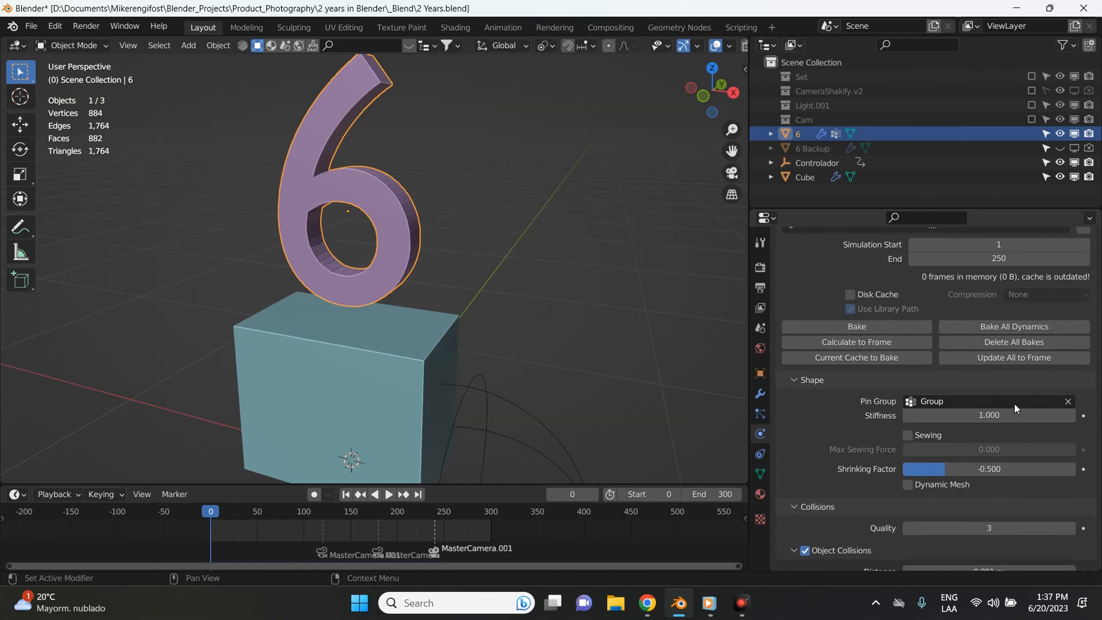
pyautogui.click(810, 476)
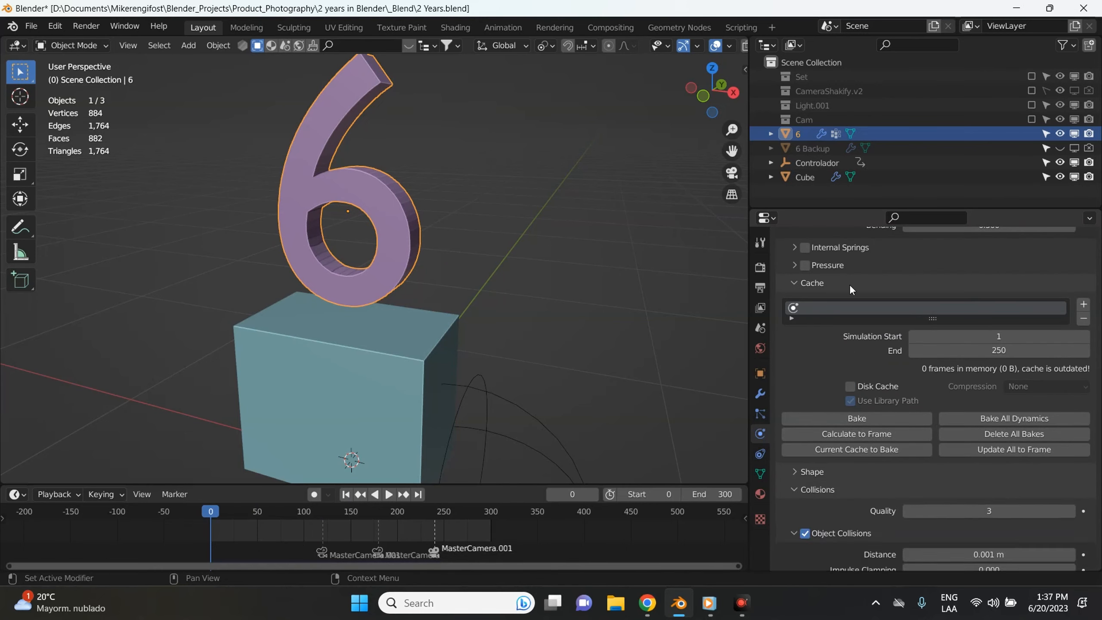
pyautogui.click(794, 264)
pyautogui.click(804, 265)
pyautogui.click(980, 287)
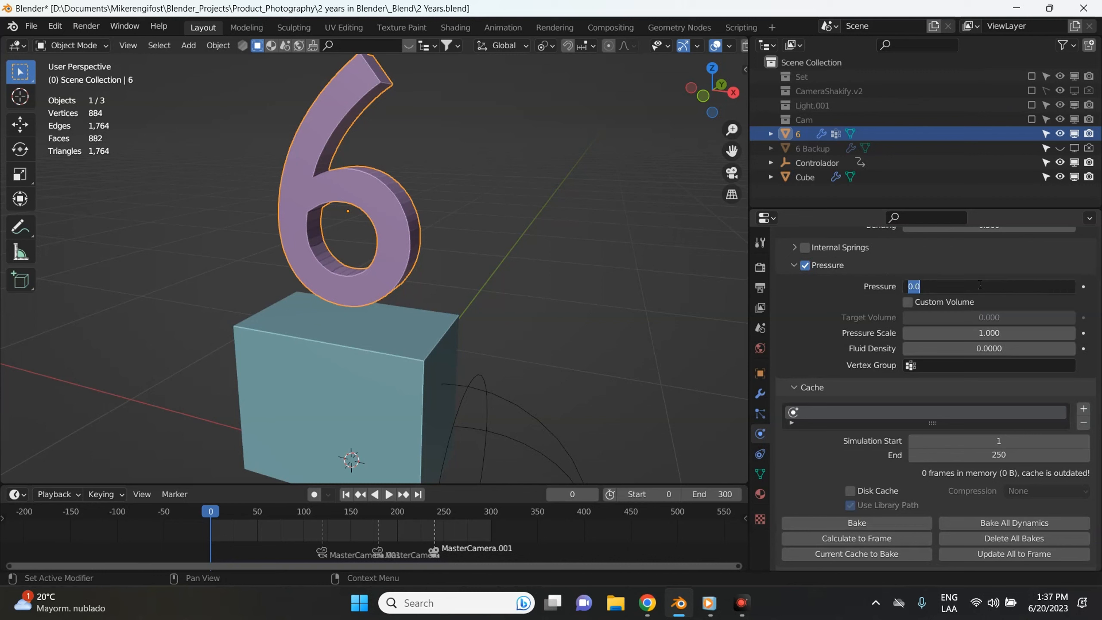
pyautogui.write('10')
pyautogui.press('Return')
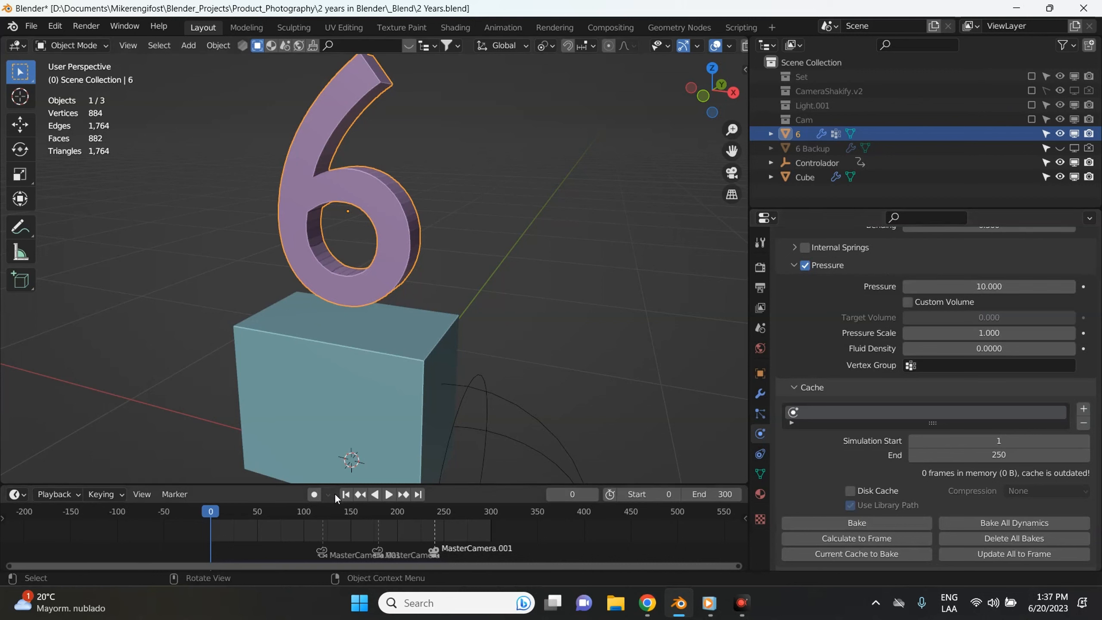
pyautogui.press('space')
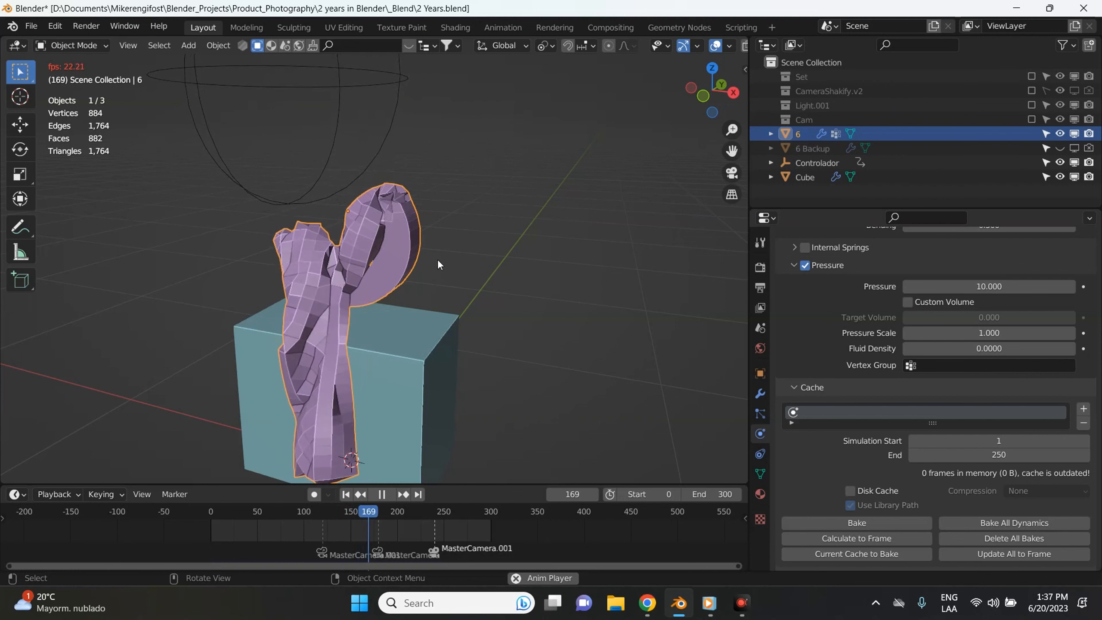
pyautogui.press('space')
# Step: Switch the 6 to Weight Paint mode and check its weights at frame 119 in the front view
pyautogui.click(347, 73)
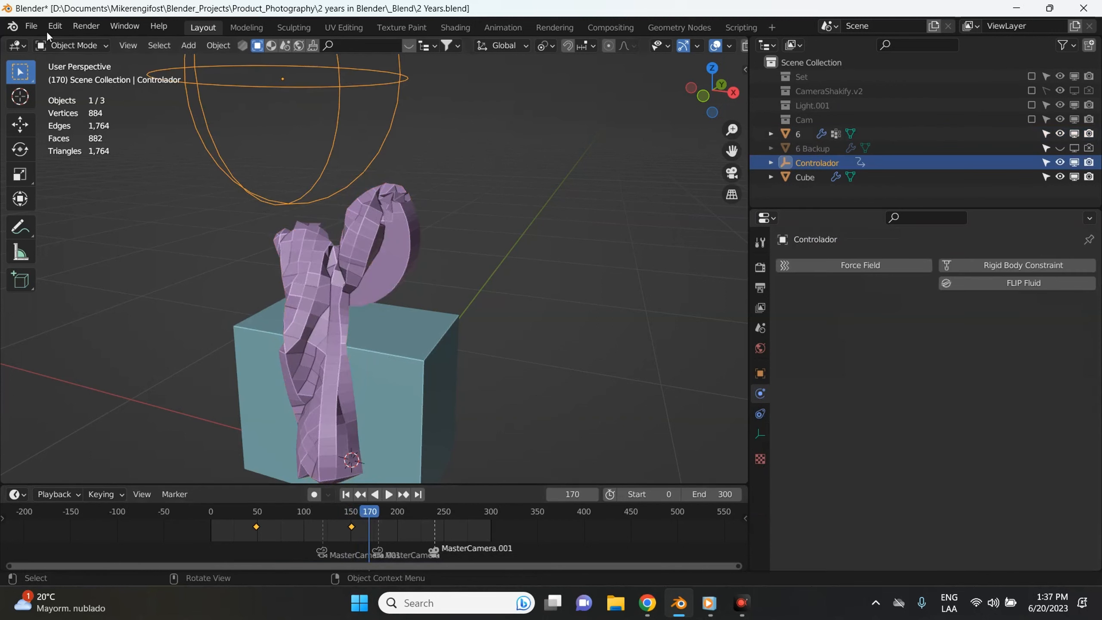
pyautogui.click(341, 262)
pyautogui.click(87, 49)
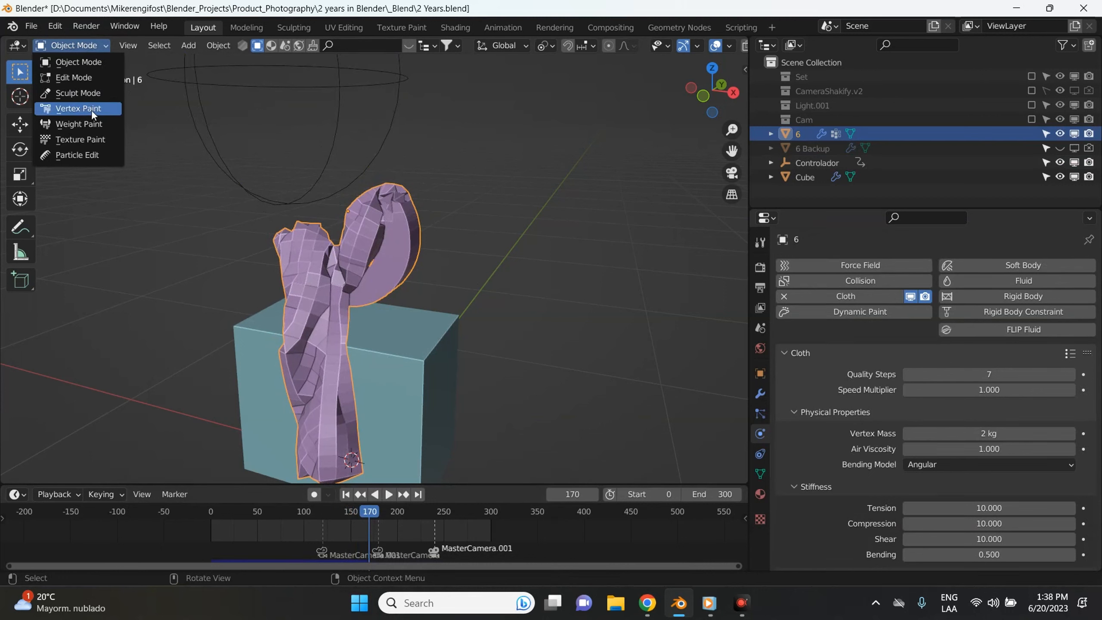
pyautogui.click(86, 122)
pyautogui.moveTo(366, 511); pyautogui.dragTo(321, 543)
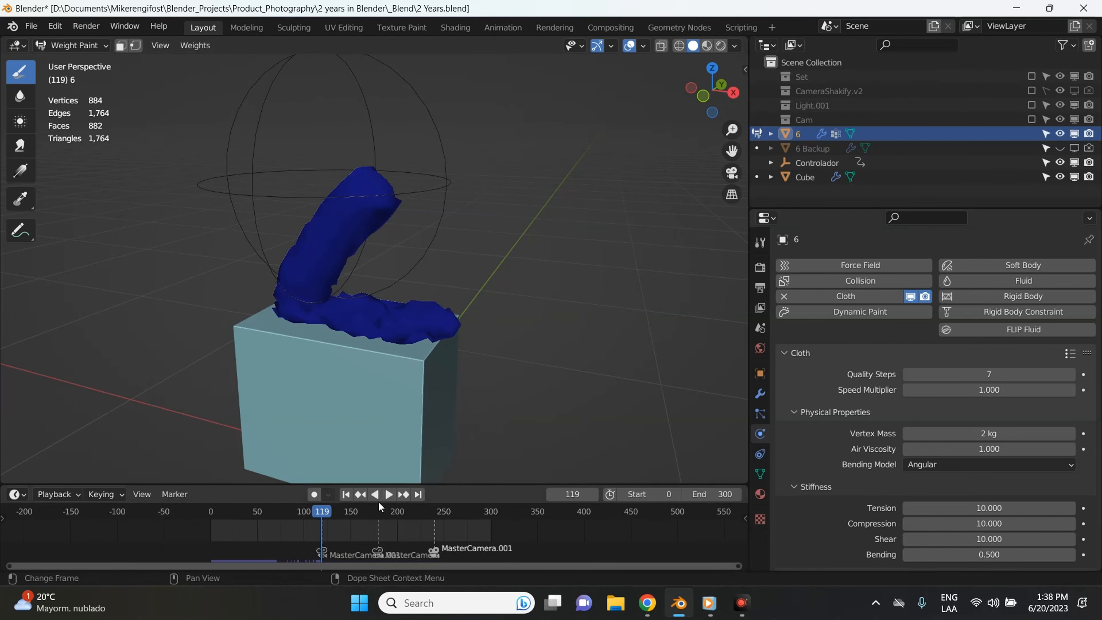
pyautogui.press('KP_1')
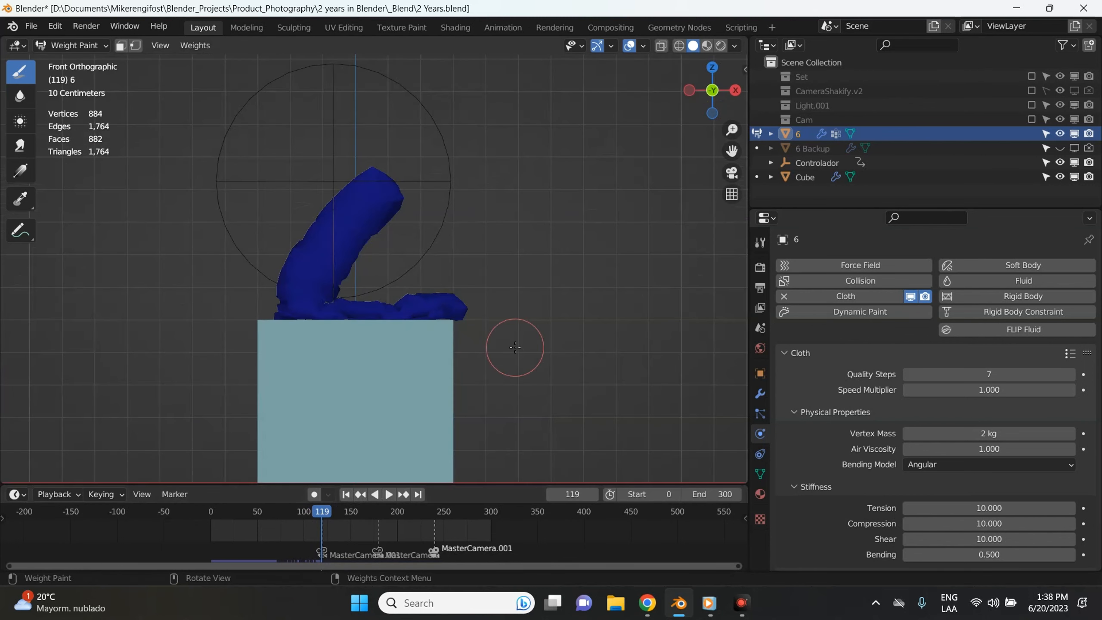
# Step: Return the 6 to Object Mode and select the Controlador empty with the timeline at frame 119
pyautogui.click(56, 45)
pyautogui.click(59, 56)
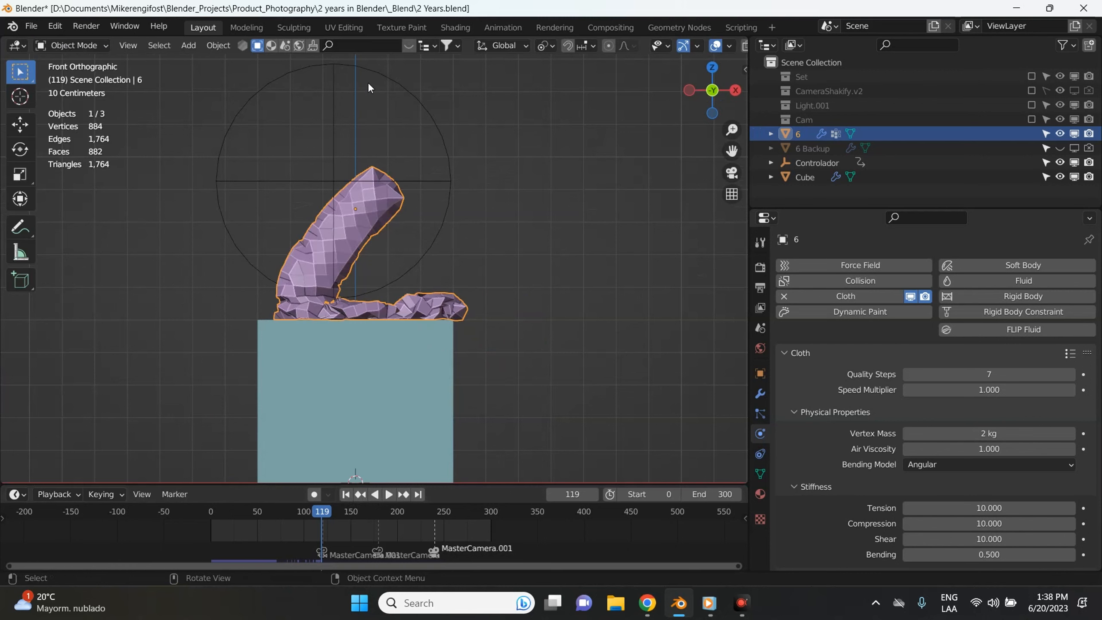
pyautogui.click(392, 81)
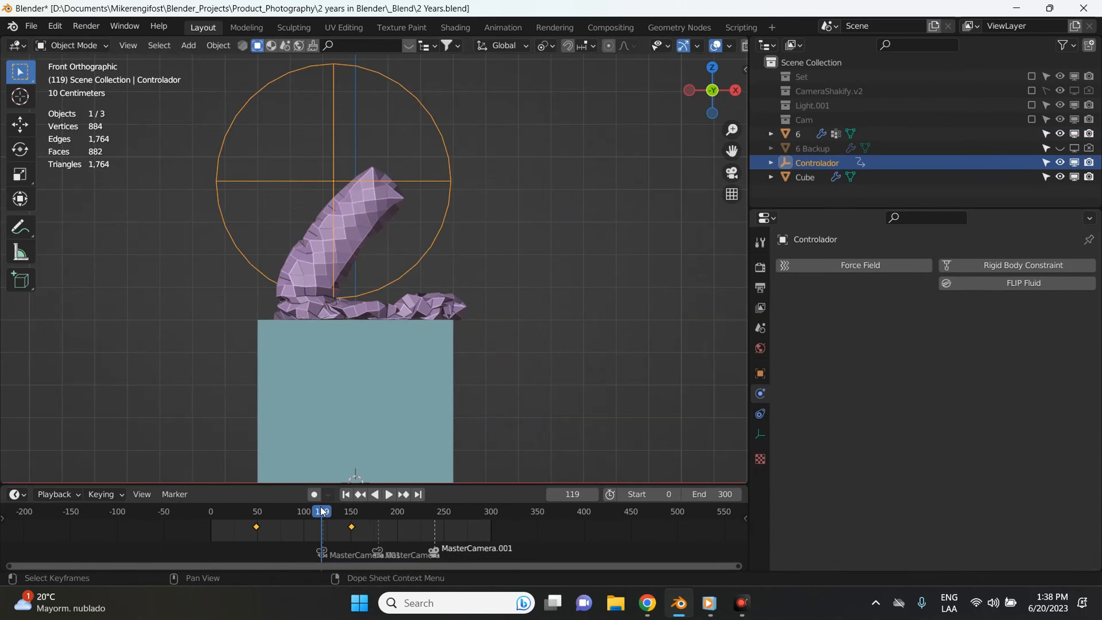
pyautogui.moveTo(321, 508)
pyautogui.mouseDown()
pyautogui.moveTo(351, 517)
pyautogui.moveTo(319, 517)
pyautogui.mouseUp()
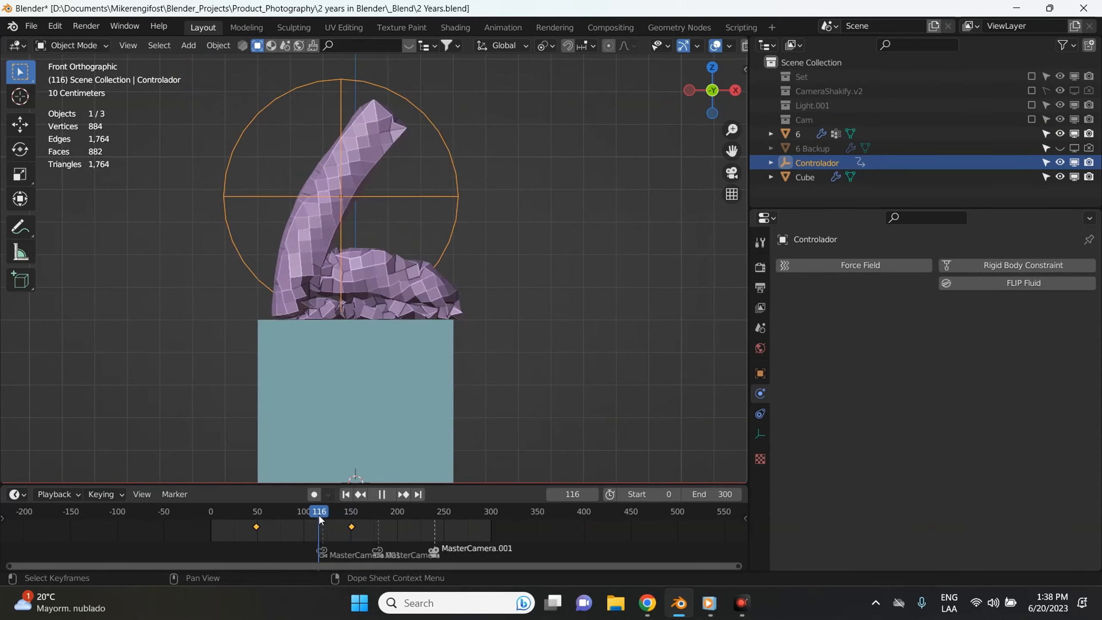
pyautogui.press('space')
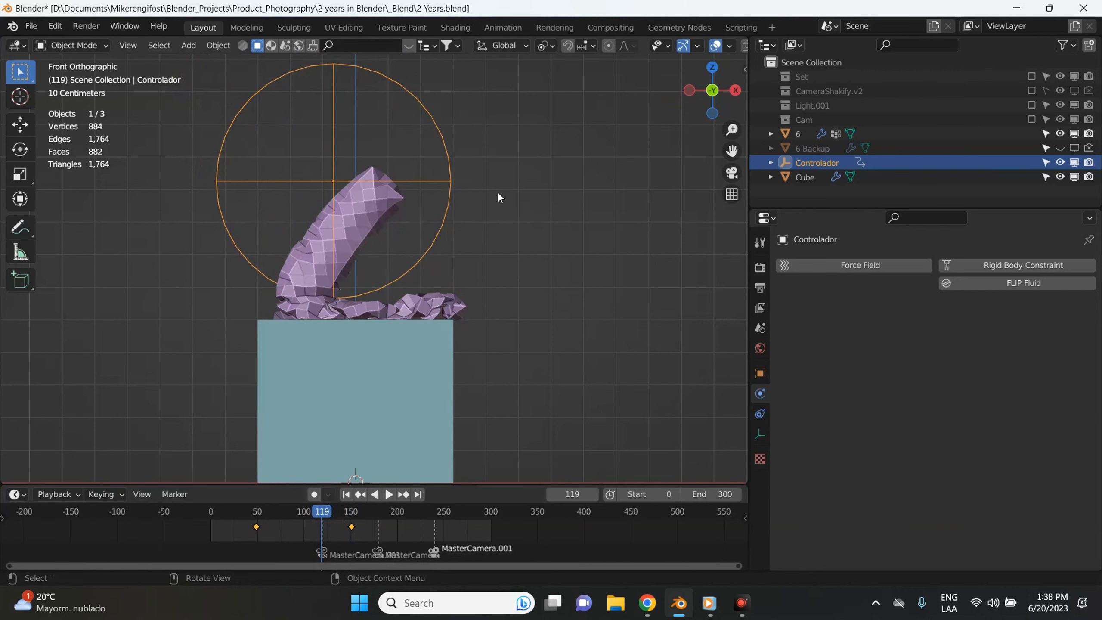
# Step: Insert a keyframe on the Controlador at frame 119 and move it to frame 150, replacing the end keyframe
pyautogui.press('i')
pyautogui.click(497, 192)
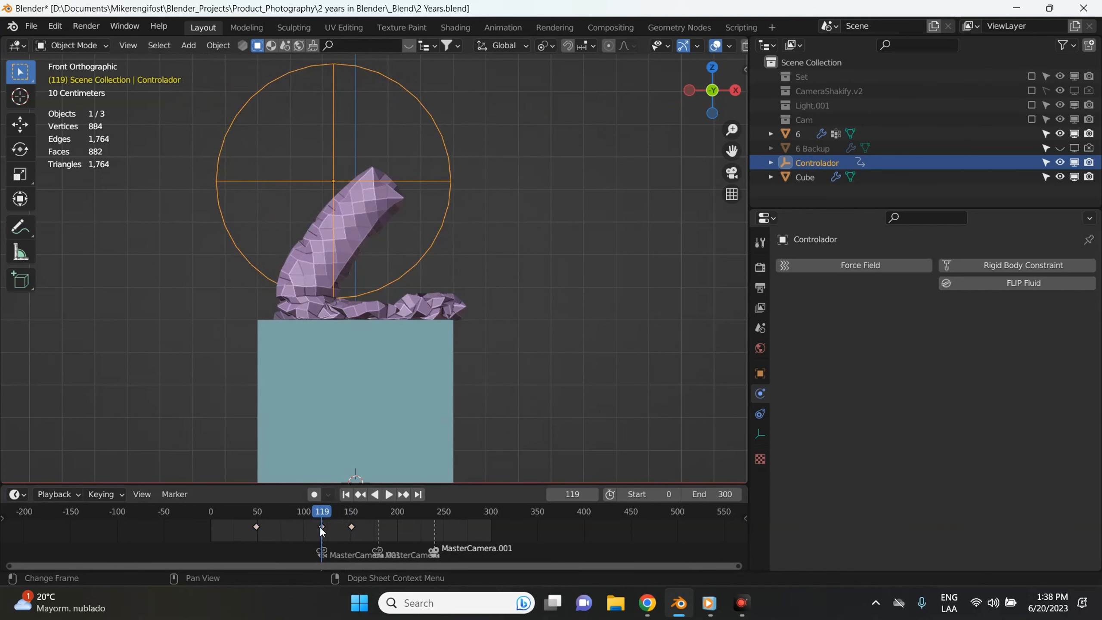
pyautogui.moveTo(319, 526); pyautogui.dragTo(354, 528)
# Step: Replay the cloth simulation from frame 0 to check the Controlador's new end position, stopping at frame 148
pyautogui.press('space')
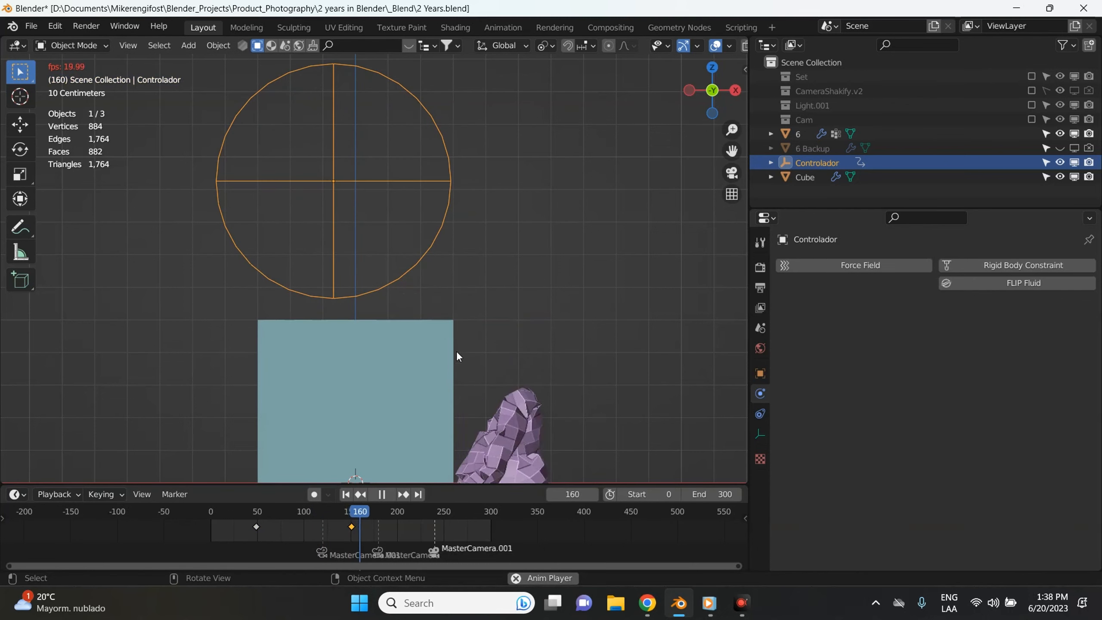
pyautogui.press('space')
pyautogui.click(347, 495)
pyautogui.press('space')
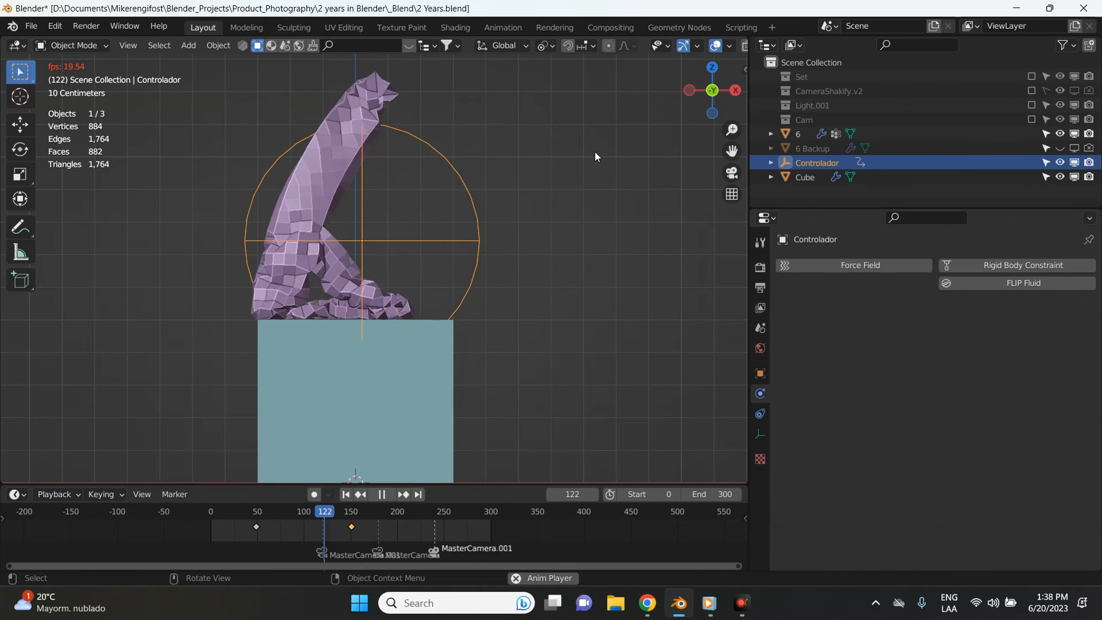
pyautogui.press('space')
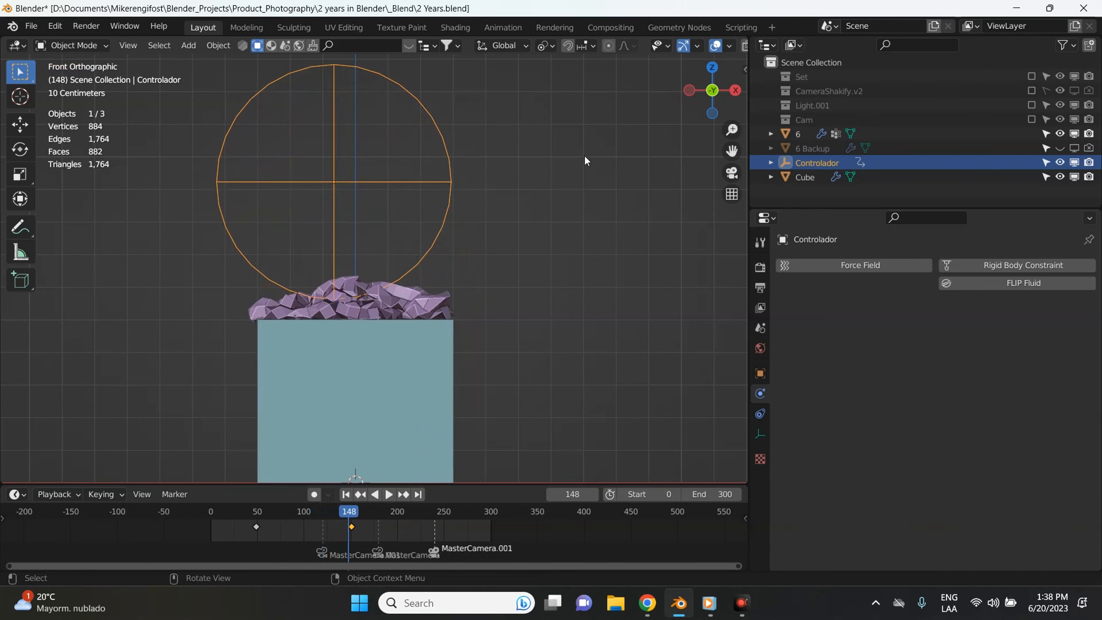
# Step: Add a Subdivision Surface modifier to the 6 and set its viewport levels to 2
pyautogui.scroll(1, 548, 217)
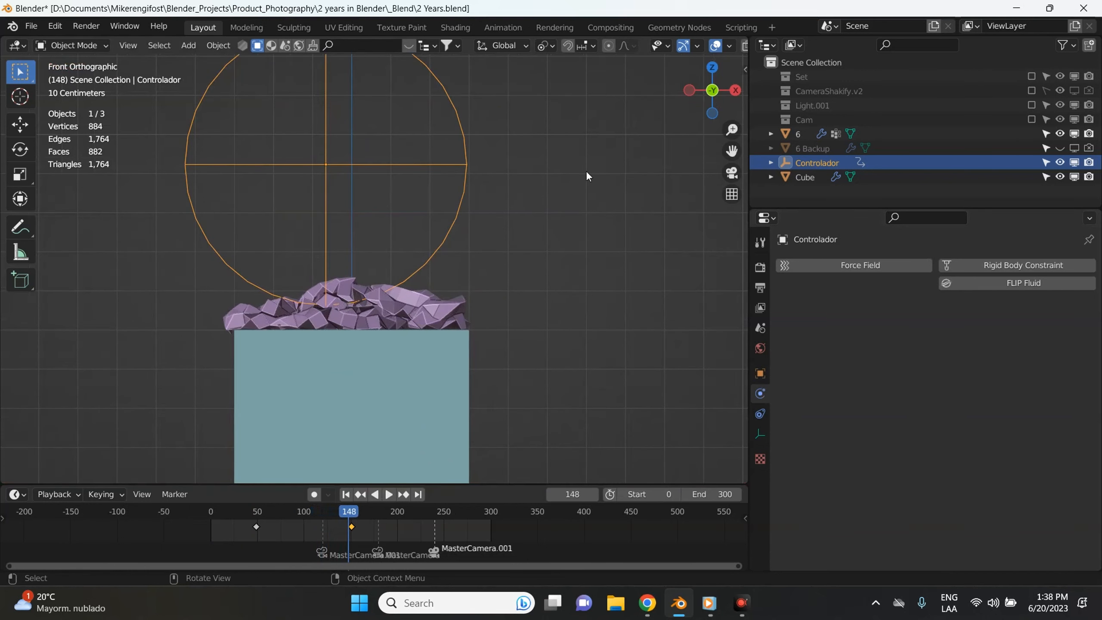
pyautogui.moveTo(587, 175); pyautogui.dragTo(495, 327, button='middle')
pyautogui.click(455, 321)
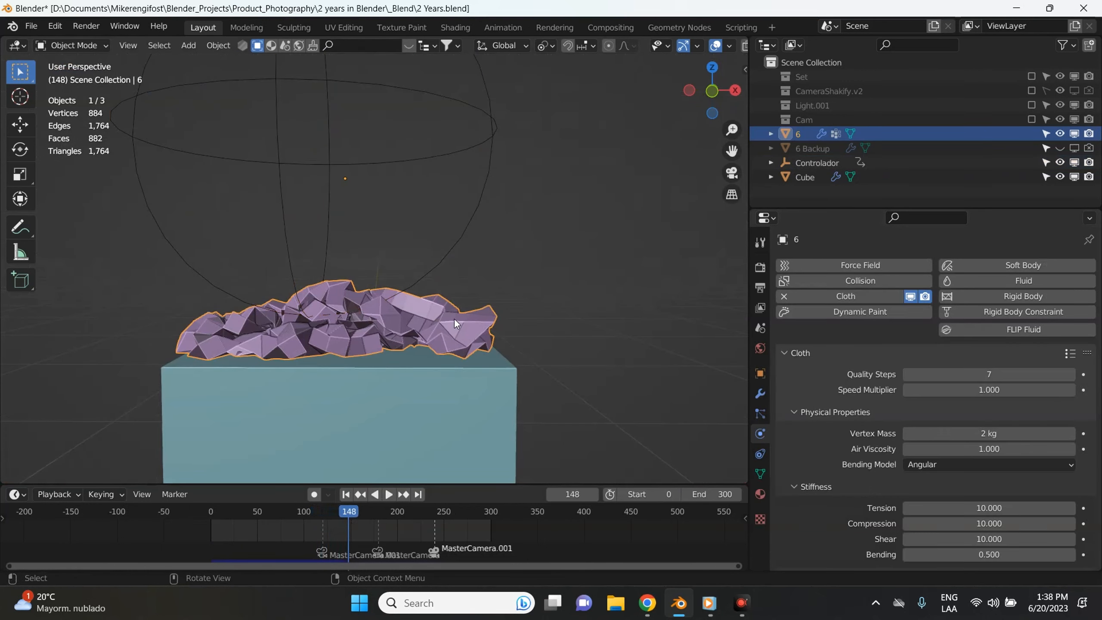
pyautogui.click(760, 395)
pyautogui.click(823, 261)
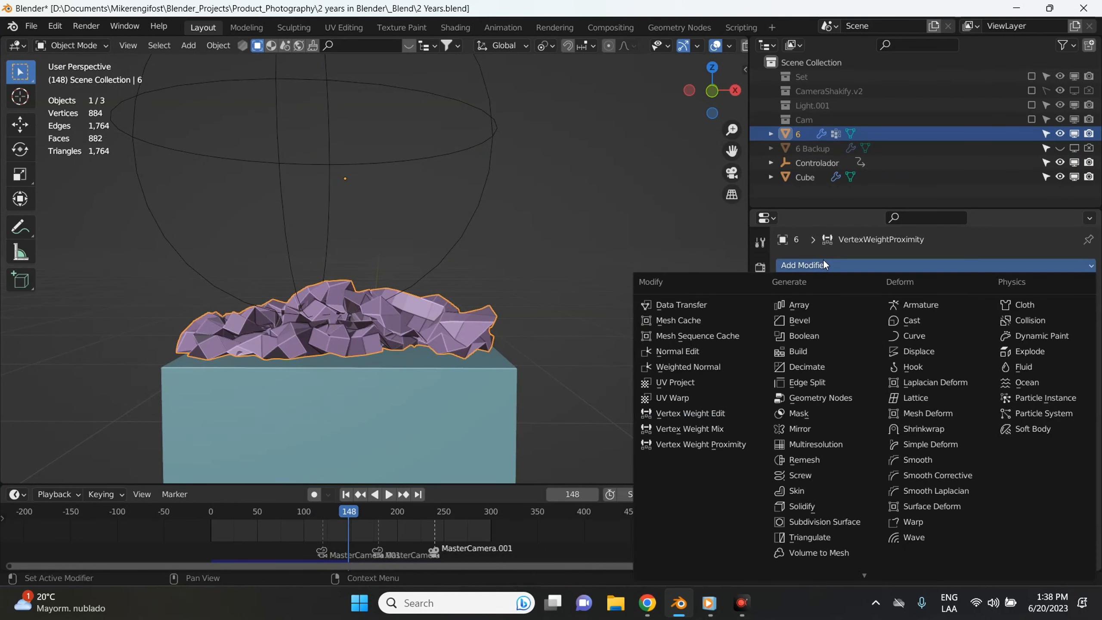
pyautogui.click(806, 523)
pyautogui.scroll(1, 512, 185)
pyautogui.doubleClick(996, 366)
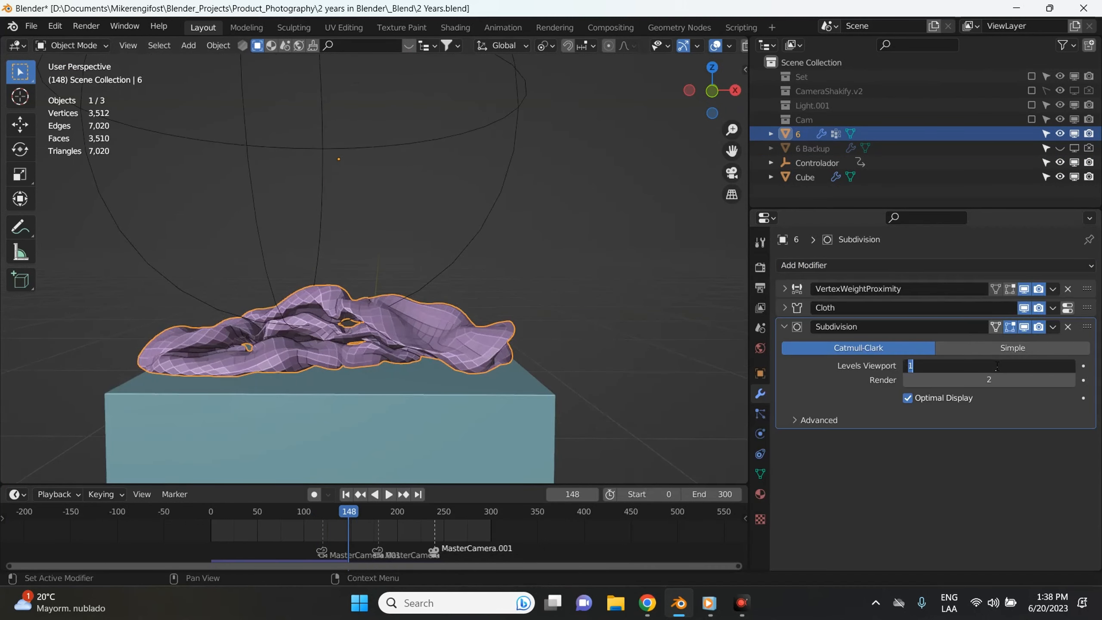
pyautogui.write('2')
pyautogui.press('Return')
# Step: Play the simulation of the subdivided 6 from frame 0
pyautogui.moveTo(488, 276); pyautogui.dragTo(425, 455, button='middle')
pyautogui.click(345, 494)
pyautogui.press('space')
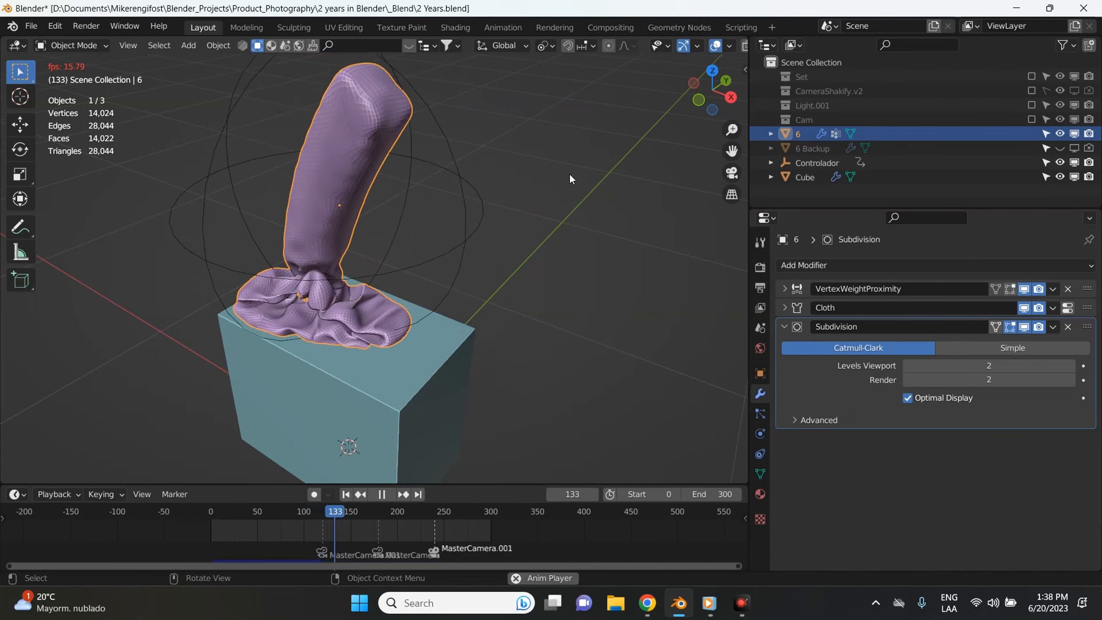
pyautogui.press('space')
# Step: Apply Shade Smooth to the 6 and replay the collapse up to frame 150
pyautogui.rightClick(377, 278)
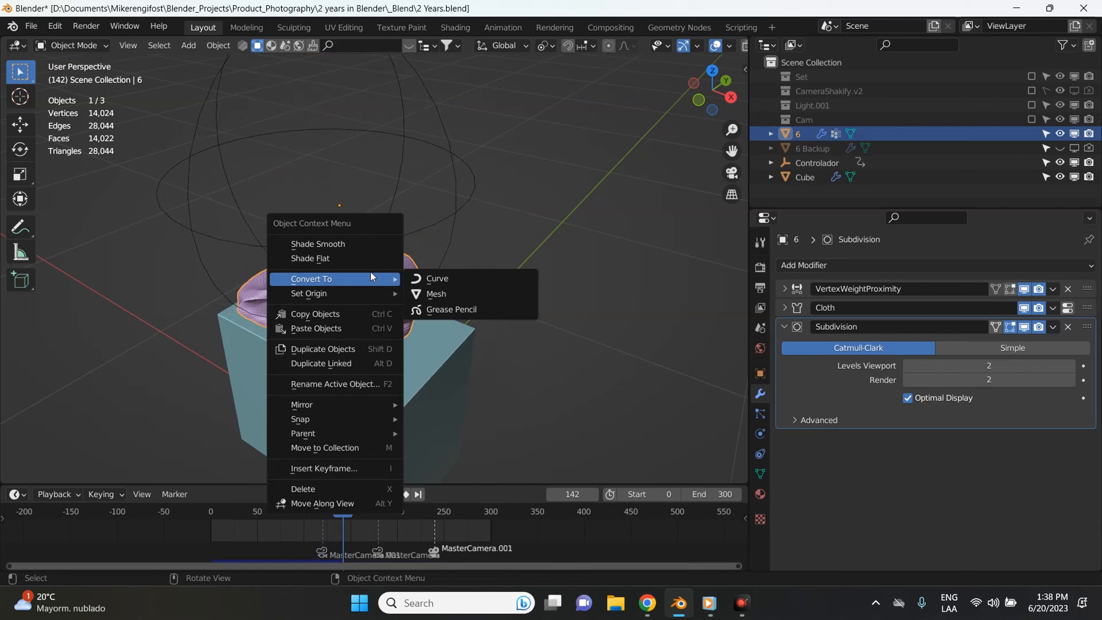
pyautogui.click(338, 244)
pyautogui.moveTo(378, 311); pyautogui.dragTo(355, 456, button='middle')
pyautogui.moveTo(347, 506); pyautogui.dragTo(247, 513)
pyautogui.press('space')
pyautogui.scroll(2, 519, 328)
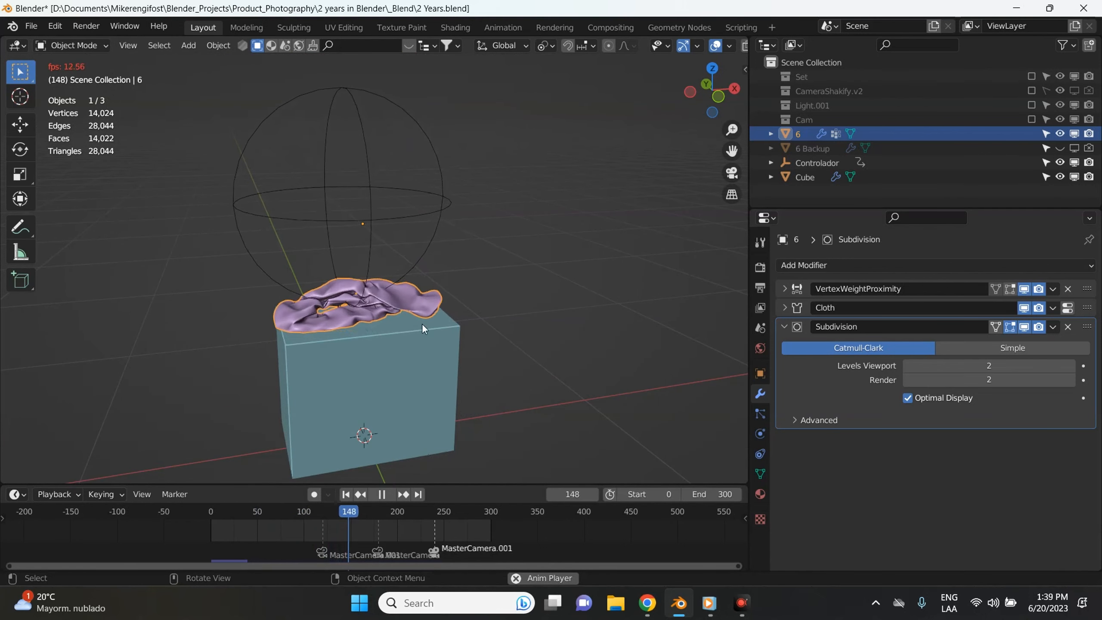
pyautogui.press('space')
# Step: Collapse the Subdivision modifier and look through the 6's cloth physics settings, from Pressure to Cache and Collisions
pyautogui.moveTo(479, 345); pyautogui.dragTo(529, 361, button='middle')
pyautogui.click(783, 326)
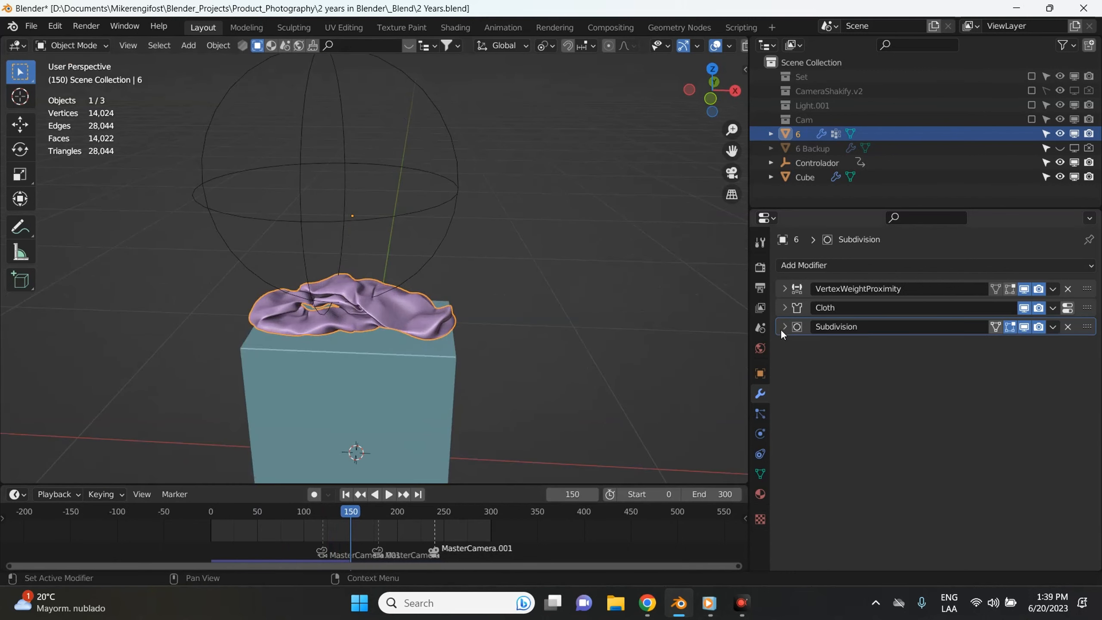
pyautogui.click(1075, 308)
pyautogui.scroll(-15, 967, 444)
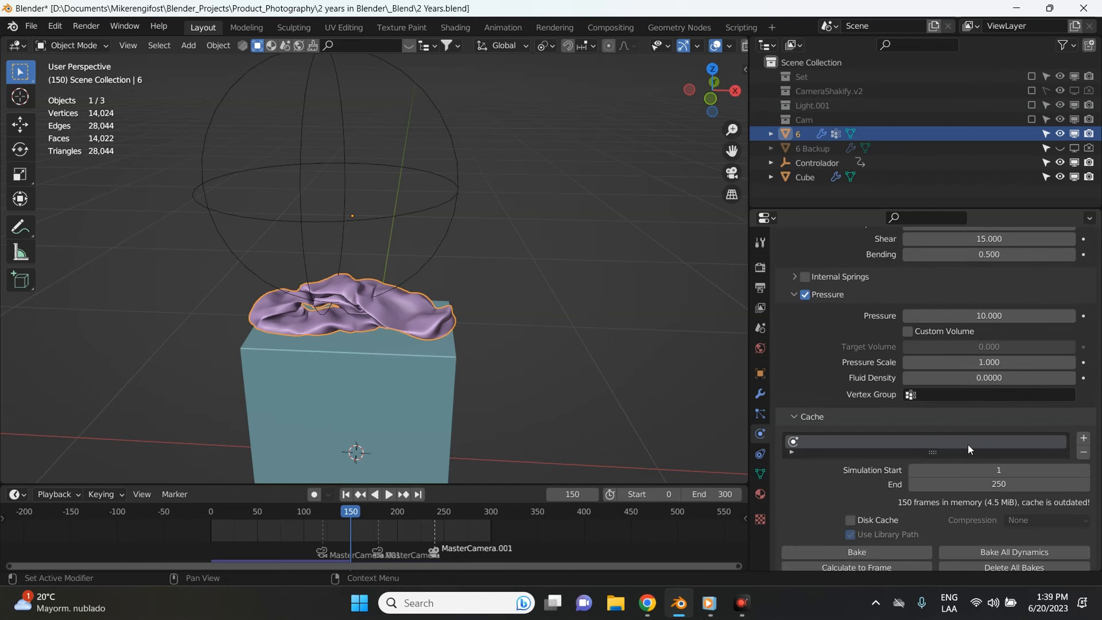
pyautogui.scroll(-5, 997, 381)
pyautogui.scroll(5, 1024, 358)
pyautogui.scroll(-5, 1024, 358)
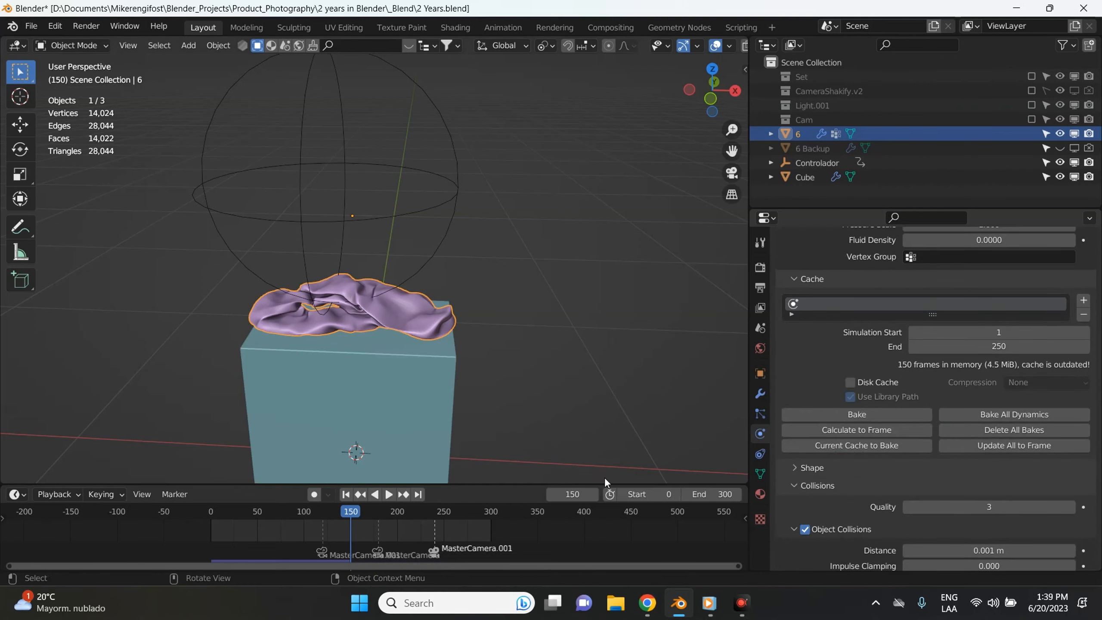
# Step: Switch to the media player to watch the "2 years Blender" reference video, then return to Blender
pyautogui.click(709, 604)
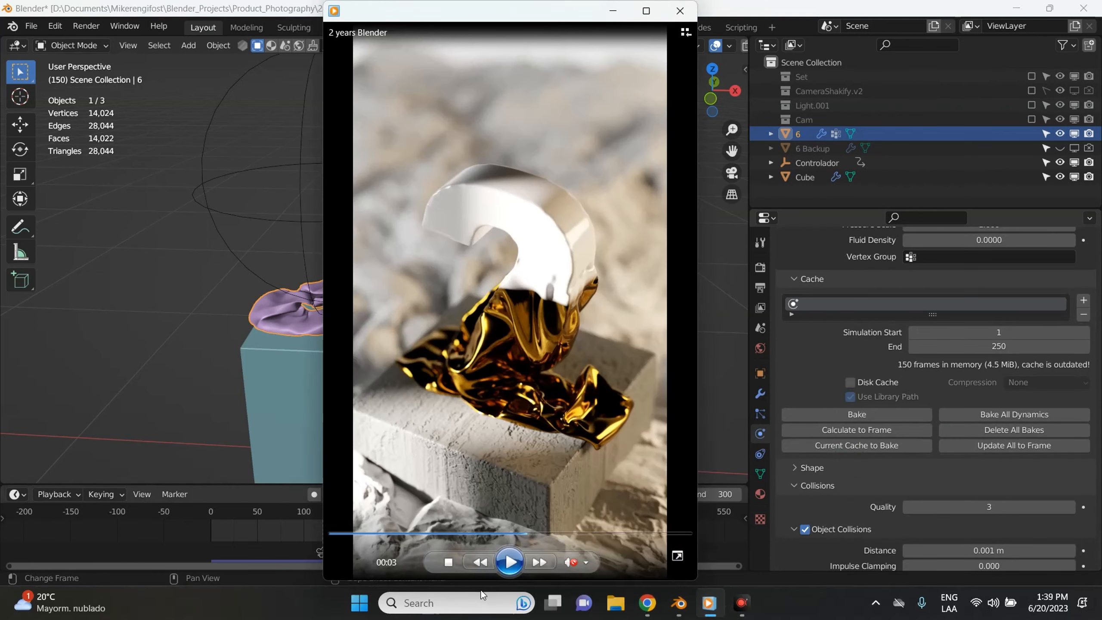
pyautogui.click(509, 562)
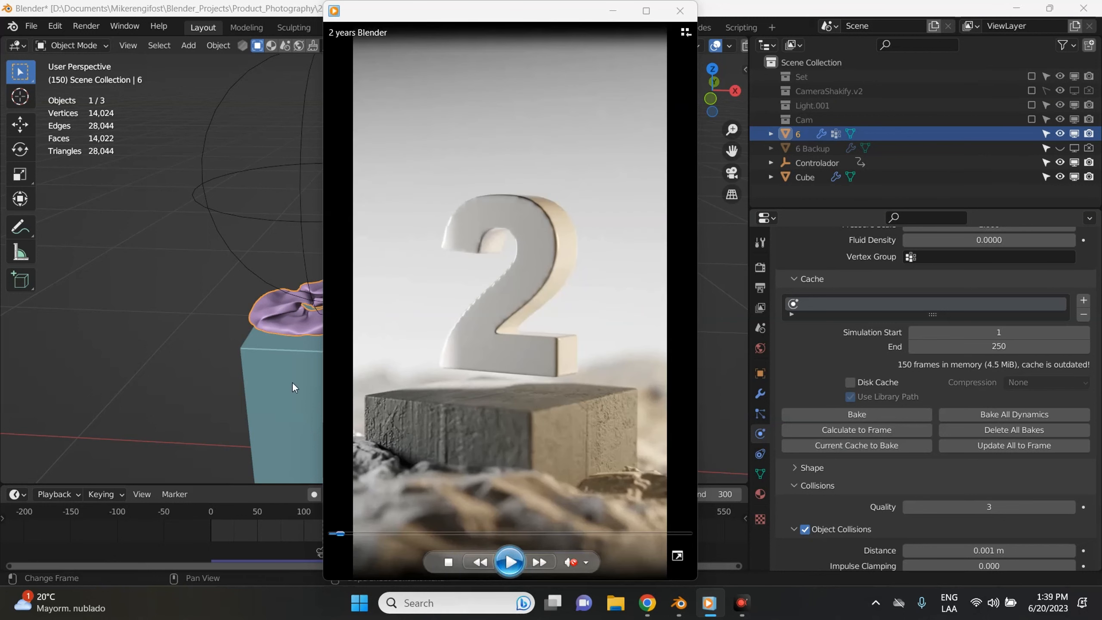
pyautogui.click(510, 560)
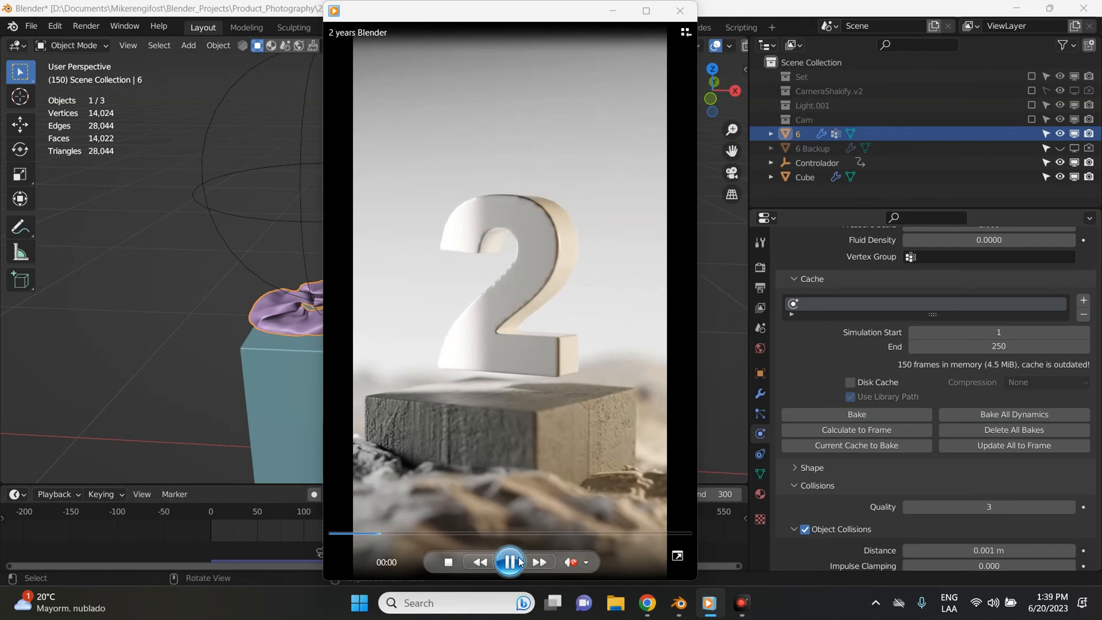
pyautogui.click(160, 303)
pyautogui.scroll(-3, 573, 296)
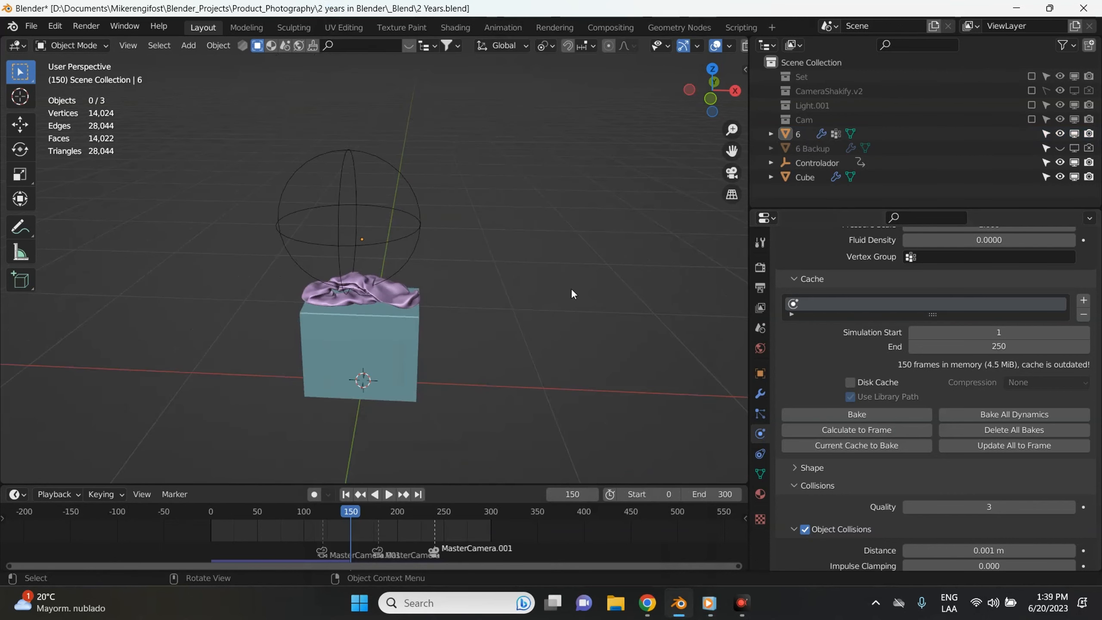
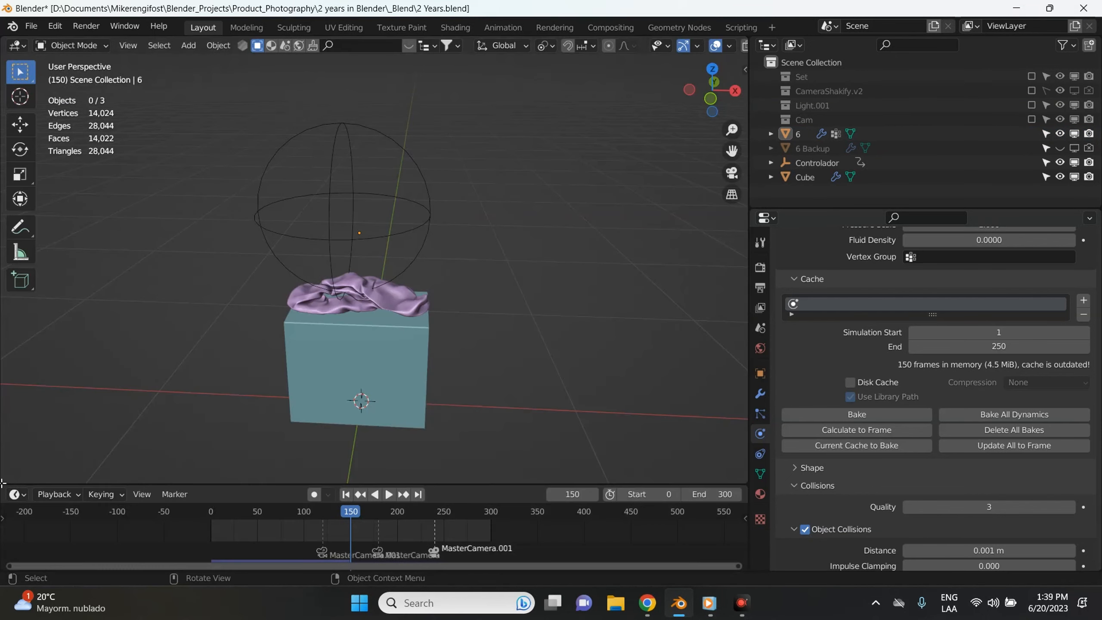
pyautogui.moveTo(3, 483); pyautogui.dragTo(298, 403)
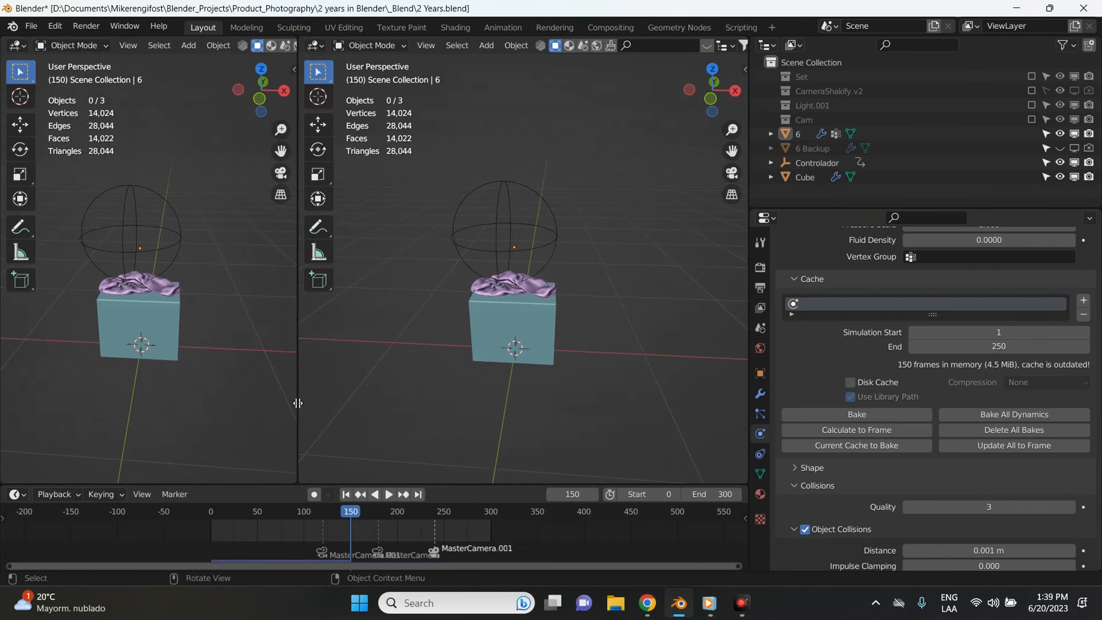
pyautogui.rightClick(297, 374)
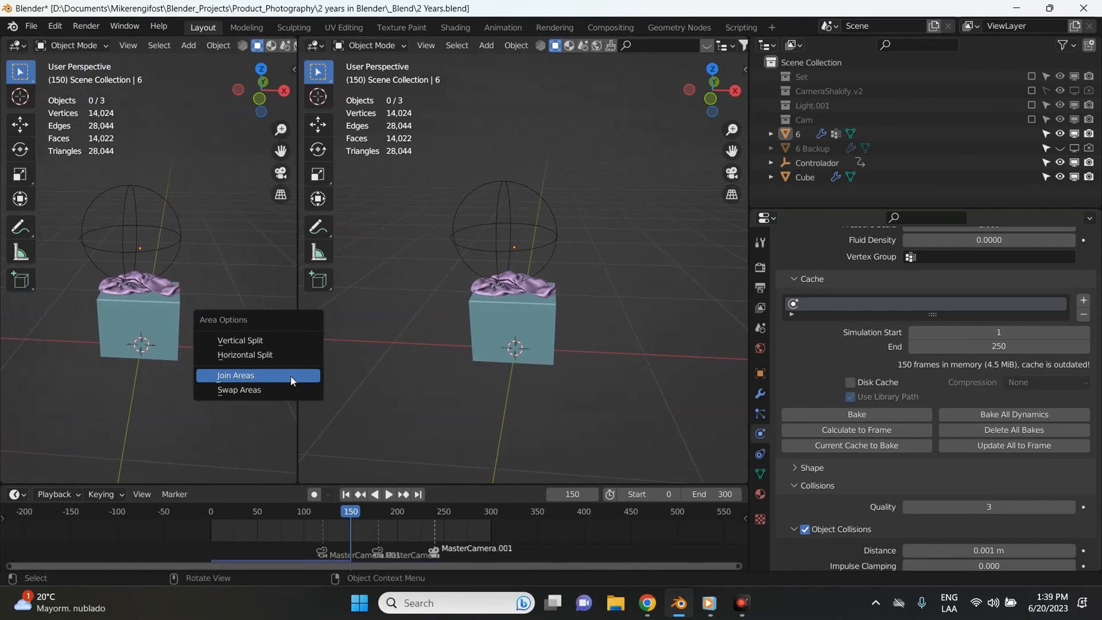
pyautogui.click(245, 376)
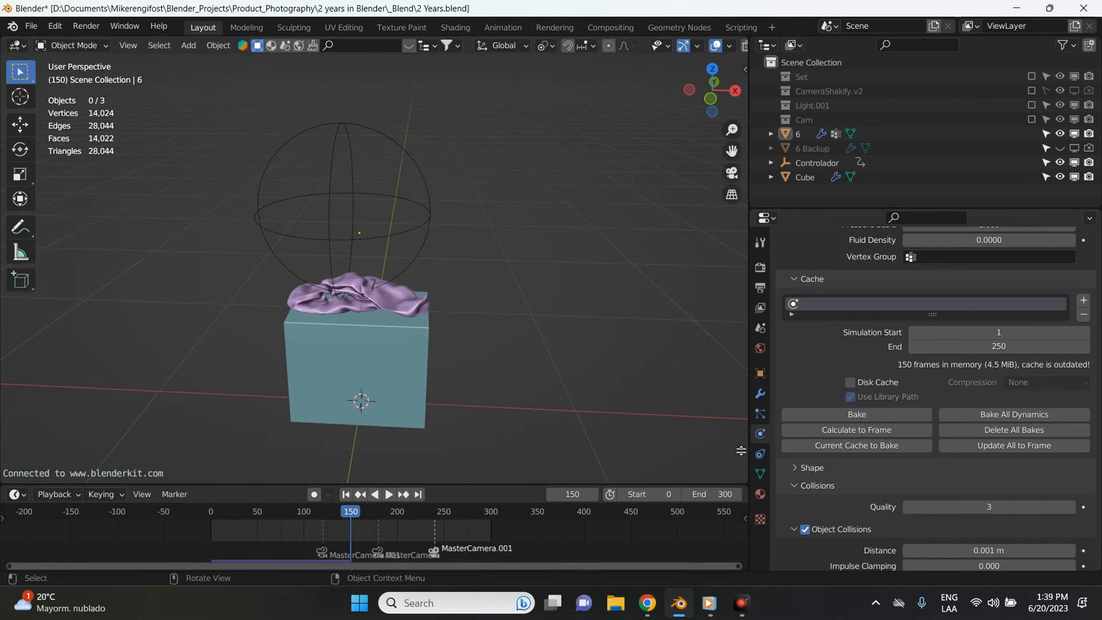
# Step: Split the 3D viewport horizontally, select the 6, and turn the lower area into an enlarged Shader Editor
pyautogui.moveTo(3, 482); pyautogui.dragTo(31, 337)
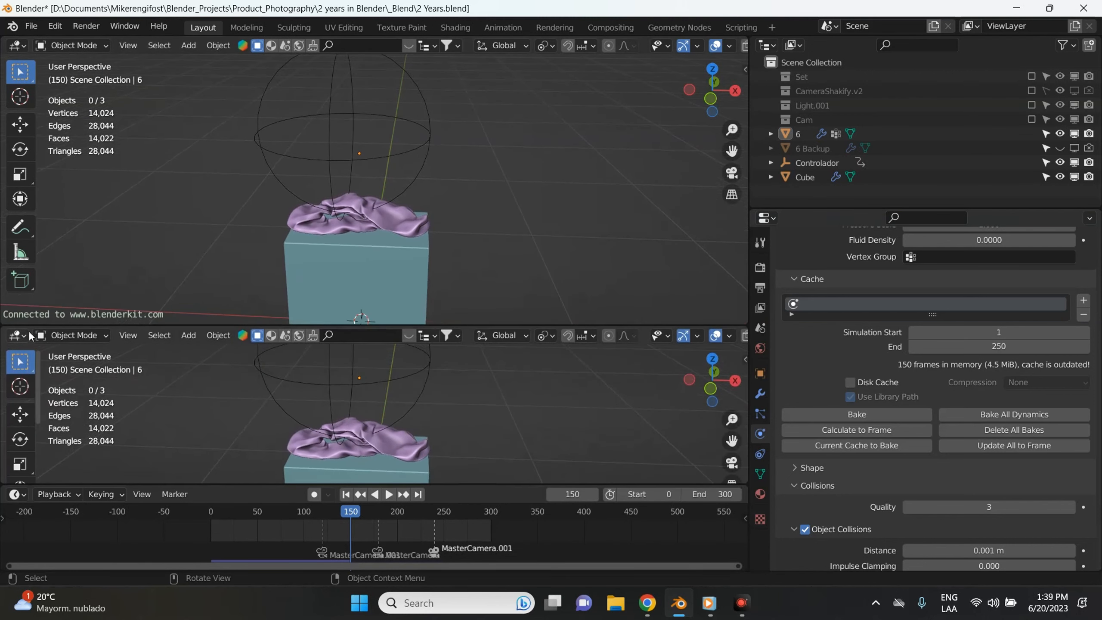
pyautogui.click(405, 217)
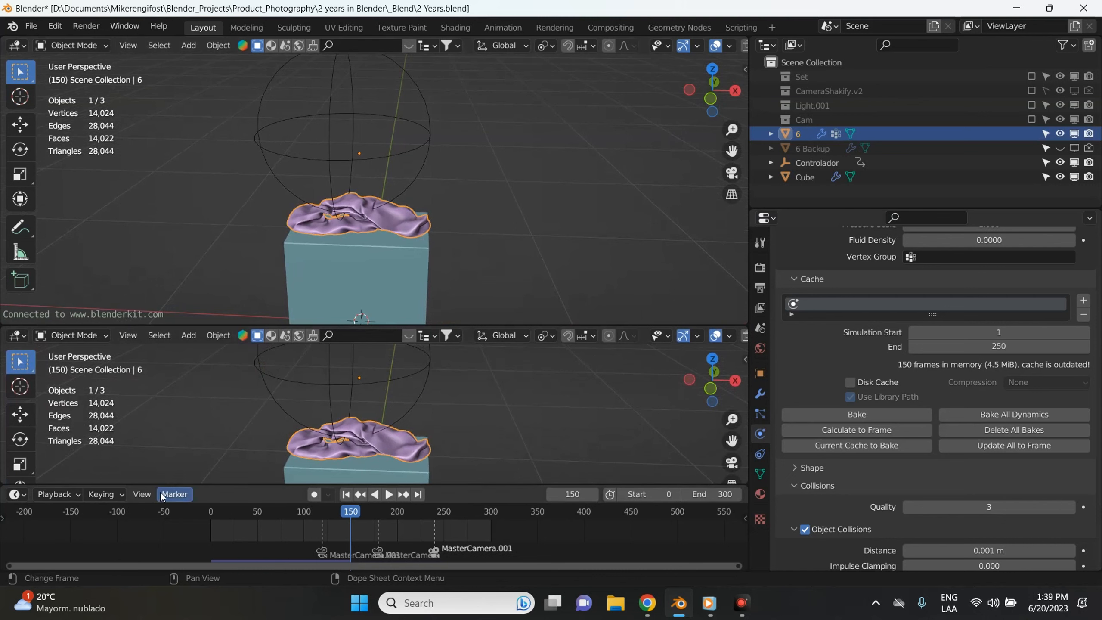
pyautogui.moveTo(160, 484); pyautogui.dragTo(150, 493)
pyautogui.click(16, 335)
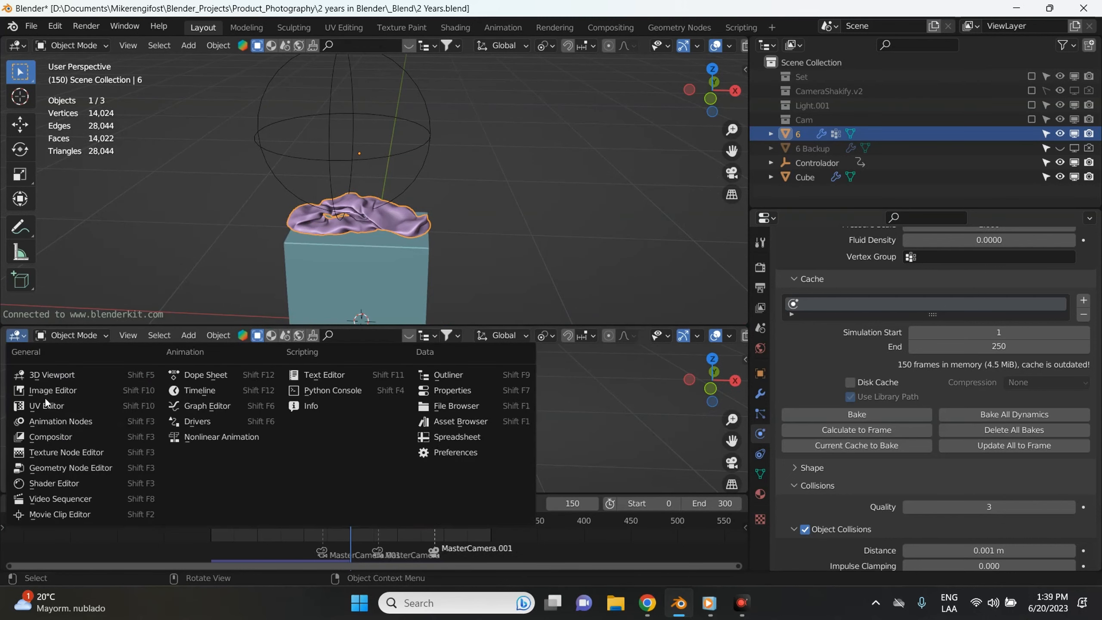
pyautogui.click(59, 483)
pyautogui.moveTo(429, 323); pyautogui.dragTo(423, 230)
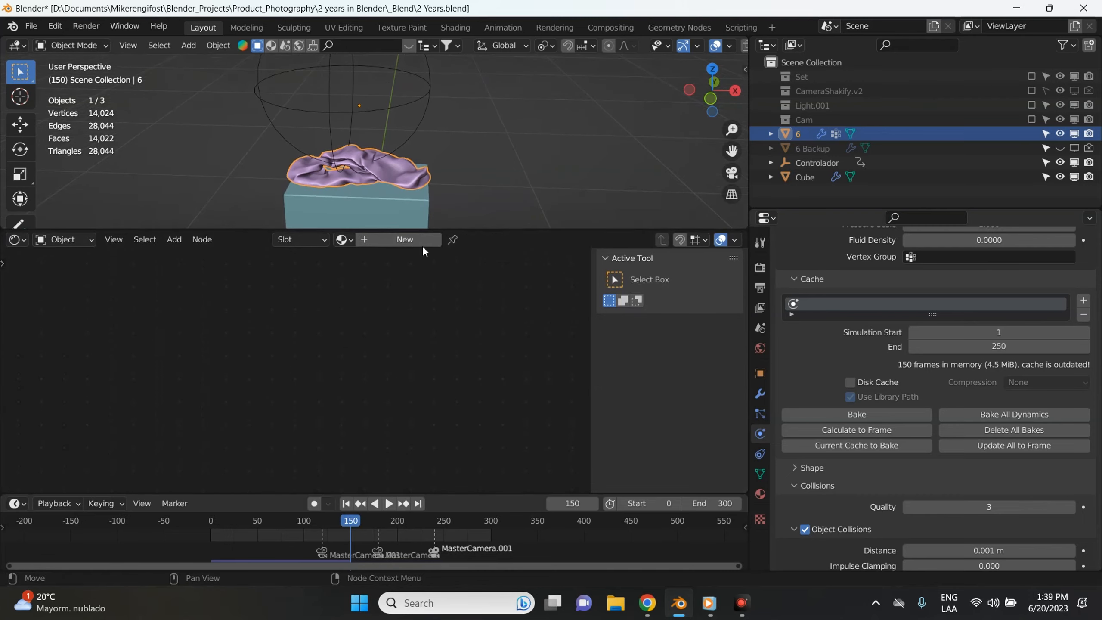
# Step: Create a new material for the 6 and space its Principled BSDF node away from the Material Output
pyautogui.click(406, 239)
pyautogui.moveTo(438, 323); pyautogui.dragTo(387, 379, button='middle')
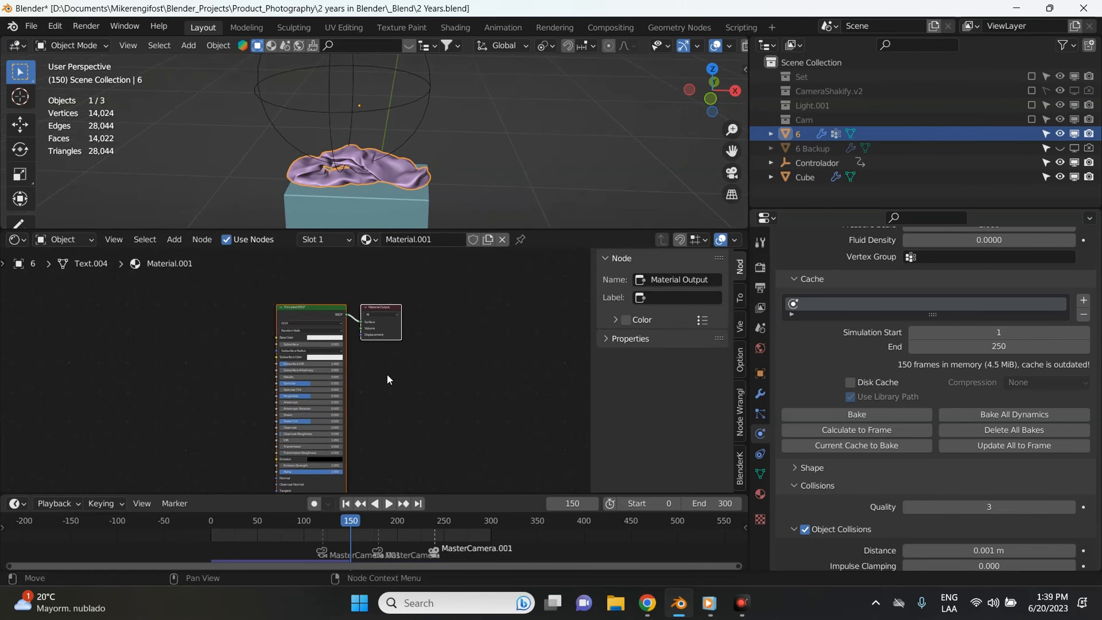
pyautogui.moveTo(378, 305); pyautogui.dragTo(328, 331)
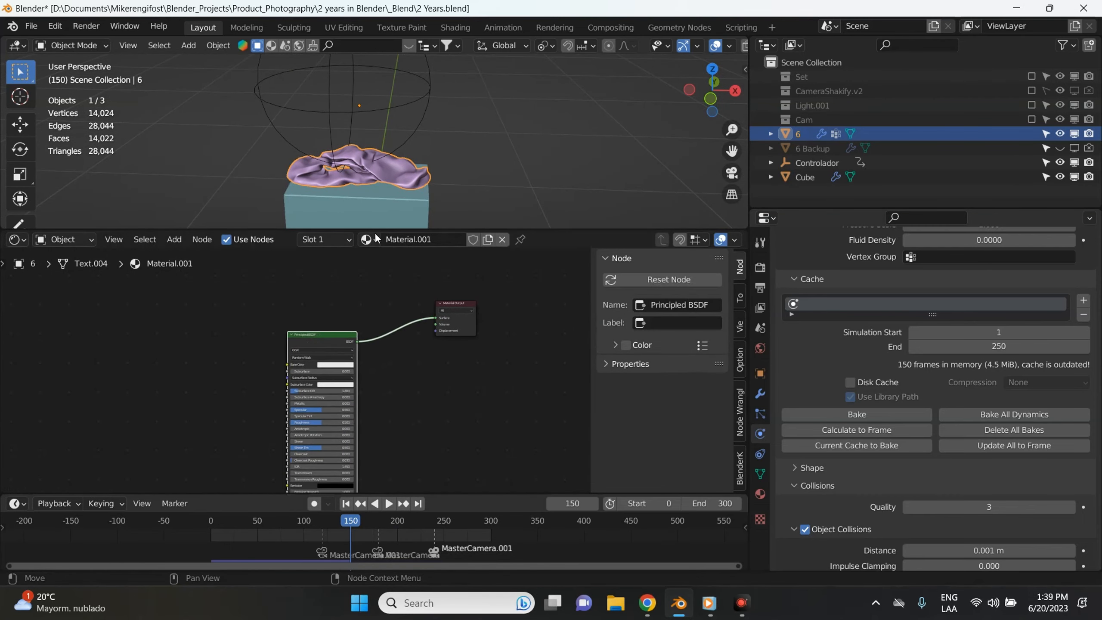
# Step: Save the file and switch the 3D viewport from Solid shading to a display that shows materials
pyautogui.hotkey('ctrl', 's')
pyautogui.press('z')
pyautogui.click(482, 237)
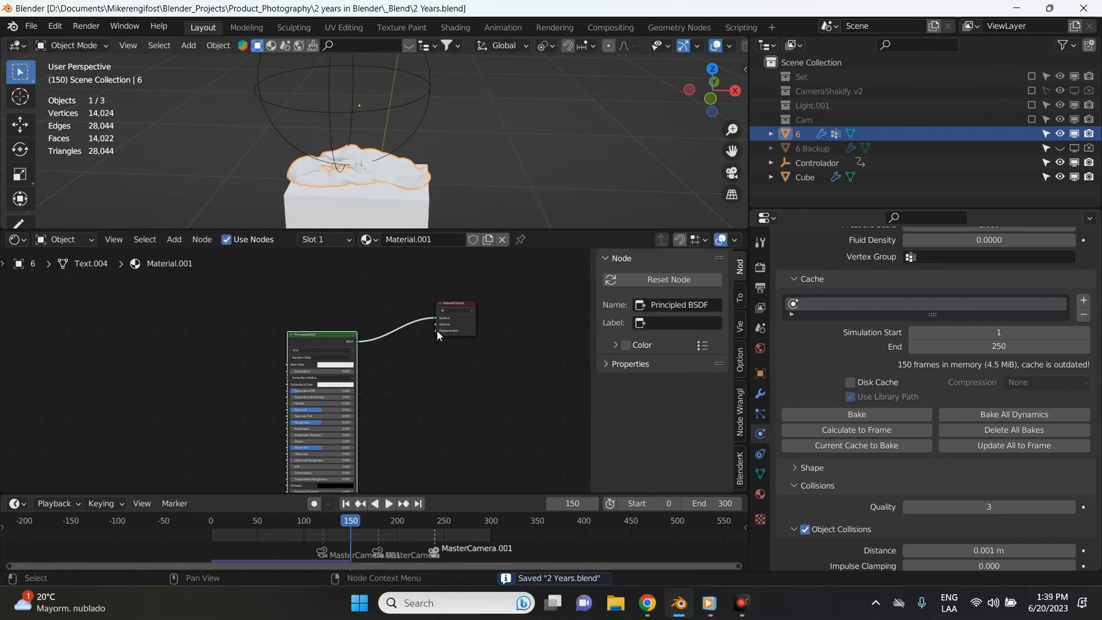
# Step: Move the timeline back and play the simulation, stopping at frame 70 with the 6 still upright
pyautogui.moveTo(339, 519); pyautogui.dragTo(271, 530)
pyautogui.press('space')
pyautogui.scroll(1, 299, 369)
pyautogui.press('space')
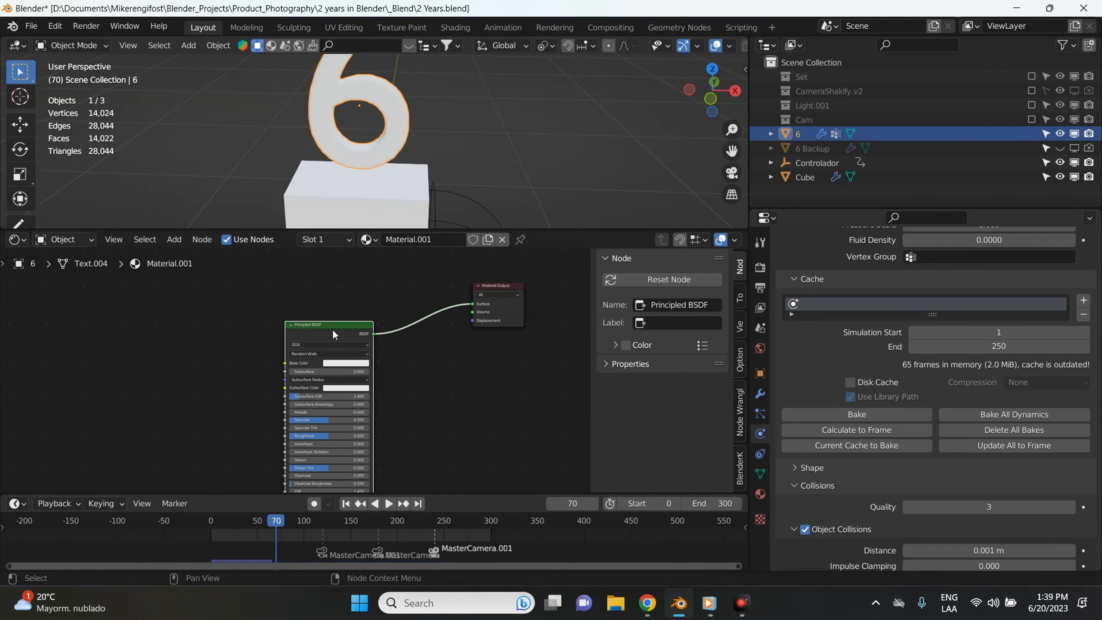
# Step: Move the Principled BSDF node farther from the Material Output and place a duplicate of it beside the original
pyautogui.moveTo(322, 330); pyautogui.dragTo(252, 305)
pyautogui.hotkey('shift', 'd')
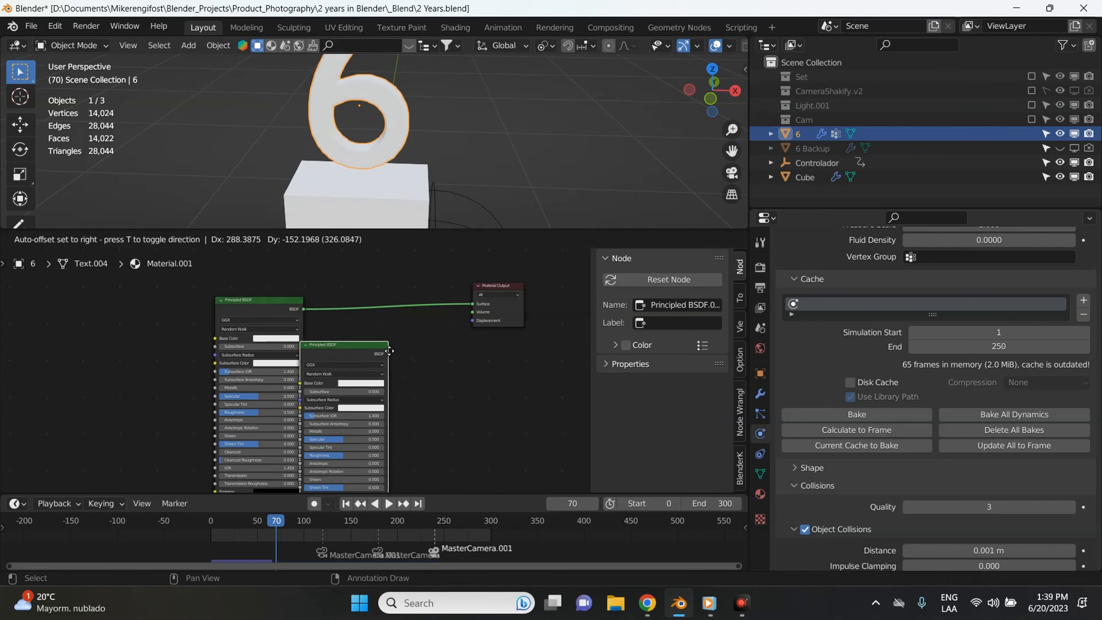
pyautogui.click(387, 296)
# Step: Add a Mix Shader node that blends the two Principled BSDF nodes and feeds the Material Output's Surface
pyautogui.hotkey('shift', 'a')
pyautogui.click(381, 264)
pyautogui.write('mix')
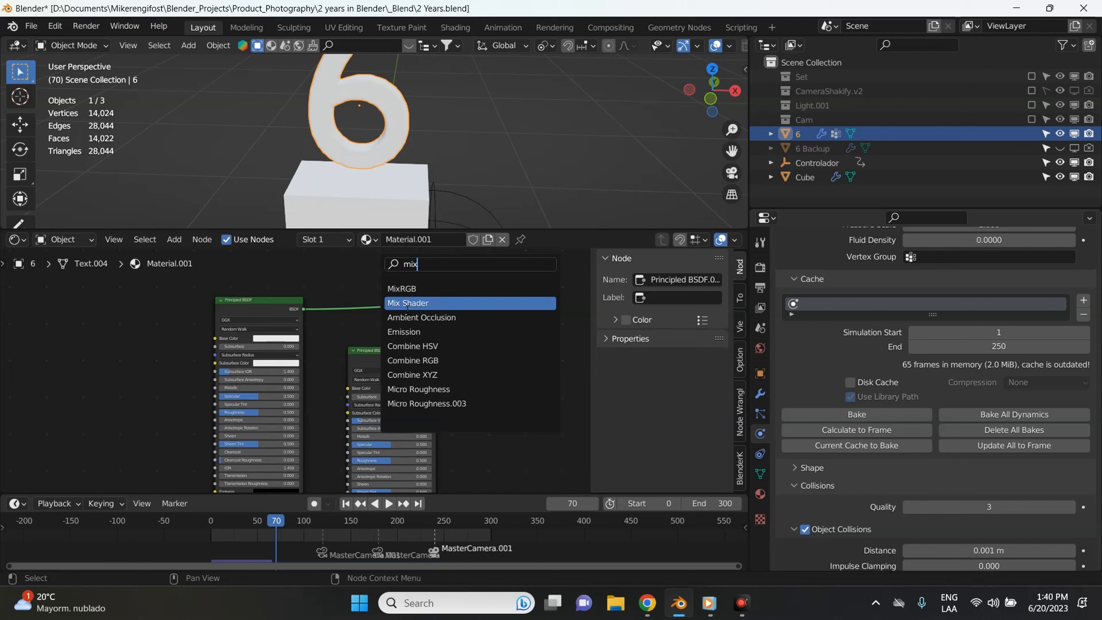
pyautogui.click(408, 302)
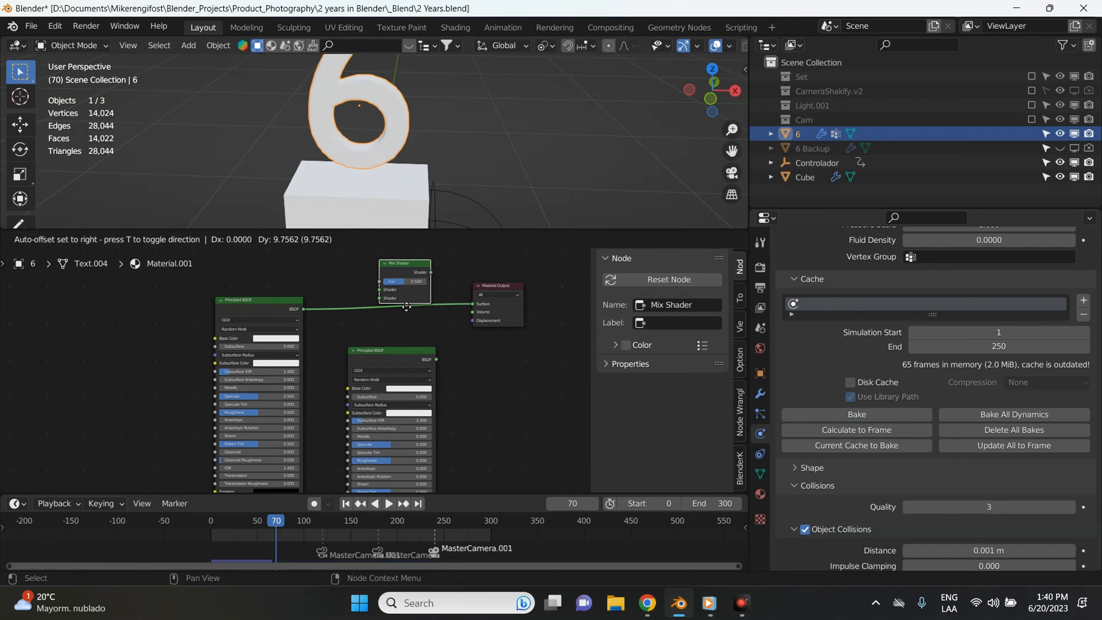
pyautogui.click(409, 300)
pyautogui.moveTo(410, 359); pyautogui.dragTo(383, 368)
pyautogui.moveTo(417, 272); pyautogui.dragTo(493, 299)
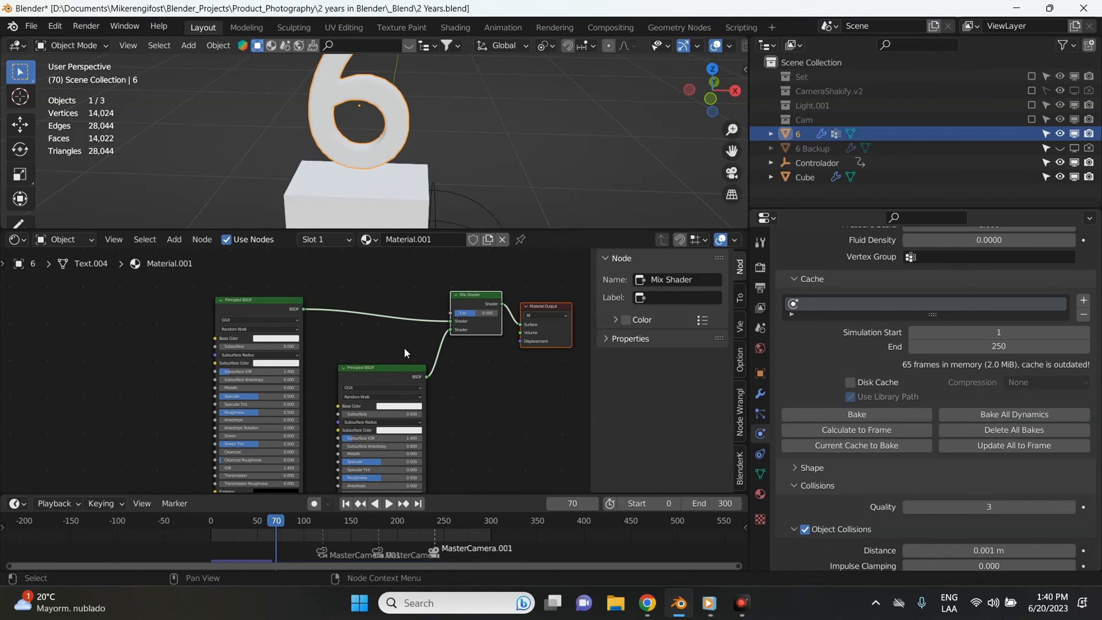
# Step: Add an Attribute node to the material, placed above the shader nodes
pyautogui.hotkey('shift', 'a')
pyautogui.write('atr')
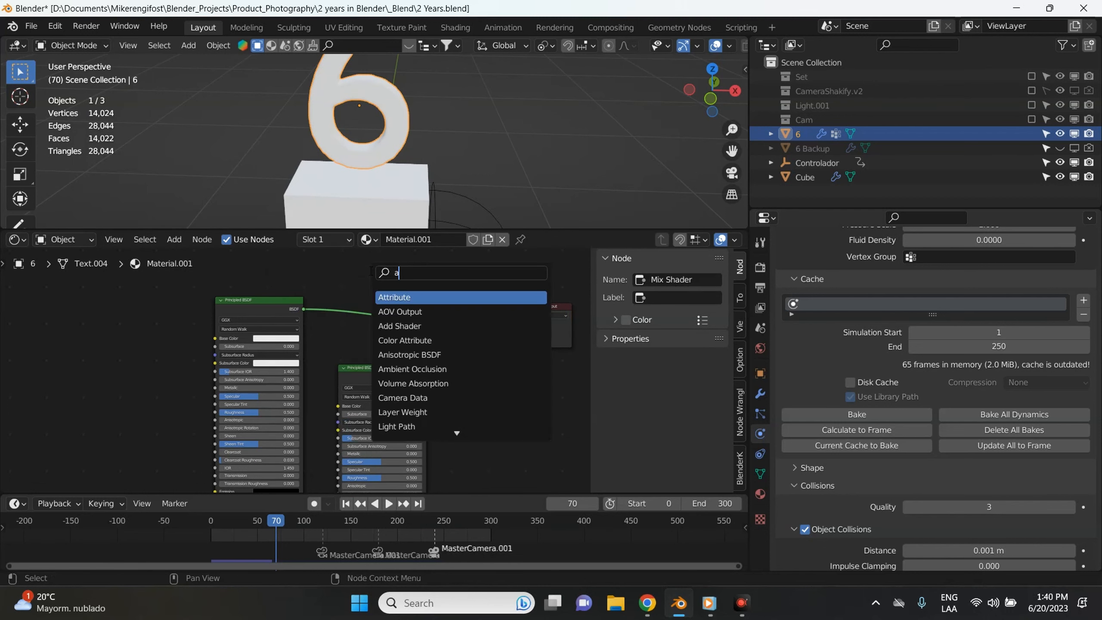
pyautogui.click(391, 297)
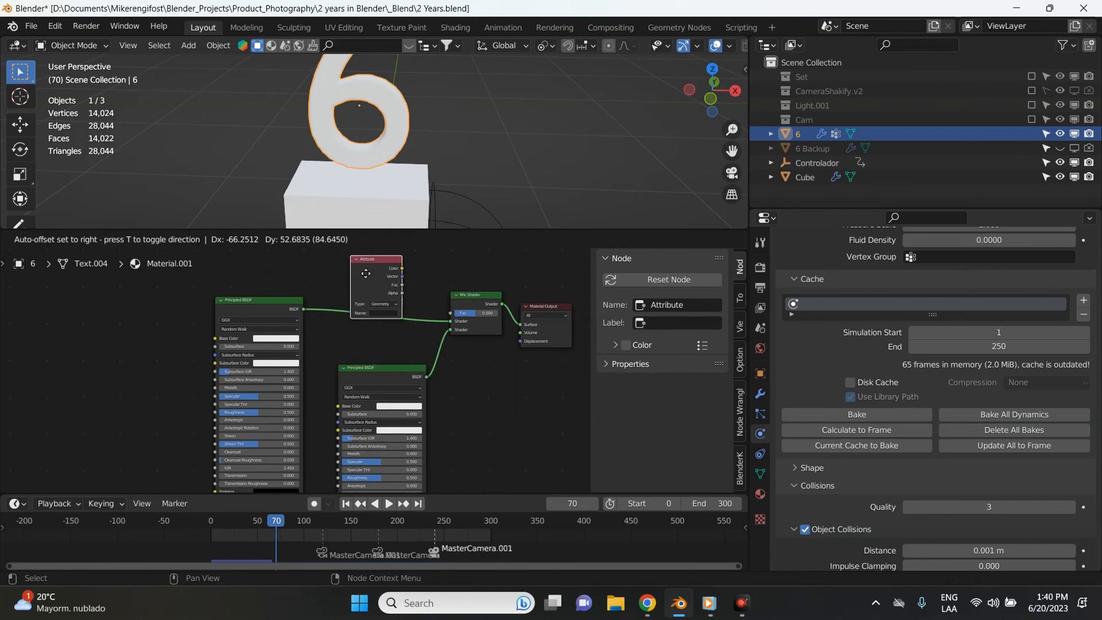
pyautogui.click(361, 271)
# Step: Add a ColorRamp node and arrange it next to the Attribute node above the Mix Shader
pyautogui.hotkey('shift', 'a')
pyautogui.write('colo')
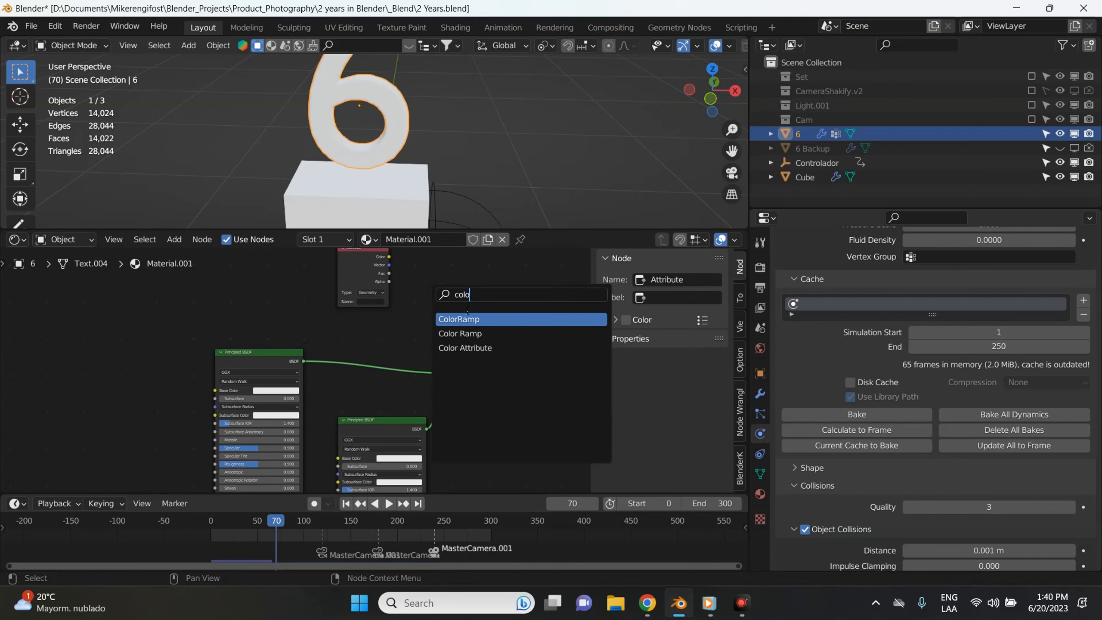
pyautogui.click(467, 319)
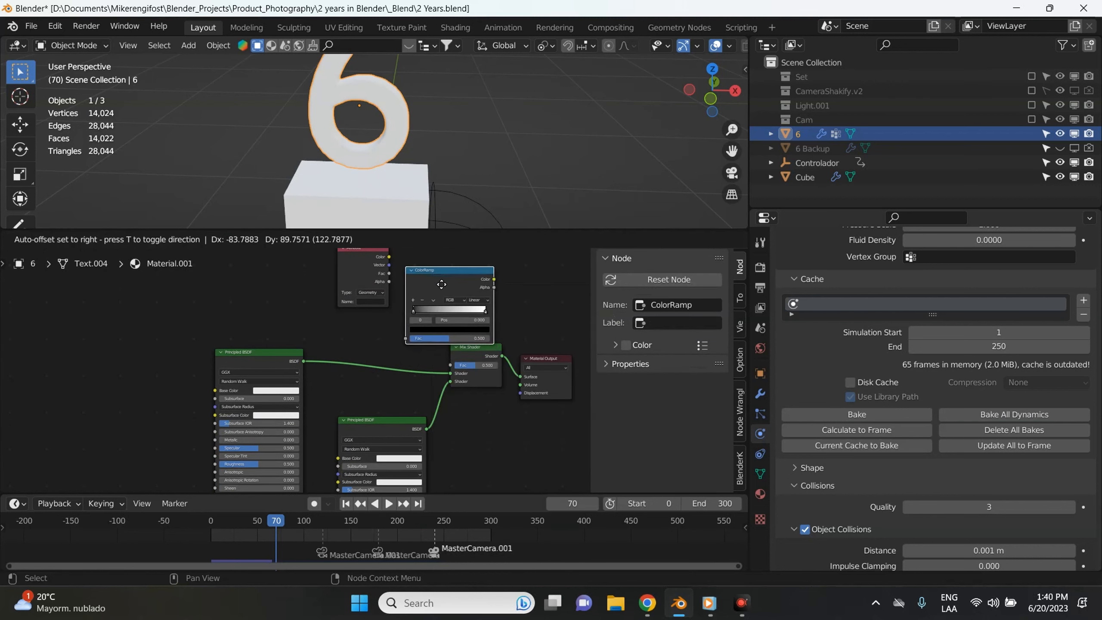
pyautogui.scroll(2, 406, 278)
pyautogui.moveTo(398, 300); pyautogui.dragTo(304, 374, button='middle')
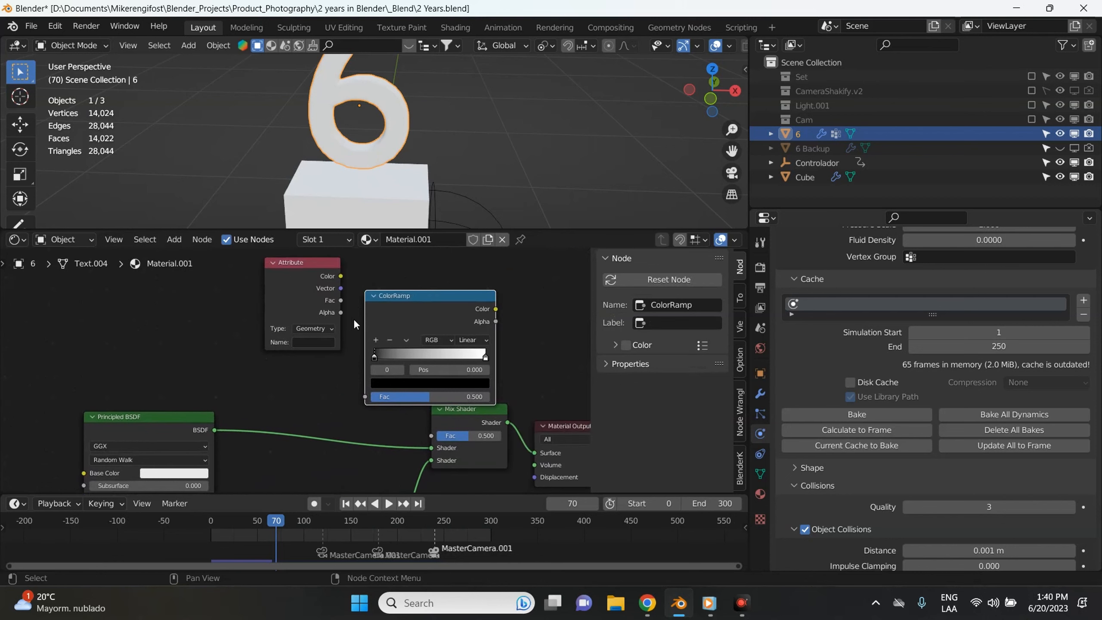
pyautogui.moveTo(327, 272); pyautogui.dragTo(368, 394)
pyautogui.moveTo(436, 302); pyautogui.dragTo(378, 271)
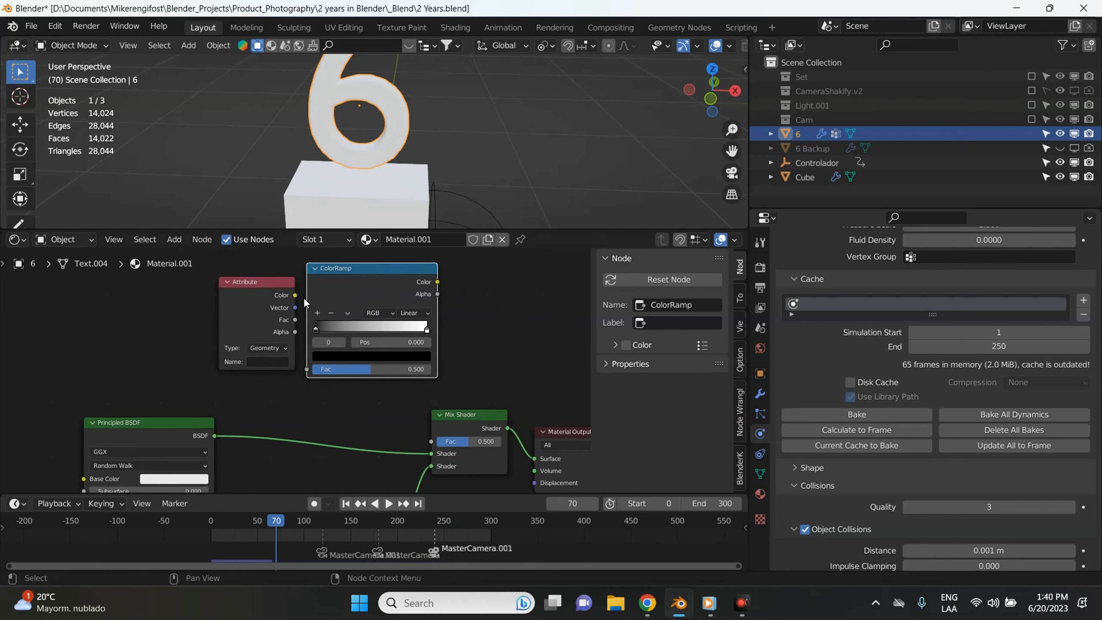
# Step: Link the Attribute's Color through the ColorRamp into the Mix Shader's Fac and space the two nodes apart
pyautogui.moveTo(294, 294); pyautogui.dragTo(309, 370)
pyautogui.moveTo(437, 282); pyautogui.dragTo(444, 367)
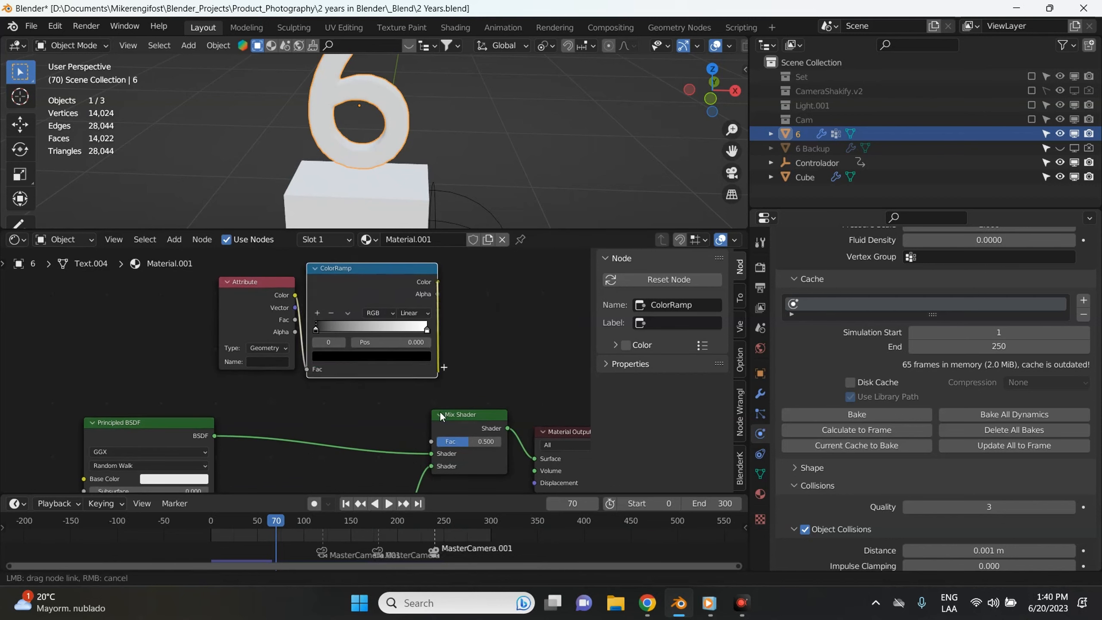
pyautogui.moveTo(434, 433); pyautogui.dragTo(432, 442)
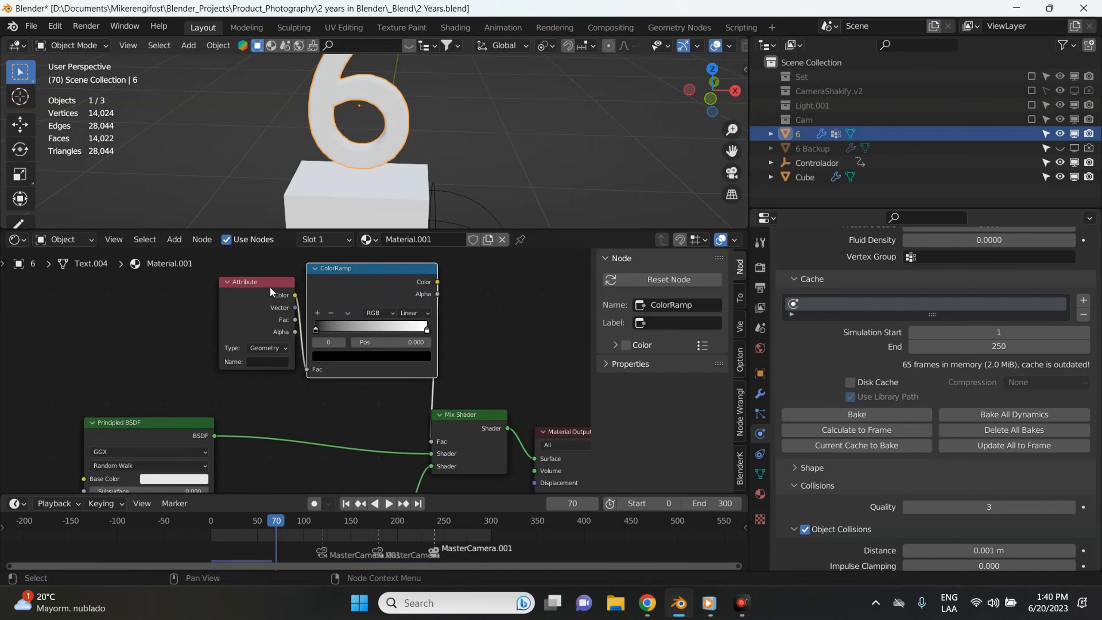
pyautogui.moveTo(270, 286); pyautogui.dragTo(224, 290)
pyautogui.moveTo(344, 285); pyautogui.dragTo(319, 295)
# Step: Set the base color of the duplicated Principled BSDF node to golden yellow
pyautogui.scroll(-2, 486, 381)
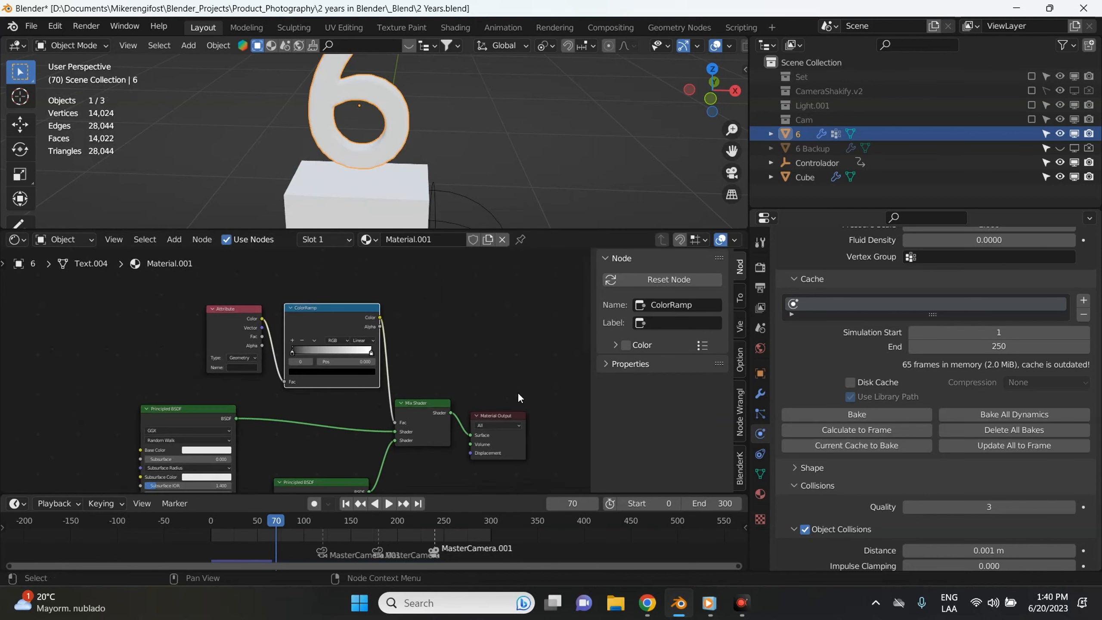
pyautogui.scroll(-2, 469, 355)
pyautogui.moveTo(465, 371); pyautogui.dragTo(479, 307, button='middle')
pyautogui.scroll(3, 479, 308)
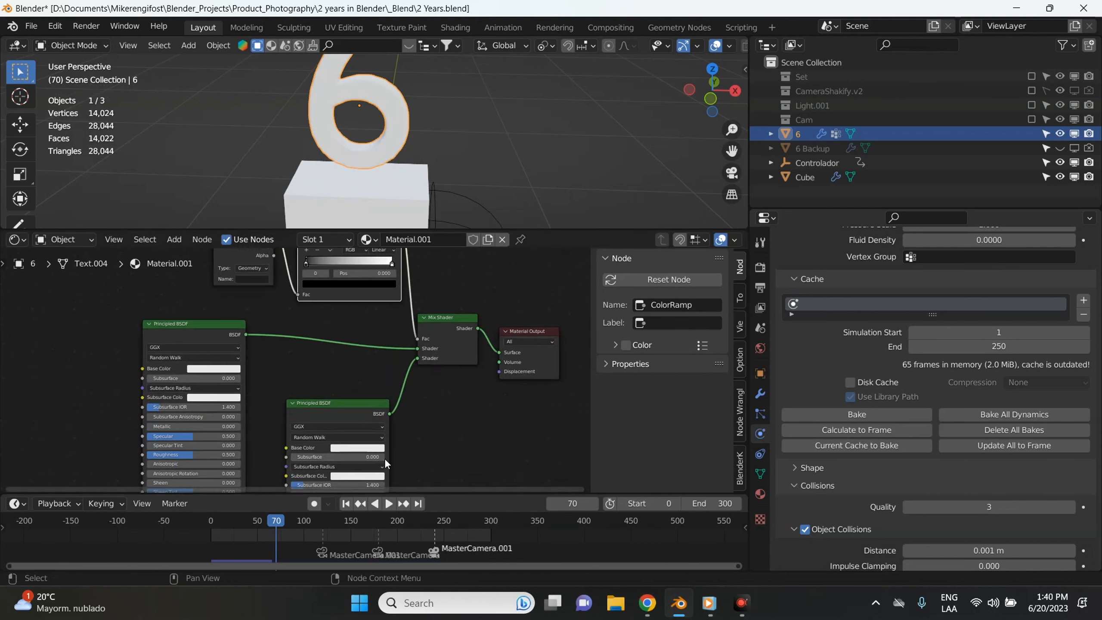
pyautogui.click(353, 448)
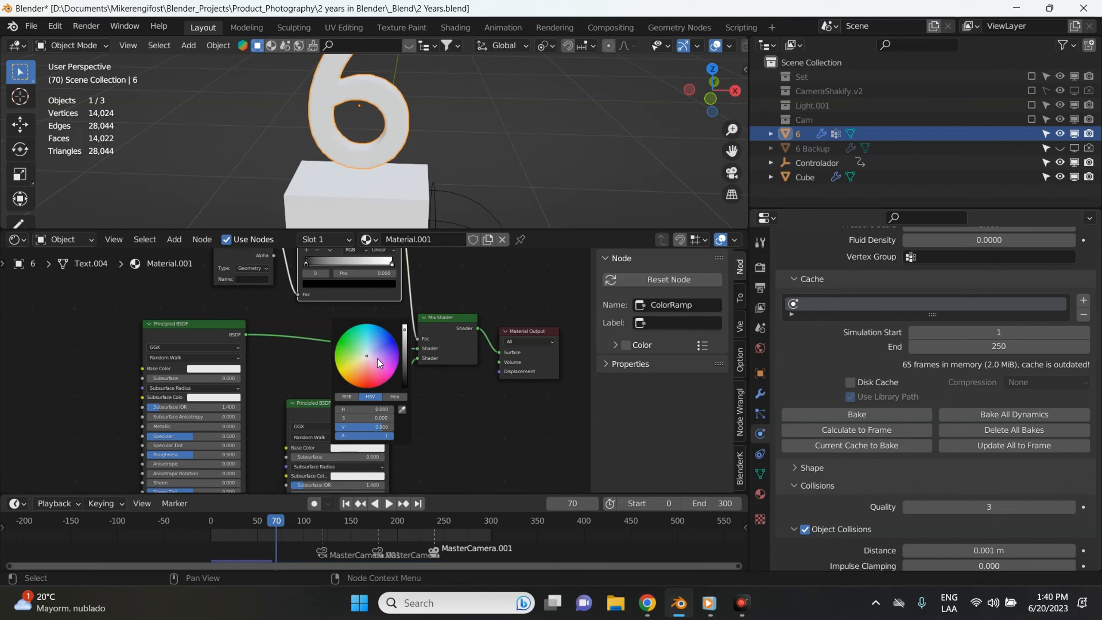
pyautogui.moveTo(377, 358); pyautogui.dragTo(351, 372)
# Step: Raise Metallic and Specular to their maximum and lower Roughness on the yellow Principled BSDF node
pyautogui.scroll(-3, 450, 359)
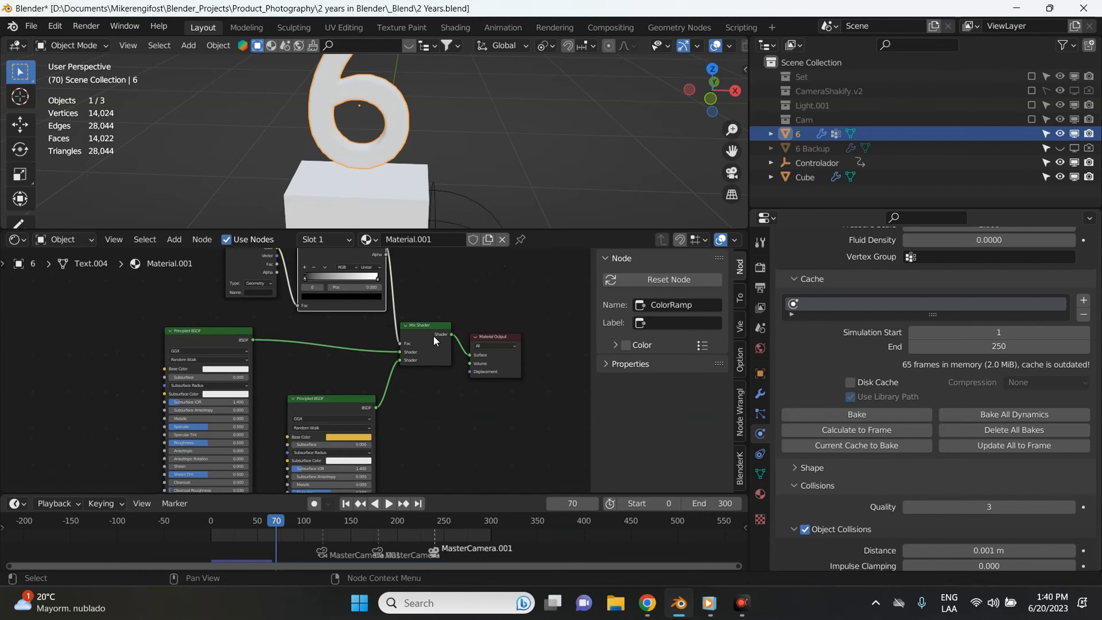
pyautogui.scroll(5, 412, 399)
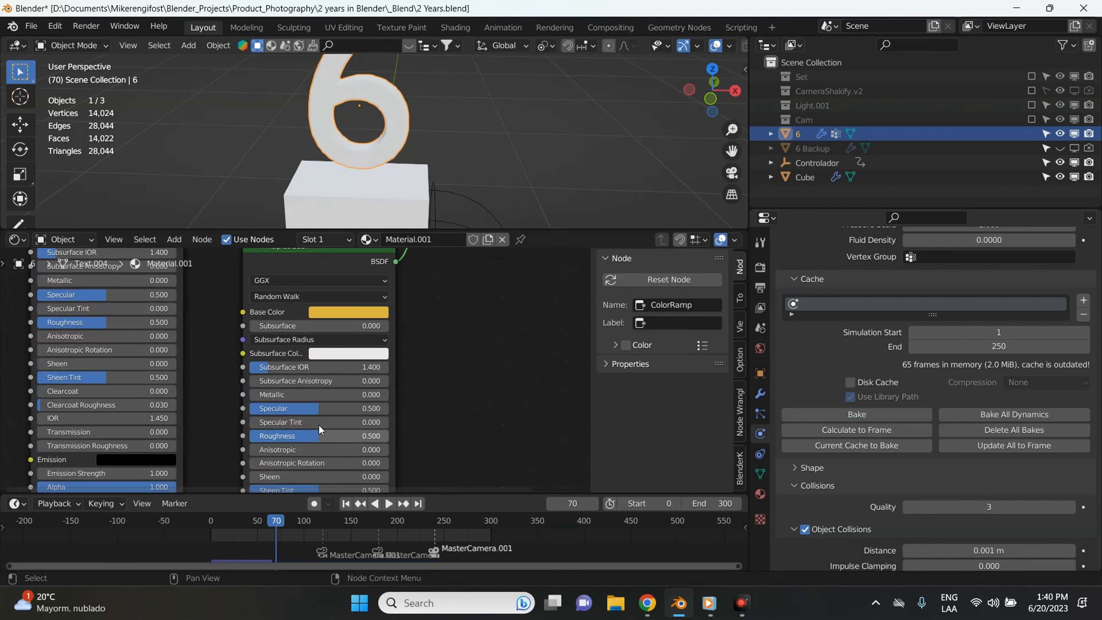
pyautogui.moveTo(269, 436)
pyautogui.mouseDown()
pyautogui.moveTo(219, 436)
pyautogui.moveTo(261, 436)
pyautogui.mouseUp()
pyautogui.scroll(-6, 504, 413)
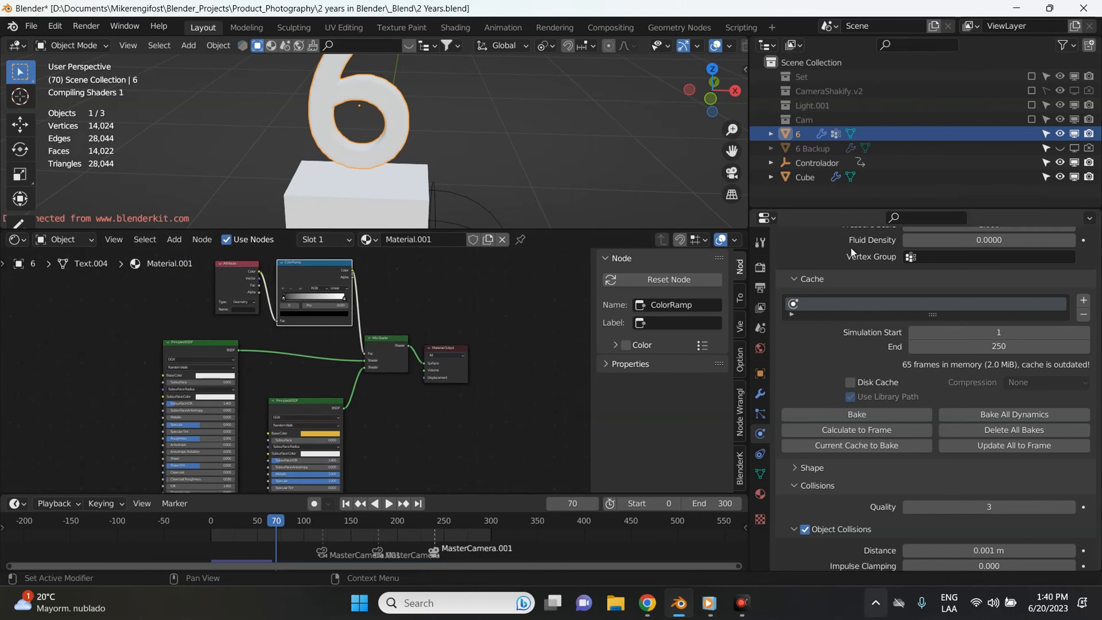
# Step: Turn the enlarged timeline area into a Geometry Node Editor and create a new geometry node tree for the 6
pyautogui.click(760, 393)
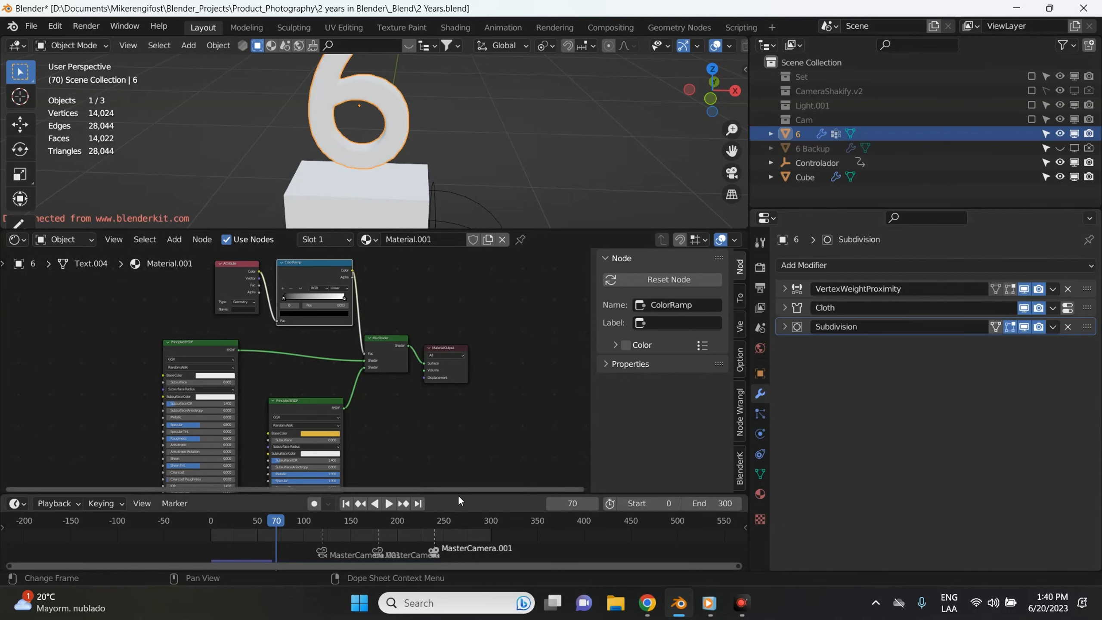
pyautogui.moveTo(458, 494); pyautogui.dragTo(453, 348)
pyautogui.click(479, 126)
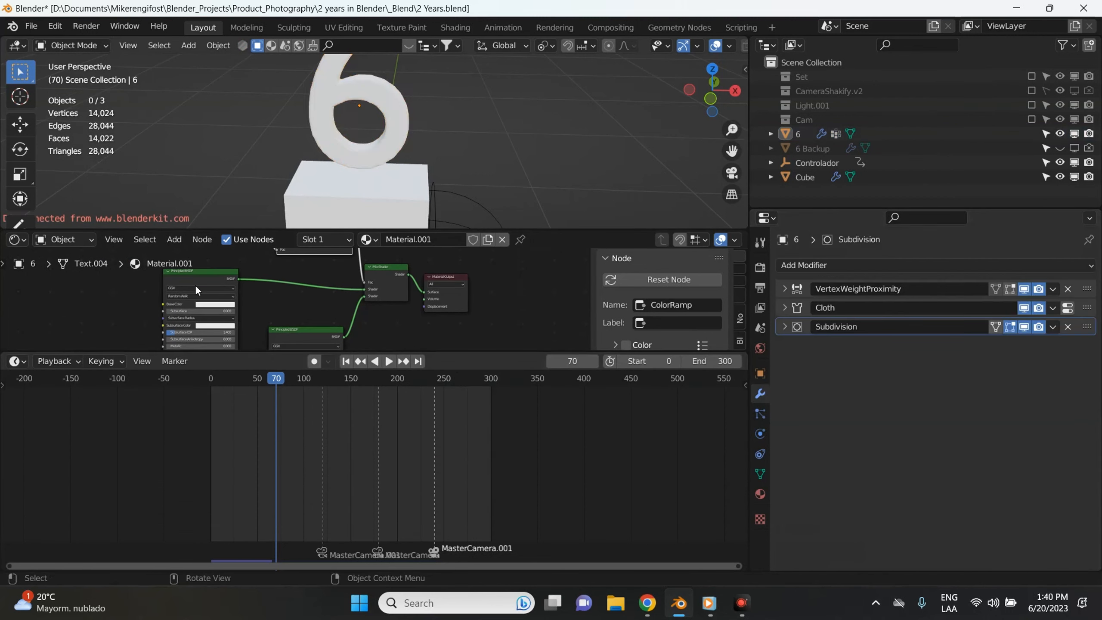
pyautogui.click(398, 115)
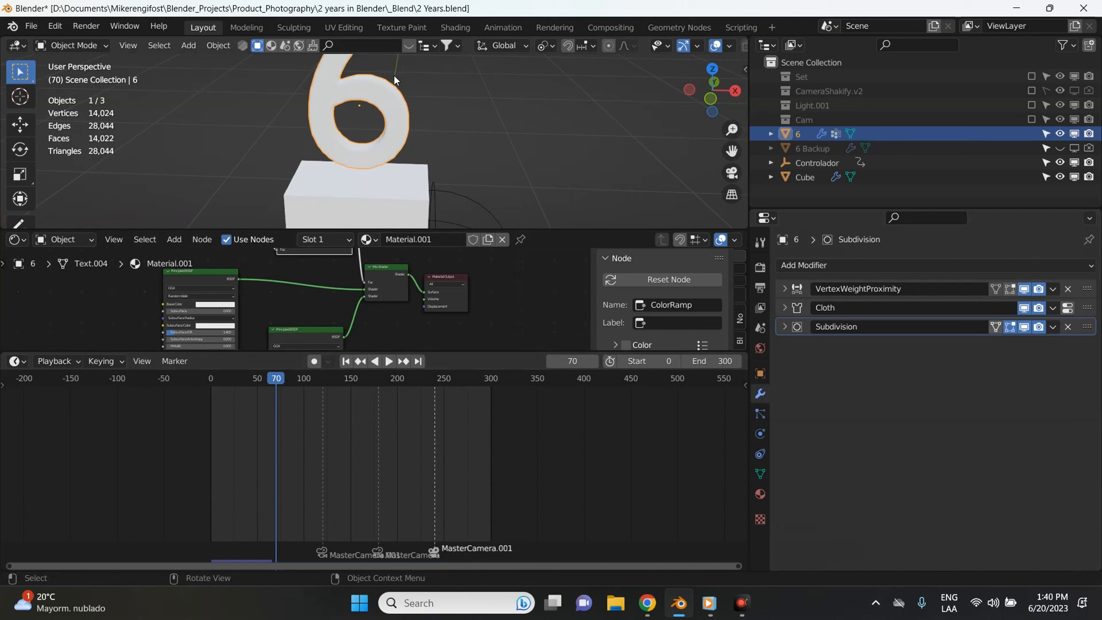
pyautogui.click(16, 364)
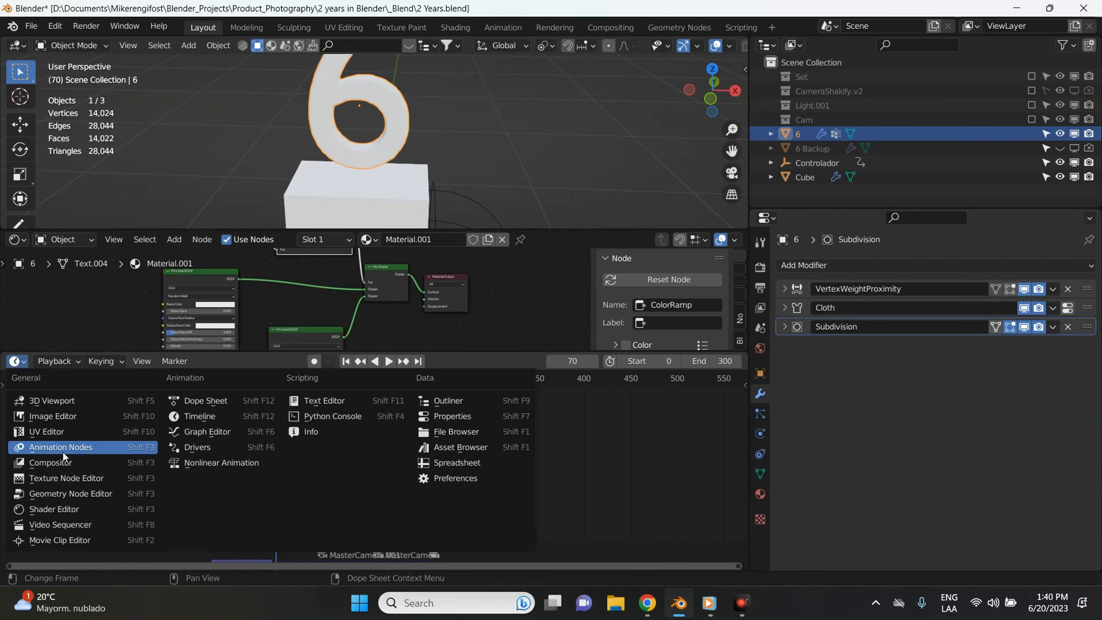
pyautogui.click(65, 494)
pyautogui.click(388, 363)
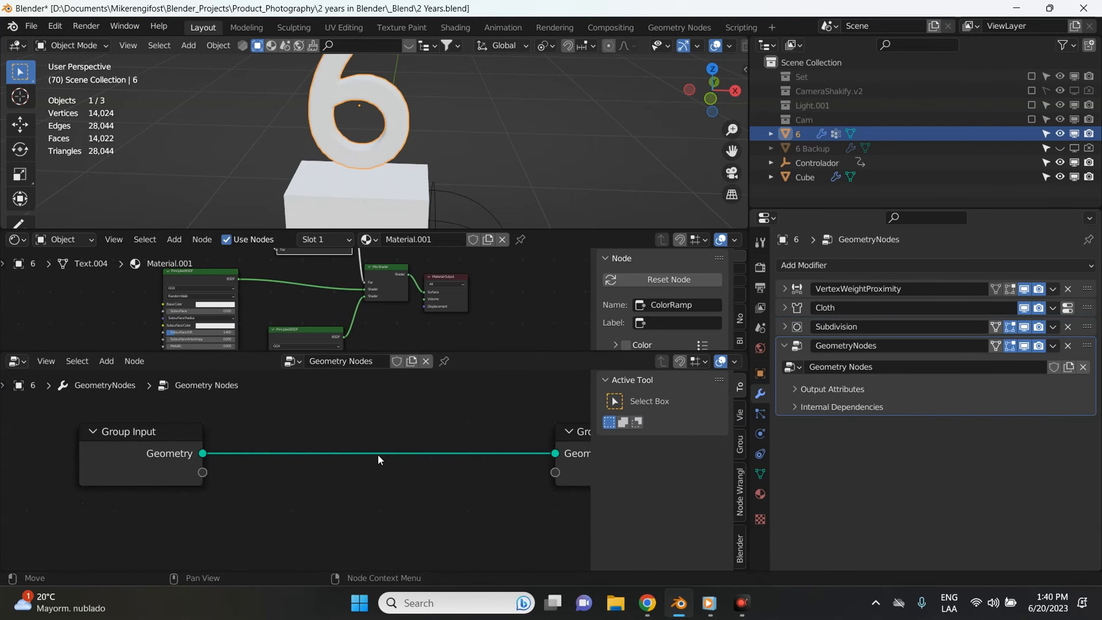
# Step: Insert a Capture Attribute node between the Group Input and Group Output geometry connection
pyautogui.hotkey('shift', 'a')
pyautogui.click(333, 284)
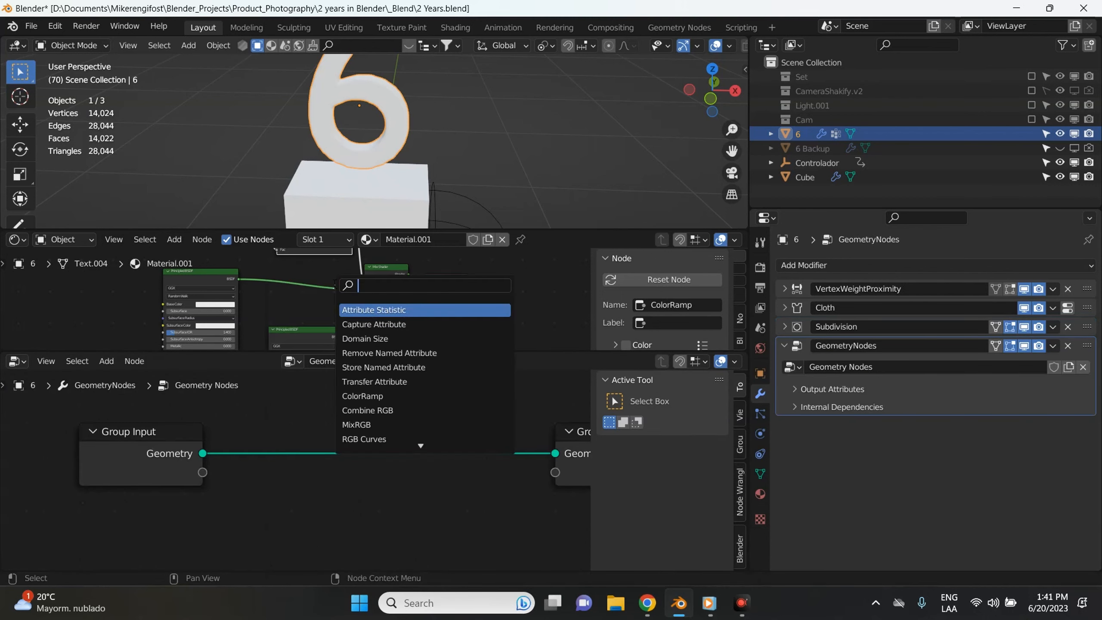
pyautogui.write('capt')
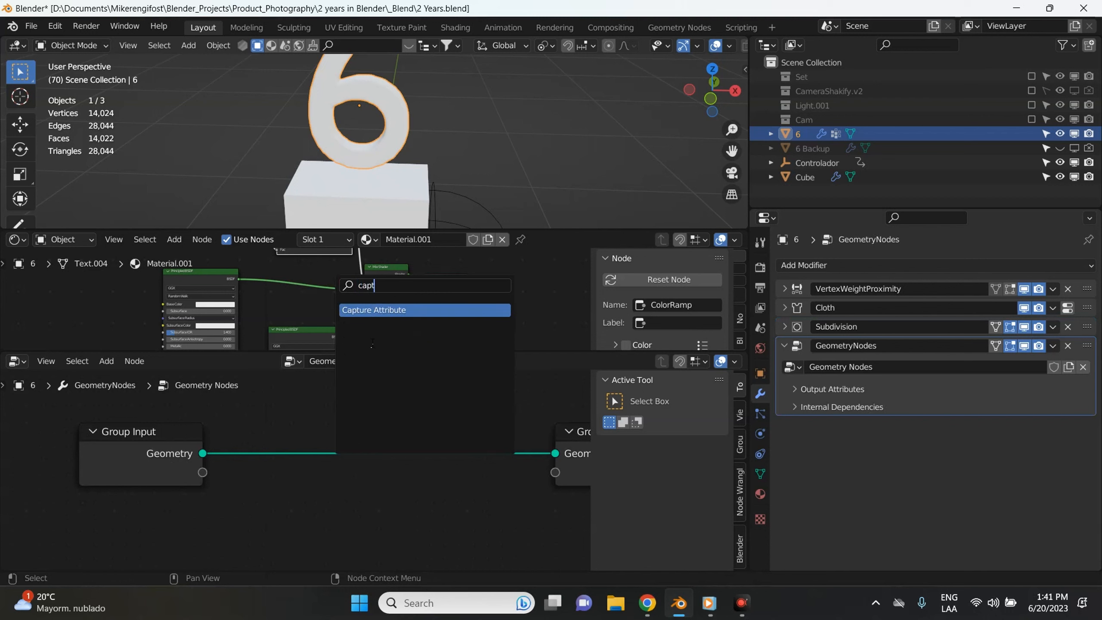
pyautogui.click(382, 310)
pyautogui.click(277, 451)
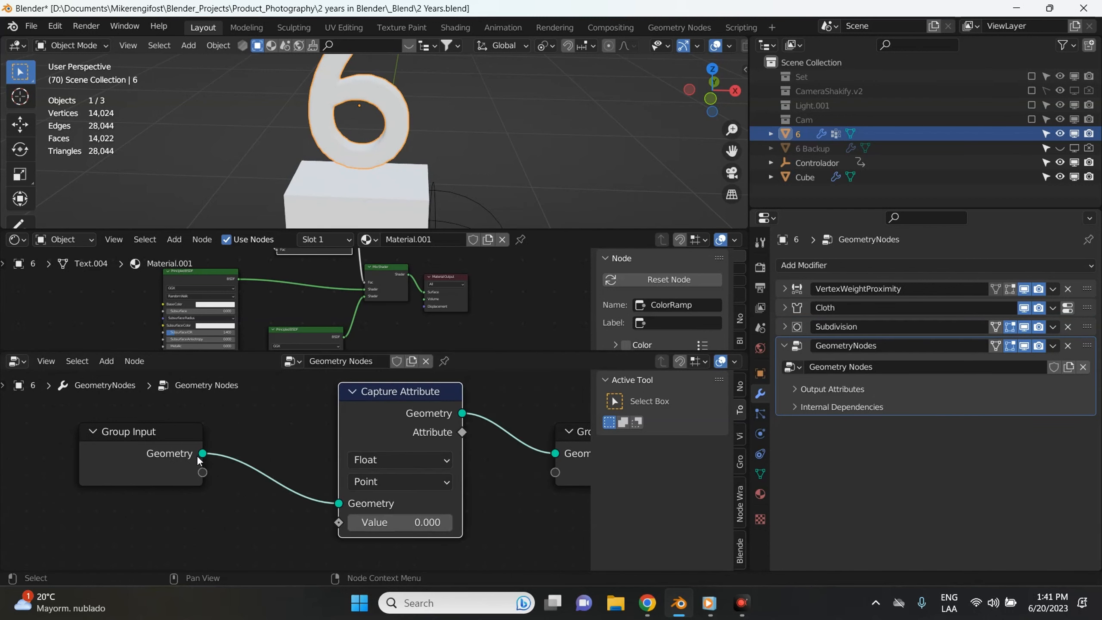
# Step: Expose the Capture Attribute's Value as a group input and its Attribute result as a group output
pyautogui.moveTo(203, 472); pyautogui.dragTo(338, 522)
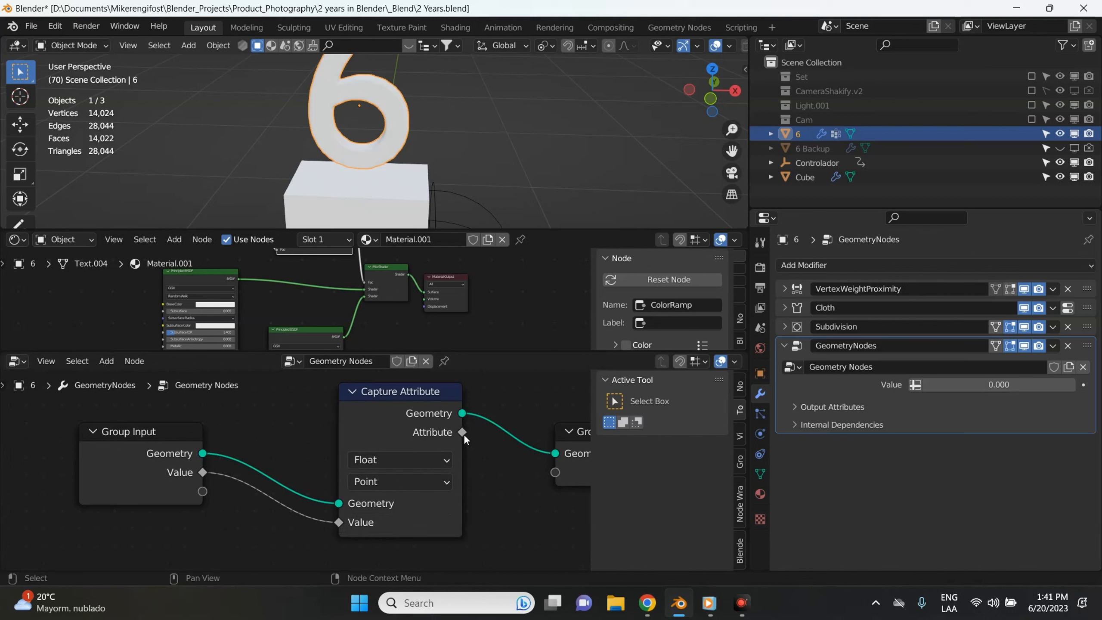
pyautogui.moveTo(463, 433); pyautogui.dragTo(555, 472)
pyautogui.scroll(-2, 414, 482)
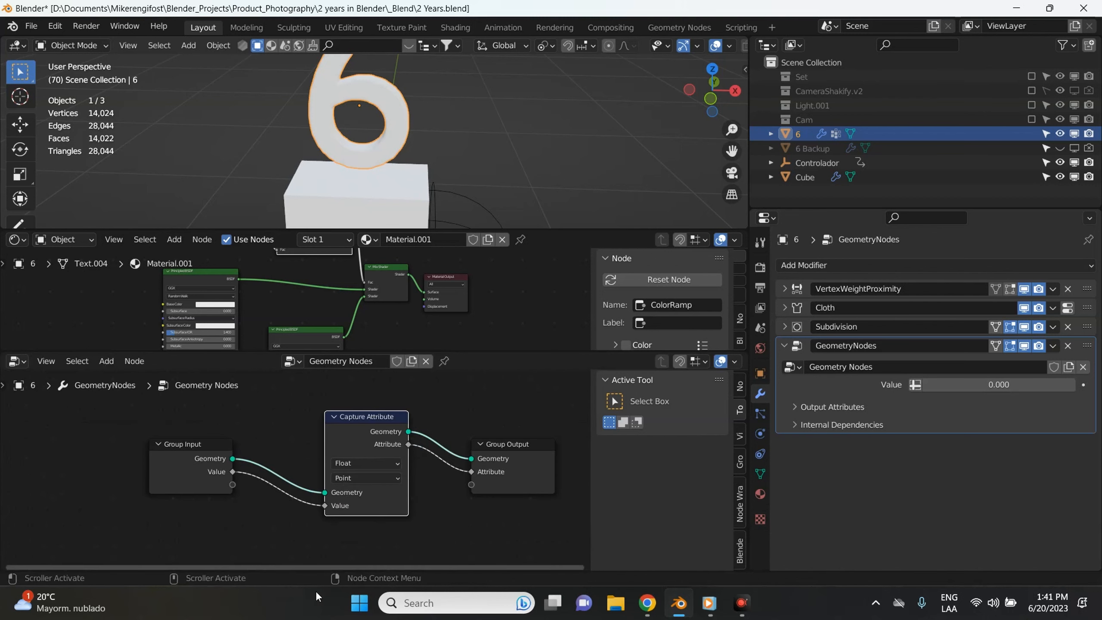
# Step: Expand the modifier's output attributes and make its Value input read the vertex attribute Group
pyautogui.click(865, 407)
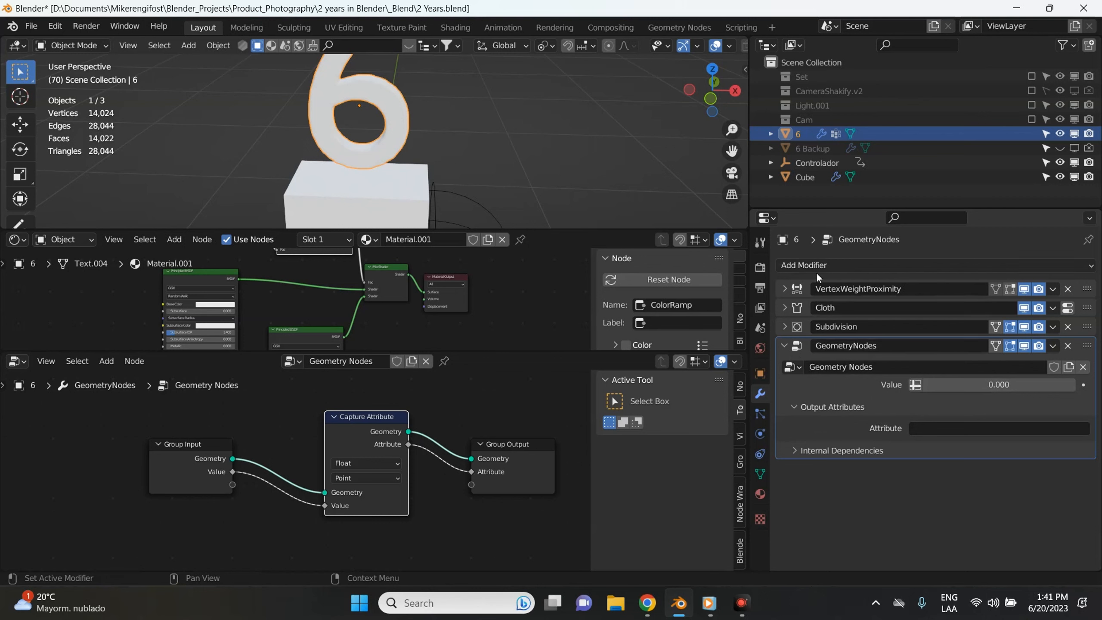
pyautogui.click(933, 384)
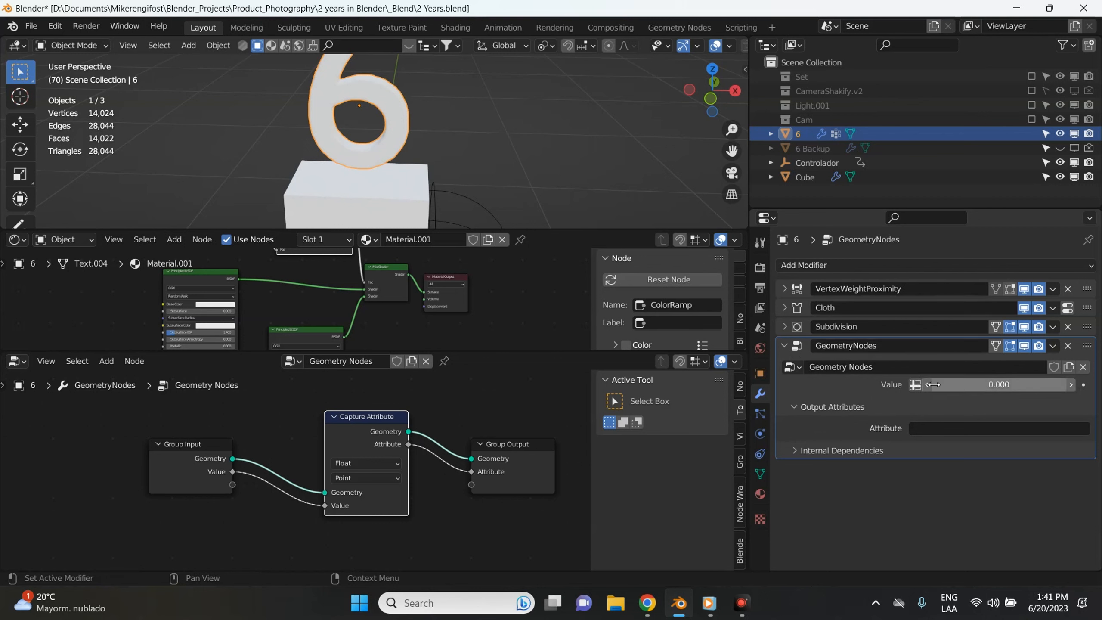
pyautogui.click(915, 384)
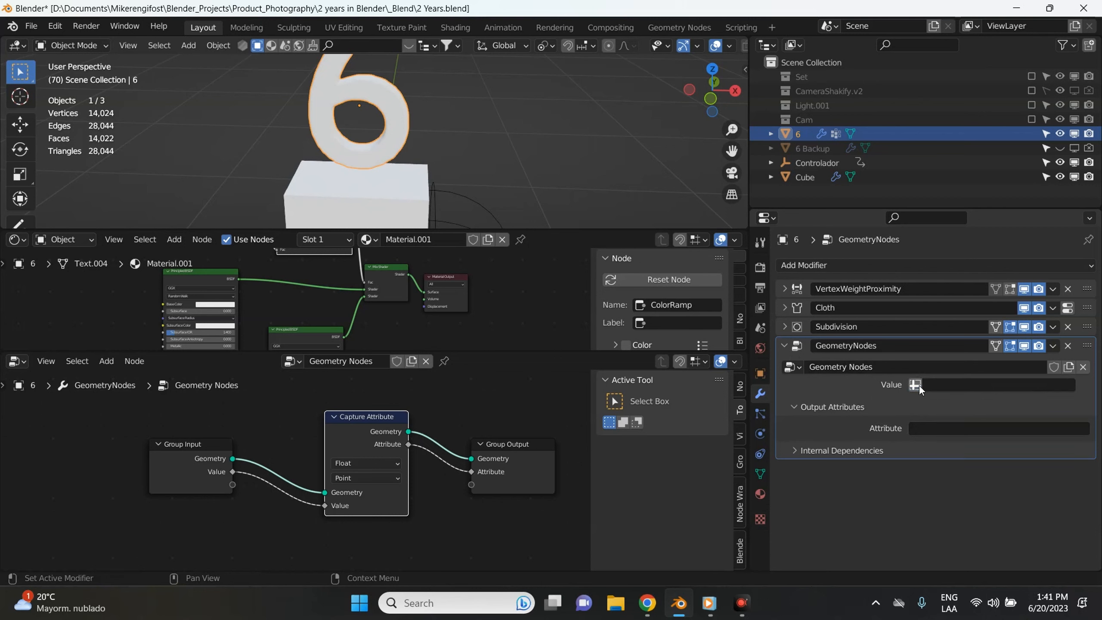
pyautogui.click(939, 385)
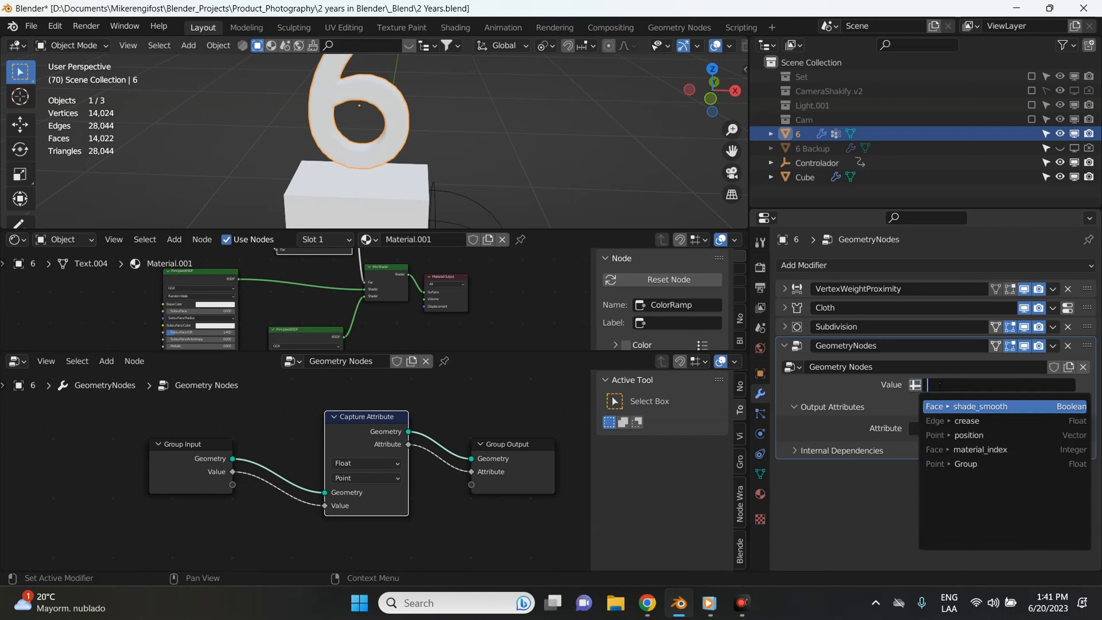
pyautogui.click(968, 464)
# Step: Name the Geometry Nodes modifier's output attribute "weight"
pyautogui.click(934, 428)
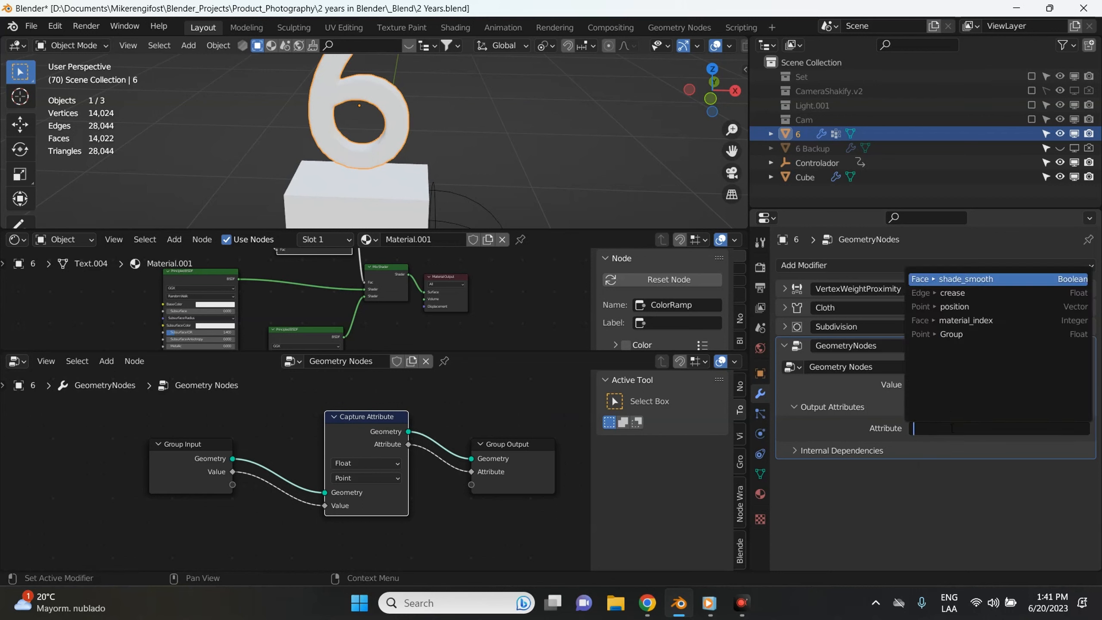
pyautogui.write('wo')
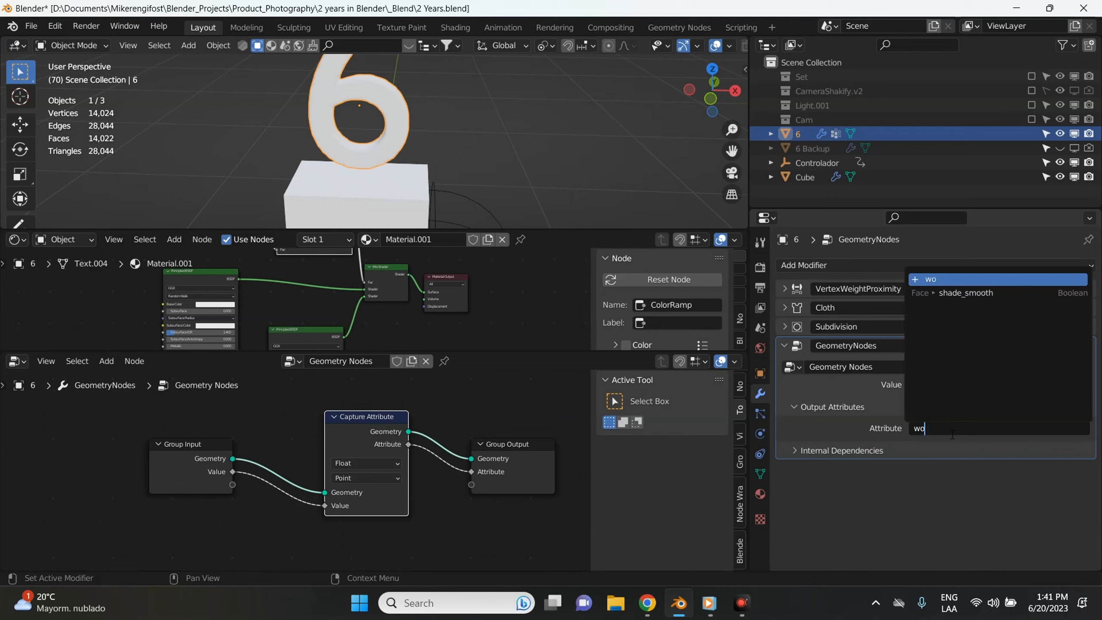
pyautogui.write('e')
pyautogui.press('BackSpace')
pyautogui.press('BackSpace')
pyautogui.press('Return')
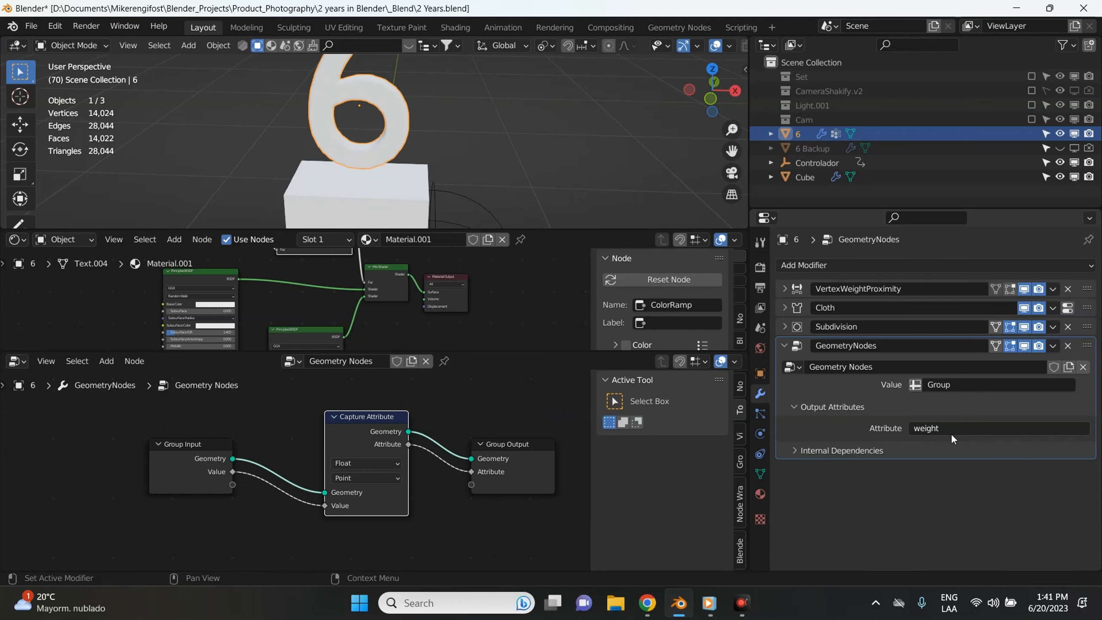
# Step: Set the material's Attribute node to read the attribute named "weight"
pyautogui.click(950, 433)
pyautogui.moveTo(423, 350); pyautogui.dragTo(422, 380)
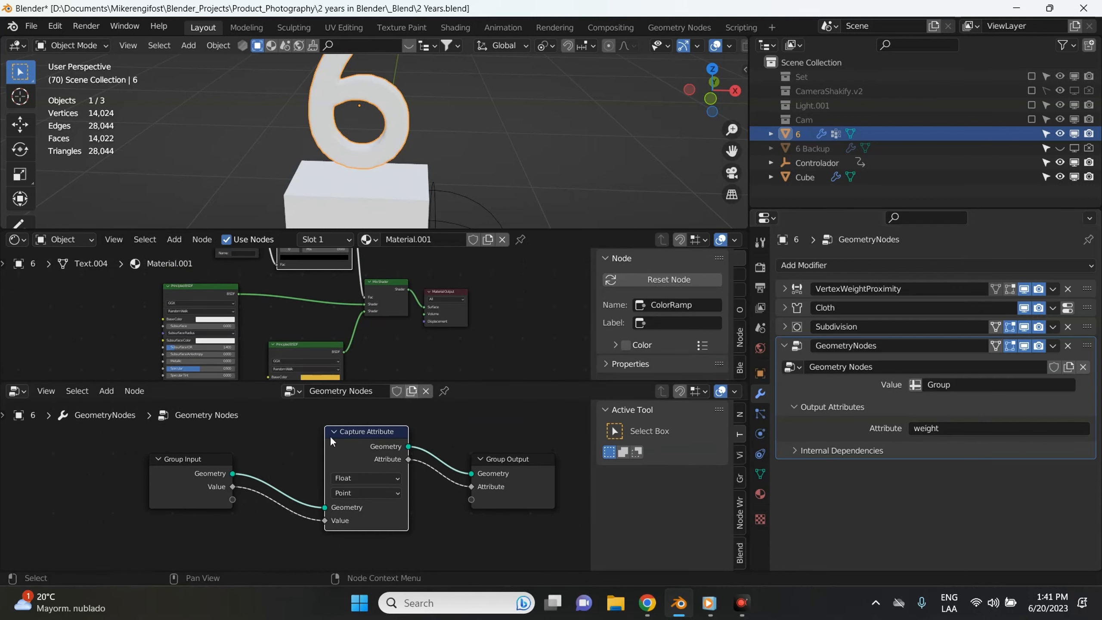
pyautogui.scroll(3, 262, 310)
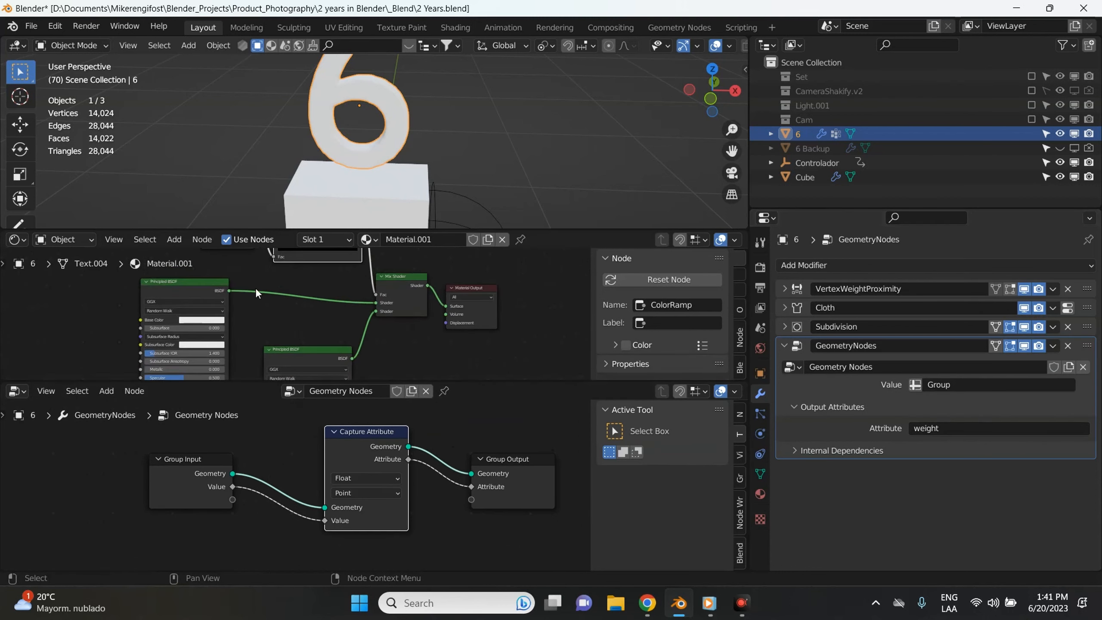
pyautogui.moveTo(258, 297); pyautogui.dragTo(263, 362, button='middle')
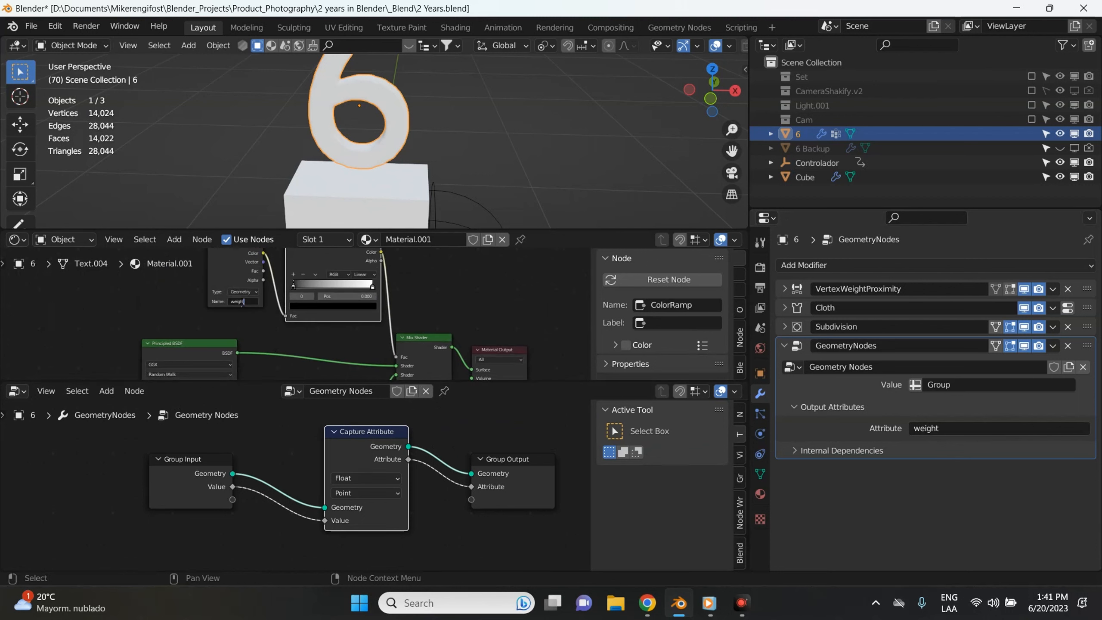
pyautogui.press('Return')
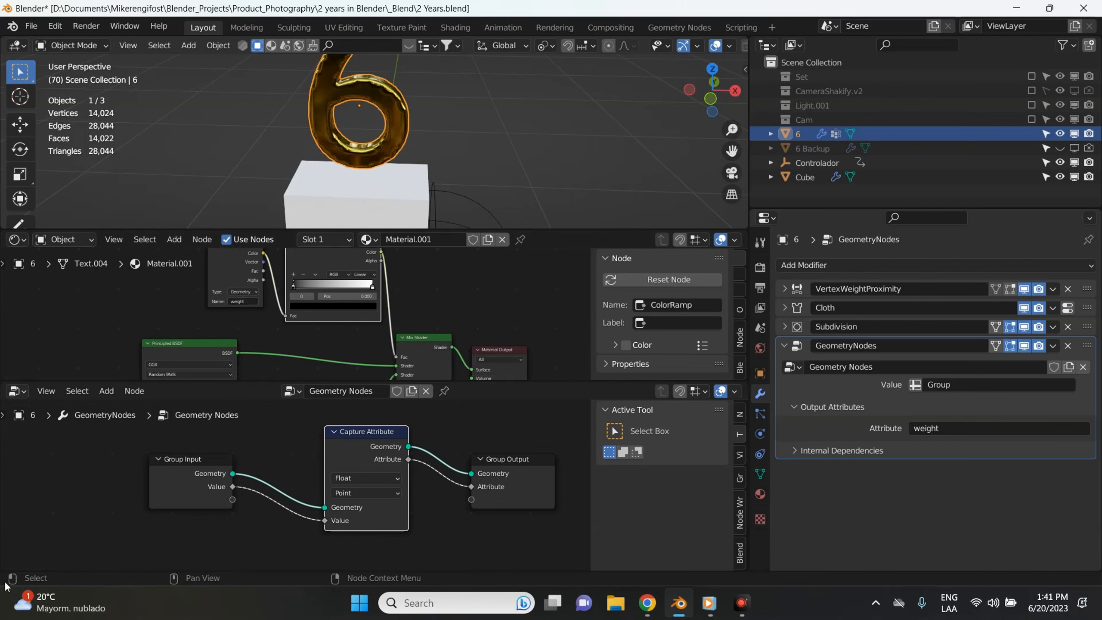
# Step: Split off a new Timeline area beneath the Geometry Nodes editor and scrub to frame 113
pyautogui.moveTo(2, 571); pyautogui.dragTo(4, 483)
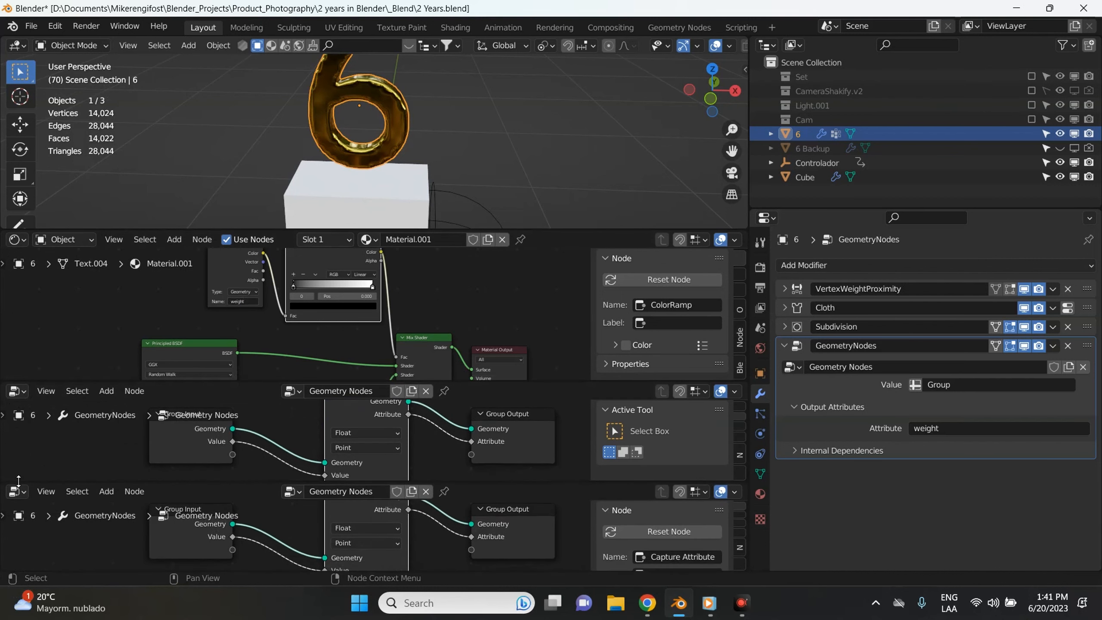
pyautogui.click(15, 492)
pyautogui.click(195, 351)
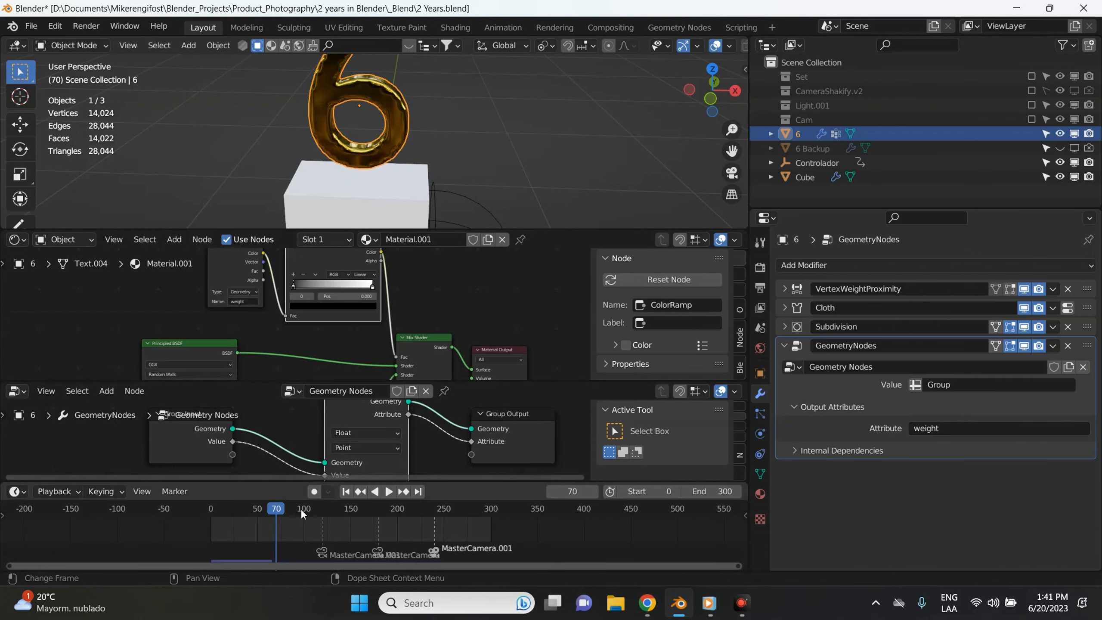
pyautogui.moveTo(301, 509)
pyautogui.mouseDown()
pyautogui.moveTo(216, 508)
pyautogui.moveTo(316, 506)
pyautogui.mouseUp()
# Step: Swap the two Principled BSDF connections feeding the Mix Shader's shader inputs
pyautogui.scroll(3, 420, 322)
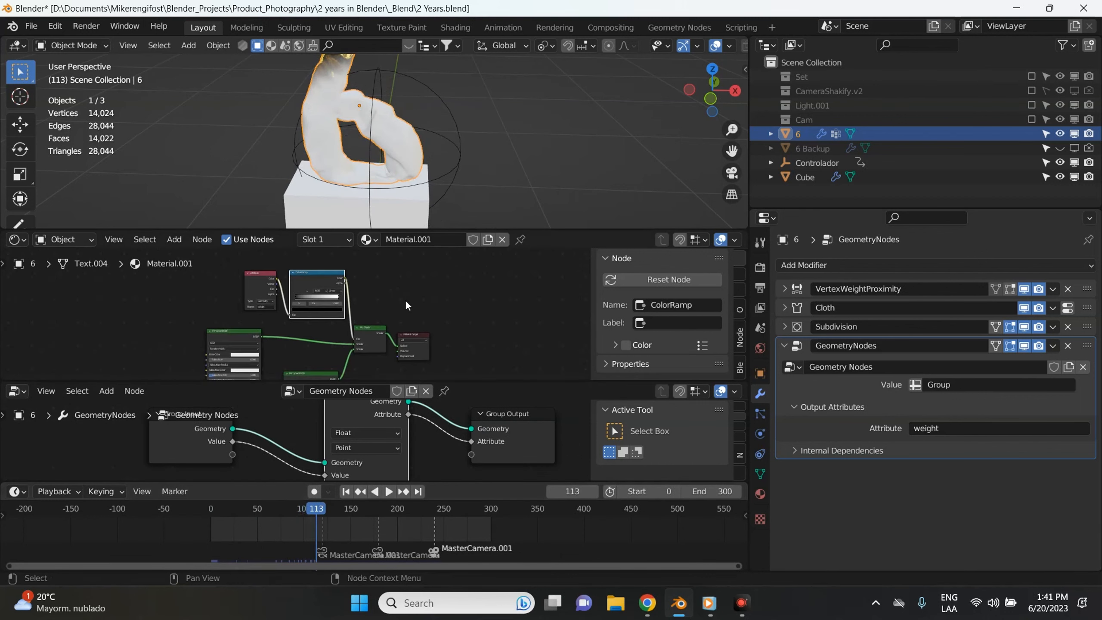
pyautogui.scroll(-3, 386, 303)
pyautogui.moveTo(359, 311); pyautogui.dragTo(378, 294, button='middle')
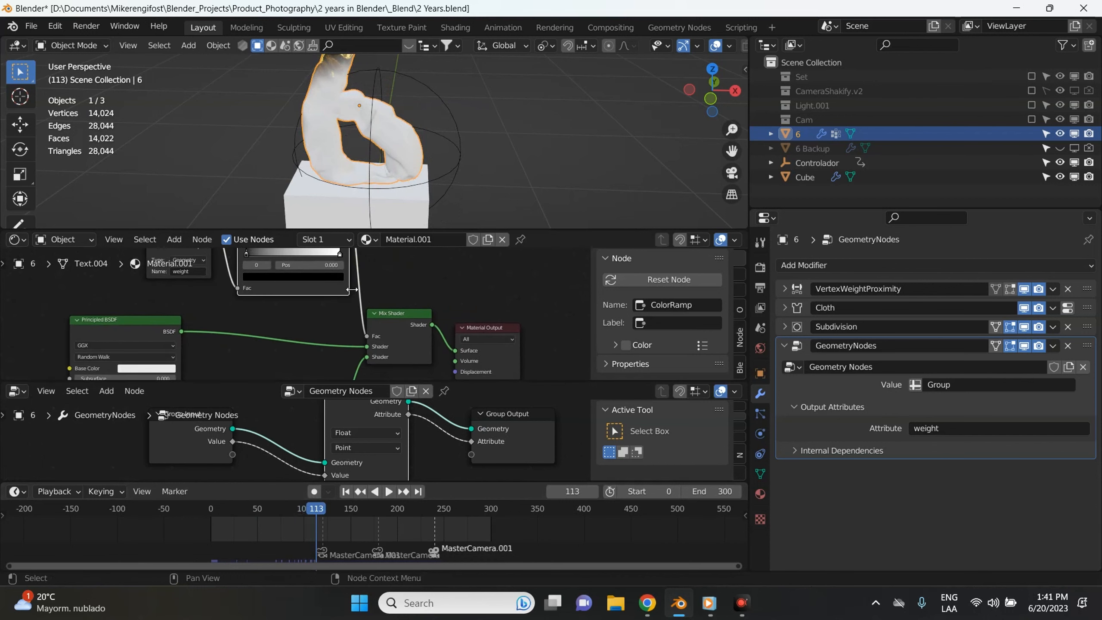
pyautogui.scroll(1, 377, 294)
pyautogui.moveTo(409, 228); pyautogui.dragTo(409, 292)
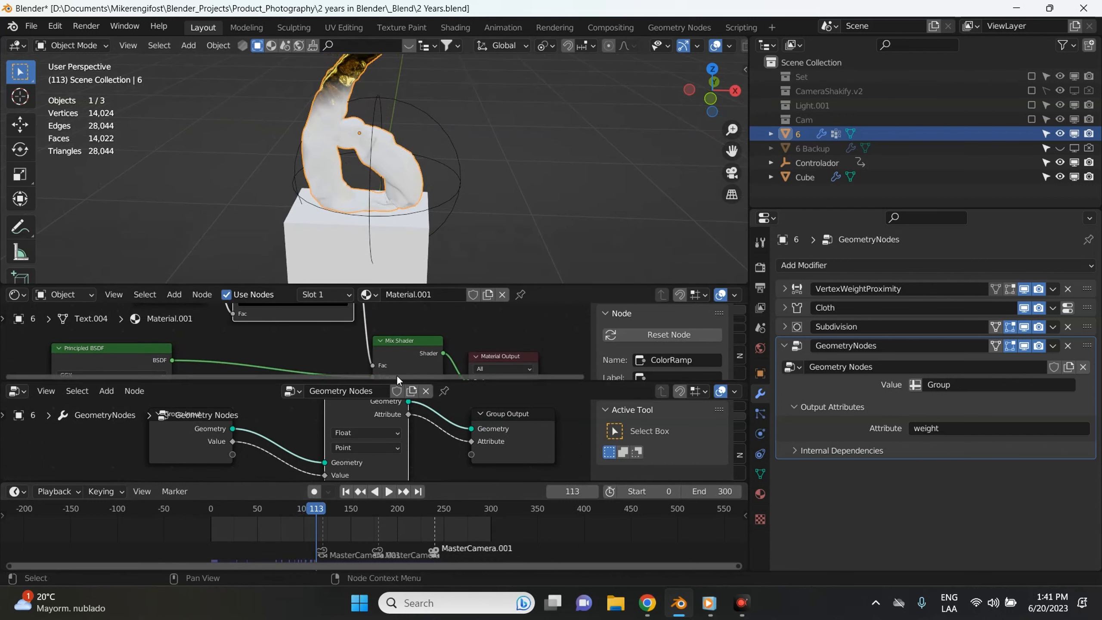
pyautogui.scroll(-2, 256, 330)
pyautogui.scroll(-2, 247, 334)
pyautogui.moveTo(219, 364); pyautogui.dragTo(221, 334, button='middle')
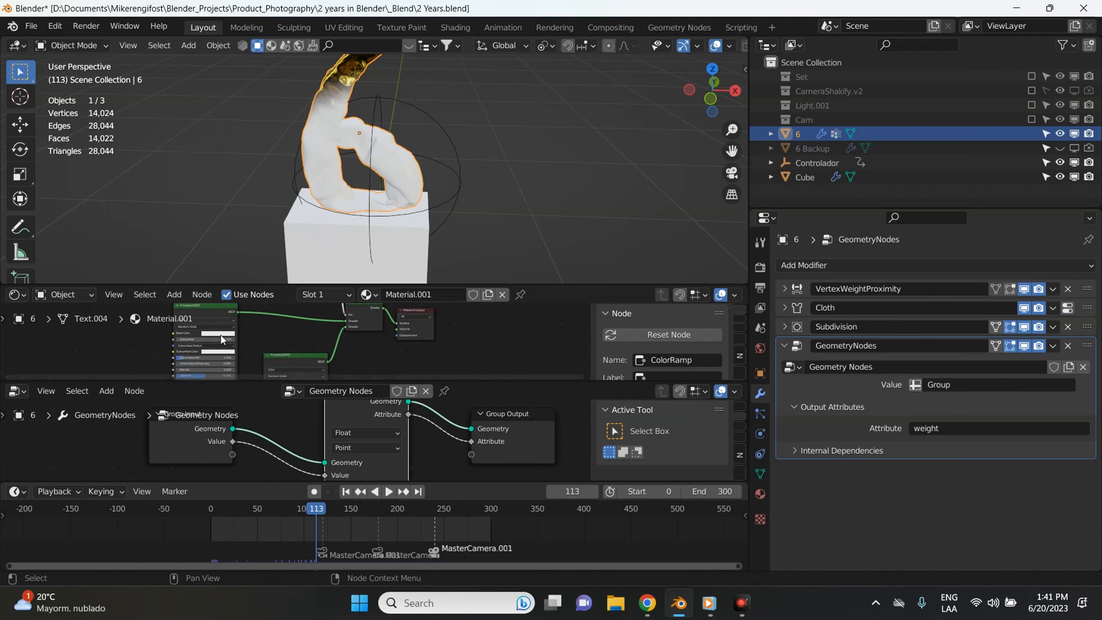
pyautogui.scroll(1, 219, 335)
pyautogui.scroll(-1, 243, 337)
pyautogui.scroll(1, 347, 326)
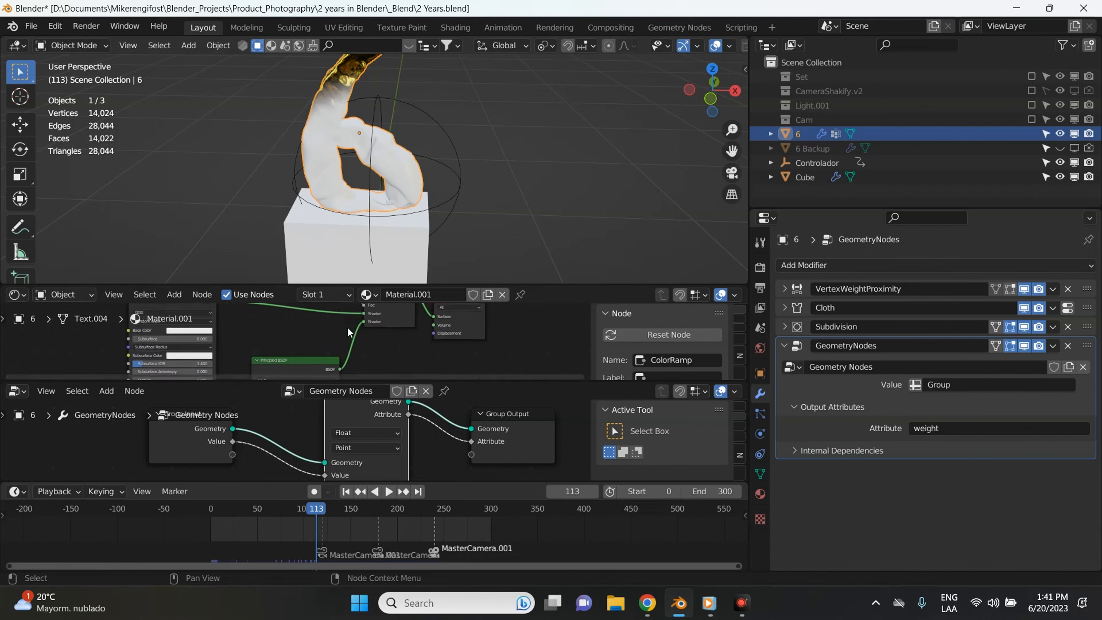
pyautogui.moveTo(364, 314); pyautogui.dragTo(364, 322)
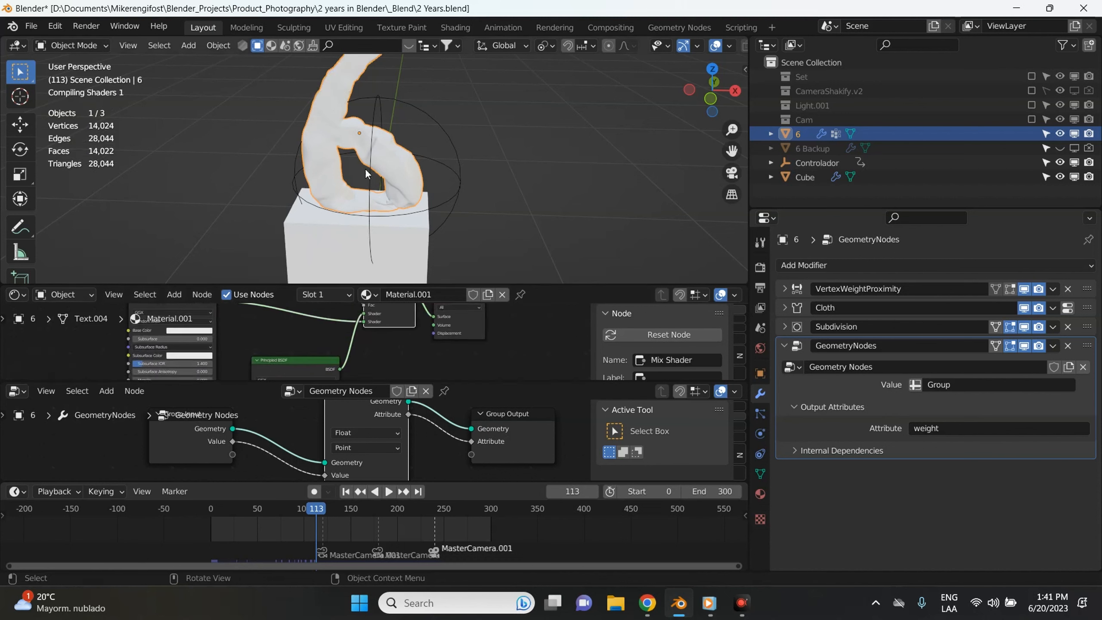
# Step: Play the cloth animation from an earlier frame to check the material transition and stop at frame 121
pyautogui.click(289, 511)
pyautogui.press('space')
pyautogui.click(246, 512)
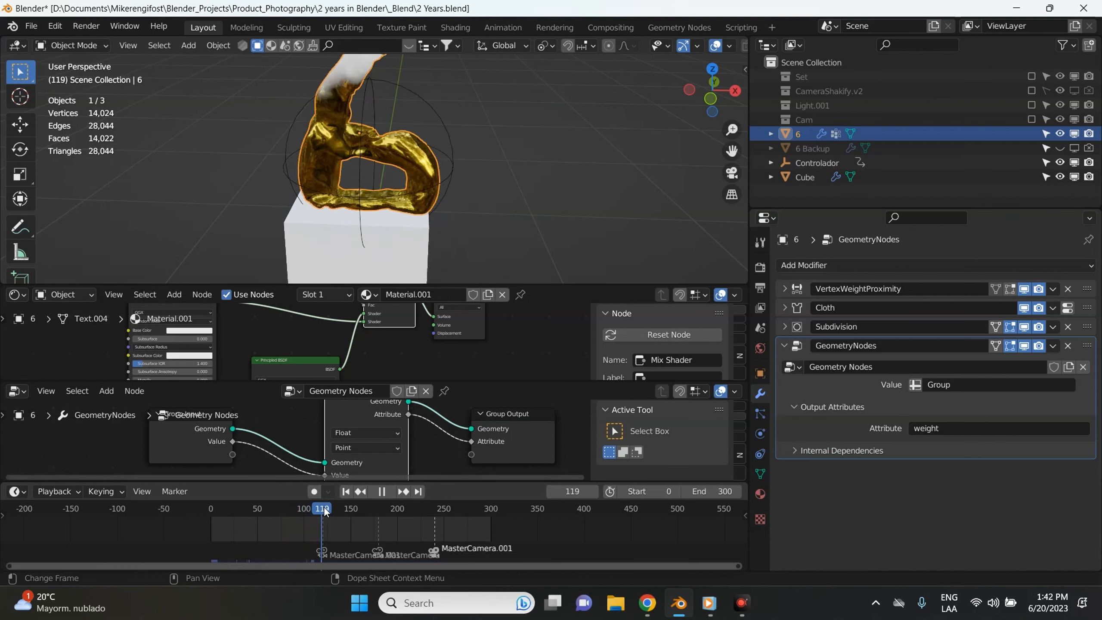
pyautogui.press('space')
pyautogui.scroll(-1, 434, 304)
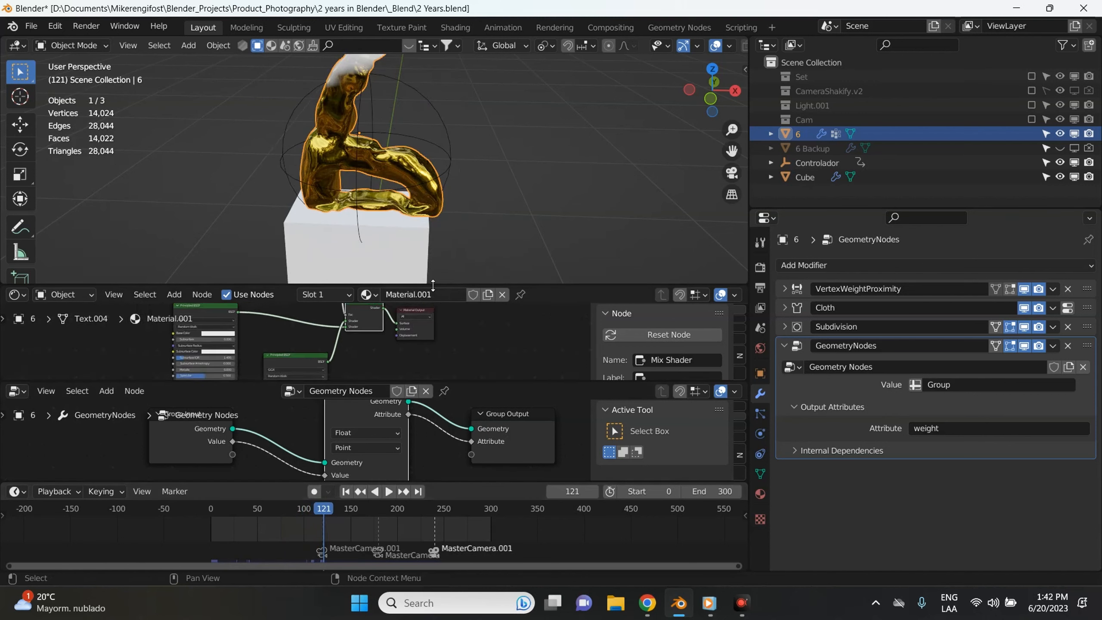
# Step: Enlarge the shader editor and tighten the ColorRamp, placing its black stop at about 0.35 and its white stop at 0.665
pyautogui.moveTo(433, 285); pyautogui.dragTo(414, 187)
pyautogui.scroll(1, 314, 276)
pyautogui.moveTo(314, 277); pyautogui.dragTo(334, 352, button='middle')
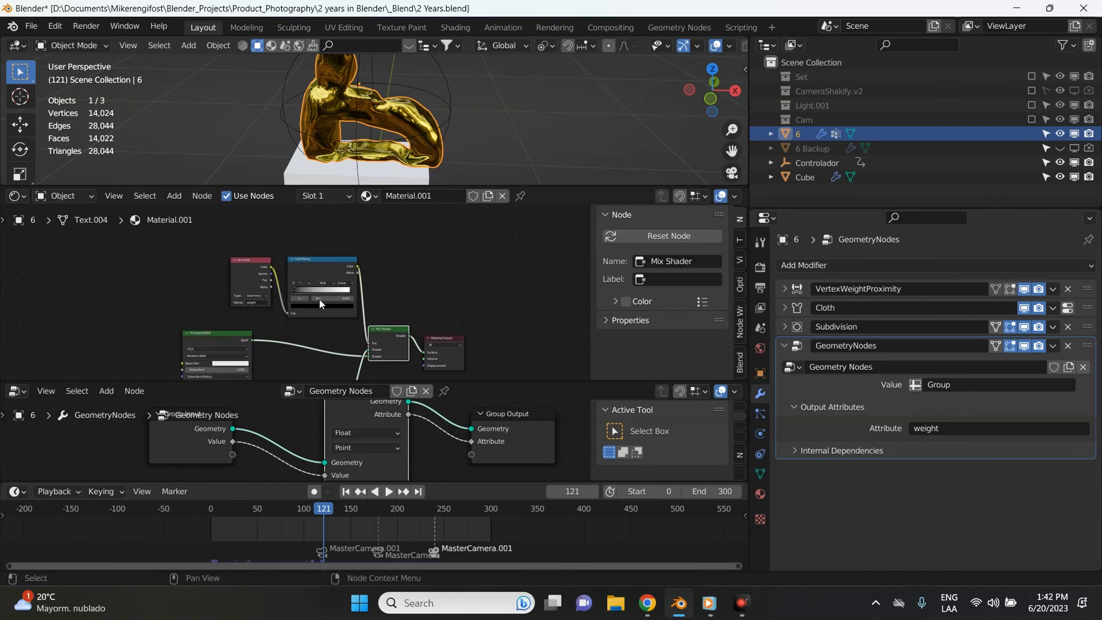
pyautogui.scroll(2, 320, 303)
pyautogui.moveTo(430, 185); pyautogui.dragTo(429, 307)
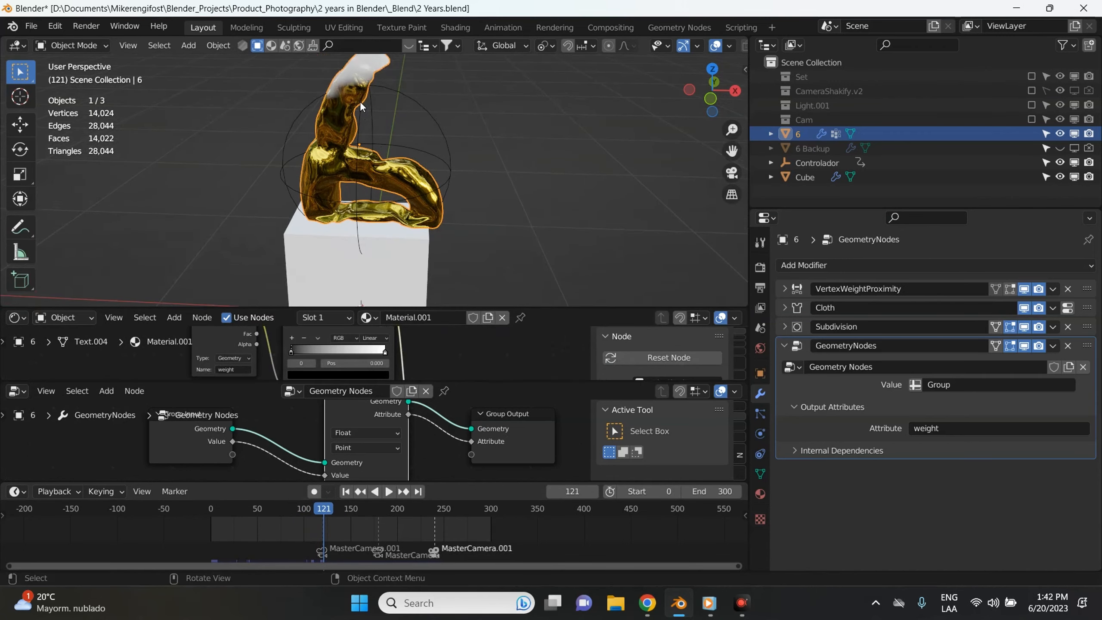
pyautogui.scroll(5, 359, 100)
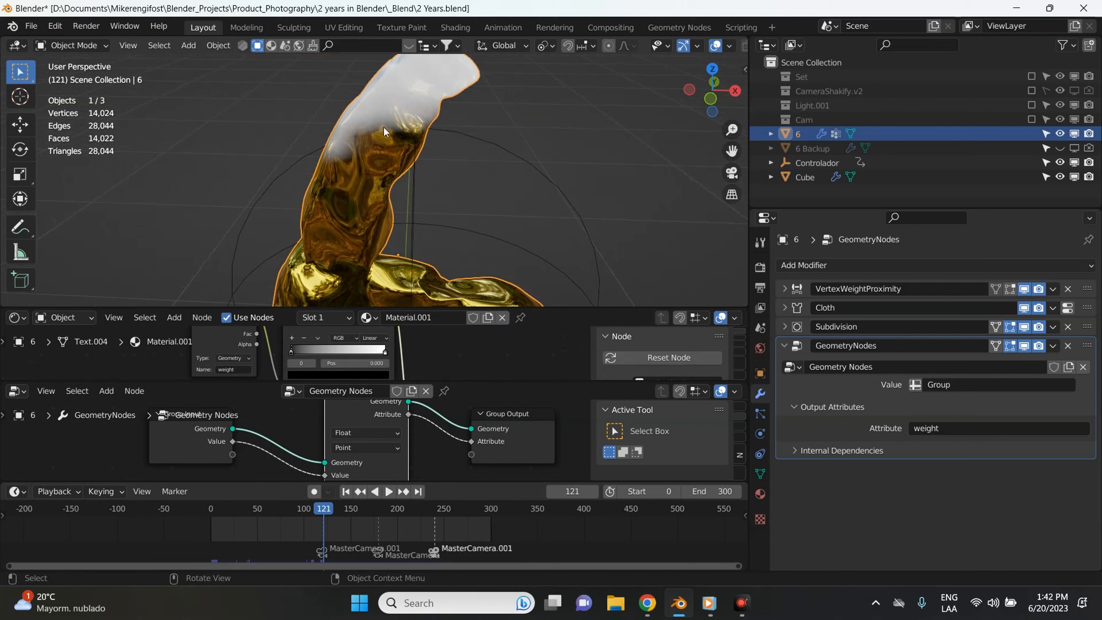
pyautogui.scroll(2, 298, 354)
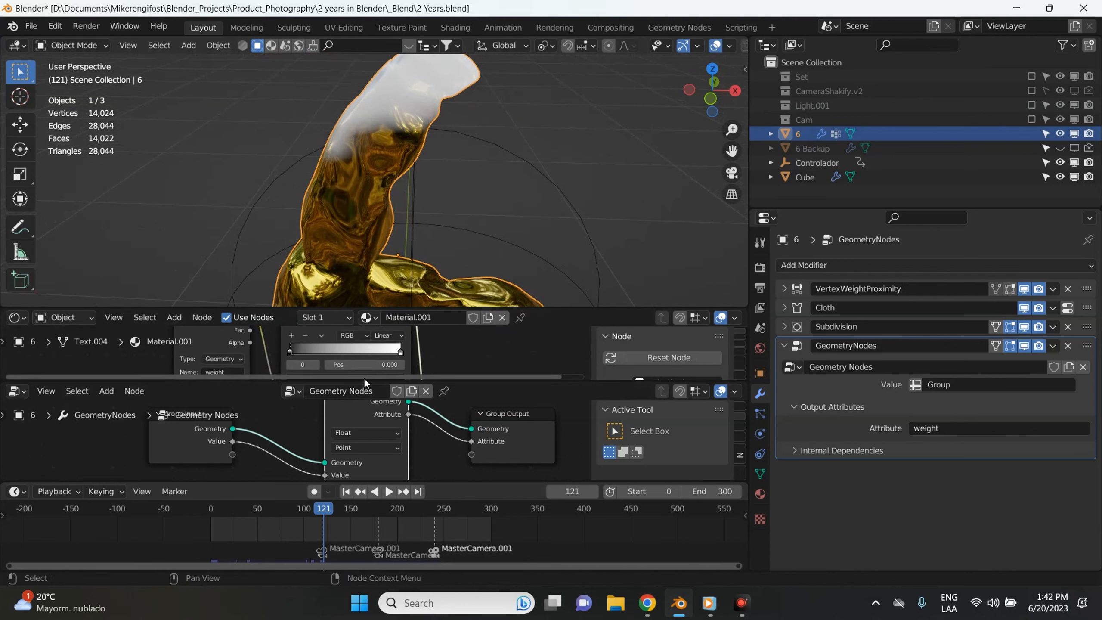
pyautogui.moveTo(363, 379); pyautogui.dragTo(334, 462)
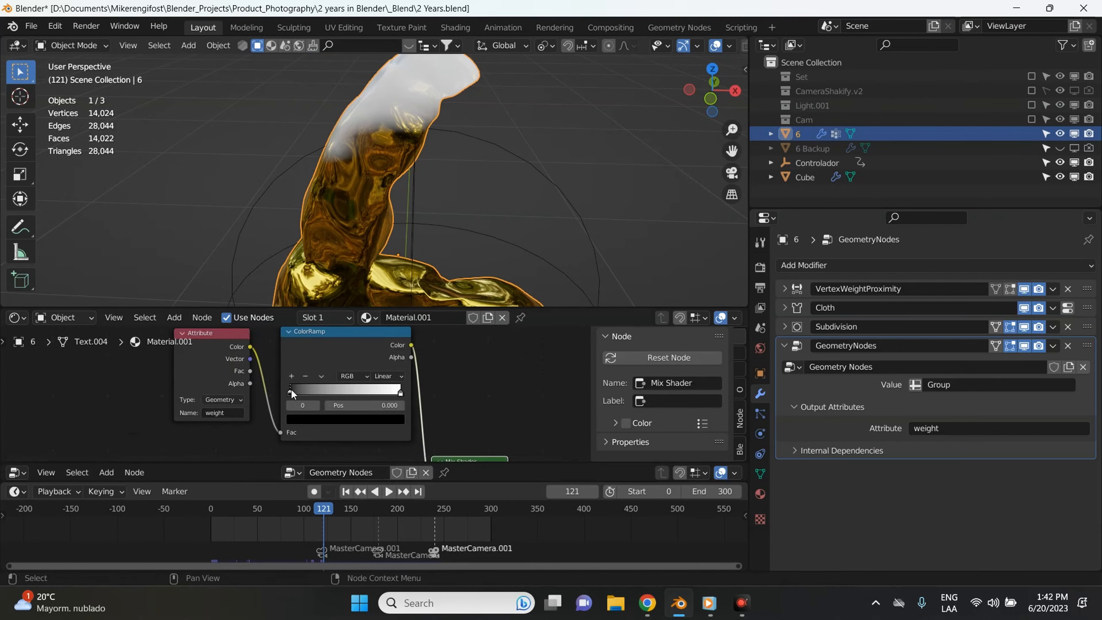
pyautogui.moveTo(291, 390)
pyautogui.mouseDown()
pyautogui.moveTo(393, 390)
pyautogui.moveTo(360, 393)
pyautogui.mouseUp()
# Step: Try Ease interpolation on the ColorRamp and spread its stops to about 0.2 for black and 0.818 for white
pyautogui.click(391, 376)
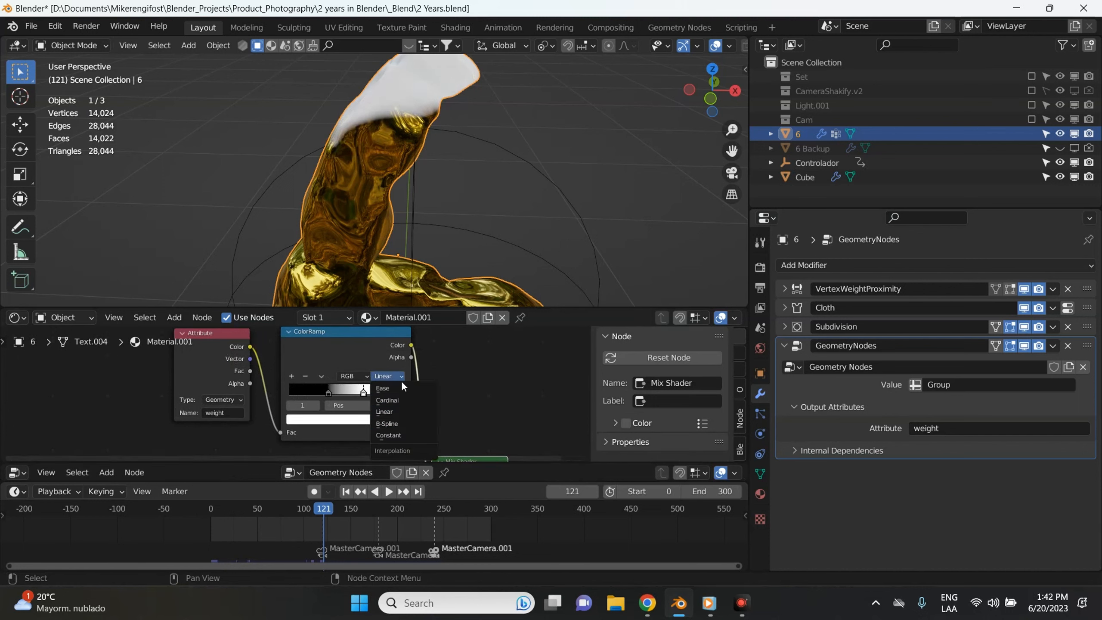
pyautogui.click(393, 387)
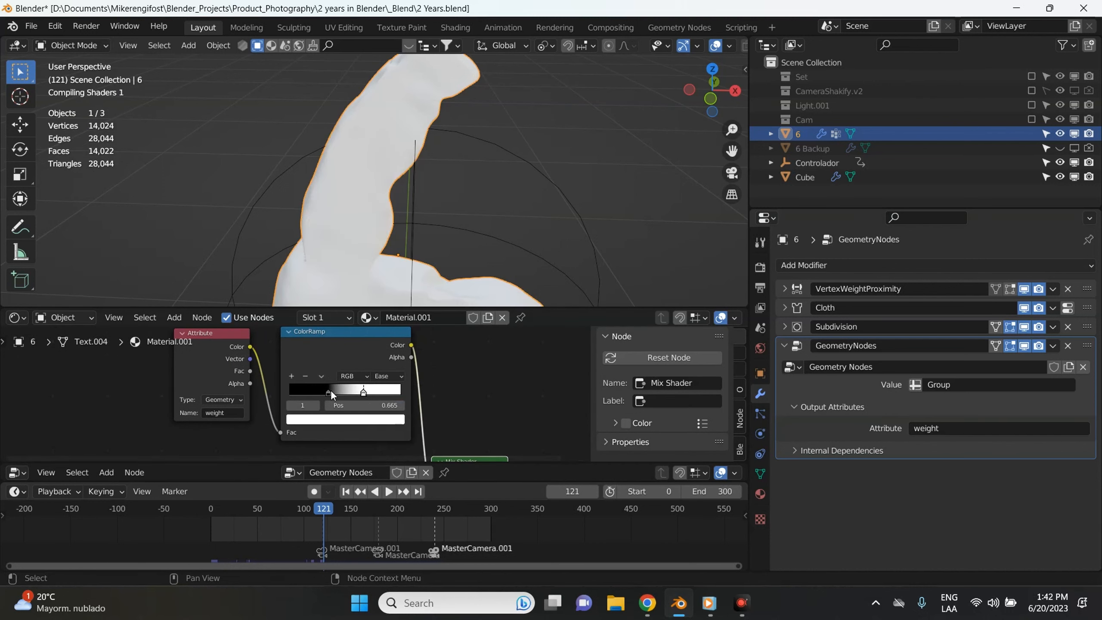
pyautogui.click(330, 390)
pyautogui.moveTo(334, 389); pyautogui.dragTo(315, 391)
pyautogui.click(364, 391)
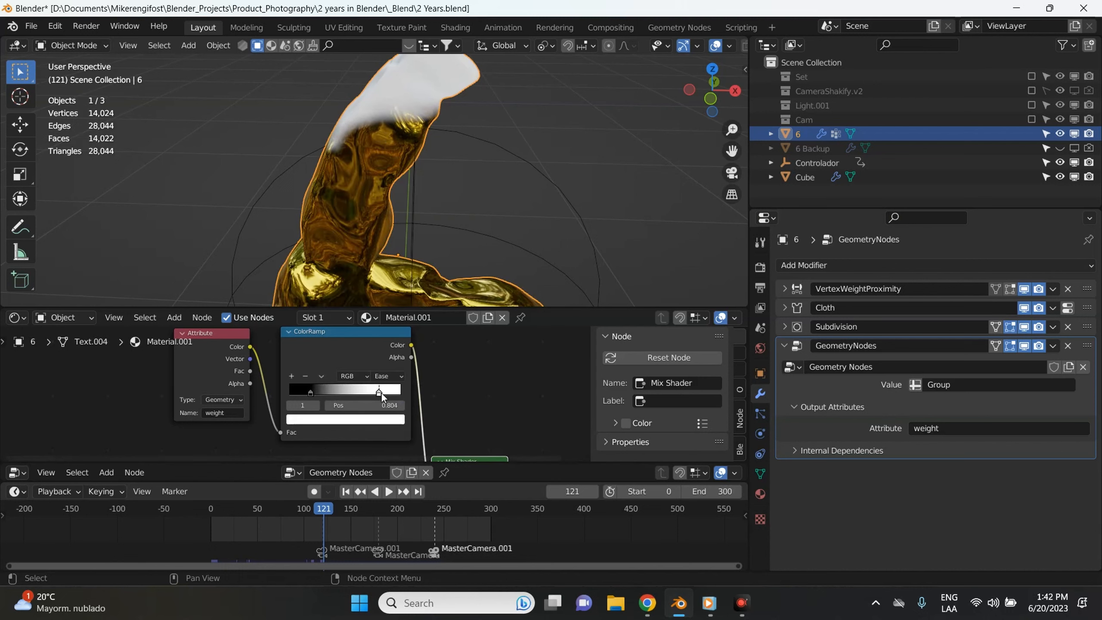
# Step: Set the ColorRamp's interpolation to Linear and move the Attribute node further away from it
pyautogui.click(390, 376)
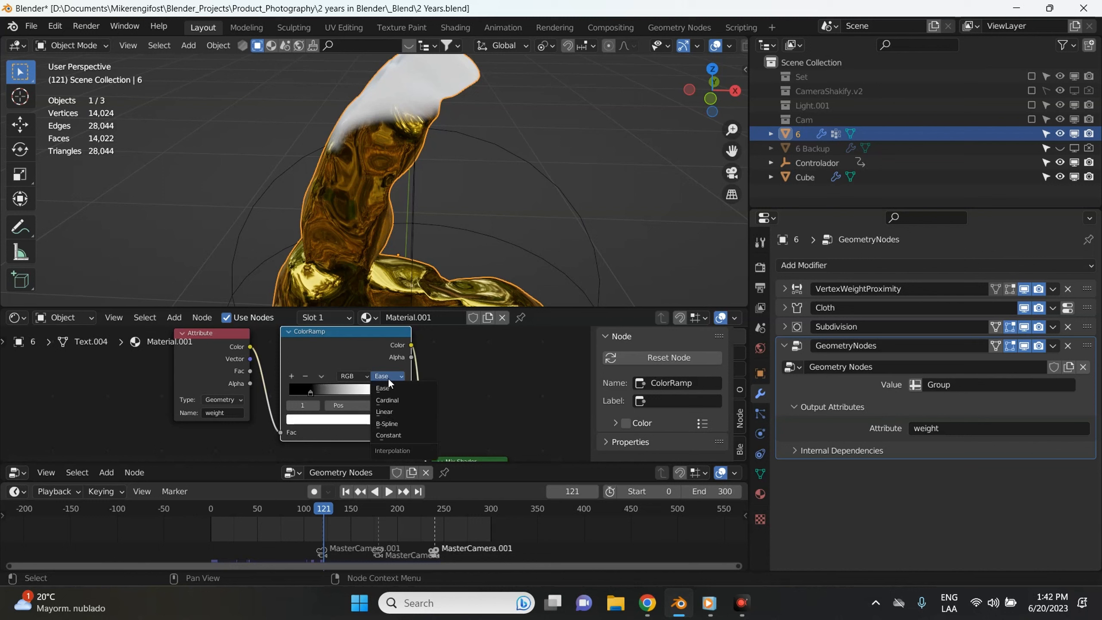
pyautogui.click(397, 411)
pyautogui.moveTo(238, 333); pyautogui.dragTo(189, 355)
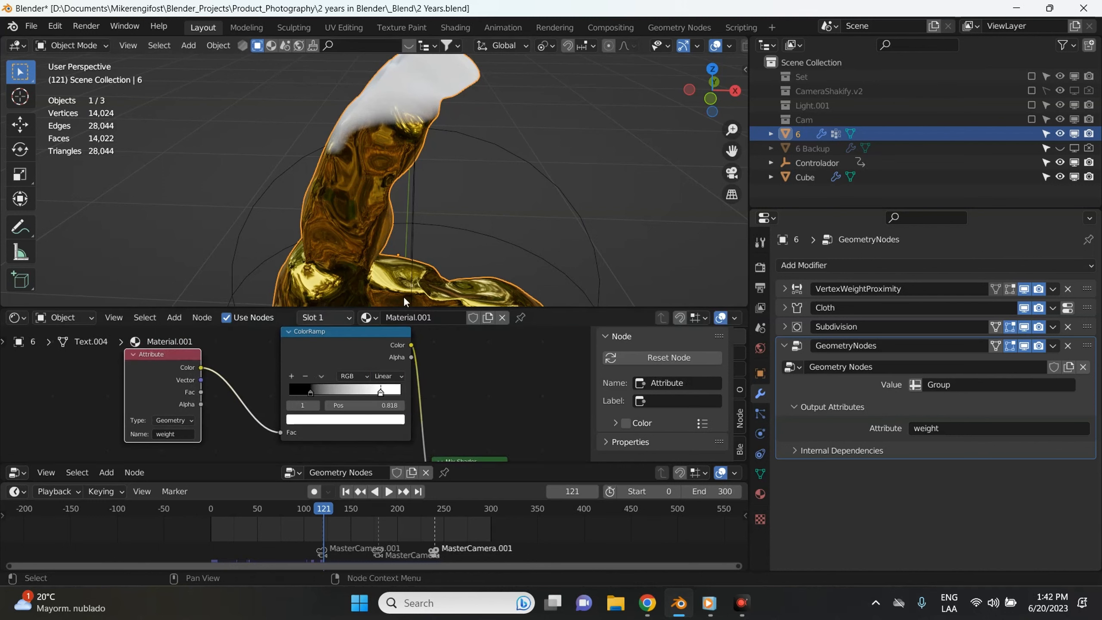
# Step: Replay the animation to check the white-to-gold blend on the 6 and return to frame 0
pyautogui.scroll(-2, 408, 398)
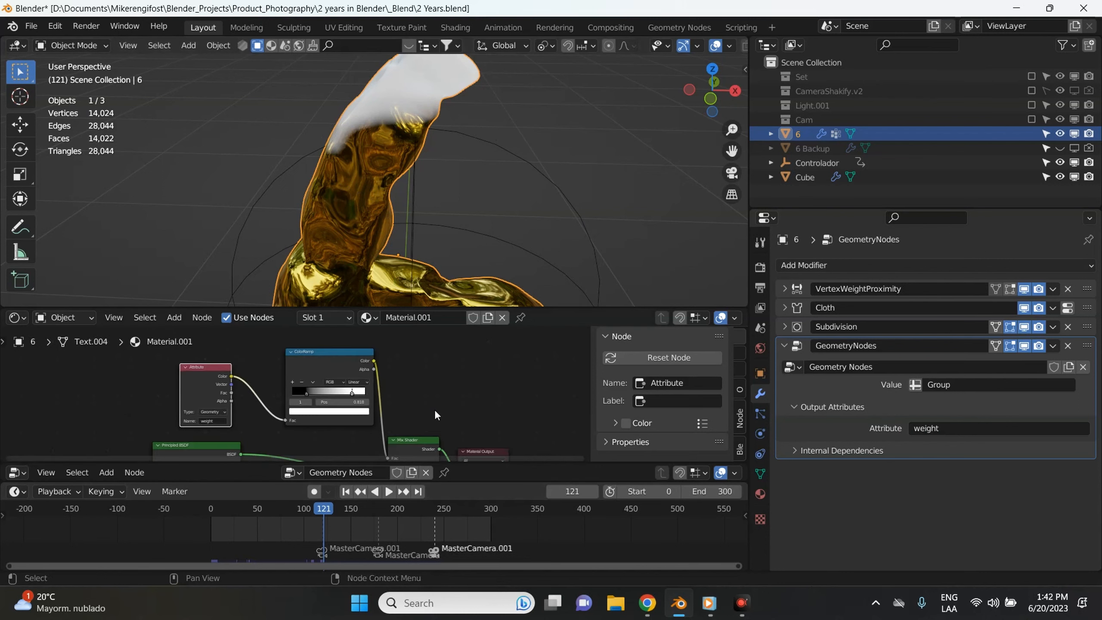
pyautogui.moveTo(366, 461); pyautogui.dragTo(360, 445)
pyautogui.moveTo(353, 509); pyautogui.dragTo(310, 514)
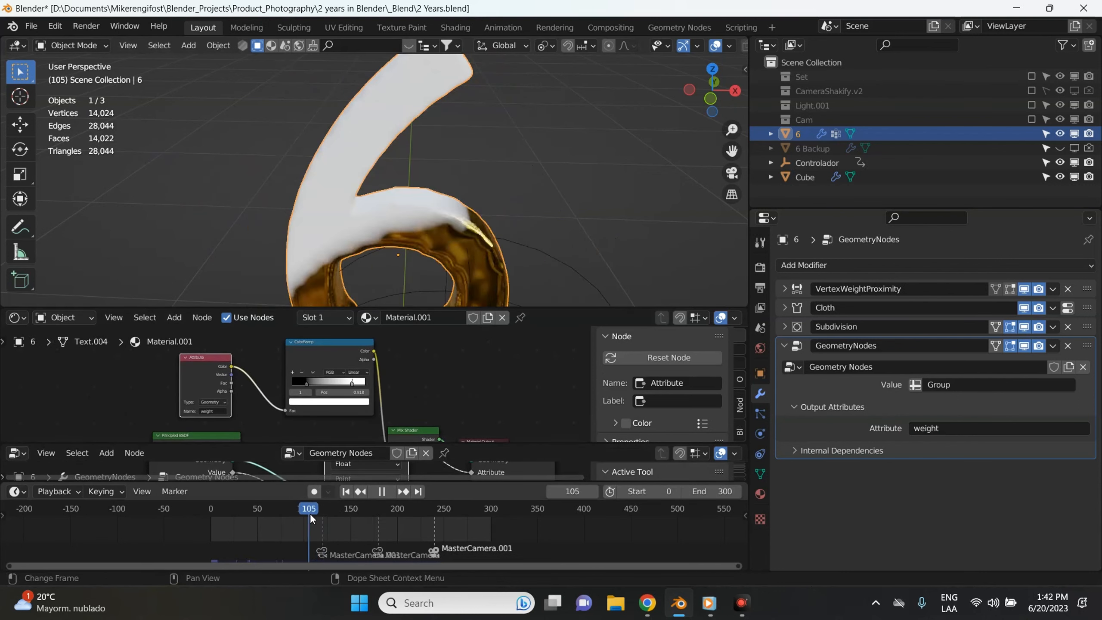
pyautogui.click(346, 491)
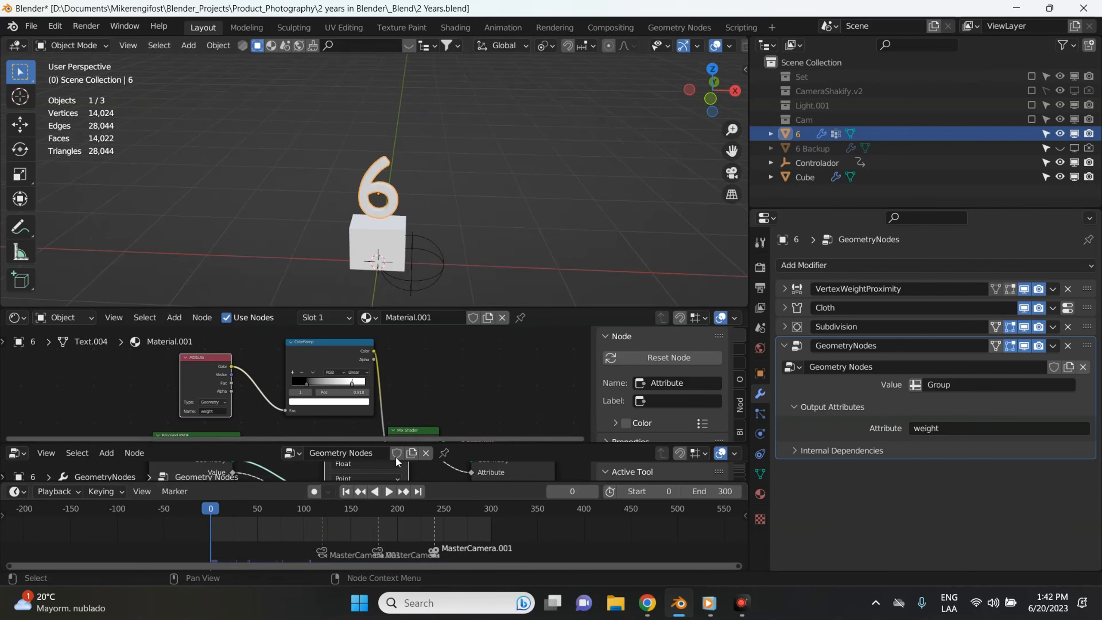
# Step: Close the shader and Geometry Nodes editors by merging their areas into the 3D viewport
pyautogui.rightClick(443, 308)
pyautogui.click(420, 304)
pyautogui.click(406, 410)
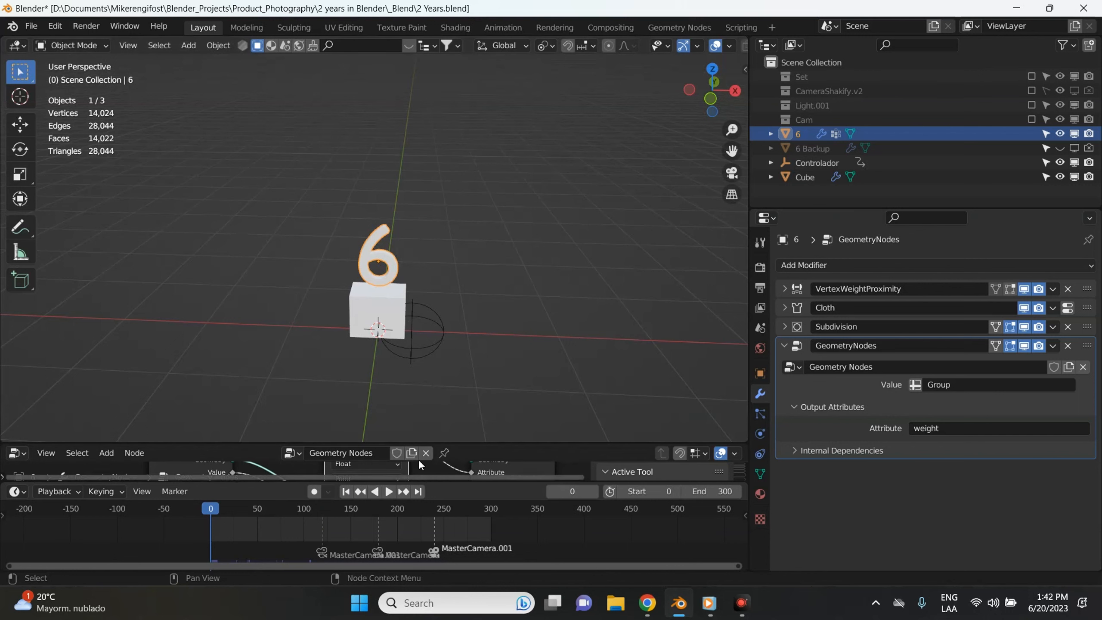
pyautogui.rightClick(425, 443)
pyautogui.click(424, 442)
pyautogui.rightClick(441, 442)
pyautogui.click(430, 442)
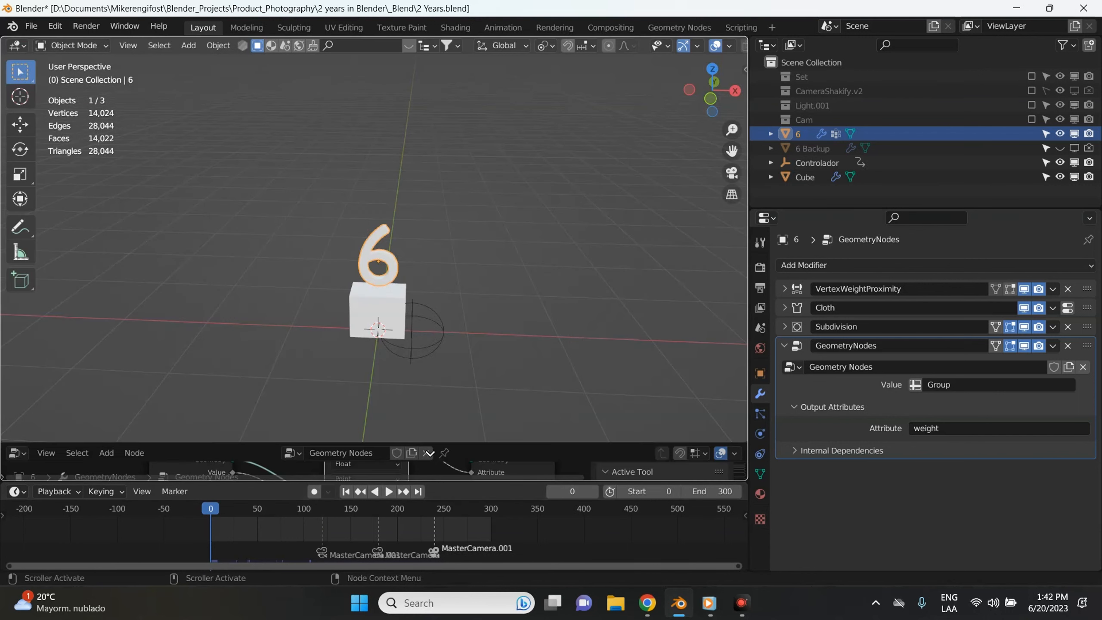
pyautogui.click(429, 466)
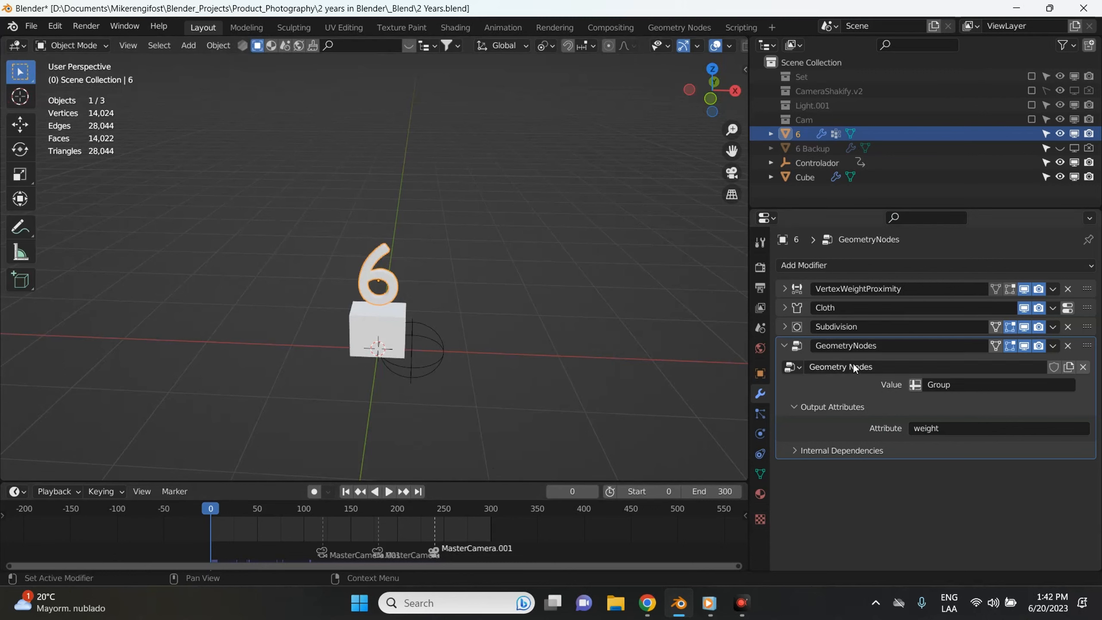
# Step: Open the Cloth physics settings of the 6 and go through its pressure, cache and collision options
pyautogui.click(1067, 308)
pyautogui.scroll(-10, 1068, 310)
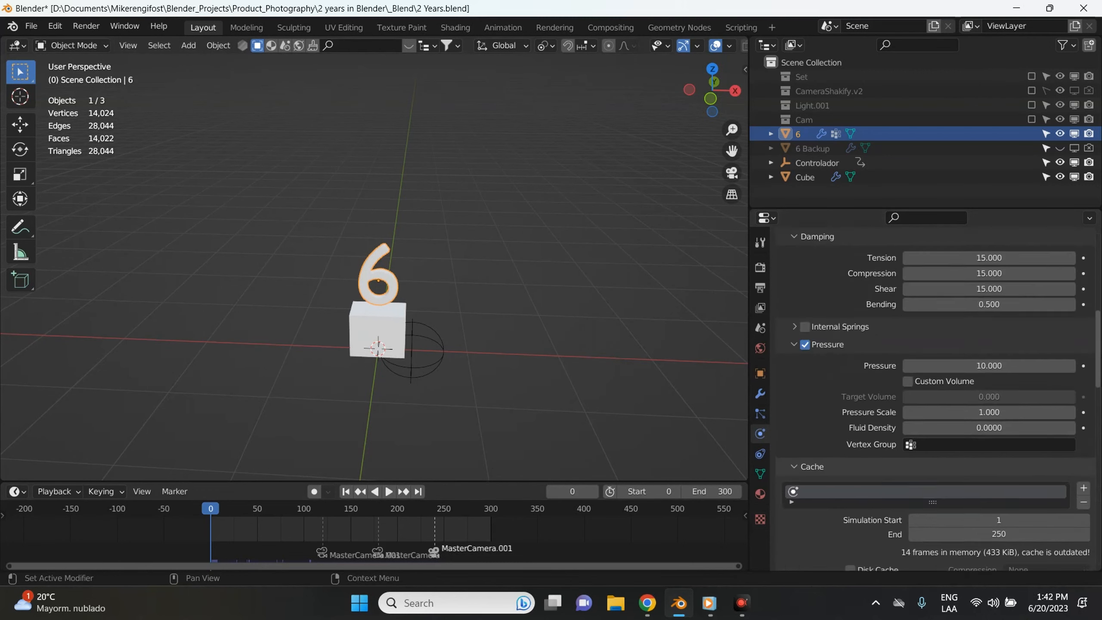
pyautogui.scroll(-10, 998, 391)
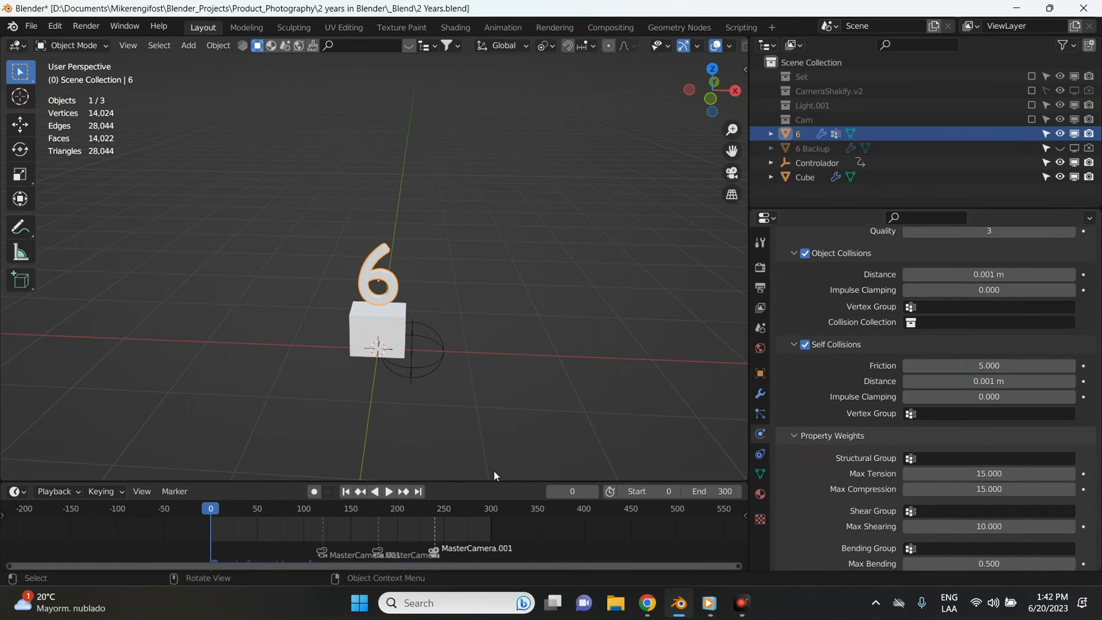
# Step: Scrub the timeline to frame 139 and frame the selected 6 in the viewport
pyautogui.moveTo(482, 481); pyautogui.dragTo(481, 473)
pyautogui.moveTo(240, 506); pyautogui.dragTo(340, 504)
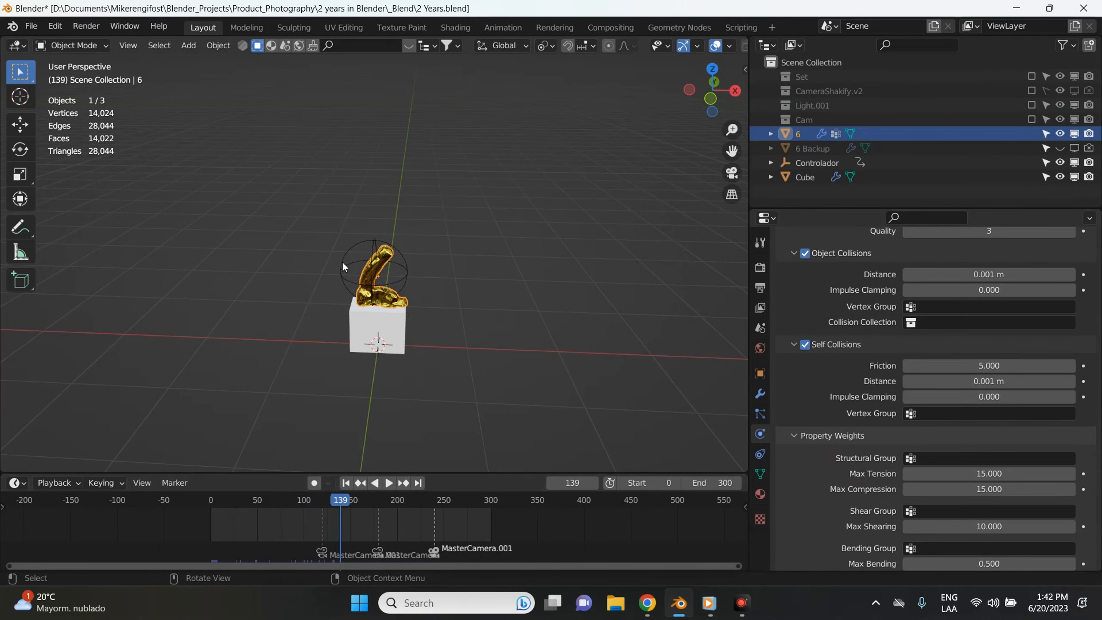
pyautogui.press('KP_Decimal')
# Step: Save the file and bake the cloth simulation cache of the 6 for frames 1 to 250
pyautogui.scroll(-4, 394, 236)
pyautogui.scroll(-10, 1000, 432)
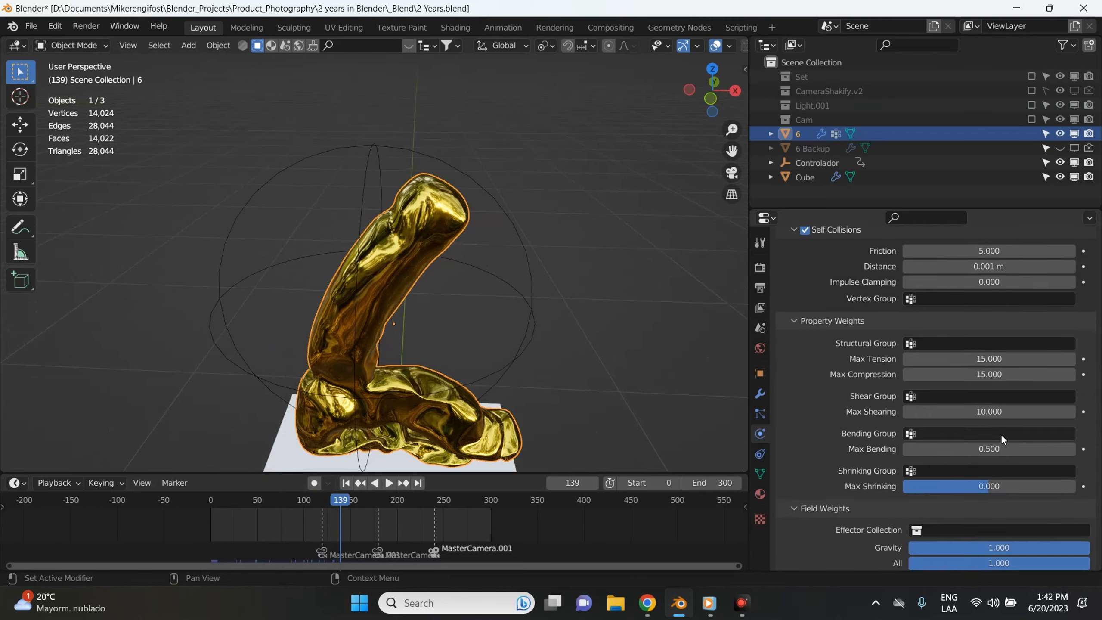
pyautogui.scroll(15, 1006, 382)
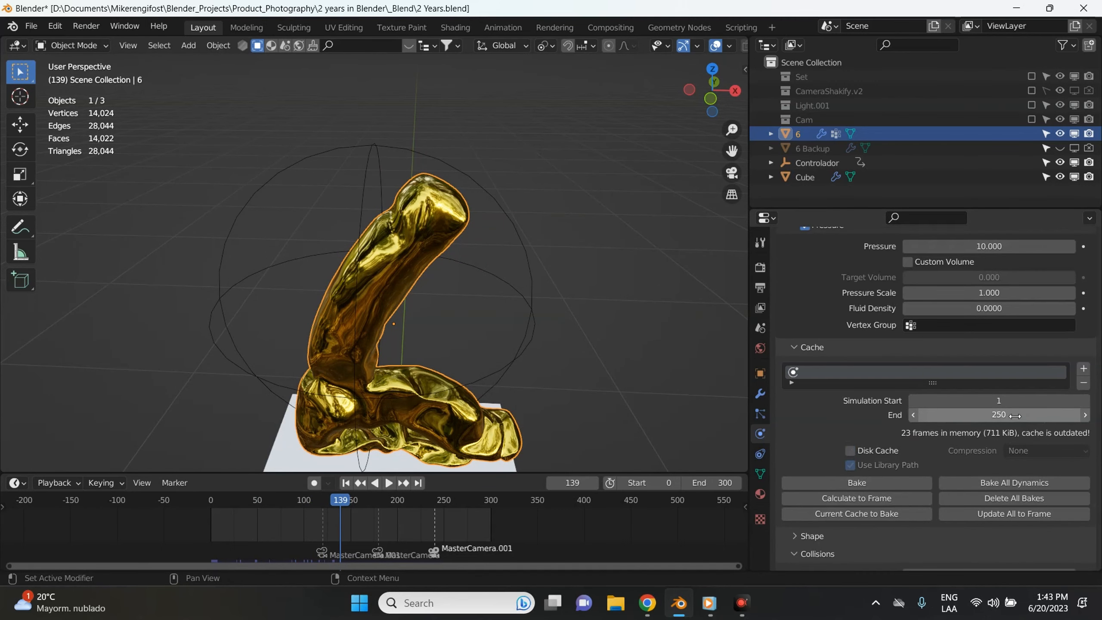
pyautogui.hotkey('ctrl', 's')
pyautogui.click(884, 485)
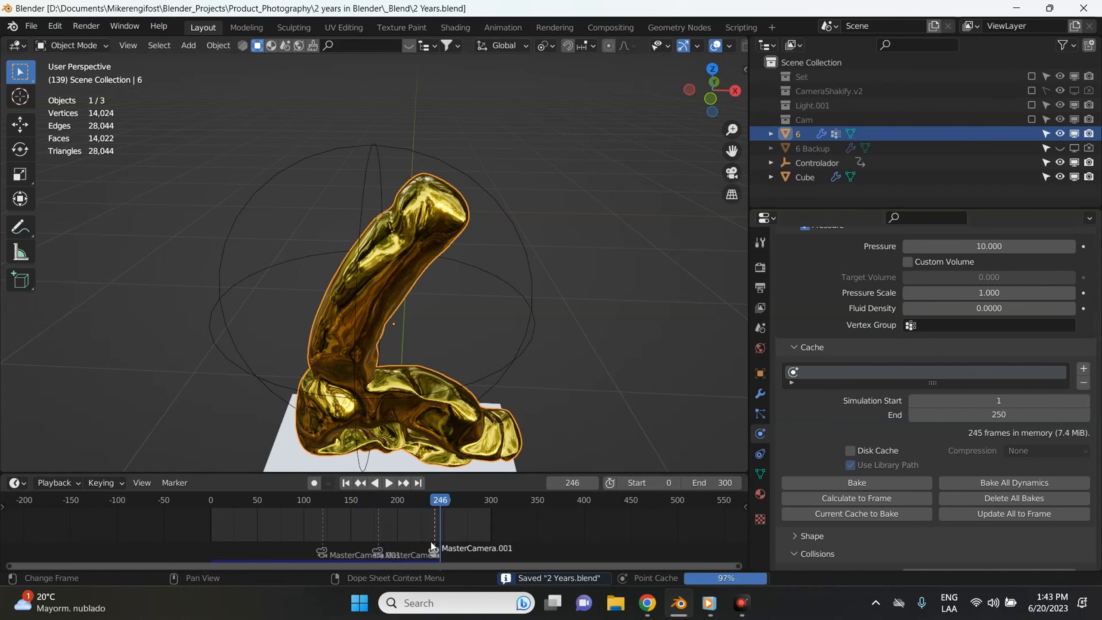
# Step: Play the baked cloth simulation from near the start of the timeline and switch to the camera view
pyautogui.scroll(-3, 483, 320)
pyautogui.moveTo(338, 504); pyautogui.dragTo(227, 499)
pyautogui.press('space')
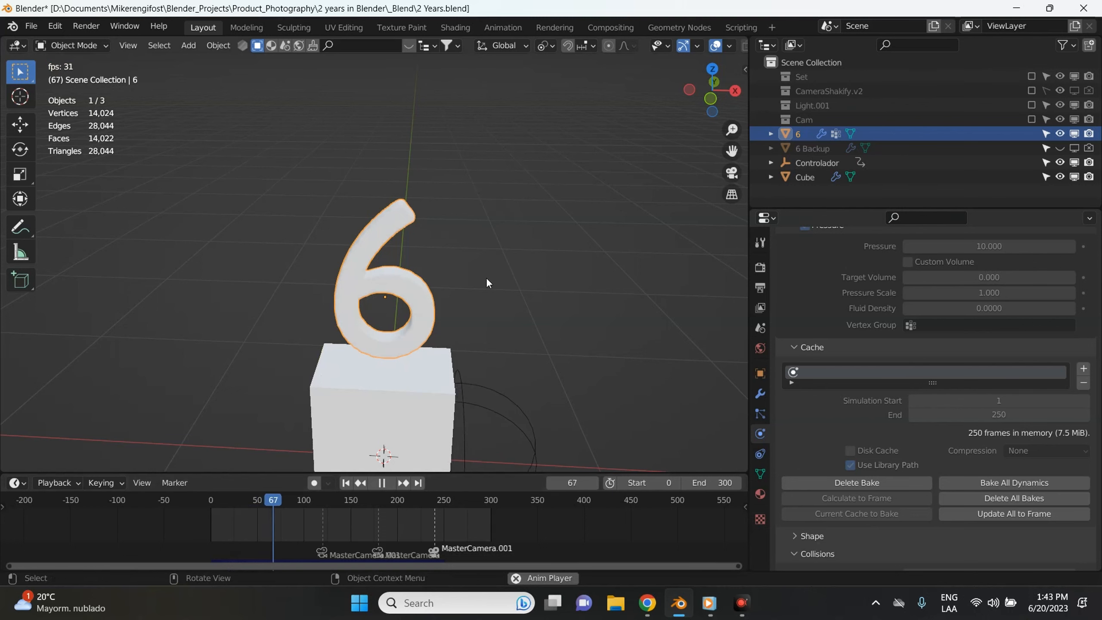
pyautogui.scroll(2, 420, 319)
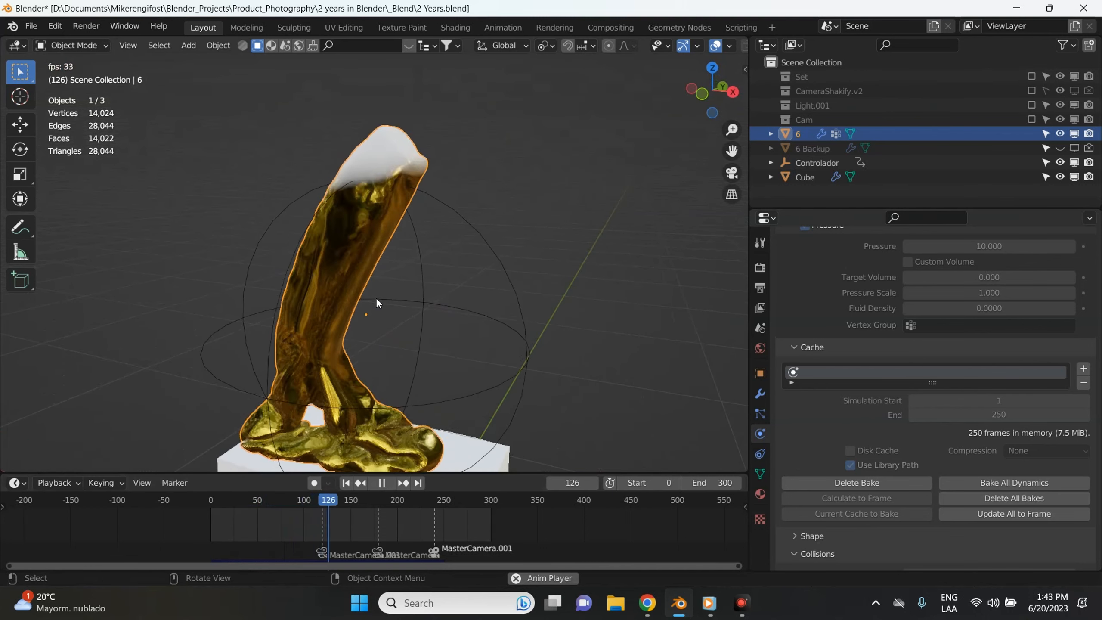
pyautogui.press('KP_0')
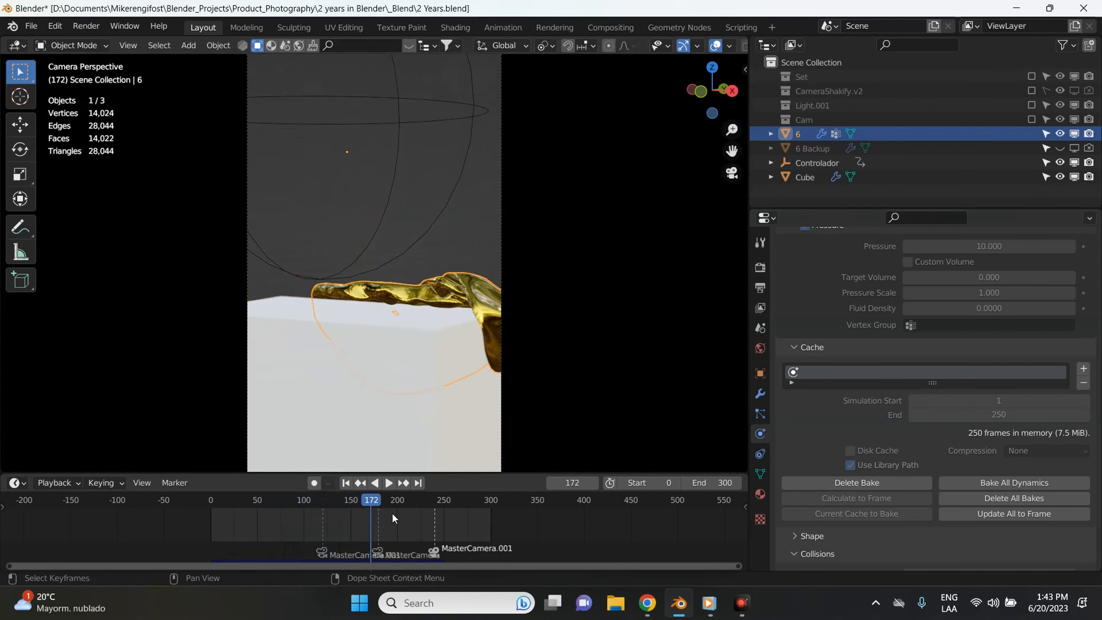
# Step: Select the cube under the 6 and replay the collapse from frame 133 through the camera
pyautogui.moveTo(361, 500); pyautogui.dragTo(334, 502)
pyautogui.click(384, 372)
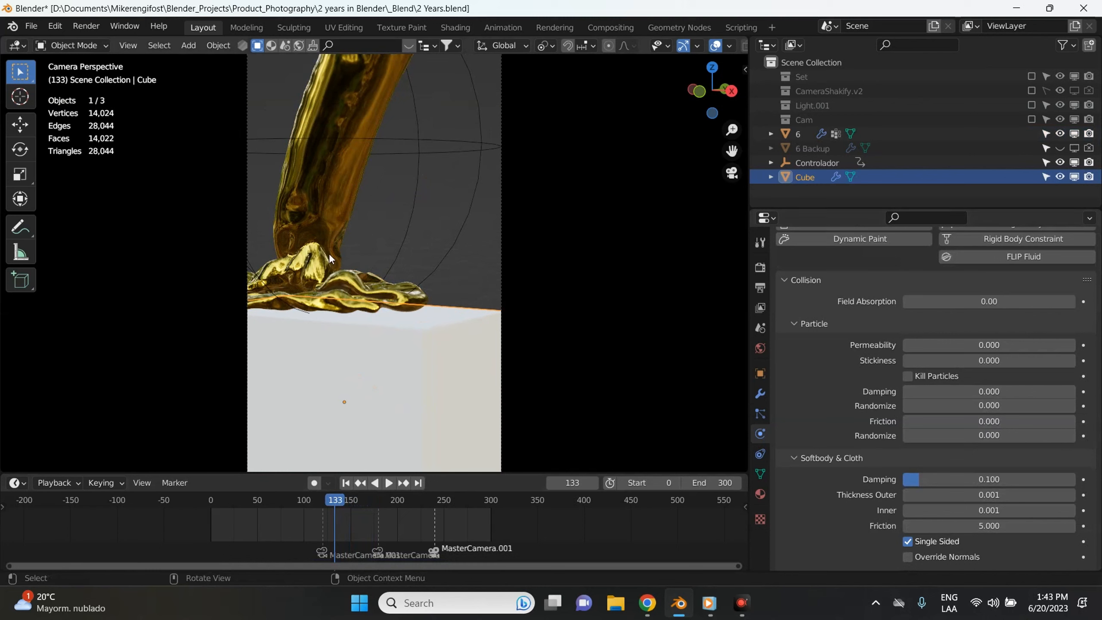
pyautogui.press('space')
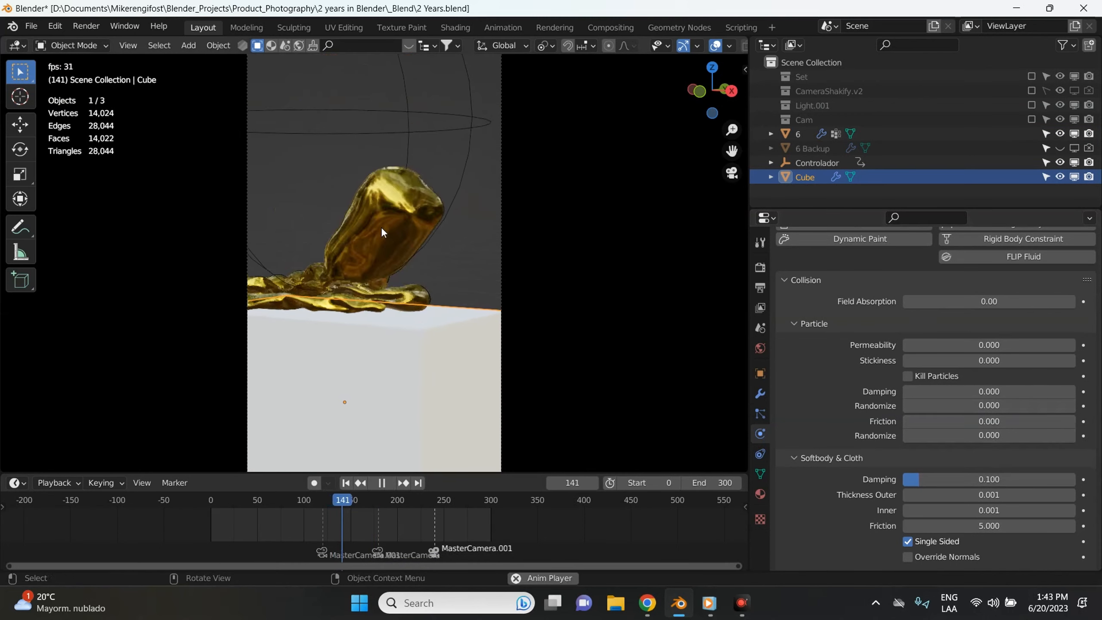
pyautogui.press('space')
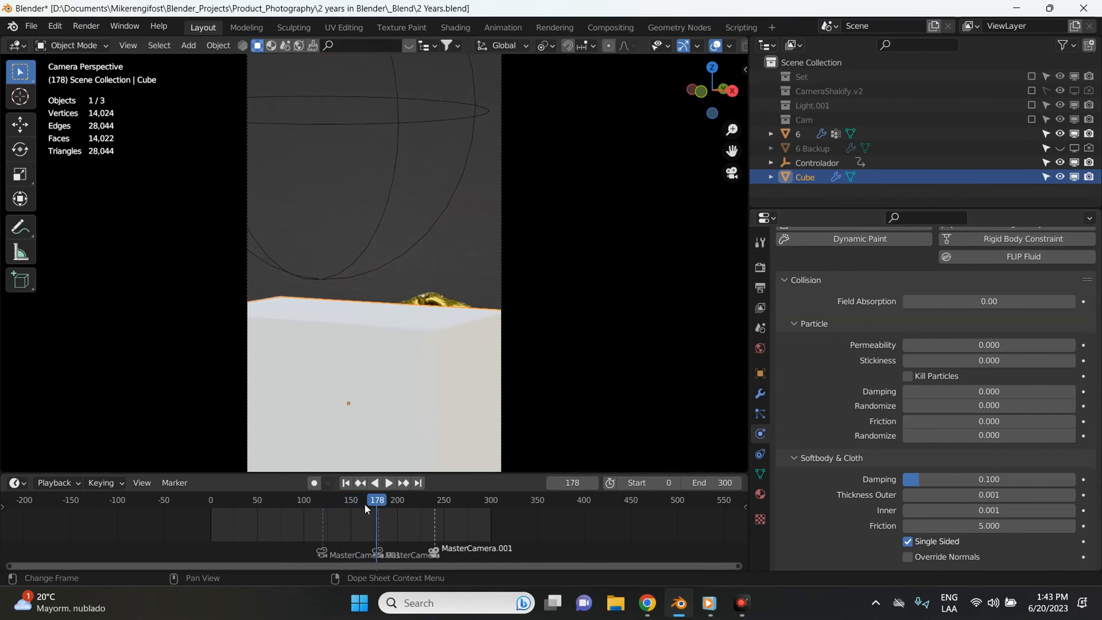
# Step: Go back to frame 129 and view the collapsing 6 from the front
pyautogui.moveTo(376, 510); pyautogui.dragTo(331, 505)
pyautogui.moveTo(423, 291); pyautogui.dragTo(437, 271, button='middle')
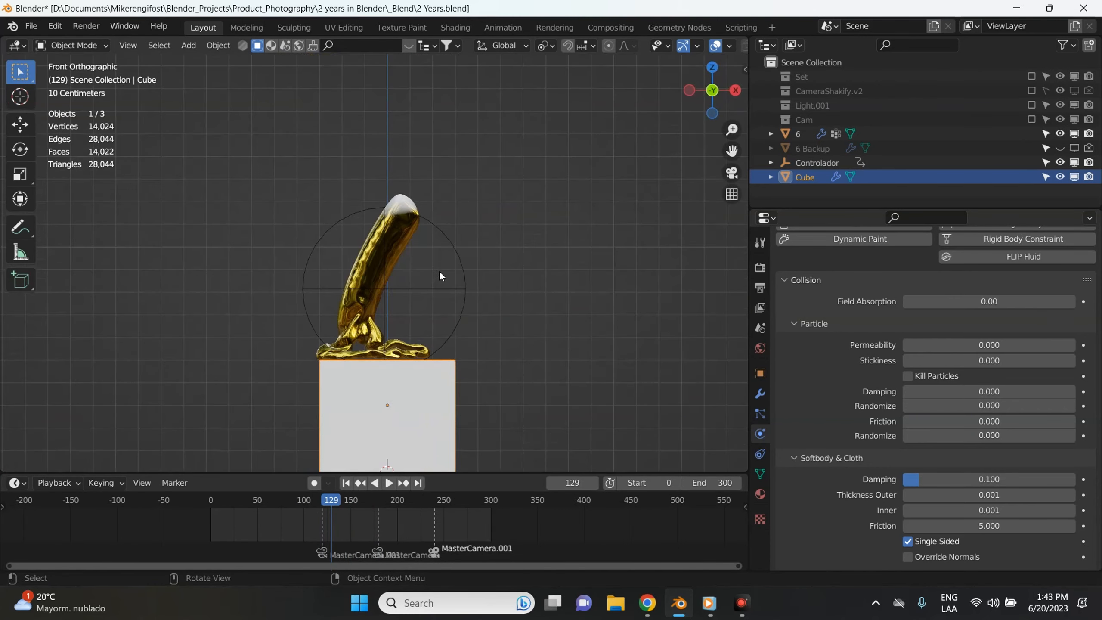
pyautogui.scroll(3, 491, 226)
# Step: Switch to the media player and play the "2 years Blender" reference video
pyautogui.click(709, 603)
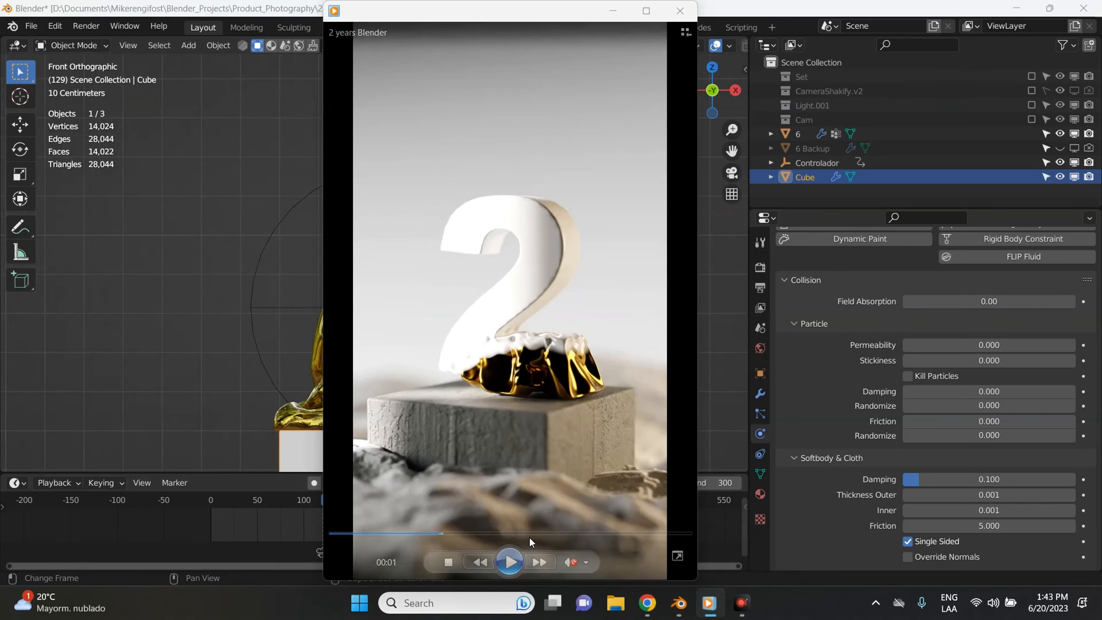
pyautogui.click(510, 562)
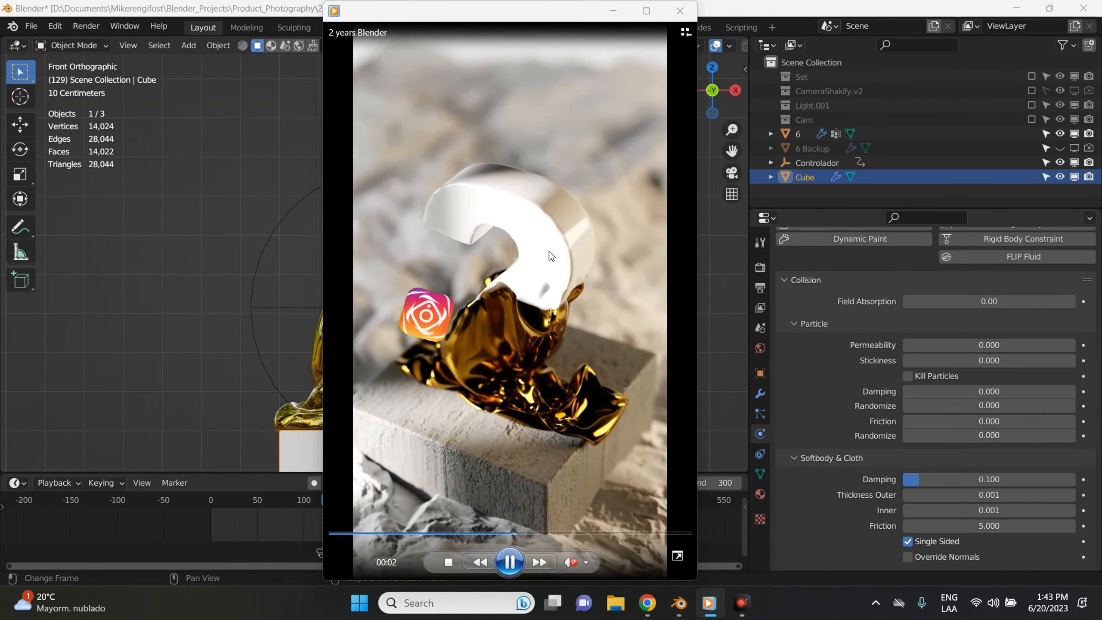